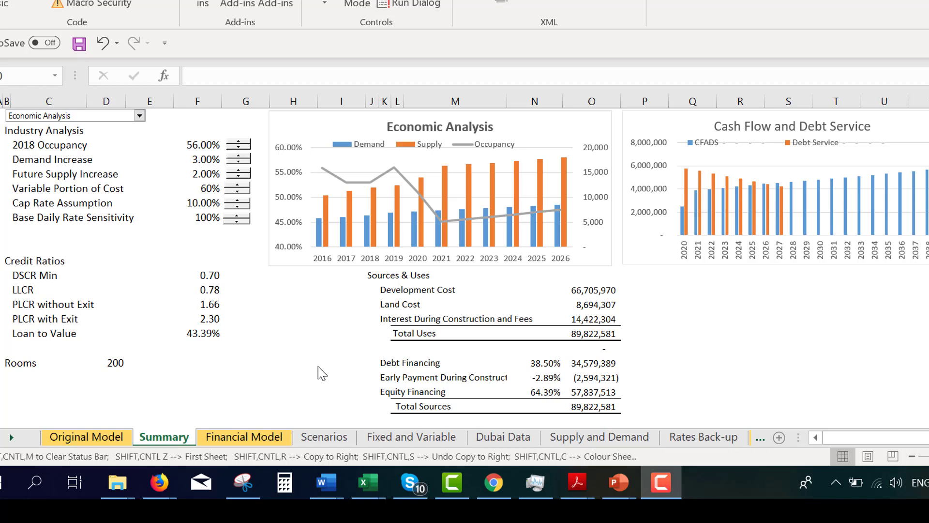
Select Base Case in the Summary scenario dropdown, giving DSCR Min 0.71 and LLCR 1.26.
{"action": "left_click", "coordinate": [140, 116]}
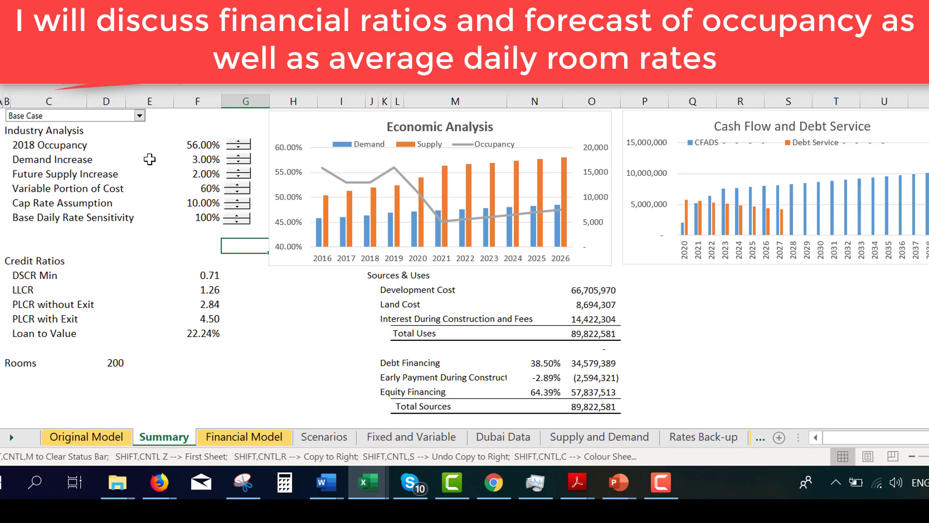
{"action": "left_click", "coordinate": [139, 117]}
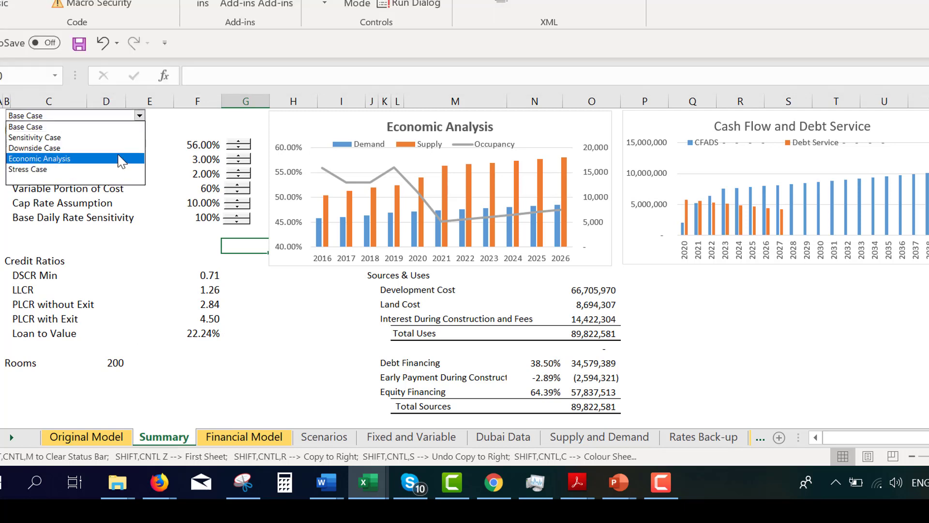
Switch to the Economic Analysis scenario and view the Dubai Data years and Dubai Statistics chart.
{"action": "left_click", "coordinate": [119, 159]}
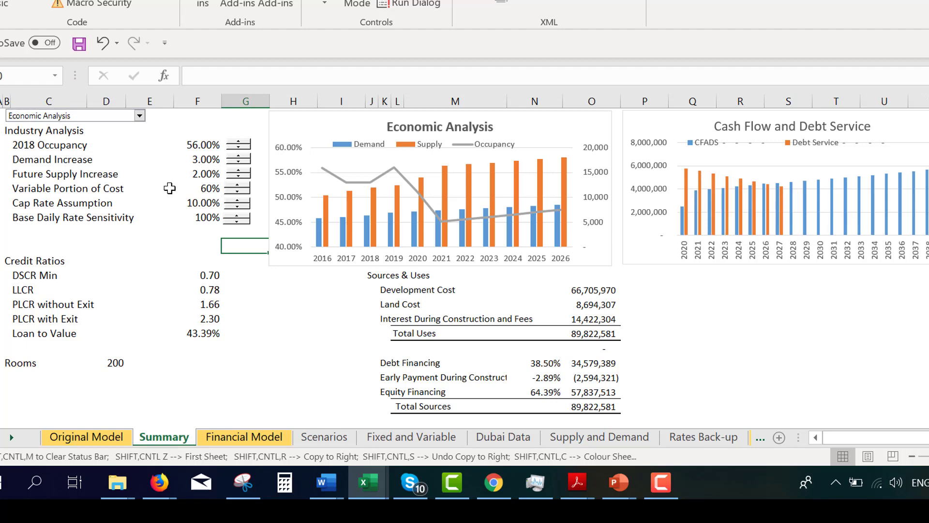
{"action": "key", "text": "ctrl+Page_Down"}
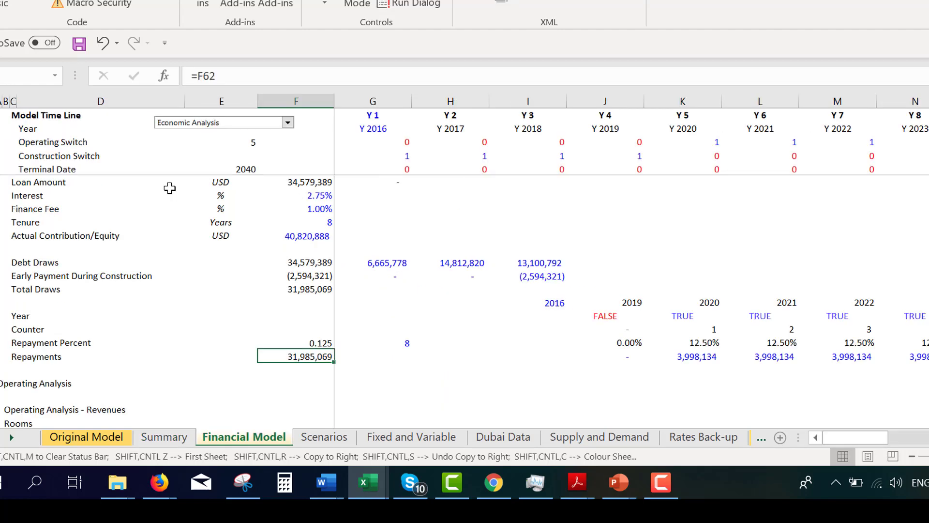
{"action": "key", "text": "ctrl+Page_Down"}
{"action": "key", "text": "ctrl+Page_Down"}
{"action": "key", "text": "ctrl+Page_Down"}
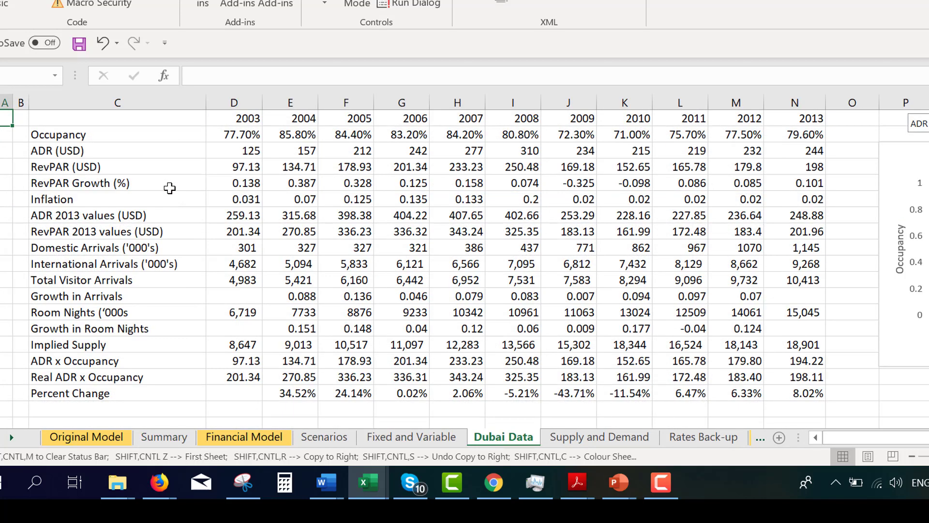
{"action": "key", "text": "Right"}
{"action": "key", "text": "Right"}
{"action": "key", "text": "Right"}
{"action": "key", "text": "Right"}
{"action": "key", "text": "Right"}
{"action": "key", "text": "Right"}
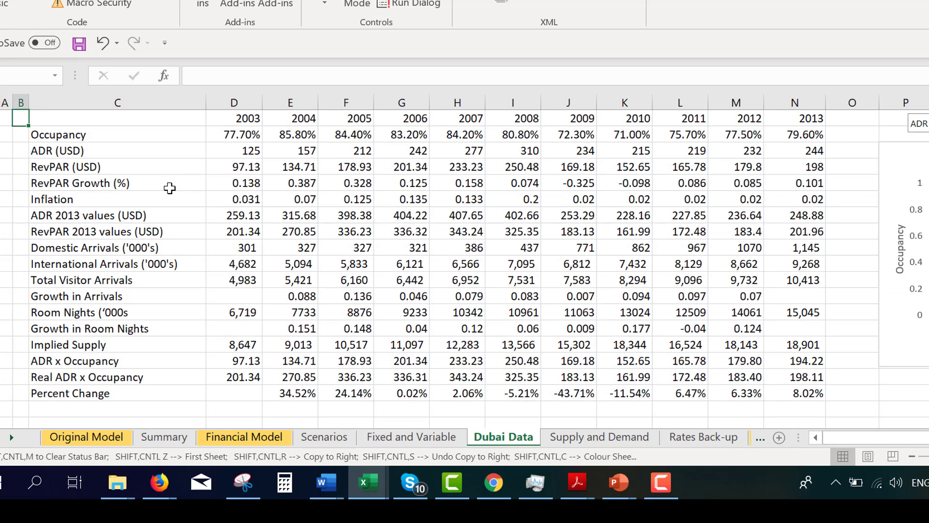
{"action": "key", "text": "Right"}
{"action": "key", "text": "Right"}
{"action": "key", "text": "Right"}
{"action": "key", "text": "Right"}
{"action": "key", "text": "Right"}
{"action": "key", "text": "Right"}
{"action": "key", "text": "Right"}
{"action": "key", "text": "Right"}
{"action": "key", "text": "Right"}
{"action": "key", "text": "Right"}
{"action": "key", "text": "Right"}
{"action": "key", "text": "Right"}
{"action": "key", "text": "Right"}
{"action": "key", "text": "Right"}
{"action": "key", "text": "Right"}
{"action": "key", "text": "Right"}
{"action": "key", "text": "Right"}
{"action": "key", "text": "Right"}
{"action": "key", "text": "Right"}
{"action": "key", "text": "Right"}
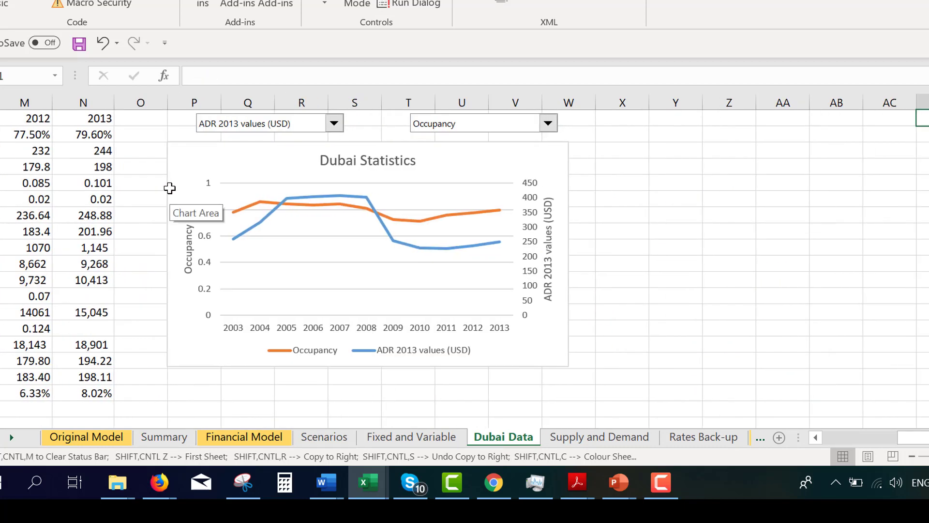
Review the Supply and Demand charts, then return to the Summary dashboard.
{"action": "key", "text": "ctrl+Page_Down"}
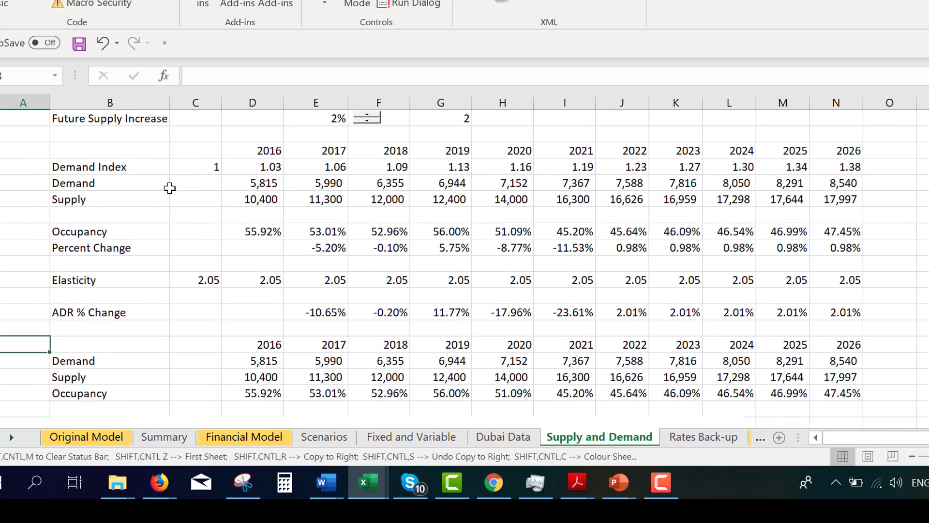
{"action": "key", "text": "Page_Down"}
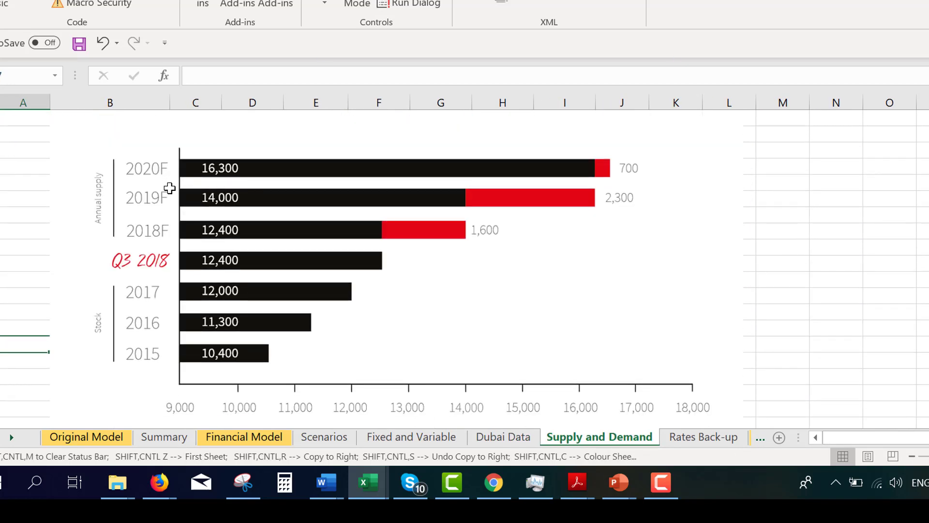
{"action": "key", "text": "Page_Down"}
{"action": "key", "text": "Page_Up"}
{"action": "scroll", "coordinate": [169, 187], "scroll_direction": "up", "scroll_amount": 2}
{"action": "key", "text": "ctrl+Page_Up"}
{"action": "key", "text": "ctrl+Page_Up"}
{"action": "key", "text": "ctrl+Page_Up"}
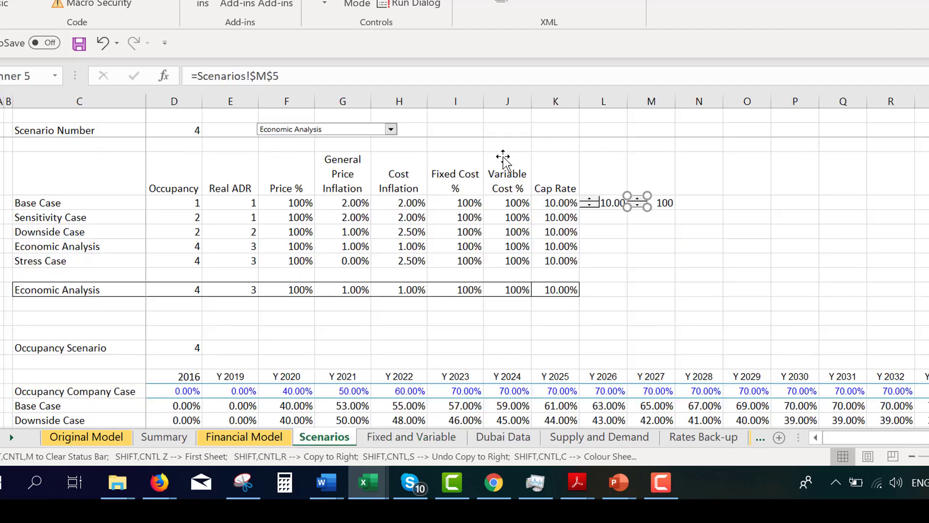
{"action": "key", "text": "ctrl+Page_Up"}
{"action": "key", "text": "ctrl+Page_Up"}
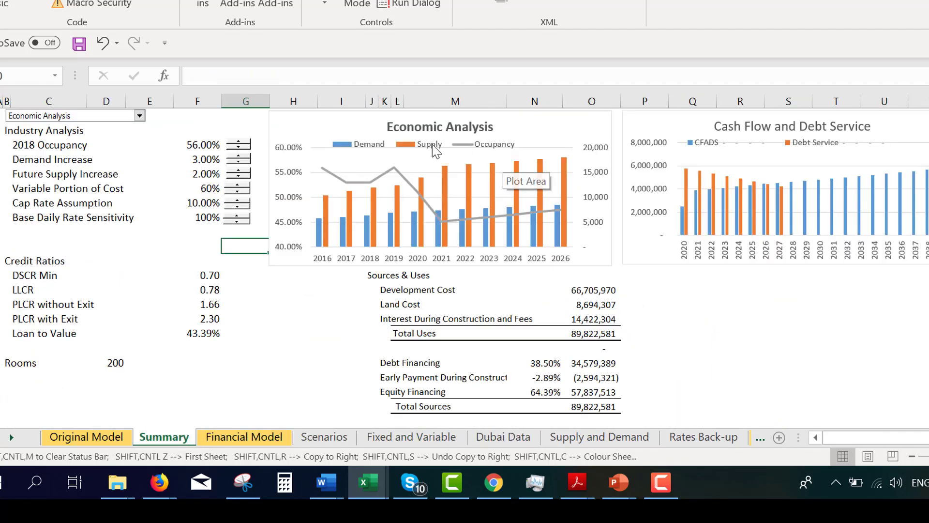
Raise Demand Increase to 5.00% and bring it back to 3.00%.
{"action": "left_click", "coordinate": [245, 156]}
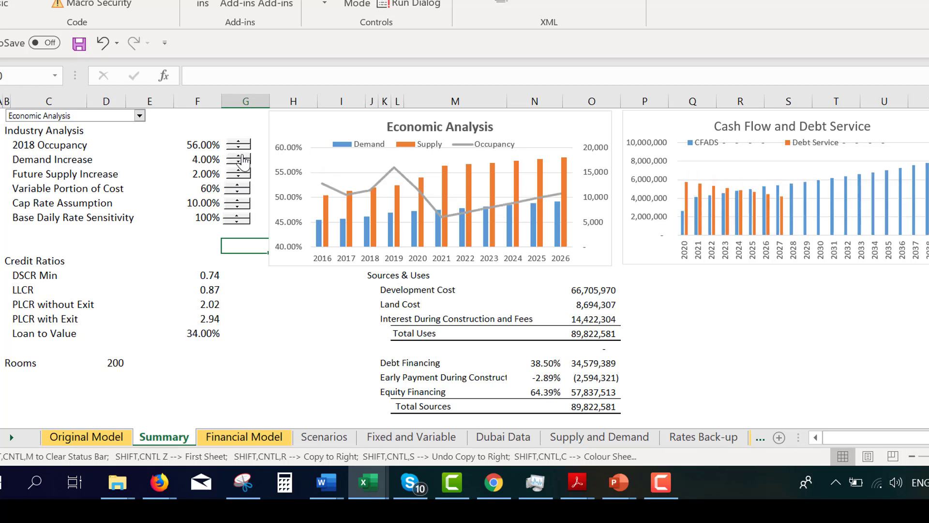
{"action": "left_click", "coordinate": [243, 156]}
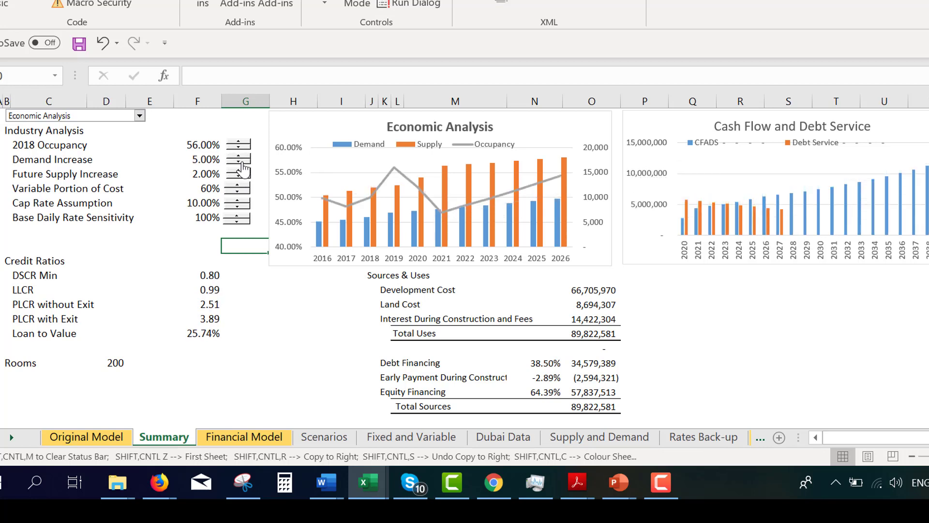
{"action": "left_click", "coordinate": [242, 163]}
{"action": "left_click", "coordinate": [242, 163]}
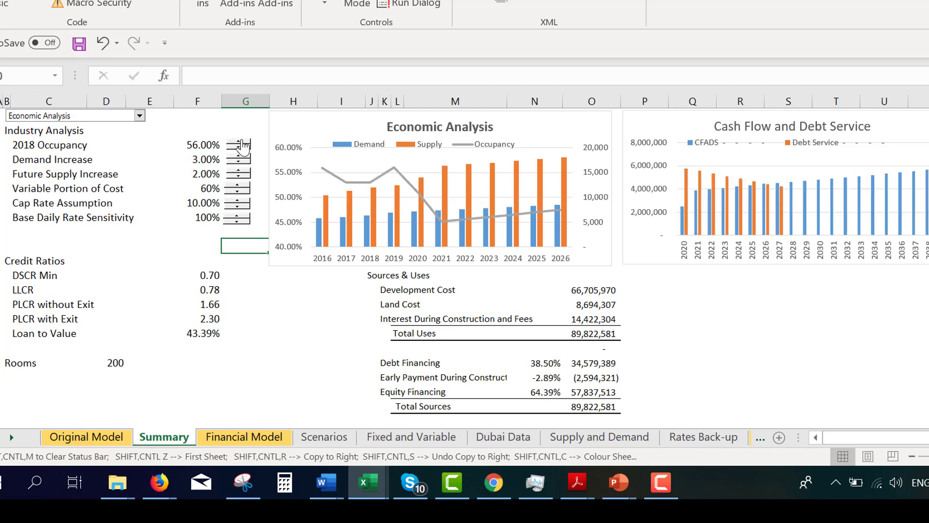
Raise 2018 Occupancy to 58.00% and restore it to 56.00%.
{"action": "left_click", "coordinate": [242, 142]}
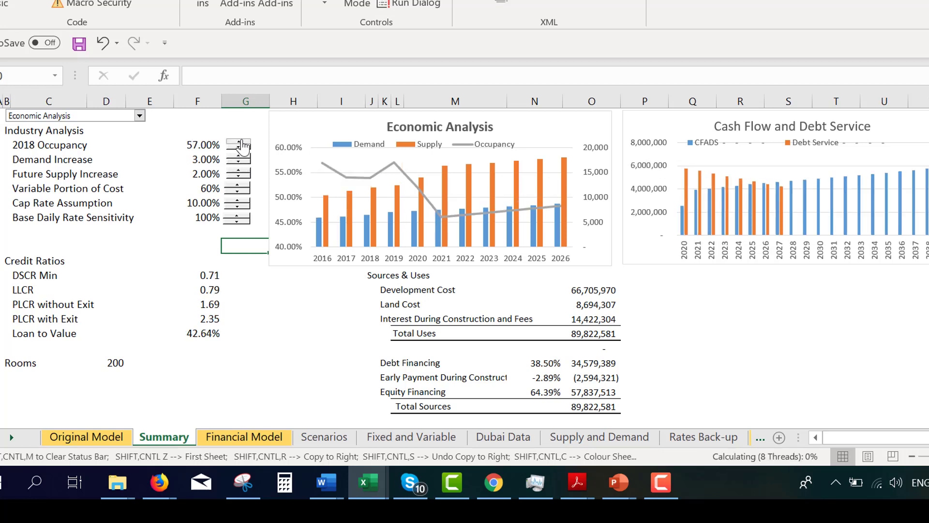
{"action": "left_click", "coordinate": [242, 142]}
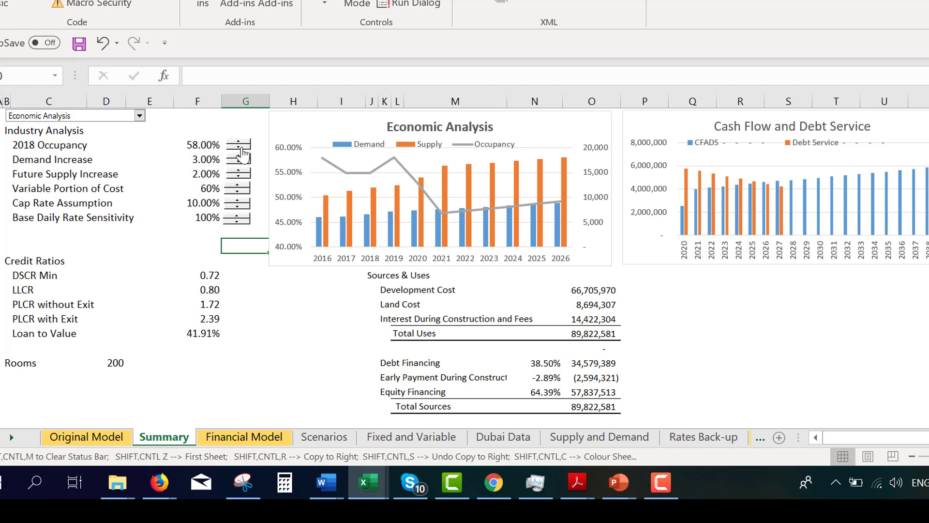
{"action": "left_click", "coordinate": [242, 148]}
{"action": "left_click", "coordinate": [242, 148]}
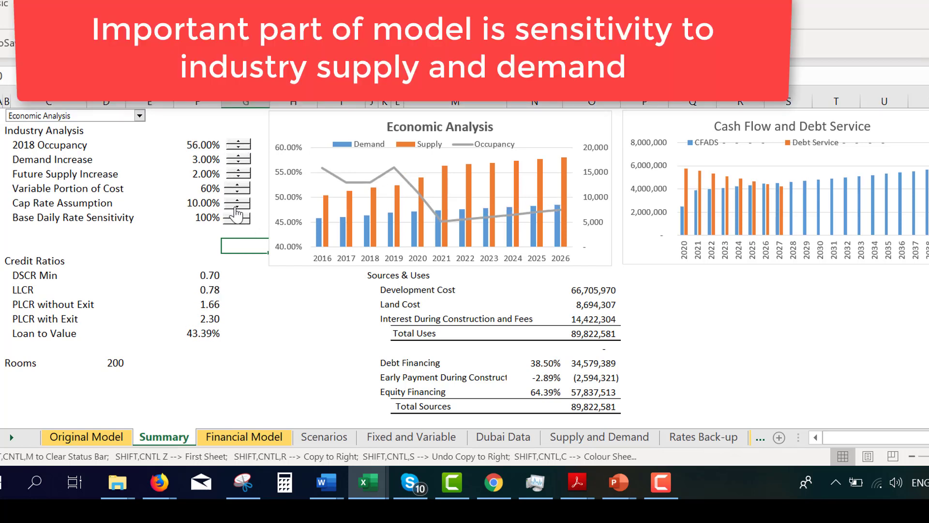
Raise Variable Portion of Cost to 62% and lower it back to 60%.
{"action": "left_click", "coordinate": [236, 189]}
{"action": "left_click", "coordinate": [236, 189]}
{"action": "left_click", "coordinate": [236, 193]}
{"action": "left_click", "coordinate": [235, 194]}
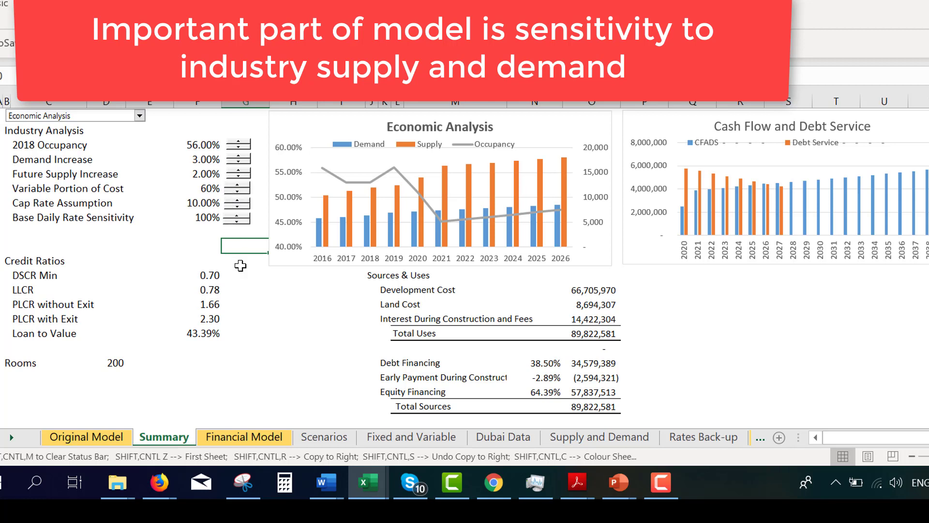
{"action": "left_click", "coordinate": [252, 292]}
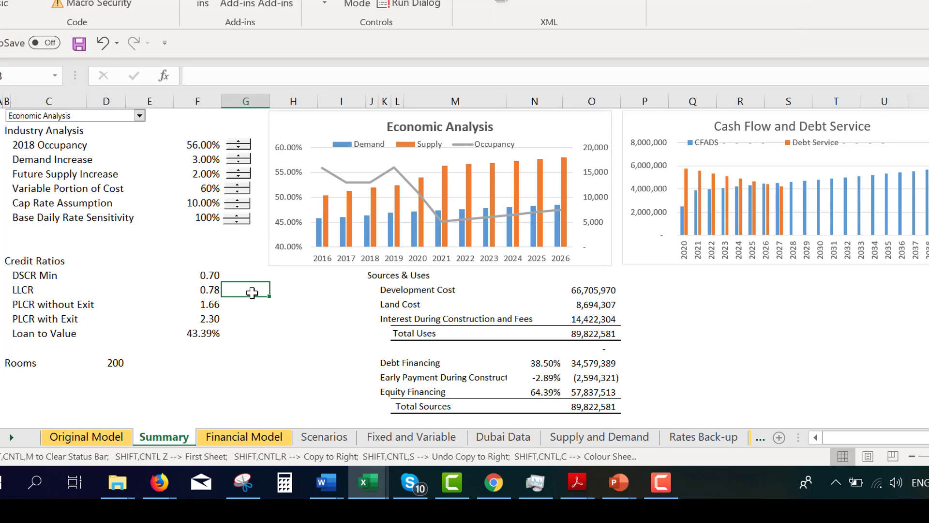
On the Original Model sheet, inspect Investment Horizon, Actual Contribution/Equity and Acc, FCFF inputs.
{"action": "key", "text": "ctrl+Page_Up"}
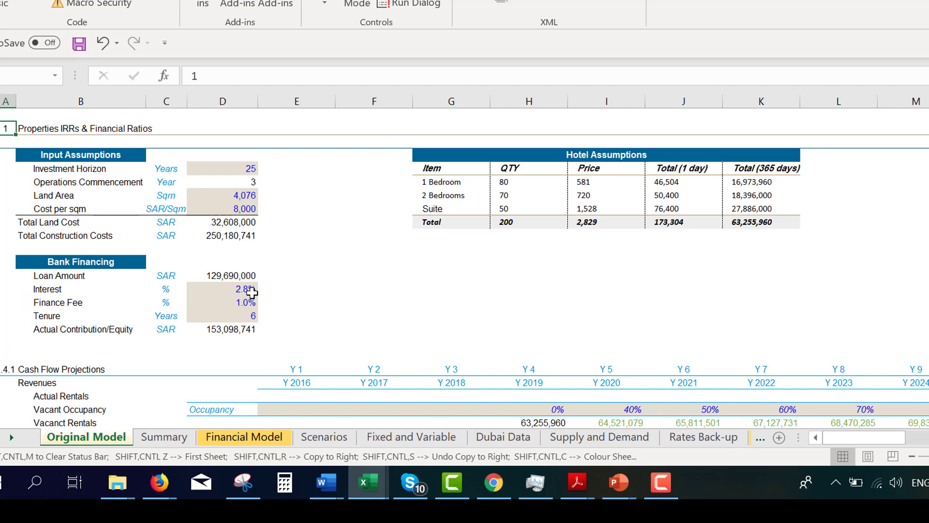
{"action": "key", "text": "Page_Down"}
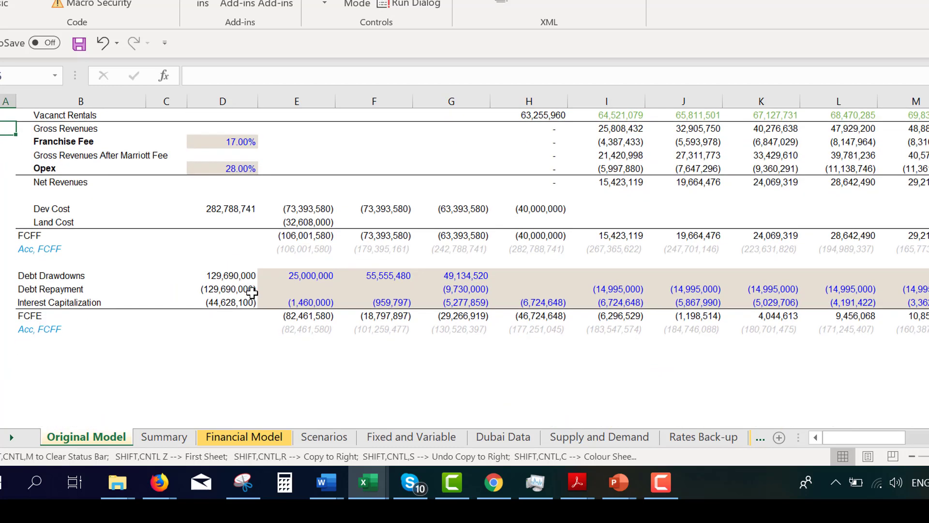
{"action": "key", "text": "Page_Up"}
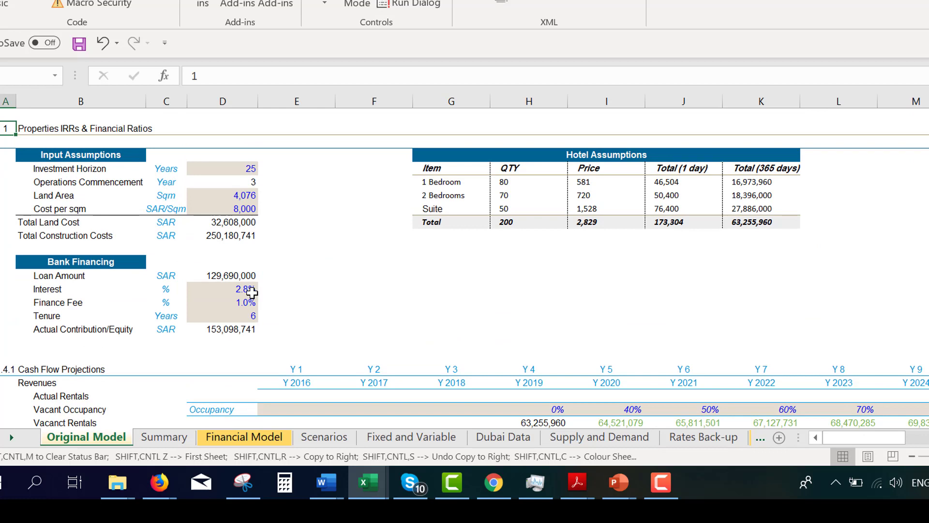
{"action": "key", "text": "Up"}
{"action": "key", "text": "Down"}
{"action": "key", "text": "Down"}
{"action": "key", "text": "Down"}
{"action": "key", "text": "Down"}
{"action": "key", "text": "Right"}
{"action": "key", "text": "Right"}
{"action": "key", "text": "Right"}
{"action": "key", "text": "Down"}
{"action": "key", "text": "Down"}
{"action": "key", "text": "Down"}
{"action": "key", "text": "Down"}
{"action": "key", "text": "Down"}
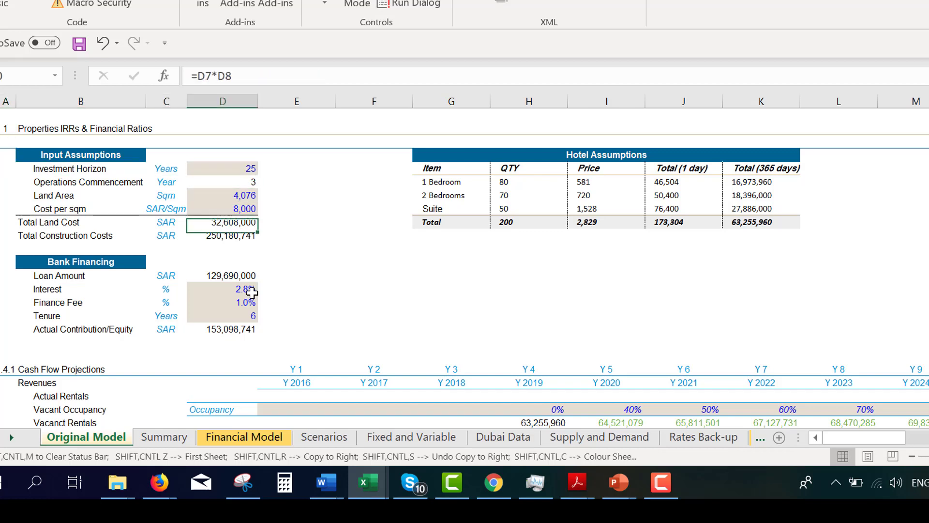
{"action": "key", "text": "Down"}
{"action": "key", "text": "Down"}
{"action": "key", "text": "Down"}
{"action": "key", "text": "Down"}
{"action": "key", "text": "Down"}
{"action": "key", "text": "Down"}
{"action": "key", "text": "Down"}
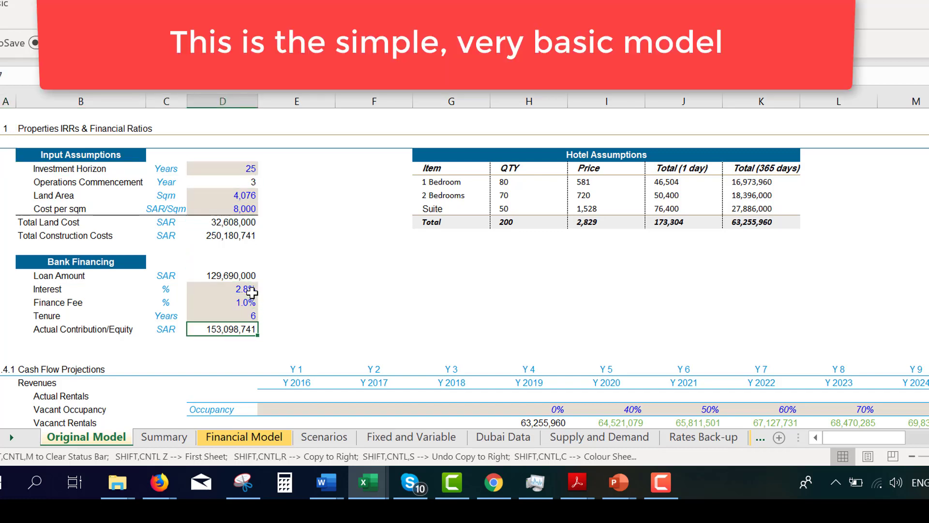
{"action": "key", "text": "Down"}
{"action": "key", "text": "Down"}
{"action": "key", "text": "Down"}
{"action": "key", "text": "Down"}
{"action": "key", "text": "Down"}
{"action": "key", "text": "Down"}
{"action": "key", "text": "Down"}
{"action": "key", "text": "Down"}
{"action": "key", "text": "Down"}
{"action": "key", "text": "Down"}
{"action": "key", "text": "Down"}
{"action": "key", "text": "Down"}
{"action": "key", "text": "Down"}
{"action": "key", "text": "Down"}
{"action": "key", "text": "Down"}
{"action": "key", "text": "Down"}
{"action": "key", "text": "Down"}
{"action": "key", "text": "Down"}
{"action": "key", "text": "Down"}
{"action": "key", "text": "Down"}
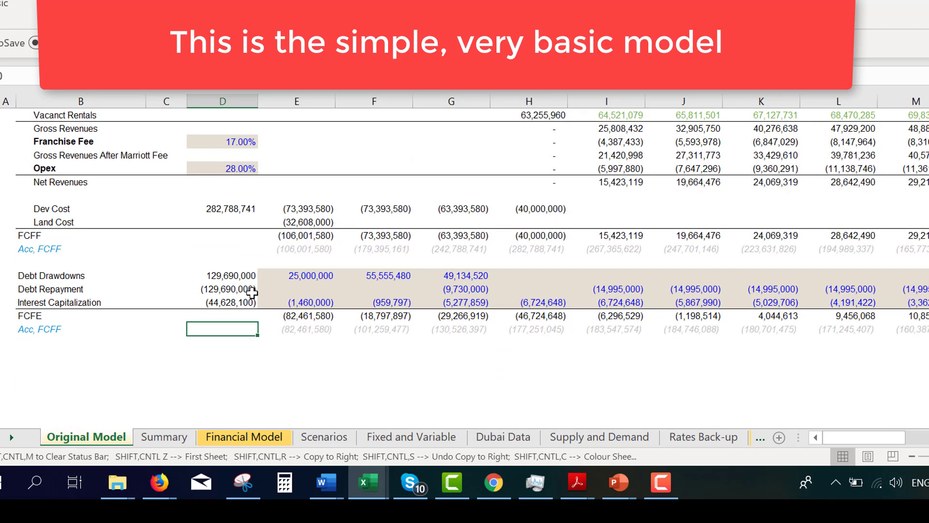
{"action": "key", "text": "Up"}
{"action": "key", "text": "Up"}
{"action": "key", "text": "Up"}
{"action": "key", "text": "Up"}
{"action": "key", "text": "Up"}
{"action": "key", "text": "Up"}
{"action": "key", "text": "Up"}
{"action": "key", "text": "Up"}
{"action": "key", "text": "Up"}
{"action": "key", "text": "Up"}
{"action": "key", "text": "Up"}
{"action": "key", "text": "Up"}
{"action": "key", "text": "Up"}
{"action": "key", "text": "Up"}
{"action": "key", "text": "Up"}
{"action": "key", "text": "Up"}
{"action": "key", "text": "Up"}
{"action": "key", "text": "Up"}
{"action": "key", "text": "Up"}
{"action": "key", "text": "Up"}
{"action": "key", "text": "Left"}
{"action": "key", "text": "Left"}
{"action": "key", "text": "Left"}
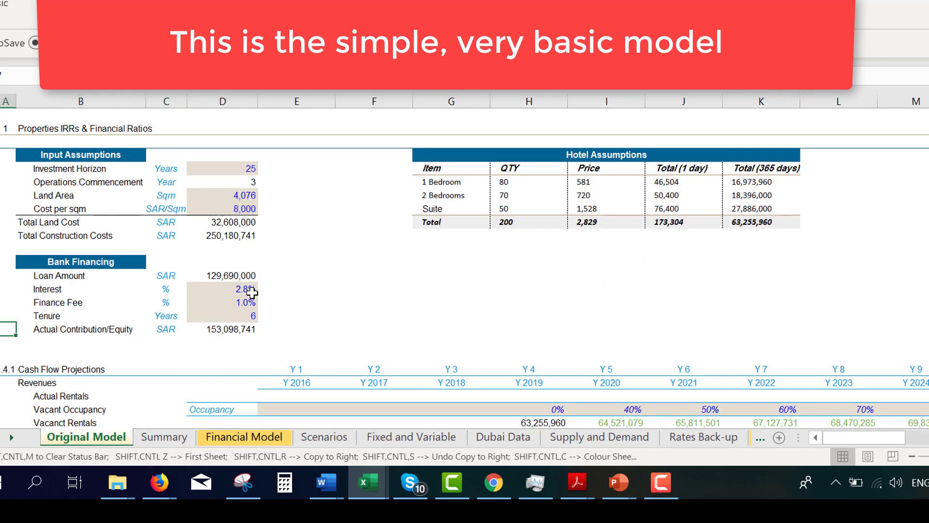
Review the 129,690,000 Loan Amount, Interest, Finance Fee and revenue lines.
{"action": "key", "text": "Up"}
{"action": "key", "text": "Up"}
{"action": "key", "text": "Up"}
{"action": "key", "text": "Up"}
{"action": "key", "text": "Right"}
{"action": "key", "text": "Right"}
{"action": "key", "text": "Right"}
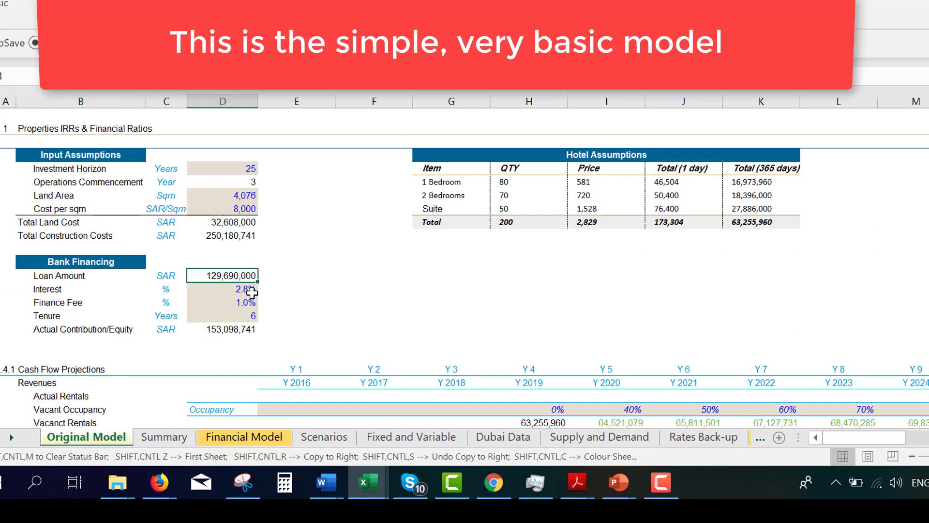
{"action": "key", "text": "Left"}
{"action": "key", "text": "Left"}
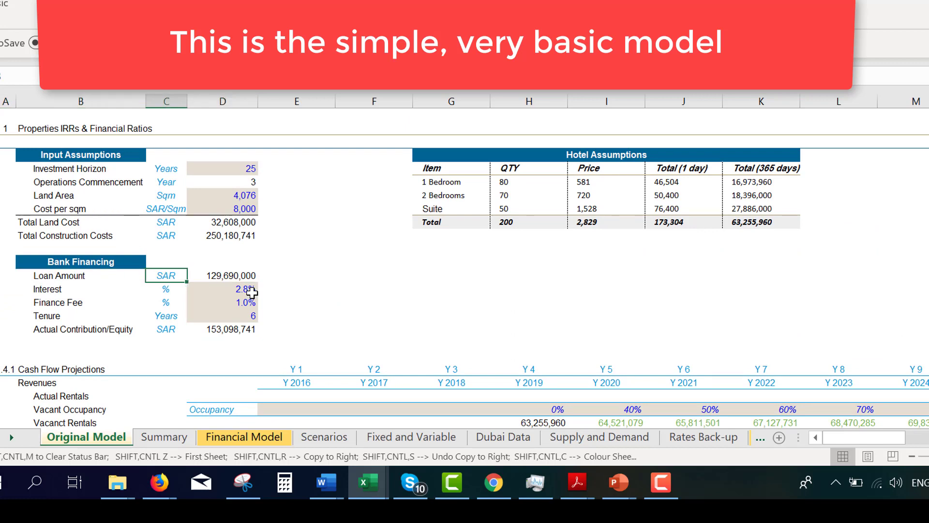
{"action": "key", "text": "Right"}
{"action": "key", "text": "Right"}
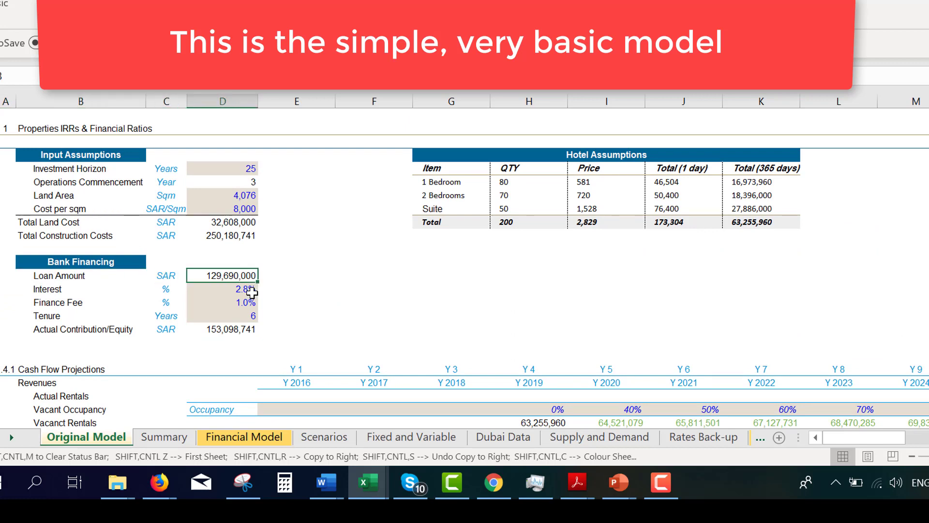
{"action": "key", "text": "Down"}
{"action": "key", "text": "Down"}
{"action": "key", "text": "Down"}
{"action": "key", "text": "Down"}
{"action": "key", "text": "Down"}
{"action": "key", "text": "Down"}
{"action": "key", "text": "Down"}
{"action": "key", "text": "Down"}
{"action": "key", "text": "Down"}
{"action": "key", "text": "Down"}
{"action": "key", "text": "Down"}
{"action": "key", "text": "Down"}
{"action": "key", "text": "Down"}
{"action": "key", "text": "Down"}
{"action": "key", "text": "Down"}
{"action": "key", "text": "Down"}
{"action": "key", "text": "Down"}
{"action": "key", "text": "Down"}
{"action": "key", "text": "Down"}
{"action": "key", "text": "Down"}
{"action": "key", "text": "Down"}
{"action": "key", "text": "Down"}
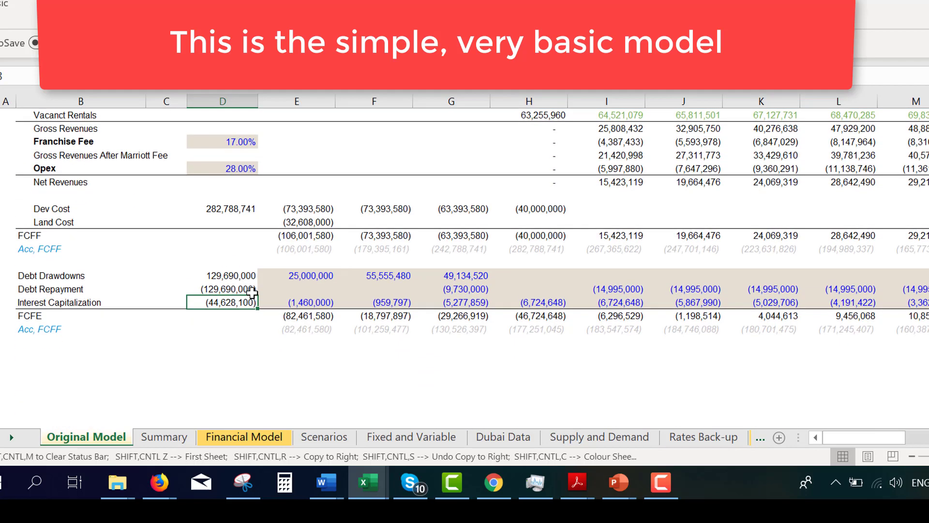
{"action": "key", "text": "Up"}
{"action": "key", "text": "Up"}
{"action": "key", "text": "Up"}
{"action": "key", "text": "Up"}
{"action": "key", "text": "Up"}
{"action": "key", "text": "Up"}
{"action": "key", "text": "Up"}
{"action": "key", "text": "Up"}
{"action": "key", "text": "Up"}
{"action": "key", "text": "Up"}
{"action": "key", "text": "Up"}
{"action": "key", "text": "Up"}
{"action": "key", "text": "Up"}
{"action": "key", "text": "Up"}
{"action": "key", "text": "Up"}
{"action": "key", "text": "Up"}
{"action": "key", "text": "Up"}
{"action": "key", "text": "Up"}
{"action": "key", "text": "Up"}
{"action": "key", "text": "Up"}
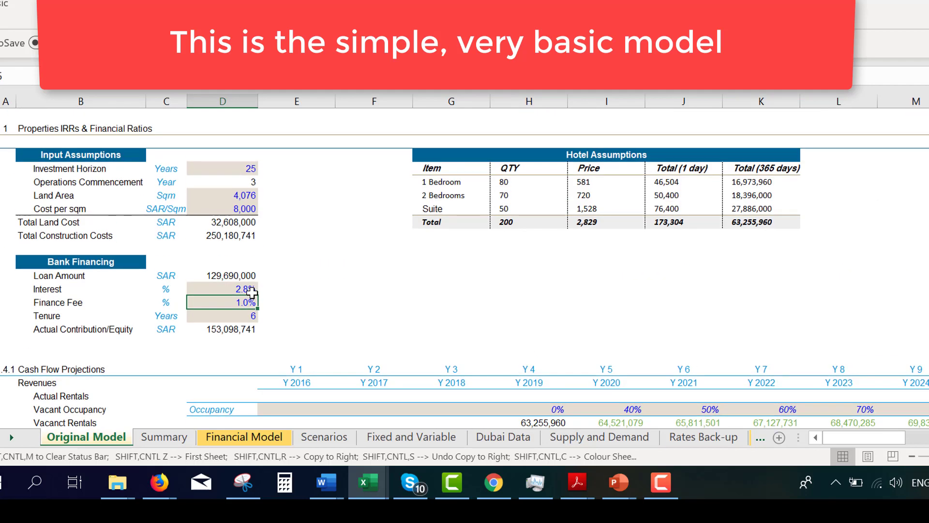
{"action": "key", "text": "Down"}
{"action": "key", "text": "Down"}
{"action": "key", "text": "Down"}
{"action": "key", "text": "Down"}
{"action": "key", "text": "Down"}
{"action": "key", "text": "Down"}
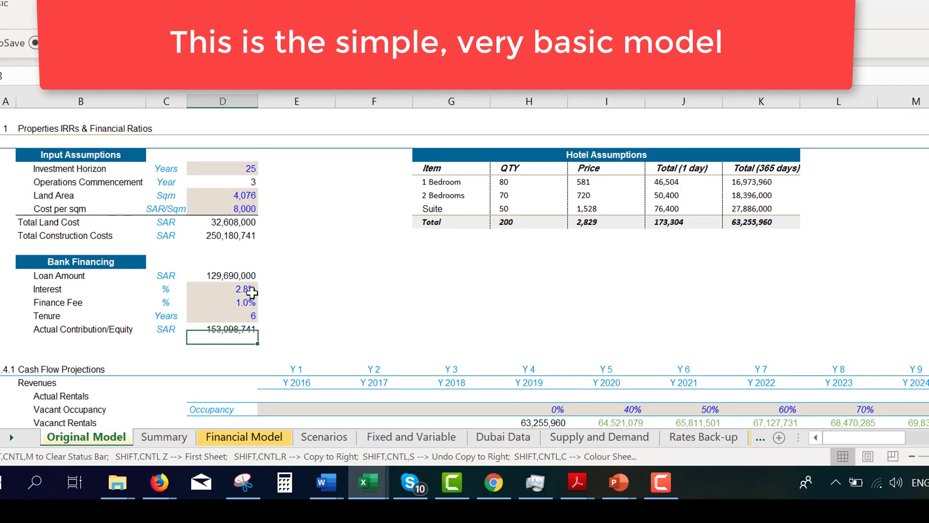
{"action": "key", "text": "Down"}
{"action": "key", "text": "Down"}
{"action": "key", "text": "Down"}
{"action": "key", "text": "Down"}
{"action": "key", "text": "Down"}
{"action": "key", "text": "Down"}
{"action": "key", "text": "Down"}
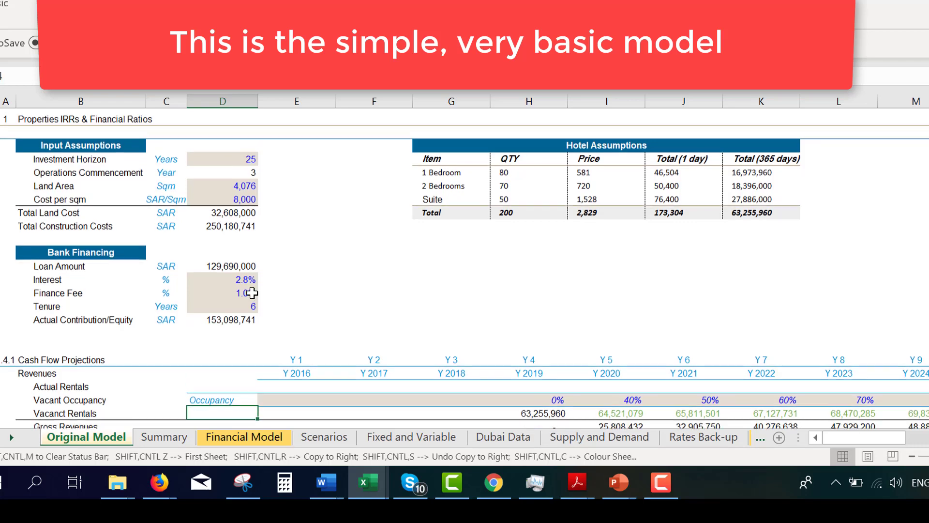
{"action": "key", "text": "Up"}
{"action": "key", "text": "Up"}
{"action": "key", "text": "Up"}
{"action": "key", "text": "Up"}
{"action": "key", "text": "Up"}
{"action": "key", "text": "Up"}
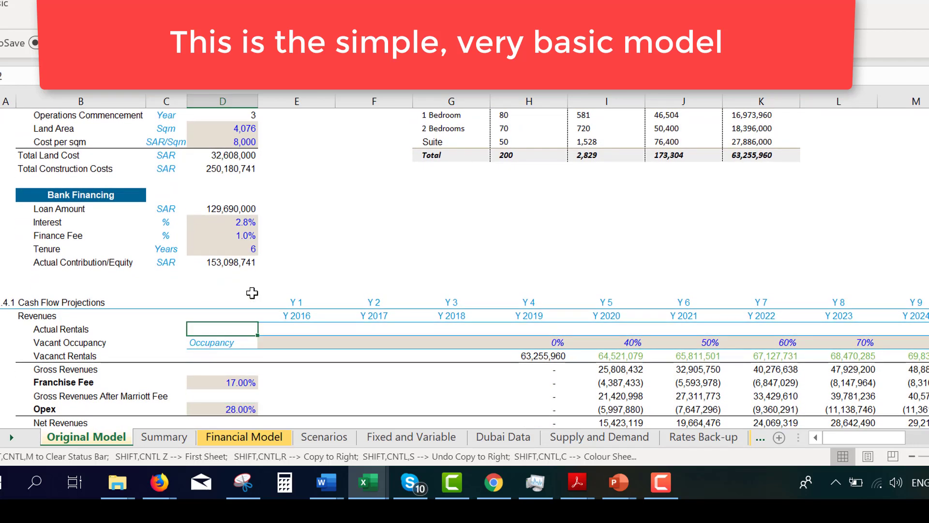
Compare the yearly occupancy rates around 50%, Franchise Fee, Debt Drawdowns and equity cash flows.
{"action": "key", "text": "Down"}
{"action": "key", "text": "Right"}
{"action": "key", "text": "Right"}
{"action": "key", "text": "Right"}
{"action": "key", "text": "Right"}
{"action": "key", "text": "Right"}
{"action": "key", "text": "Right"}
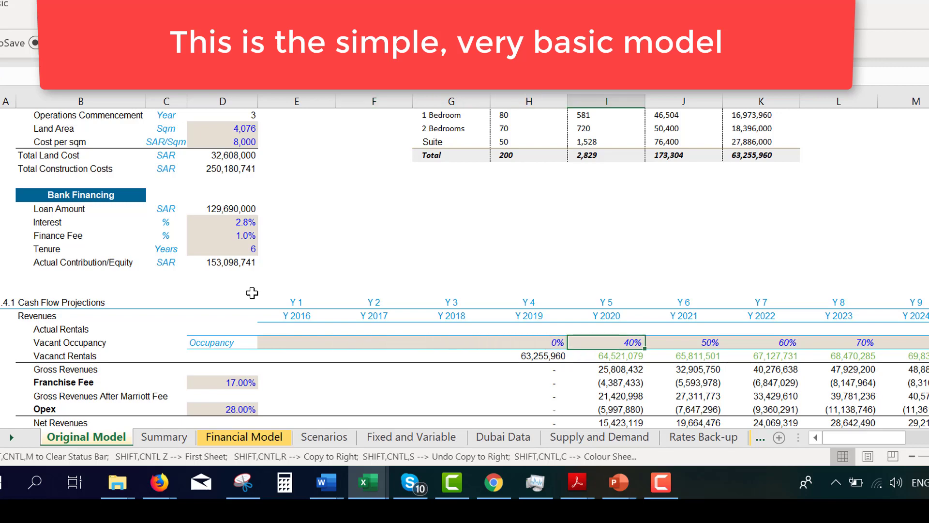
{"action": "key", "text": "Right"}
{"action": "key", "text": "Right"}
{"action": "key", "text": "Left"}
{"action": "key", "text": "Left"}
{"action": "key", "text": "Down"}
{"action": "key", "text": "Down"}
{"action": "key", "text": "Down"}
{"action": "key", "text": "Down"}
{"action": "key", "text": "Down"}
{"action": "key", "text": "Down"}
{"action": "key", "text": "Down"}
{"action": "key", "text": "Down"}
{"action": "key", "text": "Down"}
{"action": "key", "text": "Down"}
{"action": "key", "text": "Down"}
{"action": "key", "text": "Down"}
{"action": "key", "text": "Down"}
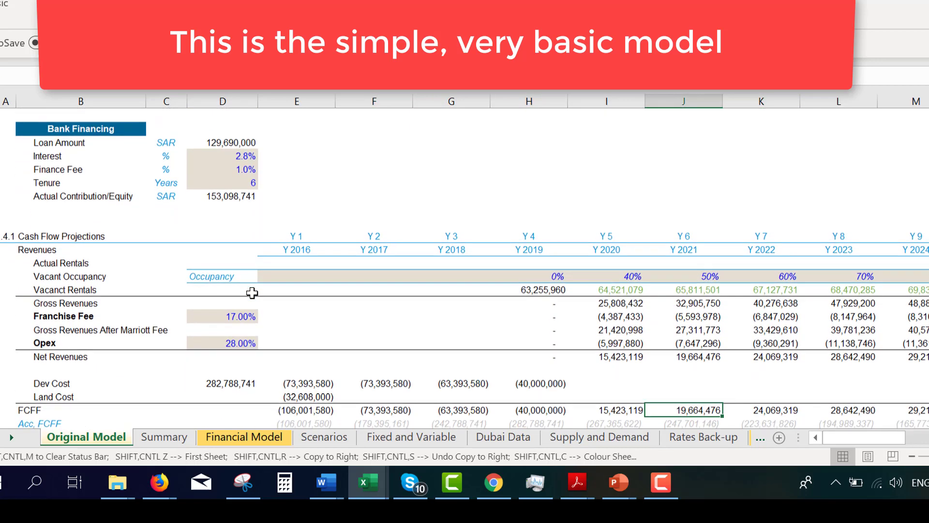
{"action": "key", "text": "Down"}
{"action": "key", "text": "Down"}
{"action": "key", "text": "Down"}
{"action": "key", "text": "Down"}
{"action": "key", "text": "Down"}
{"action": "key", "text": "Down"}
{"action": "key", "text": "Down"}
{"action": "key", "text": "Down"}
{"action": "key", "text": "Down"}
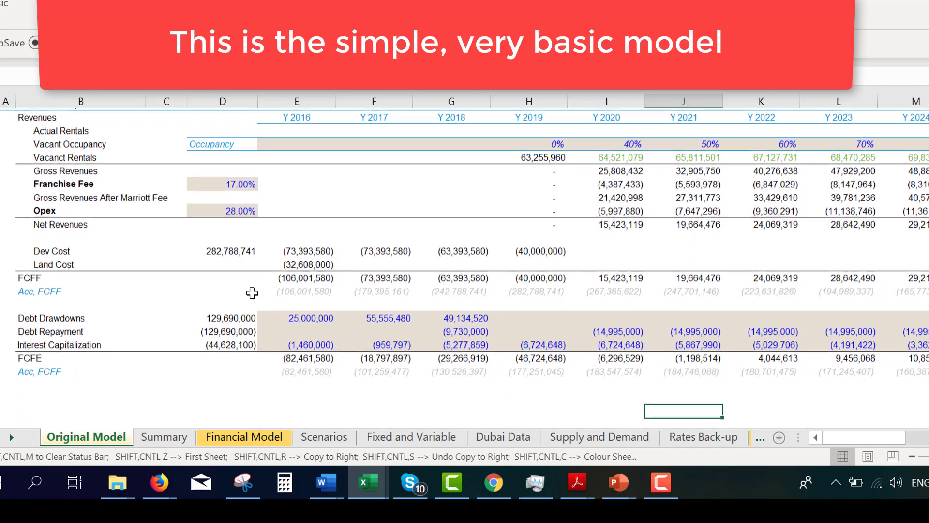
{"action": "key", "text": "Up"}
{"action": "key", "text": "Up"}
{"action": "key", "text": "Up"}
{"action": "key", "text": "Up"}
{"action": "key", "text": "Up"}
{"action": "key", "text": "Up"}
{"action": "key", "text": "Up"}
{"action": "key", "text": "Up"}
{"action": "key", "text": "Up"}
{"action": "key", "text": "Up"}
{"action": "key", "text": "Up"}
{"action": "key", "text": "Up"}
{"action": "key", "text": "Up"}
{"action": "key", "text": "Up"}
{"action": "key", "text": "Up"}
{"action": "key", "text": "Up"}
{"action": "key", "text": "Up"}
{"action": "key", "text": "Up"}
{"action": "key", "text": "Up"}
{"action": "key", "text": "Up"}
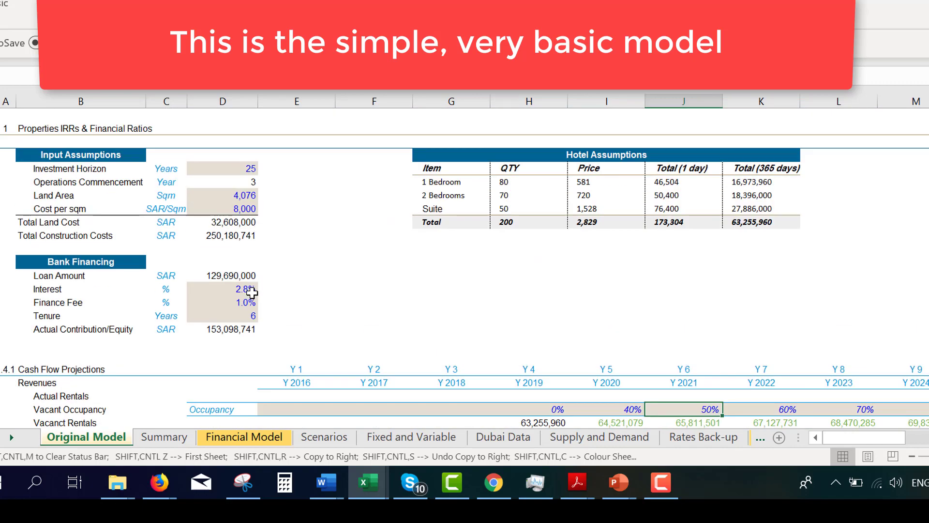
{"action": "key", "text": "Page_Down"}
{"action": "key", "text": "Page_Up"}
{"action": "key", "text": "Page_Down"}
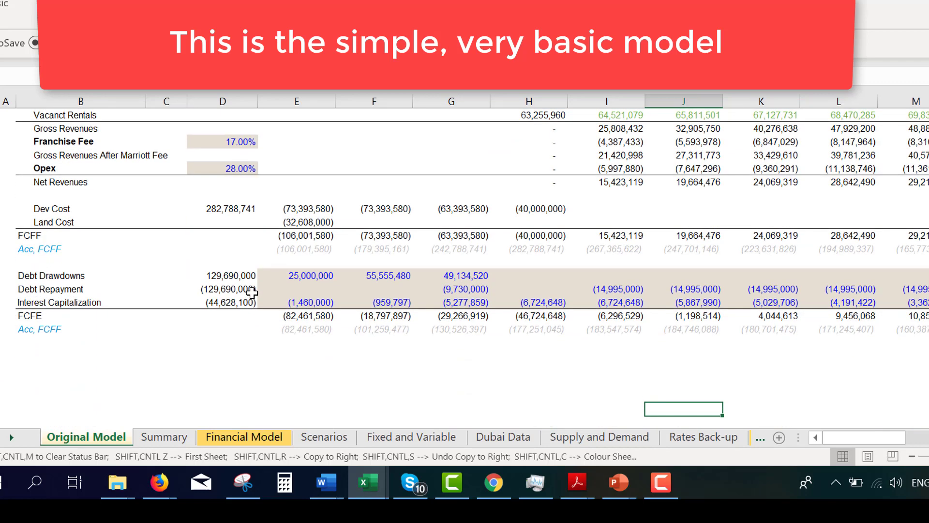
{"action": "key", "text": "Up"}
{"action": "key", "text": "Up"}
{"action": "key", "text": "Up"}
{"action": "key", "text": "Up"}
{"action": "key", "text": "Up"}
{"action": "key", "text": "Page_Up"}
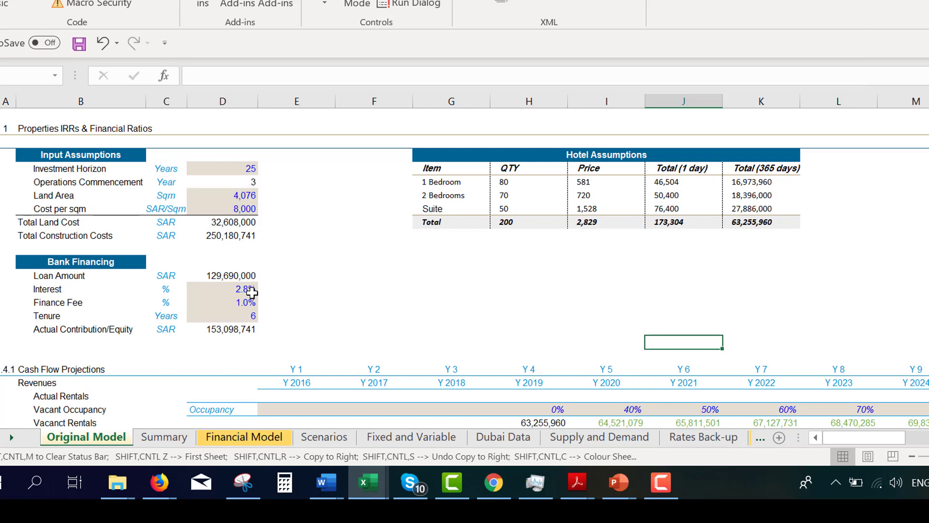
Examine the debt repayment schedule, FCFE, Interest Capitalization and the Y 2020 14,995,000 repayment.
{"action": "key", "text": "Left"}
{"action": "key", "text": "Left"}
{"action": "key", "text": "Left"}
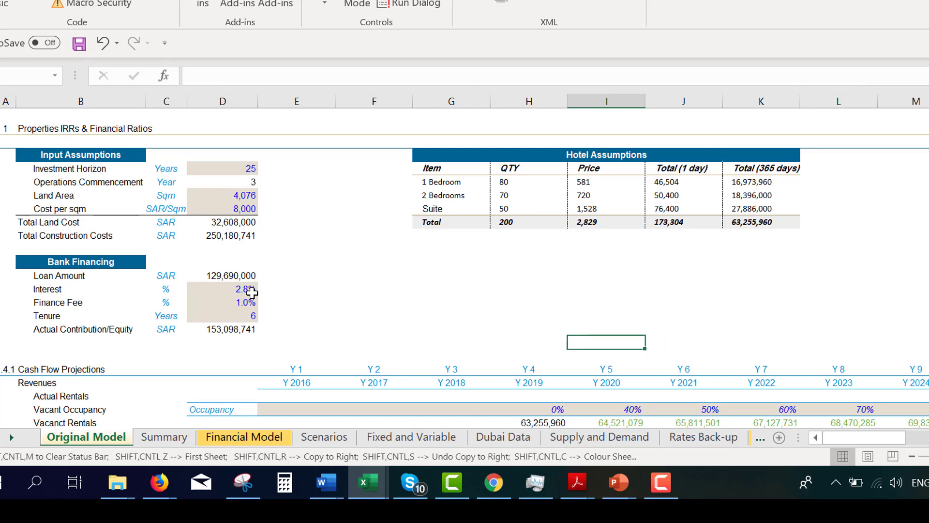
{"action": "key", "text": "Left"}
{"action": "key", "text": "Left"}
{"action": "key", "text": "Up"}
{"action": "key", "text": "Up"}
{"action": "key", "text": "Up"}
{"action": "key", "text": "Up"}
{"action": "key", "text": "Right"}
{"action": "key", "text": "Right"}
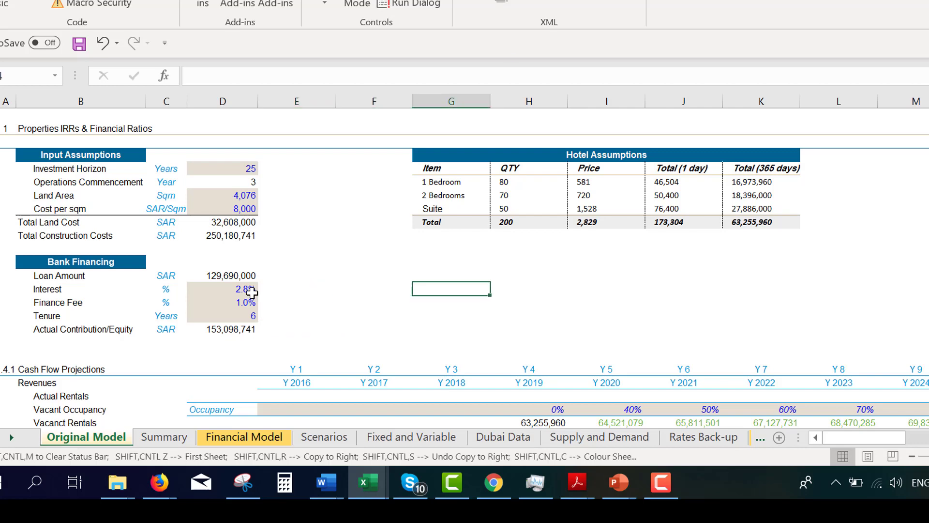
{"action": "key", "text": "Page_Down"}
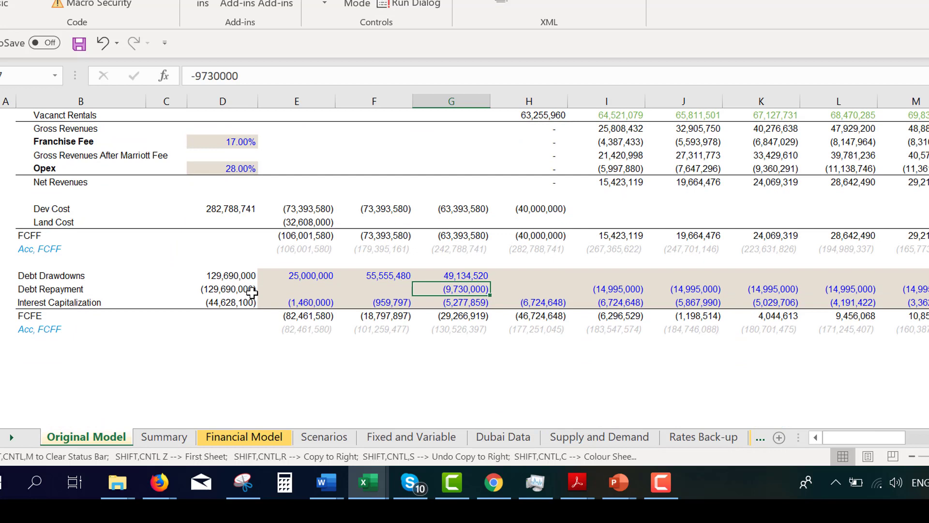
{"action": "key", "text": "Down"}
{"action": "key", "text": "Down"}
{"action": "key", "text": "Right"}
{"action": "key", "text": "Right"}
{"action": "key", "text": "Right"}
{"action": "key", "text": "Right"}
{"action": "key", "text": "Right"}
{"action": "key", "text": "Up"}
{"action": "key", "text": "Up"}
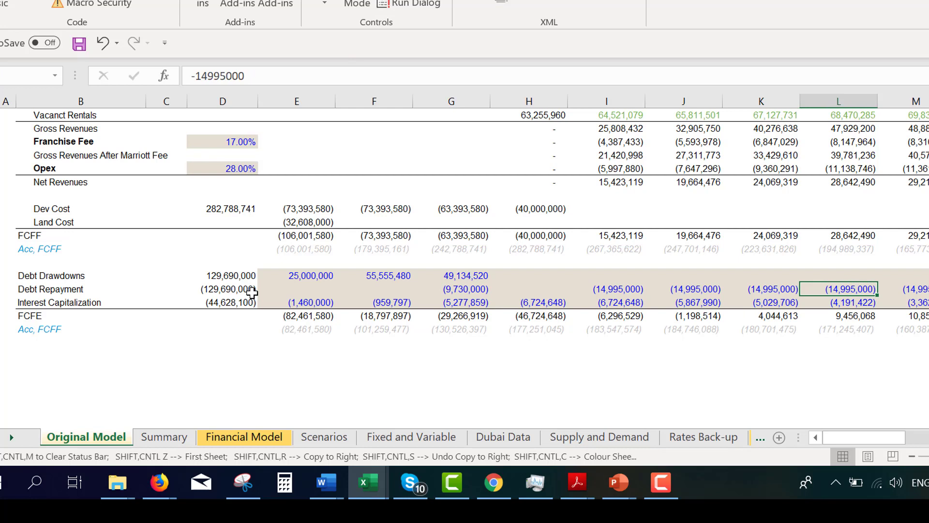
{"action": "key", "text": "Left"}
{"action": "key", "text": "Left"}
{"action": "key", "text": "Left"}
{"action": "key", "text": "Down"}
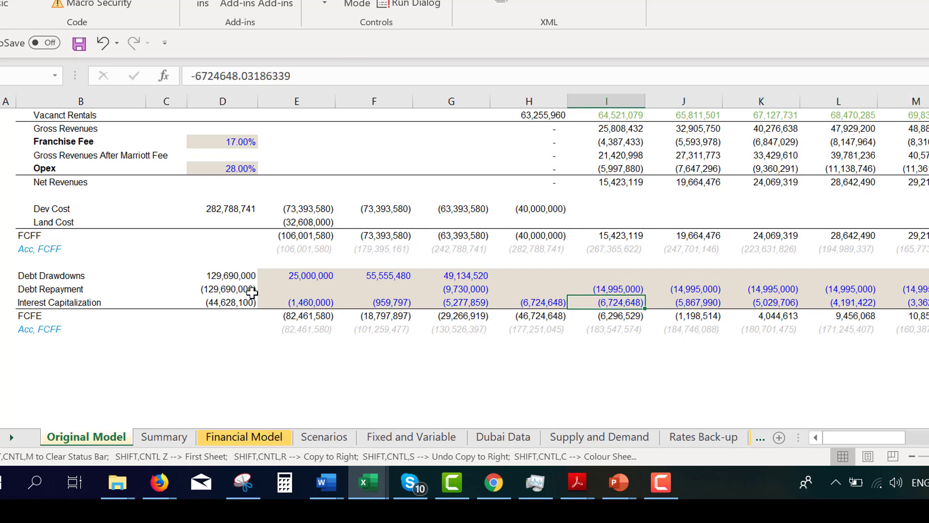
{"action": "key", "text": "Up"}
{"action": "key", "text": "Up"}
{"action": "key", "text": "Up"}
{"action": "key", "text": "Up"}
{"action": "key", "text": "Up"}
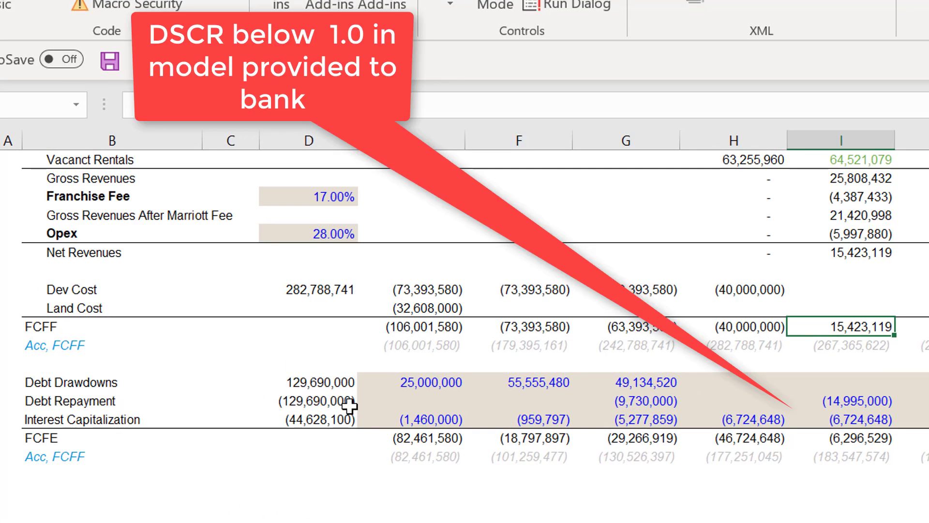
{"action": "key", "text": "Down"}
{"action": "key", "text": "Down"}
{"action": "key", "text": "Down"}
{"action": "key", "text": "Down"}
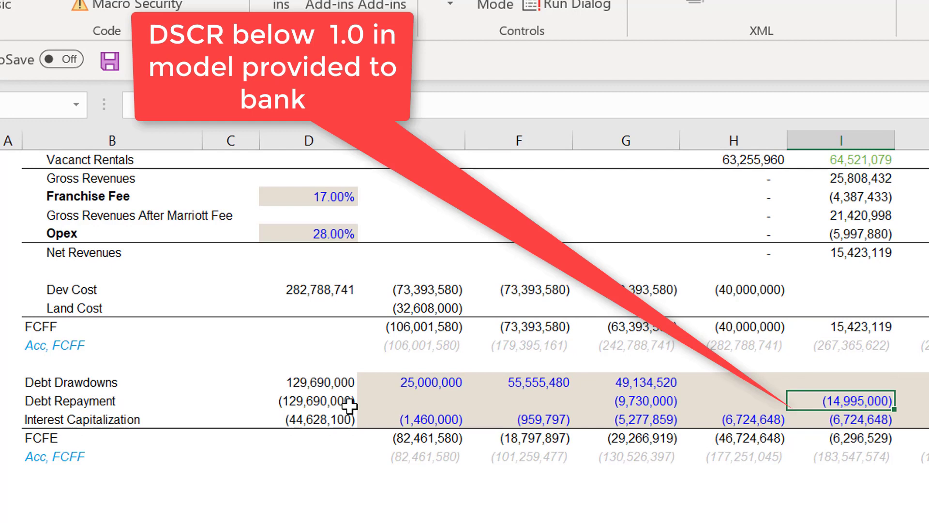
Check the repayment and interest cells and FCFF/FCFE formulas, then switch to the dashboard sheet.
{"action": "key", "text": "Right"}
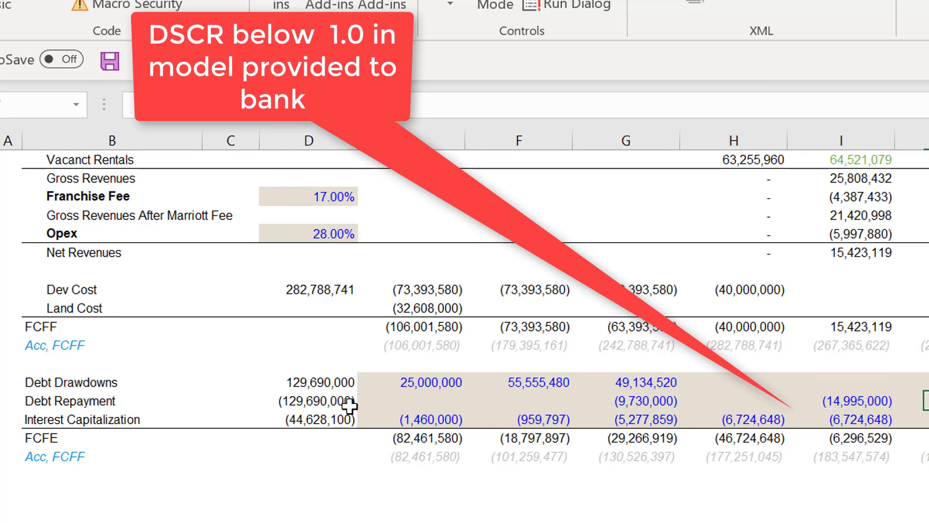
{"action": "scroll", "coordinate": [350, 405], "scroll_direction": "right", "scroll_amount": 3}
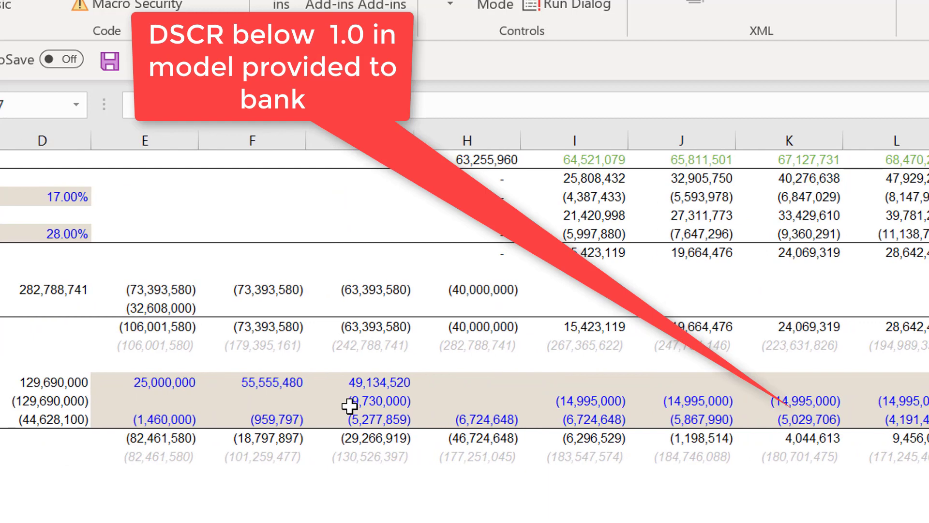
{"action": "key", "text": "Right"}
{"action": "key", "text": "Right"}
{"action": "key", "text": "shift+Down"}
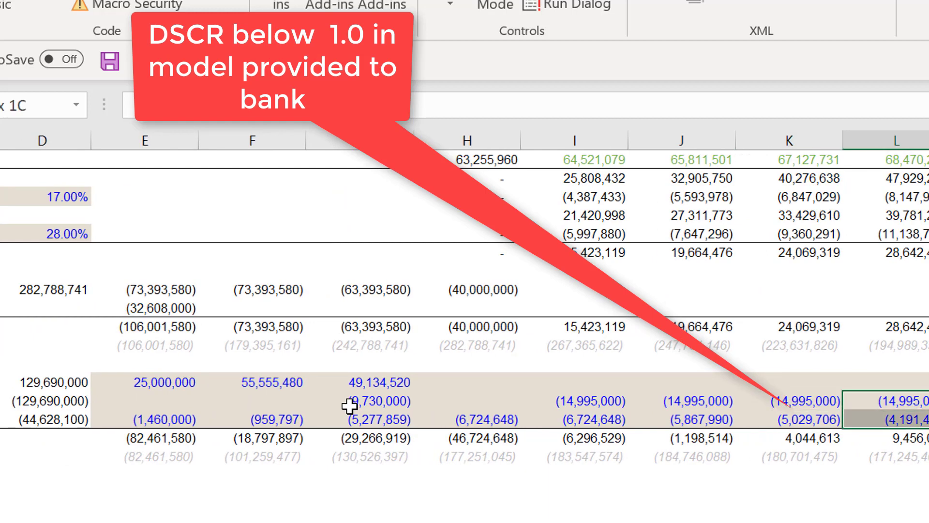
{"action": "key", "text": "shift+Up"}
{"action": "key", "text": "Up"}
{"action": "key", "text": "Up"}
{"action": "key", "text": "Up"}
{"action": "key", "text": "Up"}
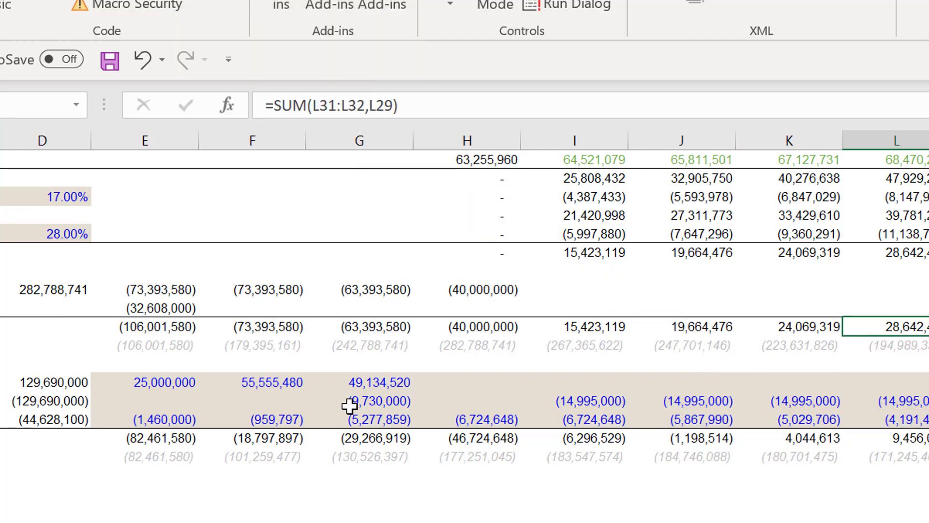
{"action": "key", "text": "Left"}
{"action": "key", "text": "Left"}
{"action": "key", "text": "Left"}
{"action": "key", "text": "Home"}
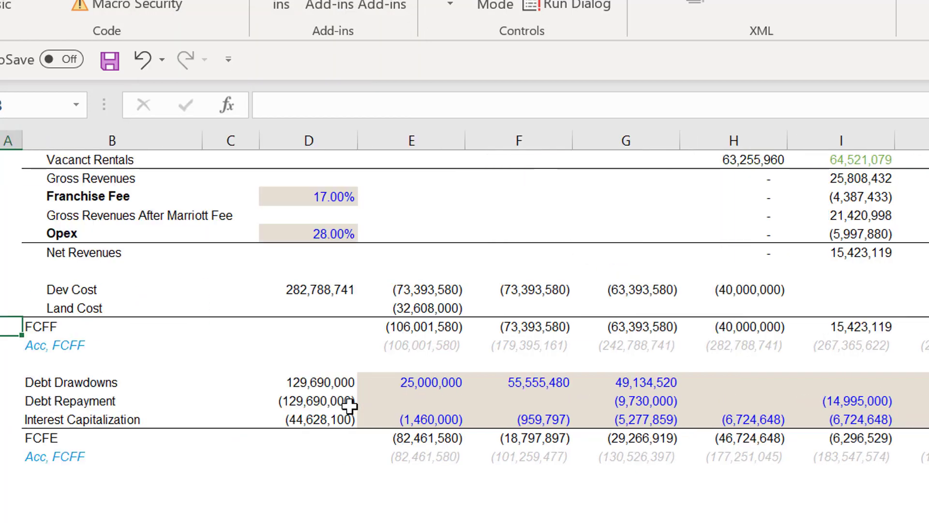
{"action": "key", "text": "Right"}
{"action": "key", "text": "Right"}
{"action": "key", "text": "Right"}
{"action": "key", "text": "Right"}
{"action": "key", "text": "Right"}
{"action": "key", "text": "Right"}
{"action": "key", "text": "Right"}
{"action": "key", "text": "Right"}
{"action": "key", "text": "Right"}
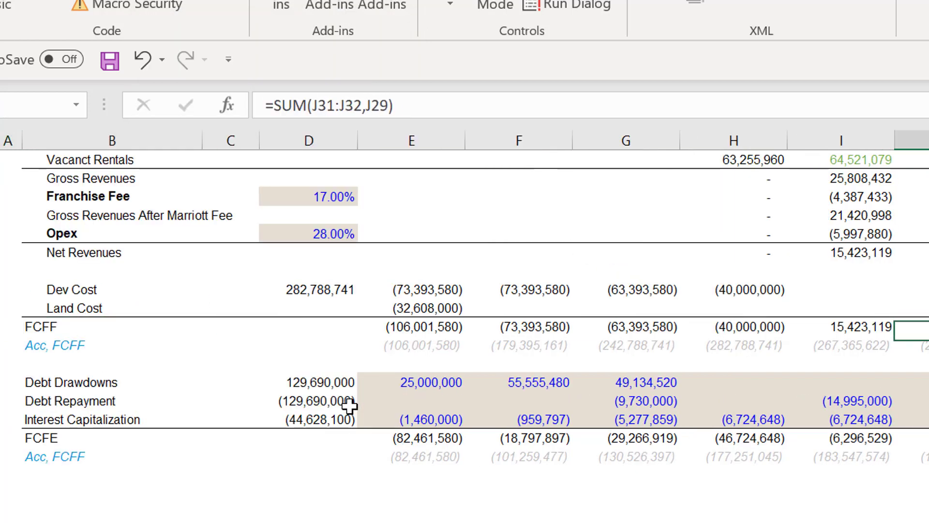
{"action": "key", "text": "Down"}
{"action": "key", "text": "Down"}
{"action": "key", "text": "Down"}
{"action": "key", "text": "Down"}
{"action": "key", "text": "Down"}
{"action": "key", "text": "Down"}
{"action": "key", "text": "Left"}
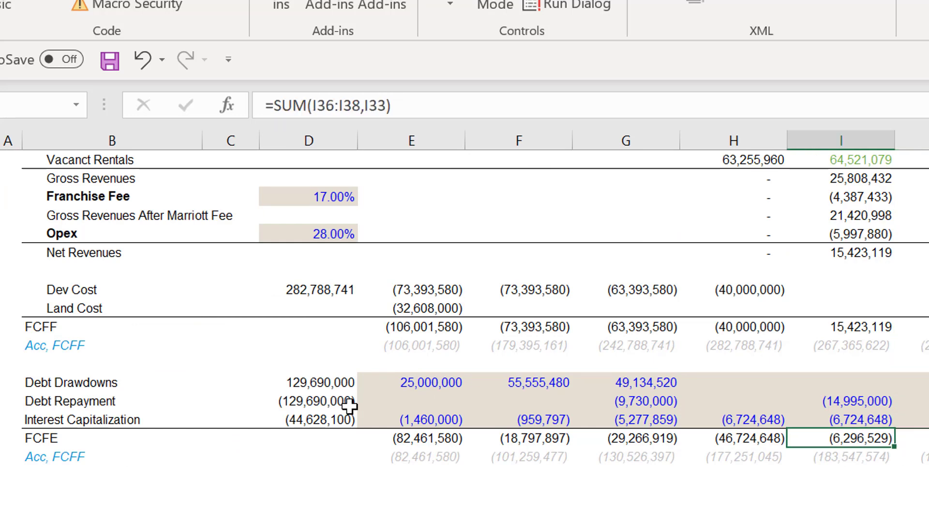
{"action": "key", "text": "Page_Up"}
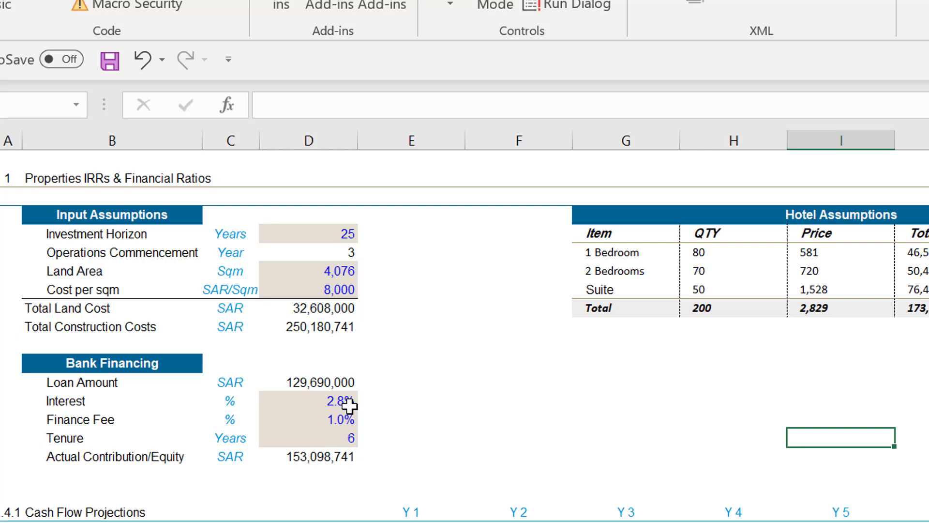
{"action": "key", "text": "ctrl+Page_Down"}
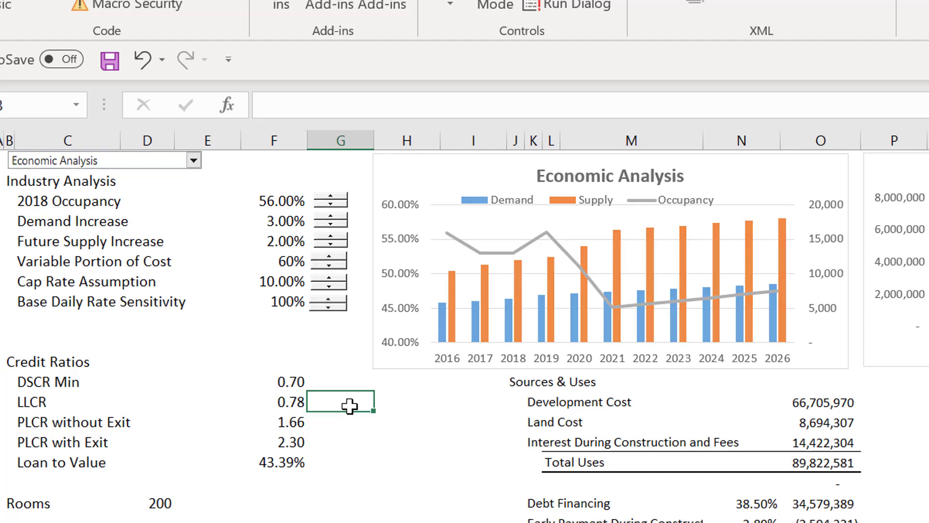
On the Model Time Line sheet, review Land Area, capex, hotel pricing, operating cost and Tax Rate inputs.
{"action": "key", "text": "ctrl+Page_Down"}
{"action": "key", "text": "Up"}
{"action": "key", "text": "Up"}
{"action": "key", "text": "Up"}
{"action": "key", "text": "Up"}
{"action": "key", "text": "Up"}
{"action": "key", "text": "Up"}
{"action": "key", "text": "Up"}
{"action": "key", "text": "Up"}
{"action": "key", "text": "Up"}
{"action": "key", "text": "Up"}
{"action": "key", "text": "Up"}
{"action": "key", "text": "Up"}
{"action": "key", "text": "Up"}
{"action": "key", "text": "Up"}
{"action": "key", "text": "Up"}
{"action": "key", "text": "Up"}
{"action": "key", "text": "Up"}
{"action": "key", "text": "Up"}
{"action": "key", "text": "Up"}
{"action": "key", "text": "Up"}
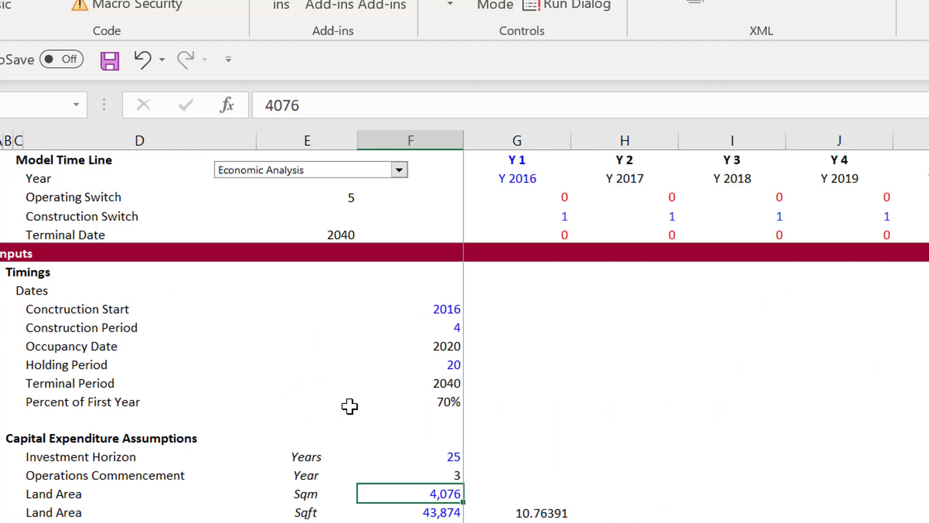
{"action": "key", "text": "Left"}
{"action": "key", "text": "Left"}
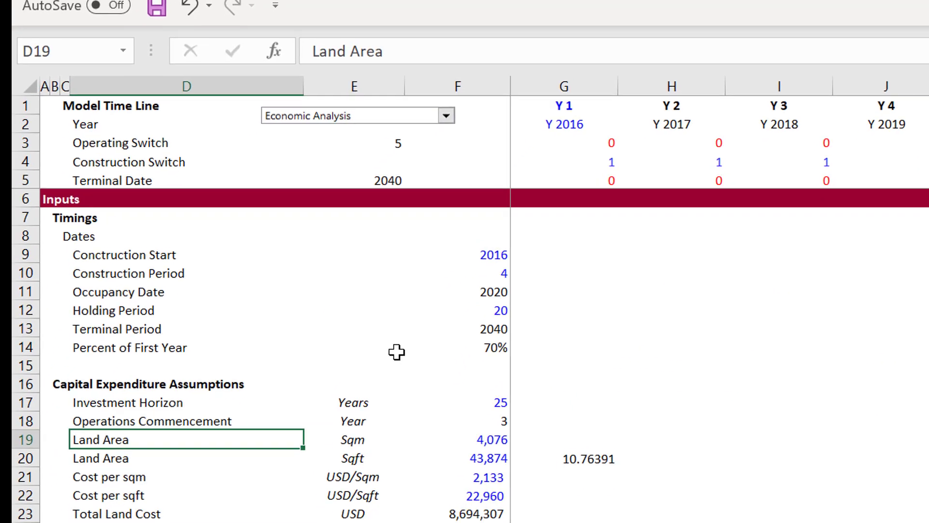
{"action": "key", "text": "Left"}
{"action": "key", "text": "Right"}
{"action": "key", "text": "Right"}
{"action": "key", "text": "Right"}
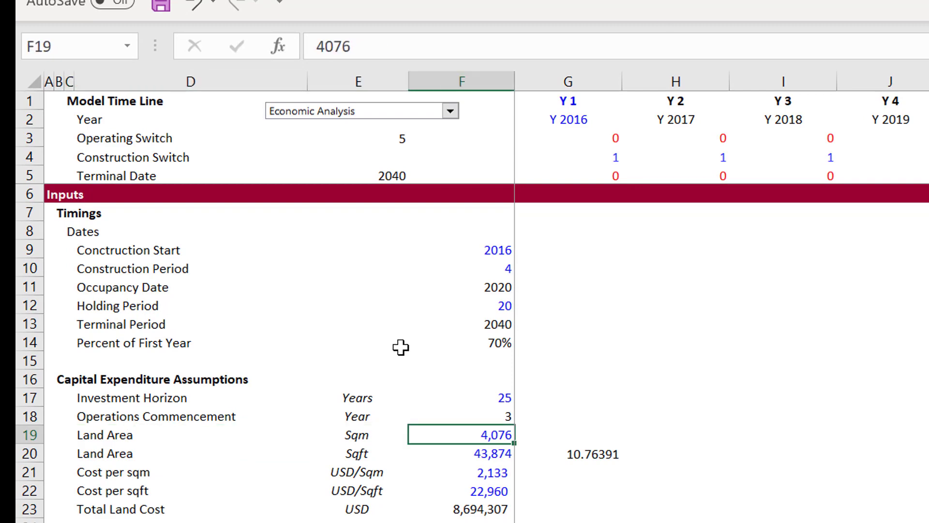
{"action": "key", "text": "Down"}
{"action": "key", "text": "Down"}
{"action": "key", "text": "Down"}
{"action": "key", "text": "Down"}
{"action": "key", "text": "Down"}
{"action": "key", "text": "Down"}
{"action": "key", "text": "Down"}
{"action": "key", "text": "Down"}
{"action": "key", "text": "Down"}
{"action": "key", "text": "Down"}
{"action": "key", "text": "Down"}
{"action": "key", "text": "Down"}
{"action": "key", "text": "Down"}
{"action": "key", "text": "Down"}
{"action": "key", "text": "Down"}
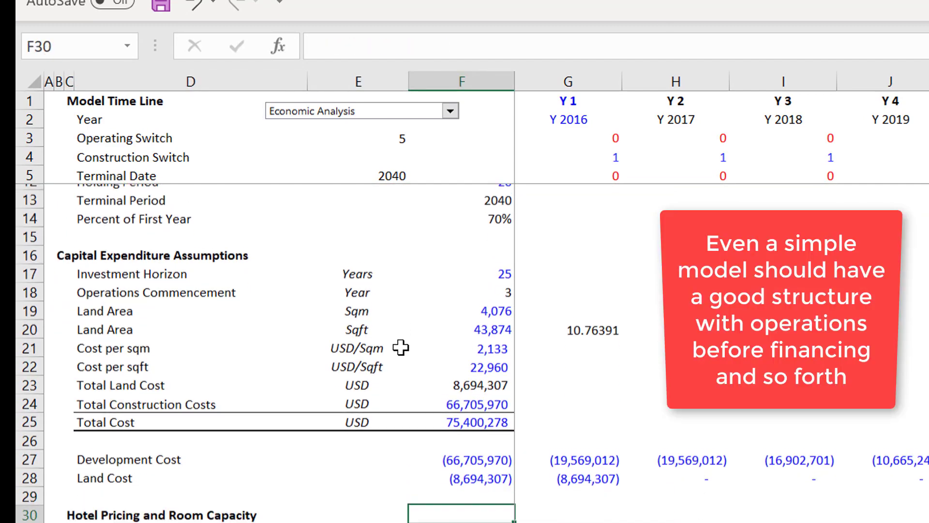
{"action": "key", "text": "Down"}
{"action": "key", "text": "Down"}
{"action": "key", "text": "Down"}
{"action": "key", "text": "Down"}
{"action": "key", "text": "Down"}
{"action": "key", "text": "Down"}
{"action": "key", "text": "Down"}
{"action": "key", "text": "Down"}
{"action": "key", "text": "Down"}
{"action": "key", "text": "Down"}
{"action": "key", "text": "Down"}
{"action": "key", "text": "Down"}
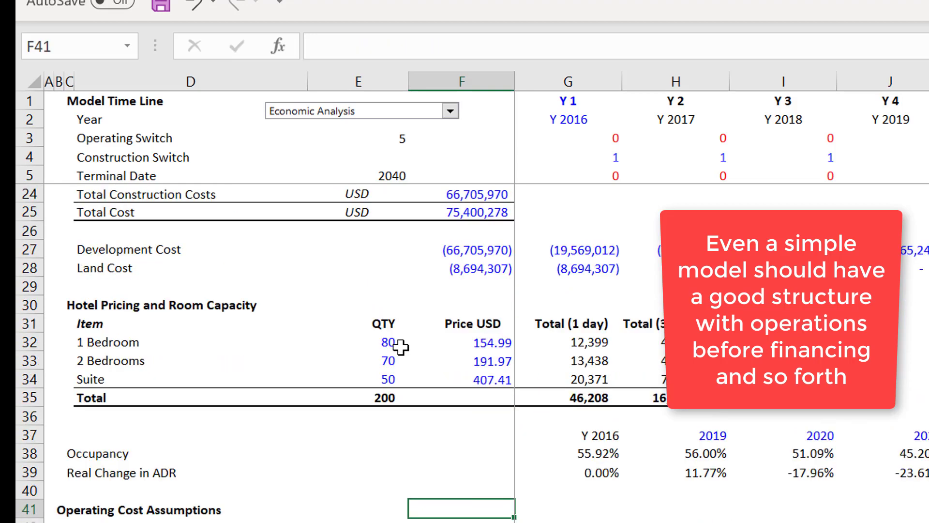
{"action": "key", "text": "Down"}
{"action": "key", "text": "Down"}
{"action": "key", "text": "Down"}
{"action": "key", "text": "Down"}
{"action": "key", "text": "Down"}
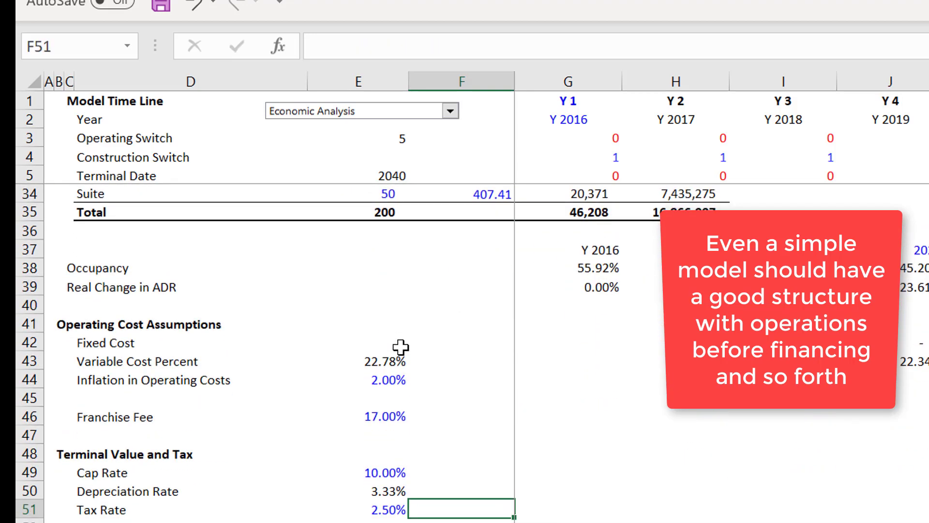
Check the loan Tenure, debt draw and First Year Percent inputs, then open Colouring Options with Ctrl+Alt+C.
{"action": "key", "text": "Down"}
{"action": "key", "text": "Down"}
{"action": "key", "text": "Down"}
{"action": "key", "text": "Down"}
{"action": "key", "text": "Down"}
{"action": "key", "text": "Down"}
{"action": "key", "text": "Down"}
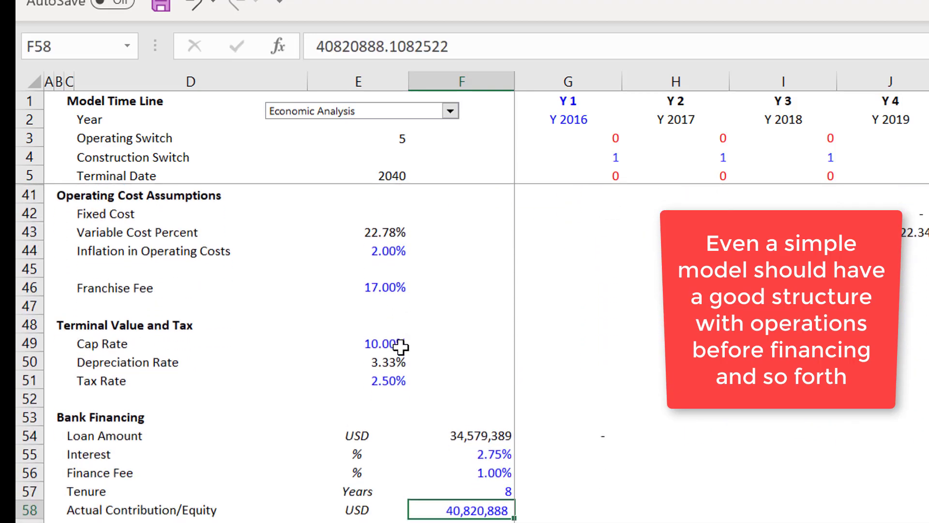
{"action": "key", "text": "Down"}
{"action": "key", "text": "Down"}
{"action": "key", "text": "Down"}
{"action": "key", "text": "Down"}
{"action": "key", "text": "Down"}
{"action": "key", "text": "Down"}
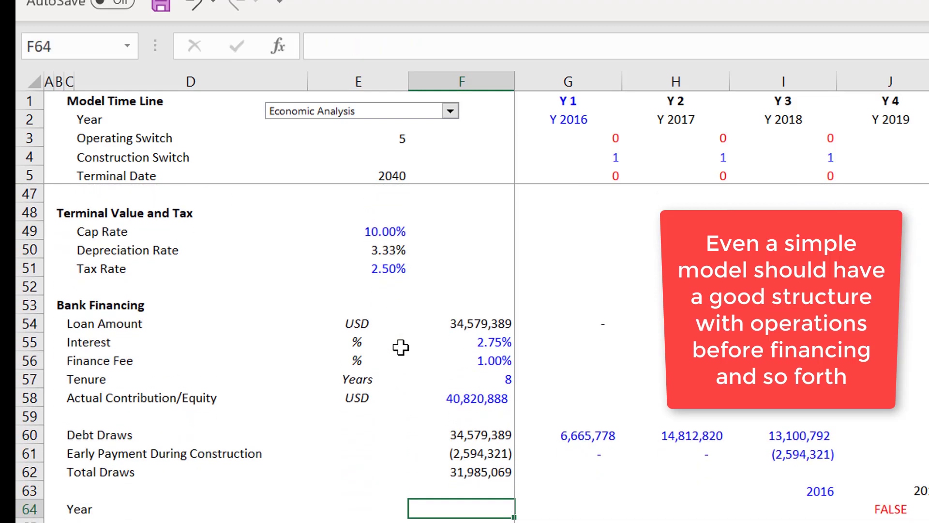
{"action": "key", "text": "Up"}
{"action": "key", "text": "Up"}
{"action": "key", "text": "Up"}
{"action": "key", "text": "Up"}
{"action": "key", "text": "Up"}
{"action": "key", "text": "Up"}
{"action": "key", "text": "Up"}
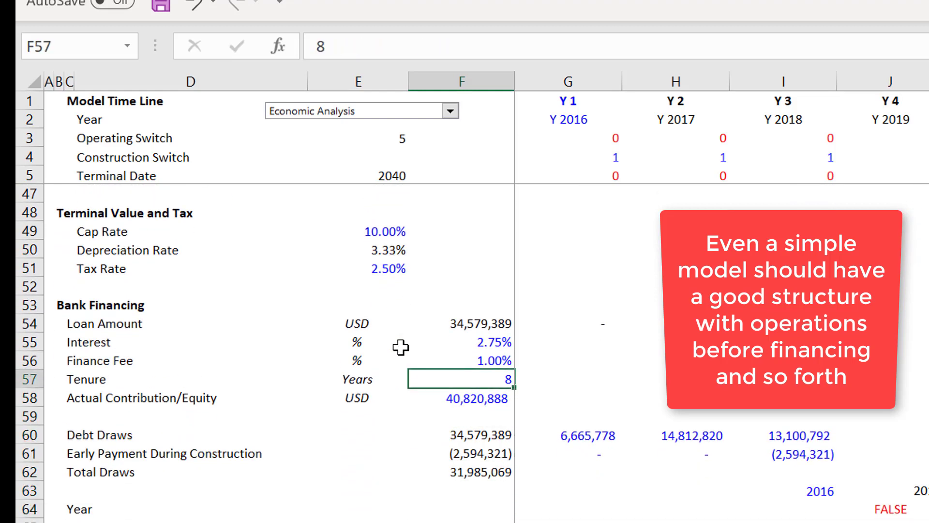
{"action": "key", "text": "Down"}
{"action": "key", "text": "Down"}
{"action": "key", "text": "Down"}
{"action": "key", "text": "Down"}
{"action": "key", "text": "Down"}
{"action": "key", "text": "Down"}
{"action": "key", "text": "Down"}
{"action": "key", "text": "Down"}
{"action": "key", "text": "Down"}
{"action": "key", "text": "Down"}
{"action": "key", "text": "Down"}
{"action": "key", "text": "Down"}
{"action": "key", "text": "Down"}
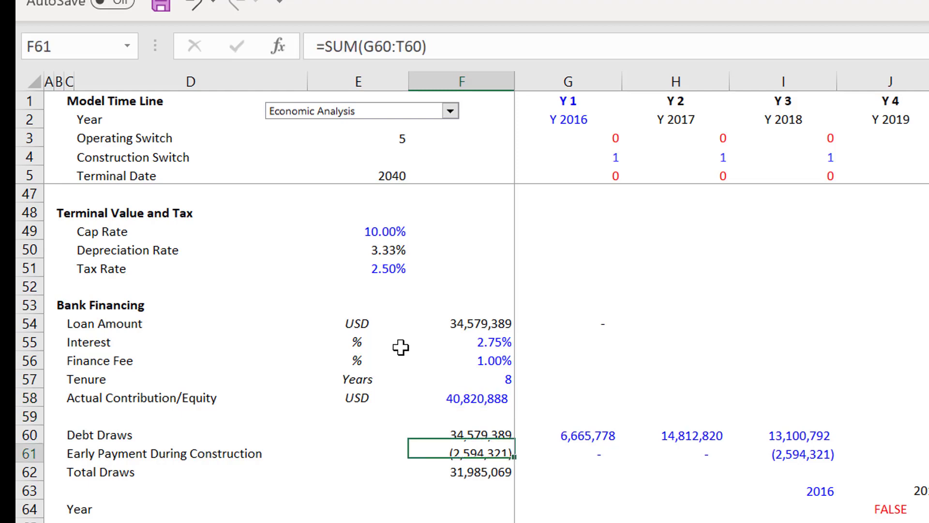
{"action": "key", "text": "Down"}
{"action": "key", "text": "Down"}
{"action": "key", "text": "Down"}
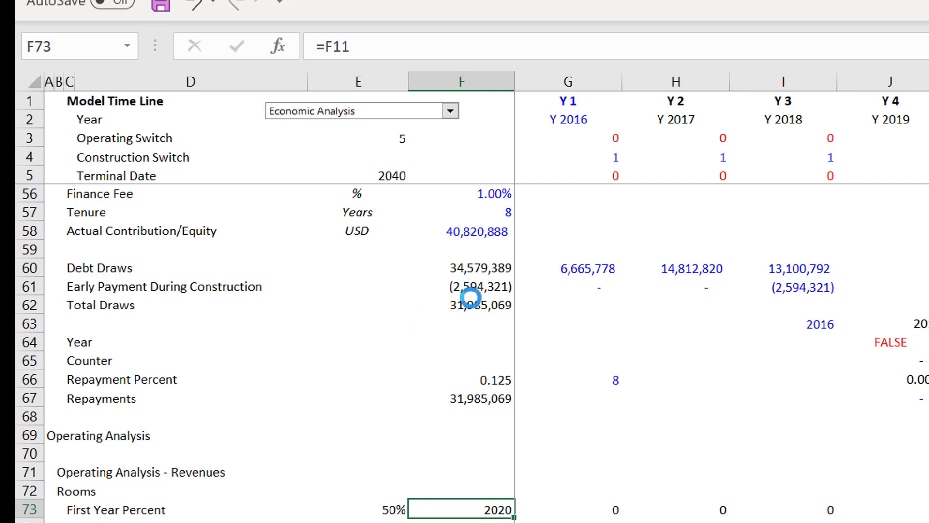
{"action": "key", "text": "ctrl+alt+c"}
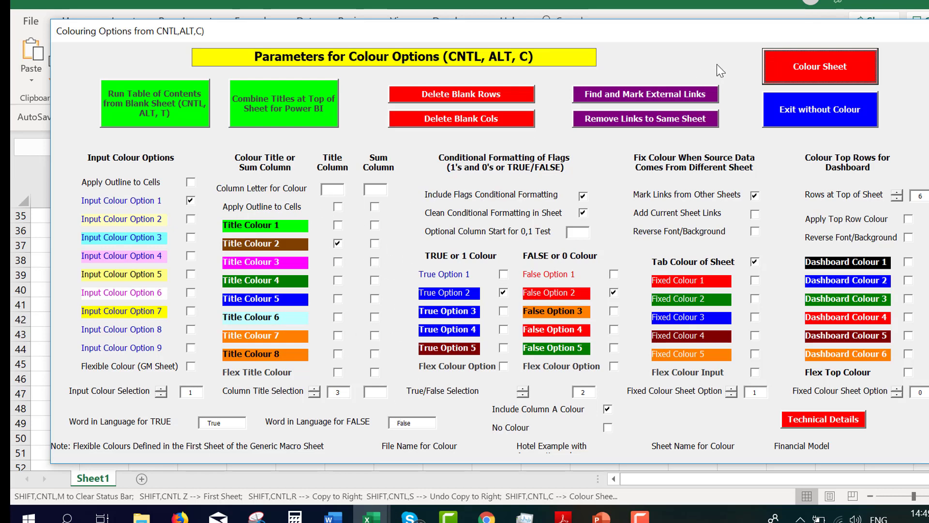
Apply Colour Sheet so TRUE/1 values turn blue, FALSE/0 red and 0.3 green.
{"action": "left_click", "coordinate": [824, 67]}
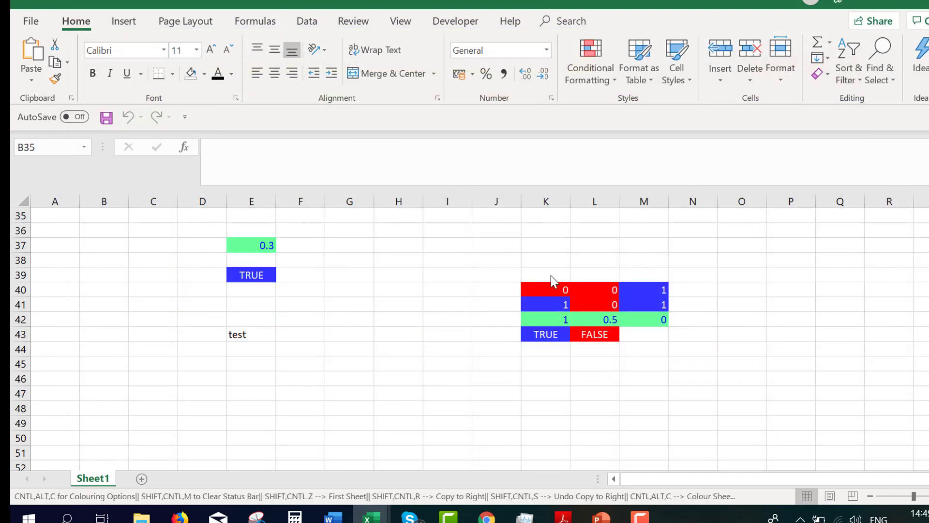
{"action": "key", "text": "ctrl+Tab"}
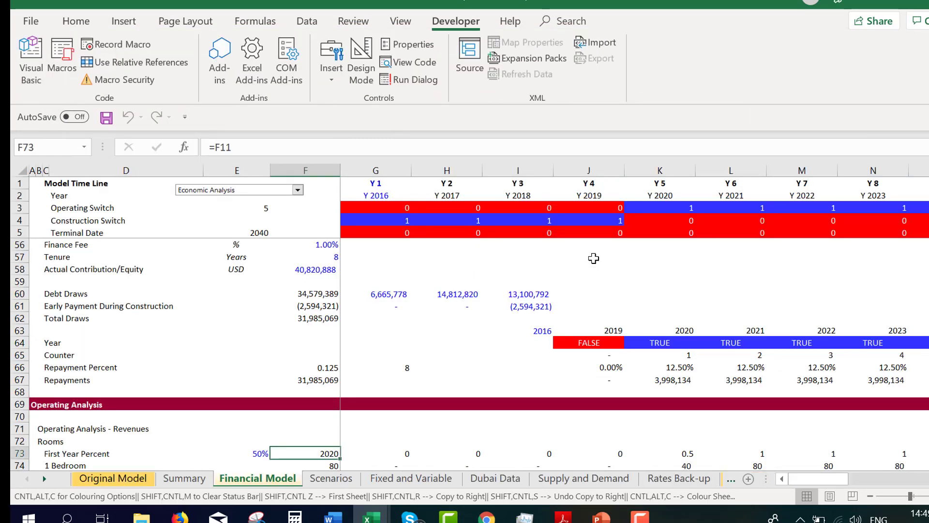
{"action": "key", "text": "Left"}
{"action": "key", "text": "Left"}
{"action": "key", "text": "Left"}
{"action": "key", "text": "Left"}
{"action": "key", "text": "Left"}
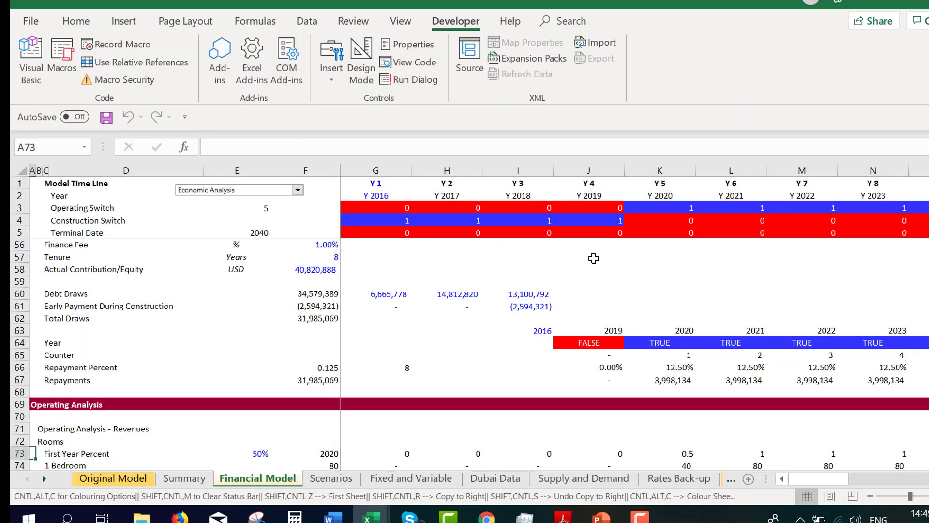
{"action": "key", "text": "ctrl+Up"}
{"action": "key", "text": "ctrl+Up"}
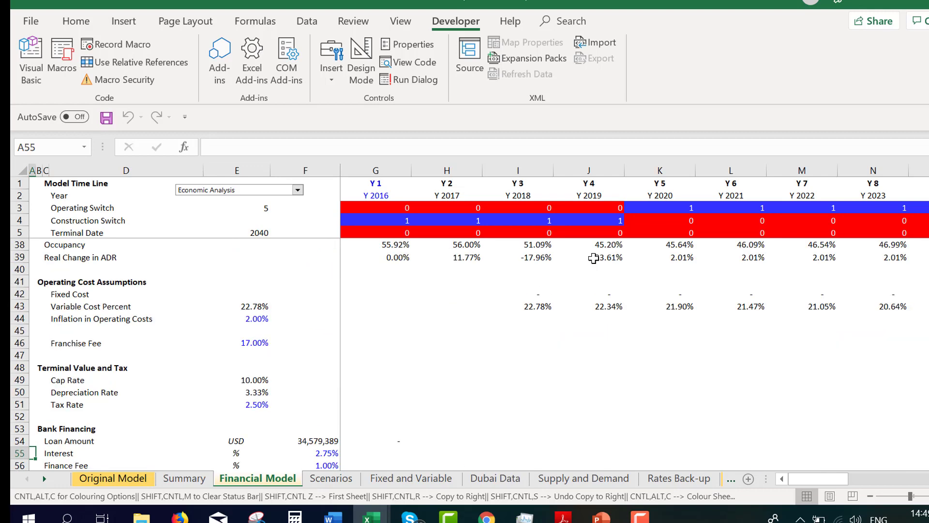
{"action": "key", "text": "ctrl+Down"}
{"action": "key", "text": "ctrl+Down"}
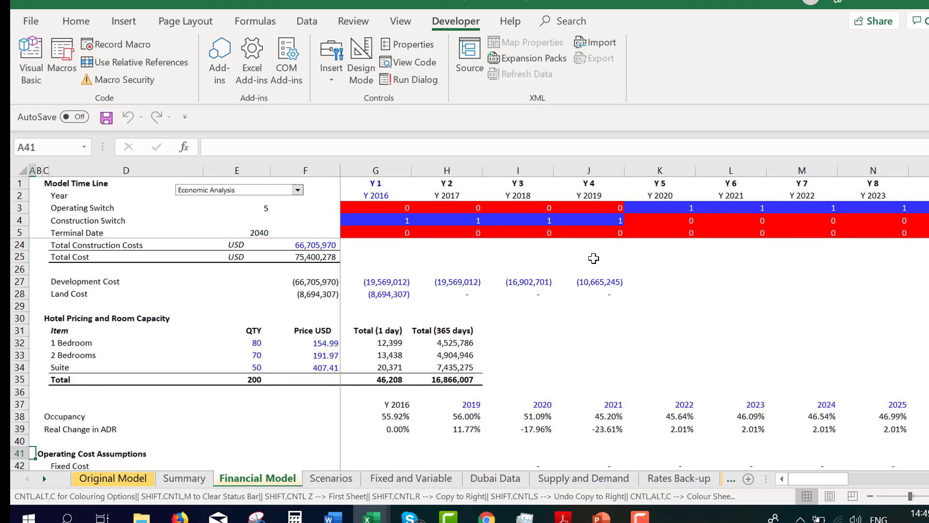
{"action": "key", "text": "ctrl+Down"}
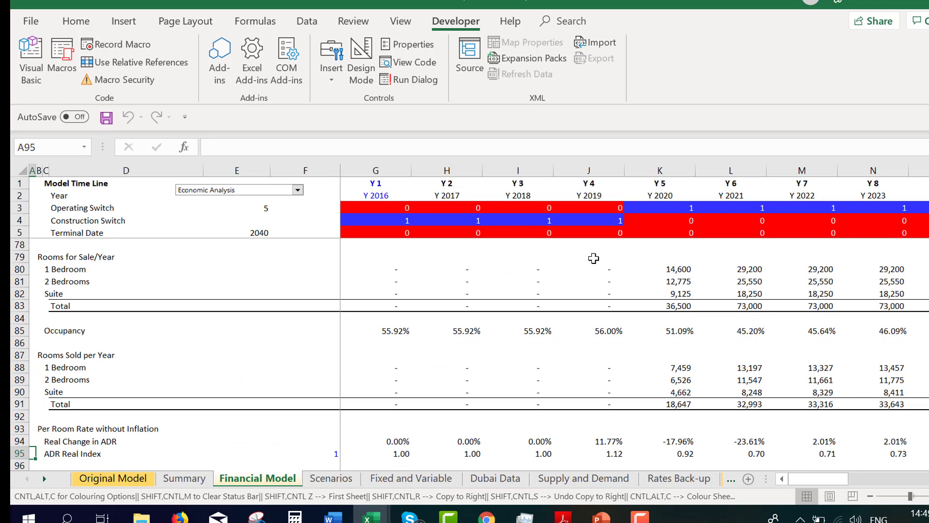
{"action": "key", "text": "ctrl+Down"}
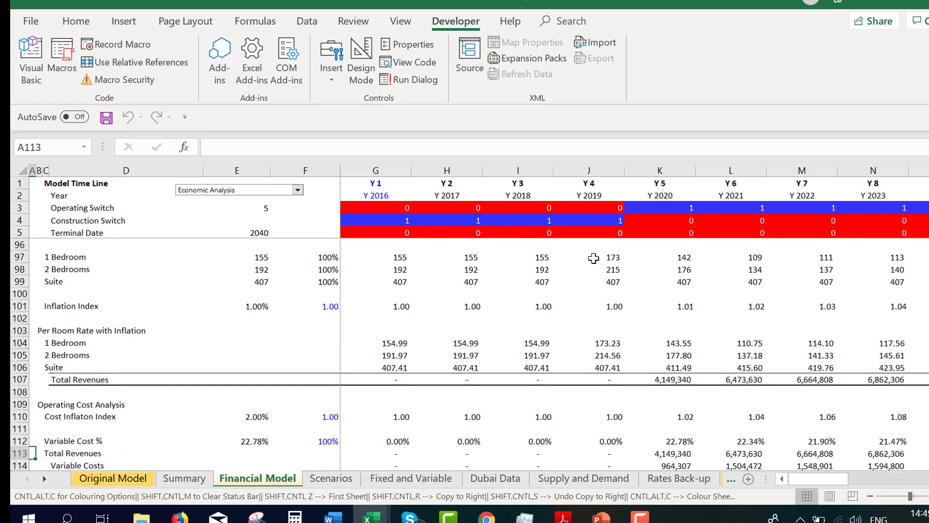
{"action": "key", "text": "ctrl+Up"}
{"action": "key", "text": "ctrl+Up"}
{"action": "key", "text": "ctrl+Up"}
{"action": "key", "text": "ctrl+Down"}
{"action": "key", "text": "Down"}
{"action": "key", "text": "Down"}
{"action": "key", "text": "Down"}
{"action": "key", "text": "Down"}
{"action": "key", "text": "Down"}
{"action": "key", "text": "Down"}
{"action": "key", "text": "Down"}
{"action": "key", "text": "Down"}
{"action": "key", "text": "Down"}
{"action": "key", "text": "Down"}
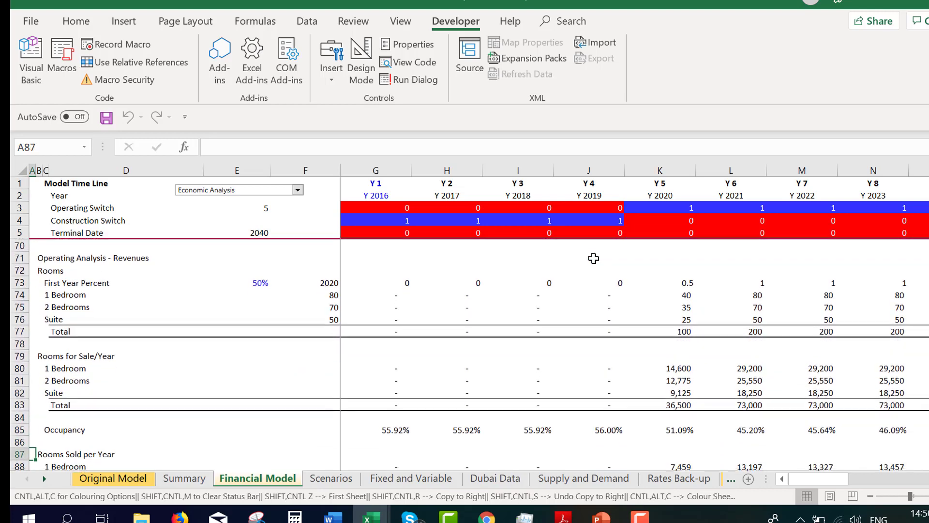
{"action": "key", "text": "Down"}
{"action": "key", "text": "Down"}
{"action": "key", "text": "Down"}
{"action": "key", "text": "Down"}
{"action": "key", "text": "Down"}
{"action": "key", "text": "Down"}
{"action": "key", "text": "Down"}
{"action": "key", "text": "Down"}
{"action": "key", "text": "Down"}
{"action": "key", "text": "Down"}
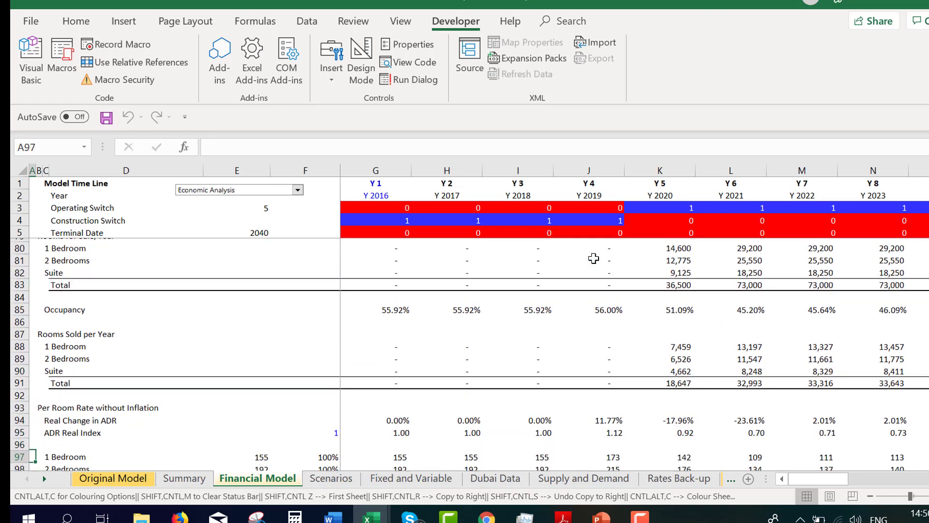
{"action": "key", "text": "Down"}
{"action": "key", "text": "Down"}
{"action": "key", "text": "Down"}
{"action": "key", "text": "Down"}
{"action": "key", "text": "Down"}
{"action": "key", "text": "Down"}
{"action": "key", "text": "Down"}
{"action": "key", "text": "Down"}
{"action": "key", "text": "Down"}
{"action": "key", "text": "Down"}
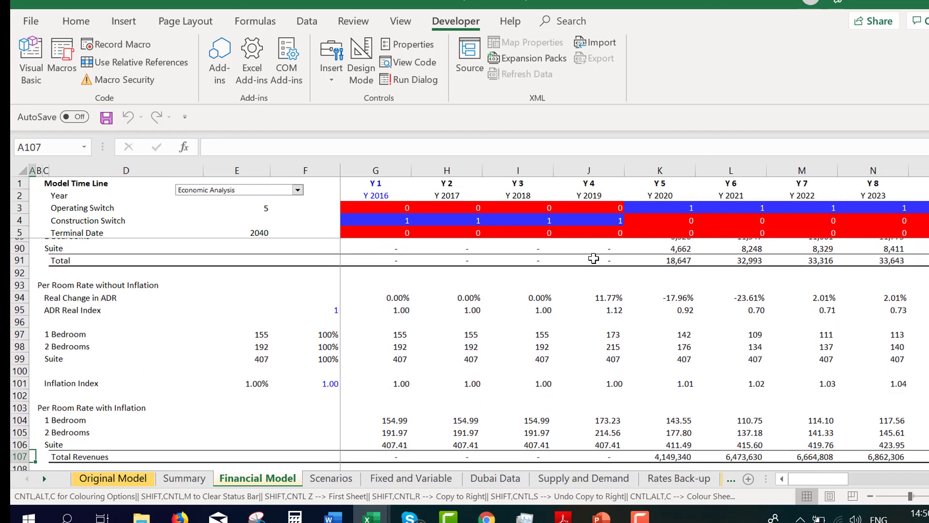
{"action": "key", "text": "Down"}
{"action": "key", "text": "Down"}
{"action": "key", "text": "Down"}
{"action": "key", "text": "Down"}
{"action": "key", "text": "Down"}
{"action": "key", "text": "Down"}
{"action": "key", "text": "Down"}
{"action": "key", "text": "Down"}
{"action": "key", "text": "Down"}
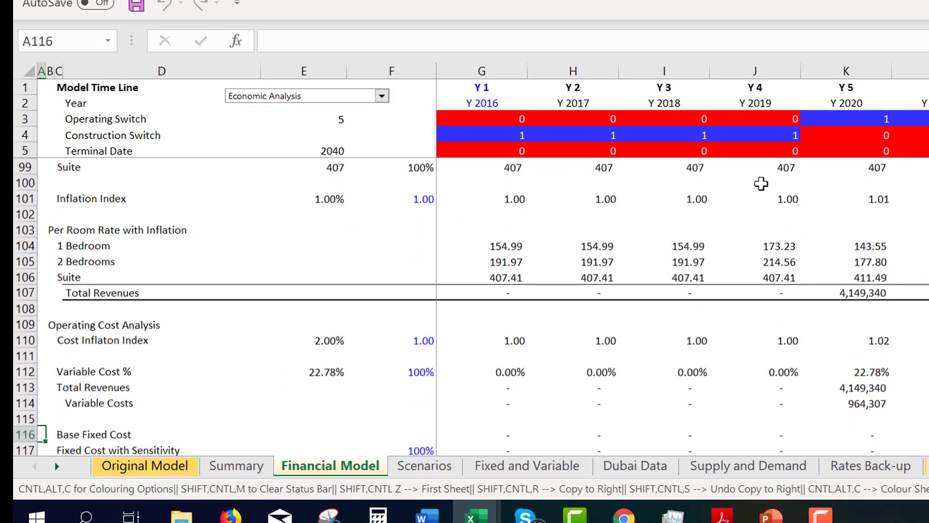
{"action": "key", "text": "Down"}
{"action": "key", "text": "Down"}
{"action": "key", "text": "Down"}
{"action": "key", "text": "Up"}
{"action": "key", "text": "Up"}
{"action": "key", "text": "Up"}
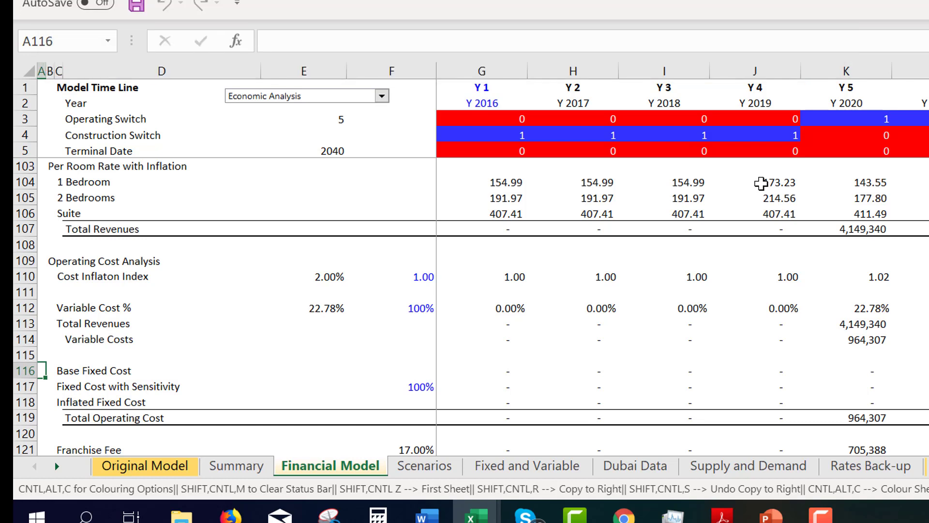
{"action": "key", "text": "Down"}
{"action": "key", "text": "Down"}
{"action": "key", "text": "Down"}
{"action": "key", "text": "Down"}
{"action": "key", "text": "Down"}
{"action": "key", "text": "Down"}
{"action": "key", "text": "Down"}
{"action": "key", "text": "Down"}
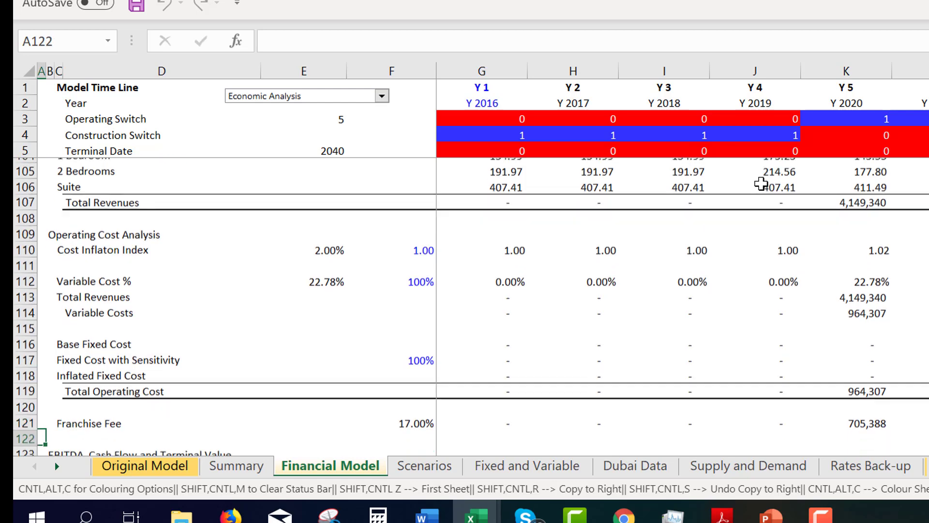
{"action": "key", "text": "Down"}
{"action": "key", "text": "Down"}
{"action": "key", "text": "Down"}
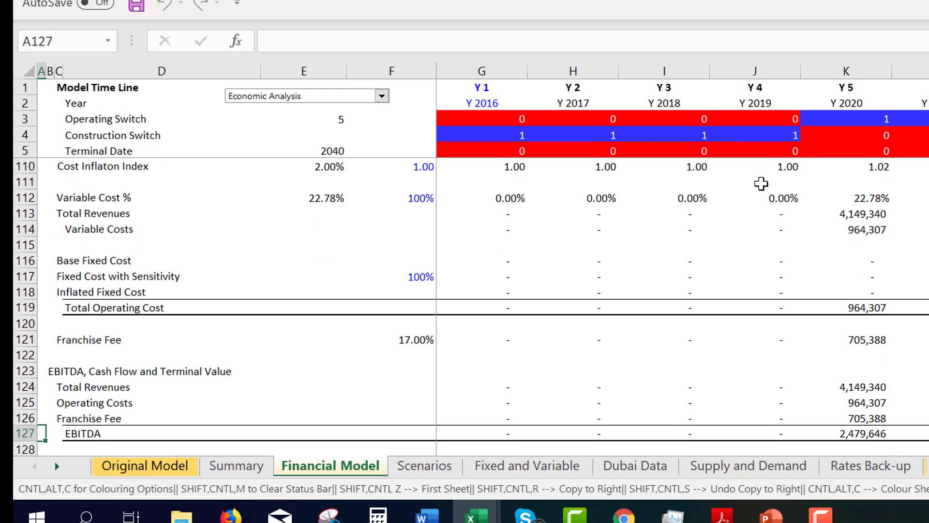
{"action": "key", "text": "Down"}
{"action": "key", "text": "Down"}
{"action": "key", "text": "Down"}
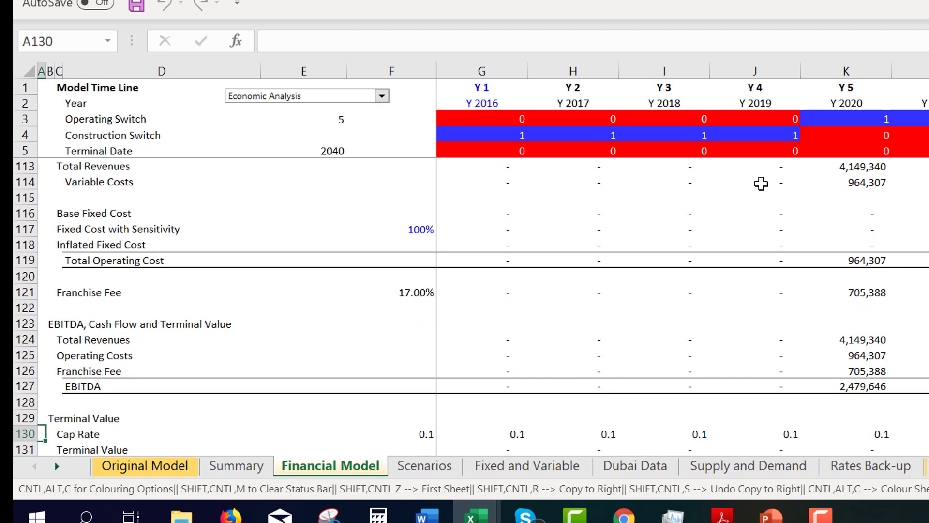
{"action": "key", "text": "Right"}
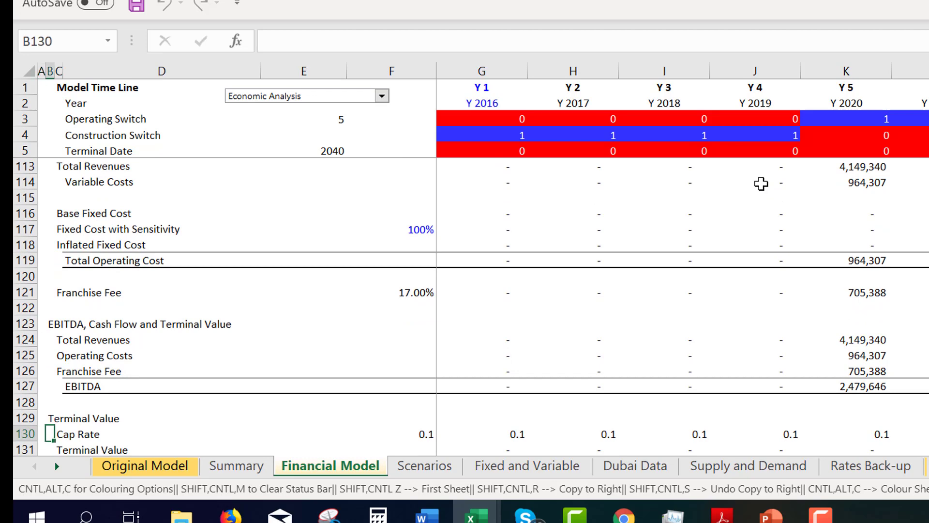
{"action": "key", "text": "Down"}
{"action": "key", "text": "Down"}
{"action": "key", "text": "Down"}
{"action": "key", "text": "Down"}
{"action": "key", "text": "Up"}
{"action": "key", "text": "Up"}
{"action": "key", "text": "Up"}
{"action": "key", "text": "Up"}
{"action": "key", "text": "Right"}
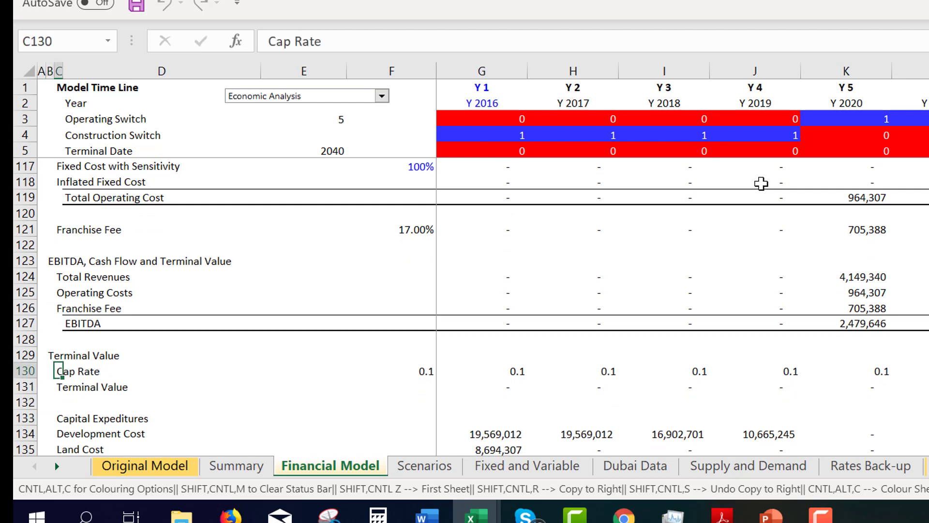
{"action": "key", "text": "Down"}
{"action": "key", "text": "Down"}
{"action": "key", "text": "Down"}
{"action": "key", "text": "Down"}
{"action": "key", "text": "Down"}
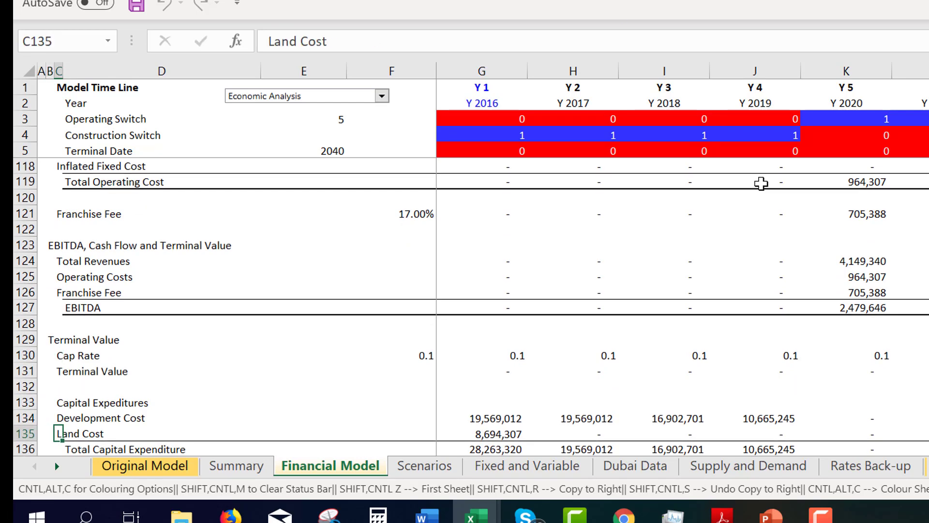
{"action": "key", "text": "ctrl+Down"}
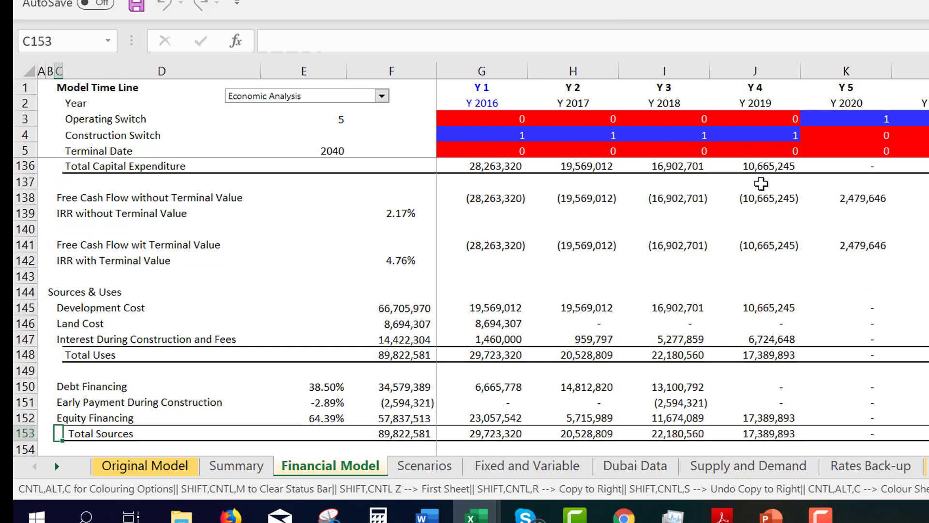
{"action": "key", "text": "Left"}
{"action": "key", "text": "Left"}
{"action": "key", "text": "Up"}
{"action": "key", "text": "Up"}
{"action": "key", "text": "Up"}
{"action": "key", "text": "Up"}
{"action": "key", "text": "Up"}
{"action": "key", "text": "Up"}
{"action": "key", "text": "Up"}
{"action": "key", "text": "Up"}
{"action": "key", "text": "Up"}
{"action": "key", "text": "Up"}
{"action": "key", "text": "Up"}
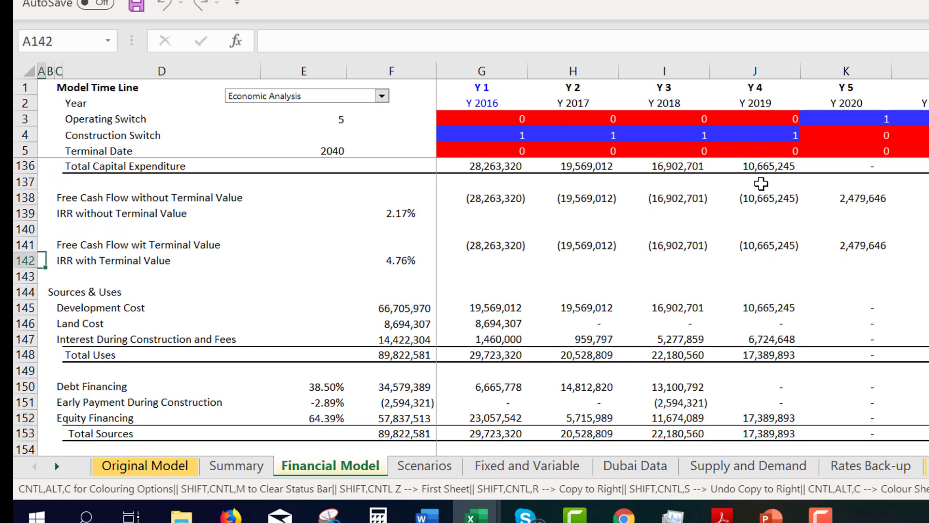
{"action": "key", "text": "Down"}
{"action": "key", "text": "Down"}
{"action": "key", "text": "shift+space"}
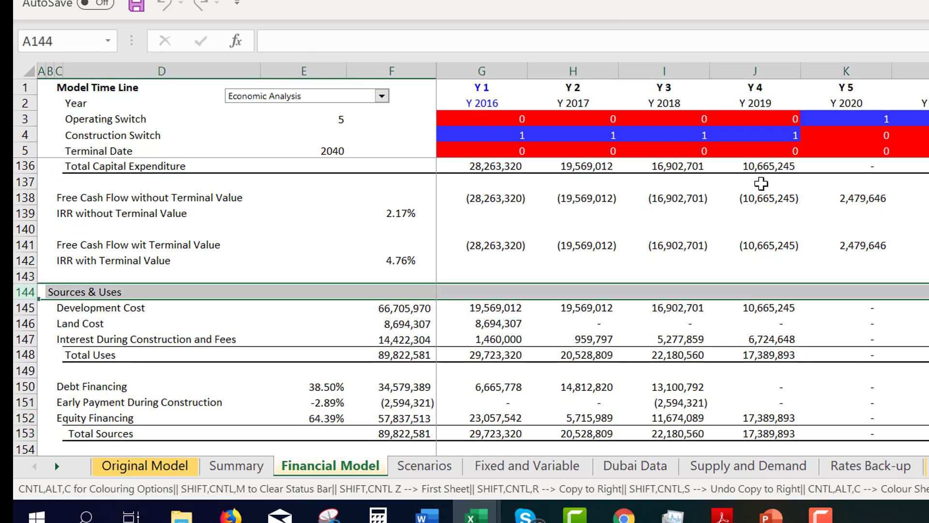
{"action": "key", "text": "ctrl+shift+plus"}
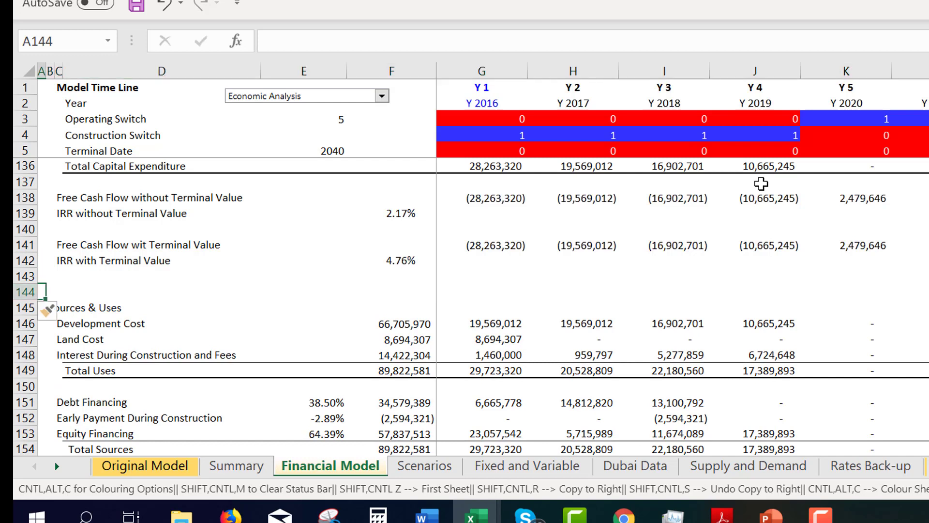
{"action": "type", "text": "Financing"}
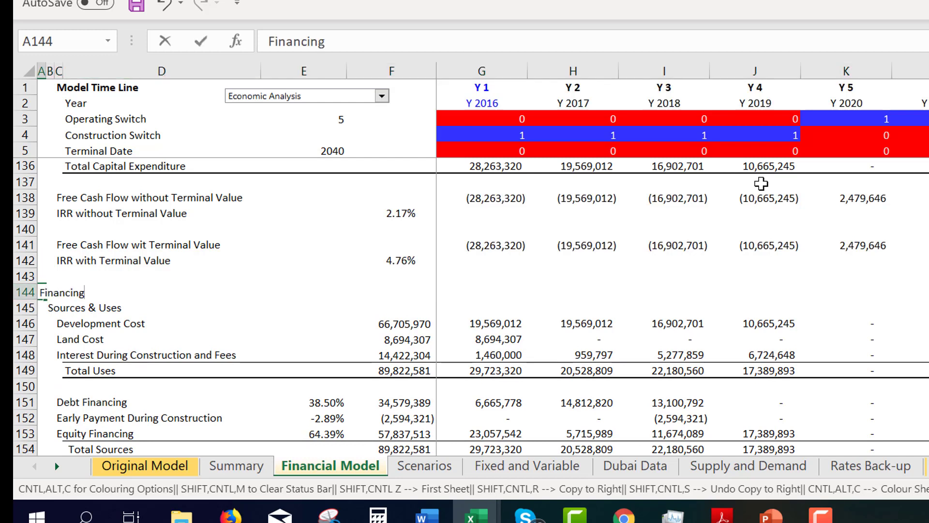
{"action": "key", "text": "Return"}
{"action": "key", "text": "Down"}
{"action": "key", "text": "Down"}
{"action": "key", "text": "Down"}
{"action": "key", "text": "Down"}
{"action": "key", "text": "Down"}
{"action": "key", "text": "Down"}
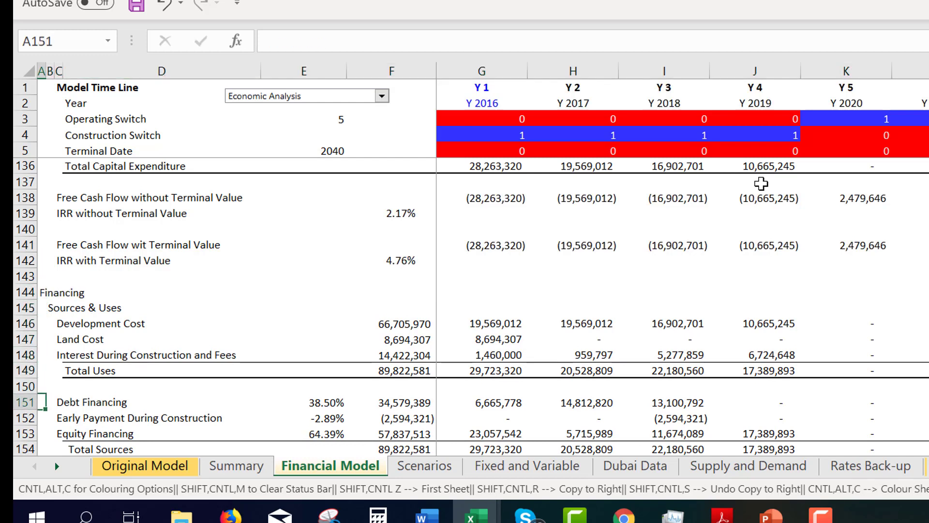
{"action": "key", "text": "Down"}
{"action": "key", "text": "Down"}
{"action": "key", "text": "Down"}
{"action": "key", "text": "Down"}
{"action": "key", "text": "Down"}
{"action": "key", "text": "Down"}
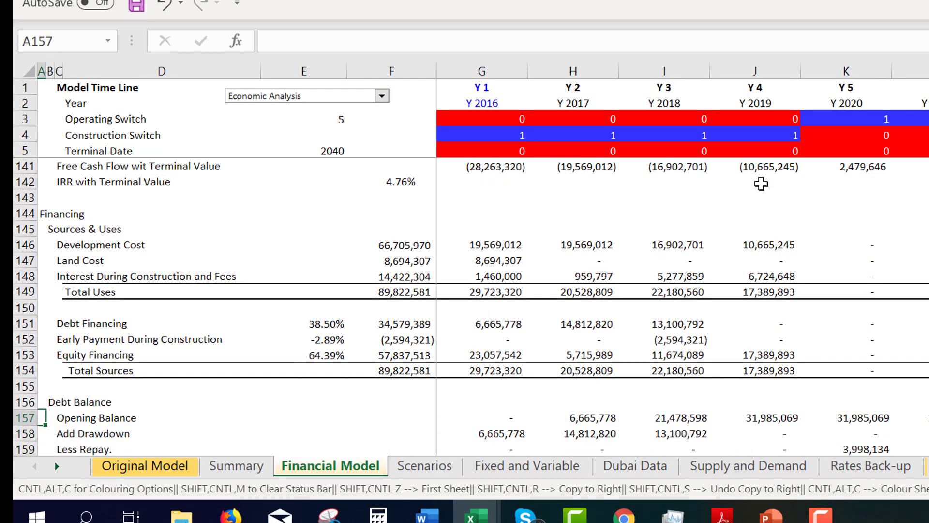
{"action": "key", "text": "Up"}
{"action": "key", "text": "Right"}
{"action": "key", "text": "Right"}
{"action": "key", "text": "Right"}
{"action": "key", "text": "Right"}
{"action": "key", "text": "Right"}
{"action": "key", "text": "Right"}
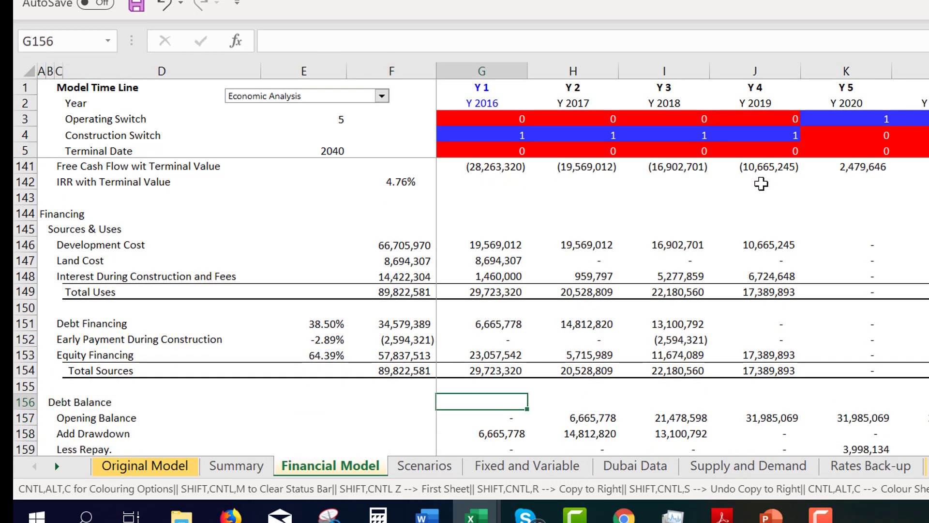
{"action": "key", "text": "Left"}
{"action": "key", "text": "Up"}
{"action": "key", "text": "Up"}
{"action": "key", "text": "Up"}
{"action": "key", "text": "Up"}
{"action": "key", "text": "Up"}
{"action": "key", "text": "Up"}
{"action": "key", "text": "Up"}
{"action": "key", "text": "Up"}
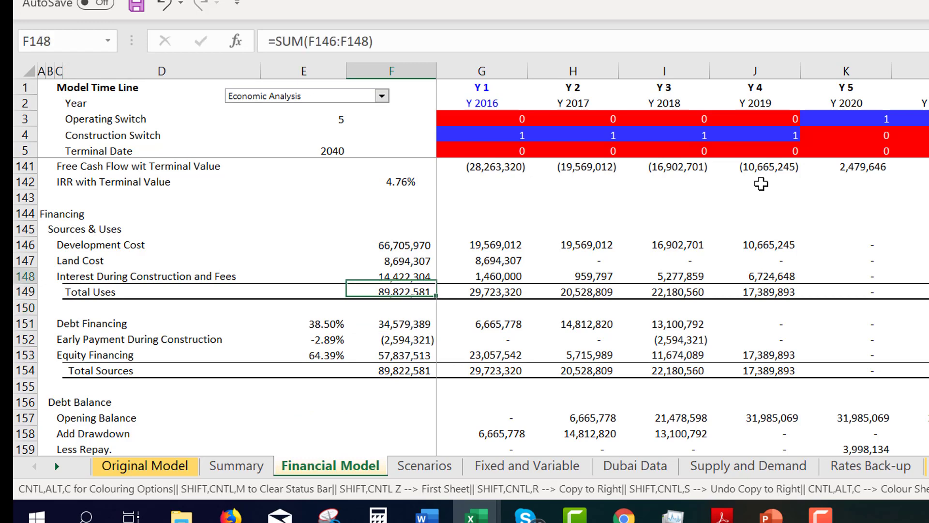
{"action": "key", "text": "Up"}
{"action": "key", "text": "Up"}
{"action": "key", "text": "shift+Down"}
{"action": "key", "text": "shift+Down"}
{"action": "key", "text": "shift+Down"}
{"action": "key", "text": "shift+Down"}
{"action": "key", "text": "shift+Down"}
{"action": "key", "text": "shift+Down"}
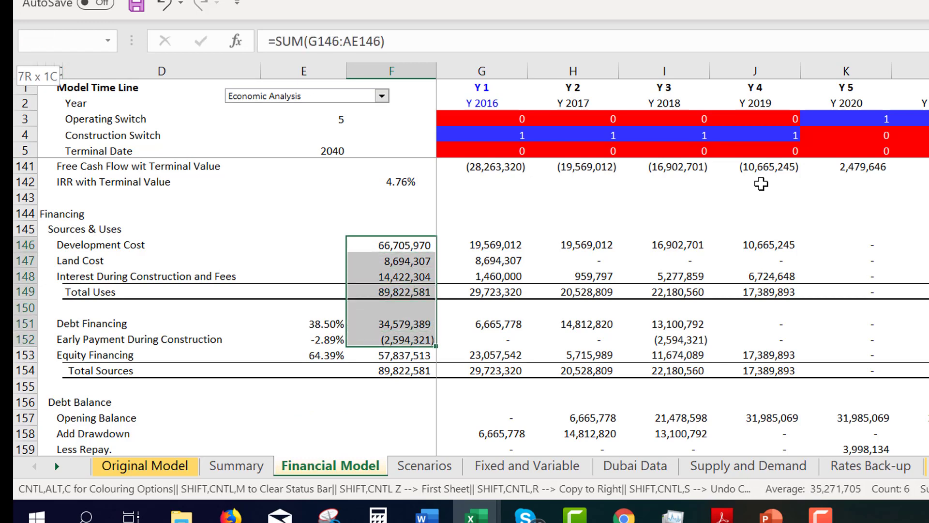
{"action": "key", "text": "Down"}
{"action": "key", "text": "Down"}
{"action": "key", "text": "Down"}
{"action": "key", "text": "Down"}
{"action": "key", "text": "Down"}
{"action": "key", "text": "Down"}
{"action": "key", "text": "Down"}
{"action": "key", "text": "Down"}
{"action": "key", "text": "Down"}
{"action": "key", "text": "Down"}
{"action": "key", "text": "Down"}
{"action": "key", "text": "Down"}
{"action": "key", "text": "Down"}
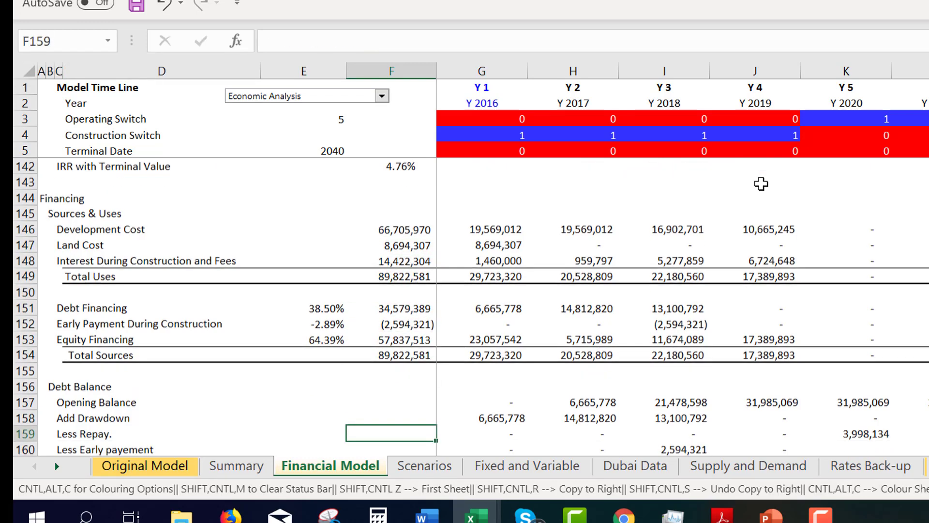
{"action": "key", "text": "Down"}
{"action": "key", "text": "Down"}
{"action": "key", "text": "Down"}
{"action": "key", "text": "Down"}
{"action": "key", "text": "Down"}
{"action": "key", "text": "Down"}
{"action": "key", "text": "Down"}
{"action": "key", "text": "Down"}
{"action": "key", "text": "Down"}
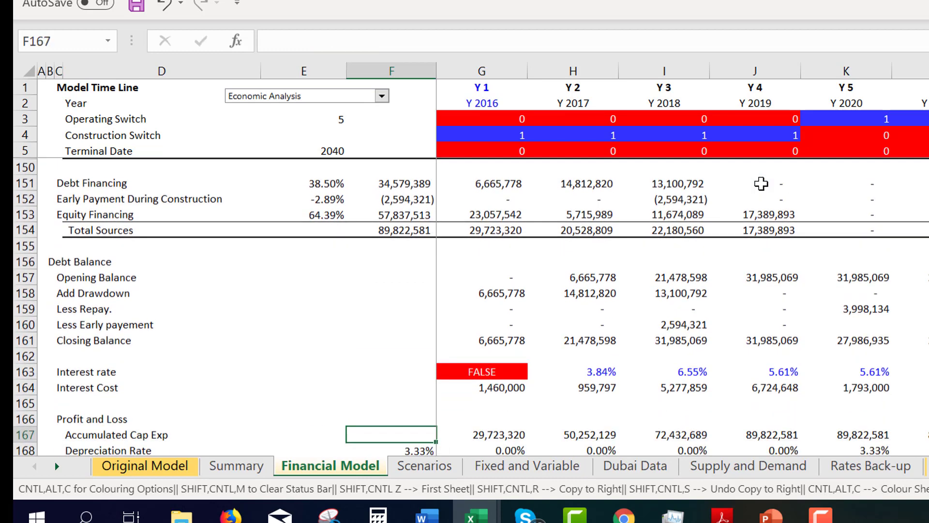
{"action": "key", "text": "Down"}
{"action": "key", "text": "Down"}
{"action": "key", "text": "Down"}
{"action": "key", "text": "Down"}
{"action": "key", "text": "Down"}
{"action": "key", "text": "Down"}
{"action": "key", "text": "Down"}
{"action": "key", "text": "Down"}
{"action": "key", "text": "Down"}
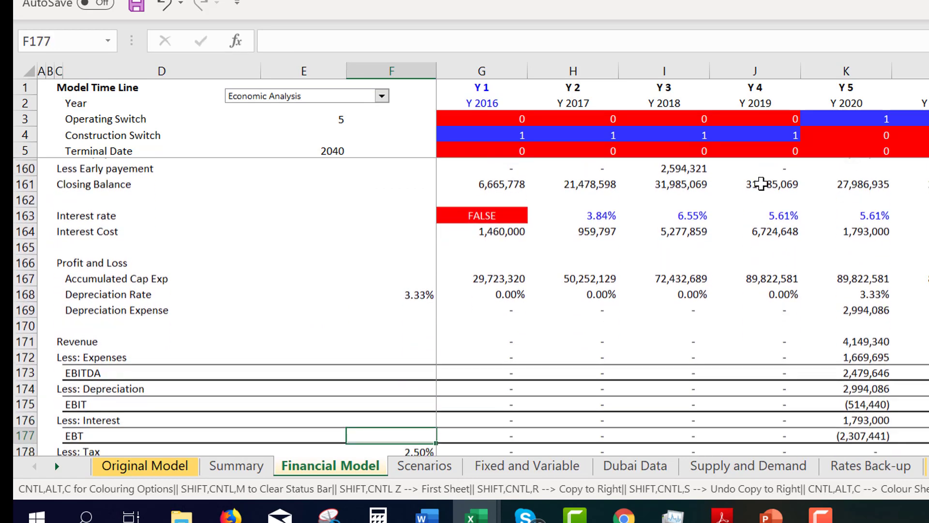
{"action": "key", "text": "Down"}
{"action": "key", "text": "Down"}
{"action": "key", "text": "Down"}
{"action": "key", "text": "Down"}
{"action": "key", "text": "Down"}
{"action": "key", "text": "Down"}
{"action": "key", "text": "Down"}
{"action": "key", "text": "Down"}
{"action": "key", "text": "Down"}
{"action": "key", "text": "Down"}
{"action": "key", "text": "Down"}
{"action": "key", "text": "Down"}
{"action": "key", "text": "Down"}
{"action": "key", "text": "Down"}
{"action": "key", "text": "Down"}
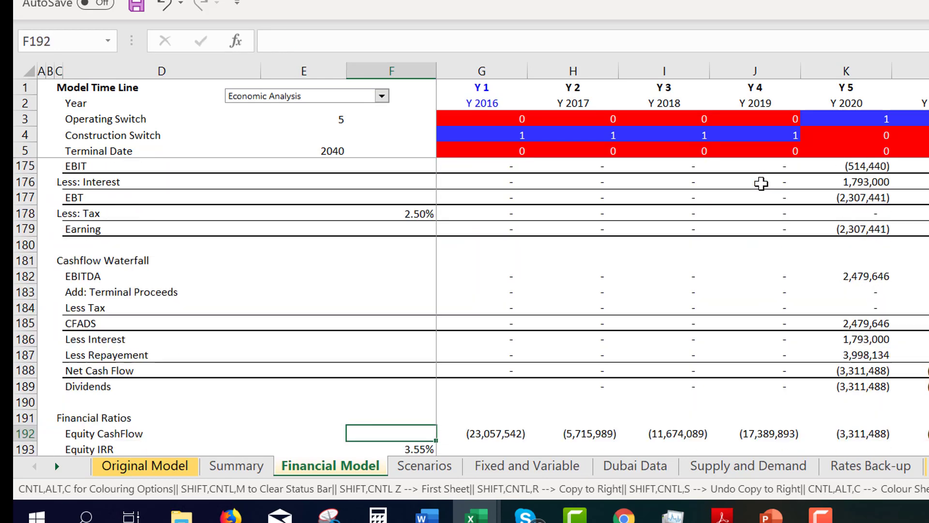
{"action": "key", "text": "Down"}
{"action": "key", "text": "Down"}
{"action": "key", "text": "Down"}
{"action": "key", "text": "Down"}
{"action": "key", "text": "Down"}
{"action": "key", "text": "Down"}
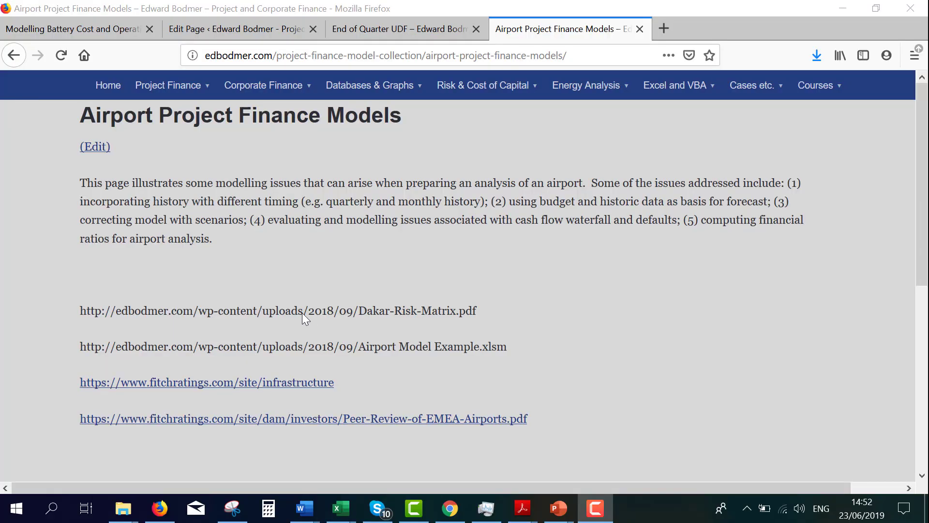
Open the Project Finance Theory and Marriage Contracts page, then the multiple SPV project page.
{"action": "mouse_move", "coordinate": [168, 72]}
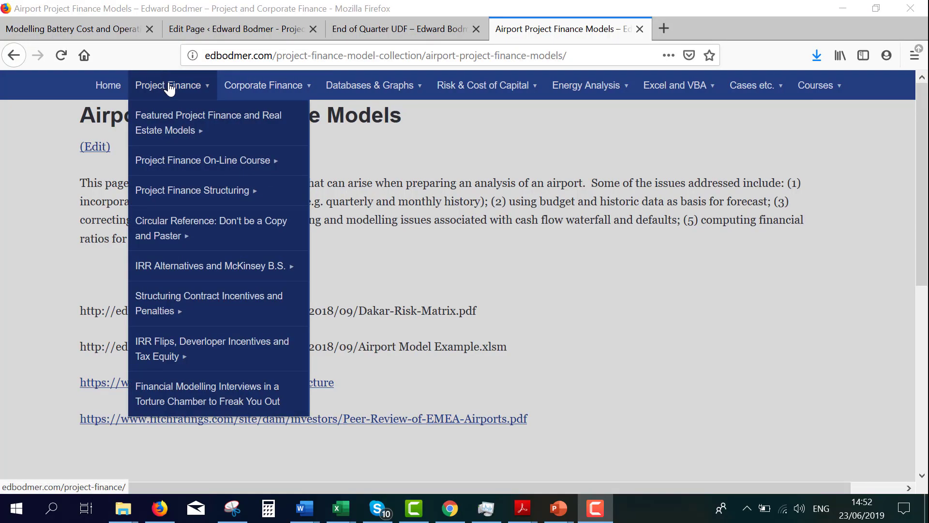
{"action": "mouse_move", "coordinate": [172, 191]}
{"action": "mouse_move", "coordinate": [204, 170]}
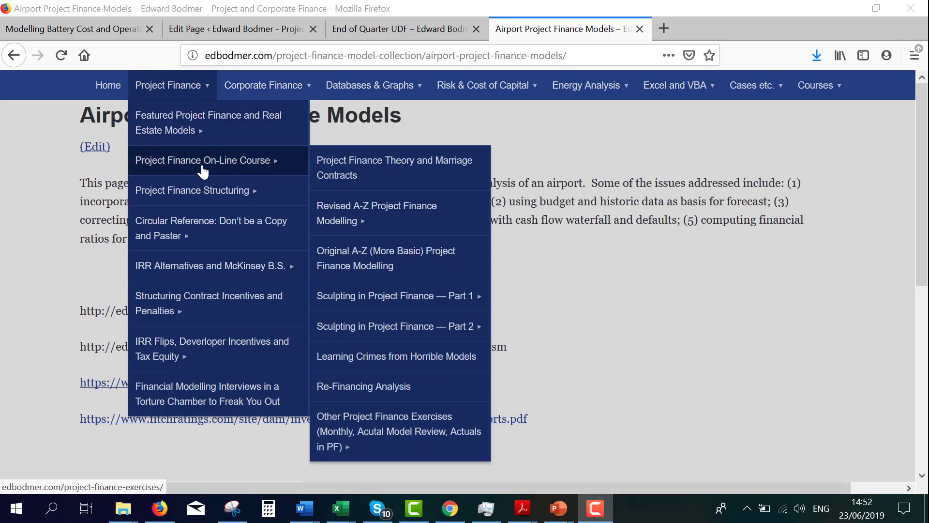
{"action": "left_click", "coordinate": [357, 164]}
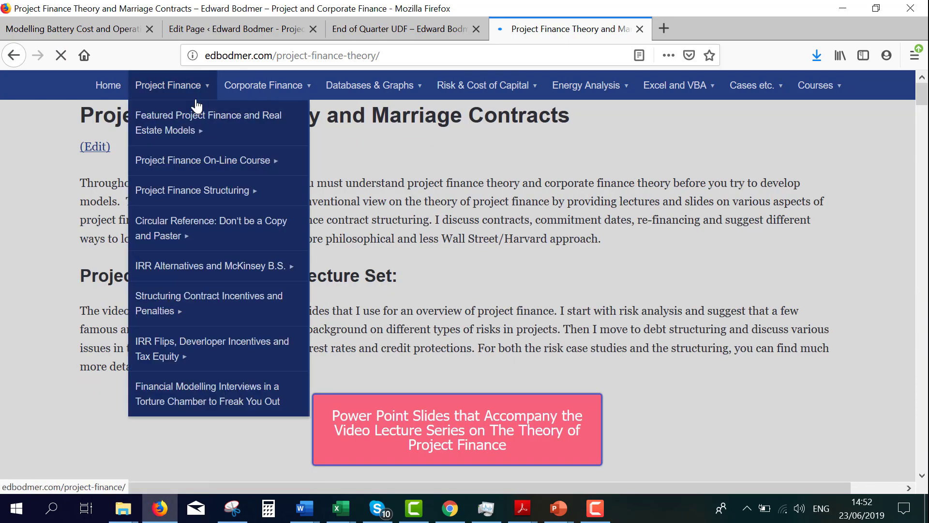
{"action": "mouse_move", "coordinate": [211, 119]}
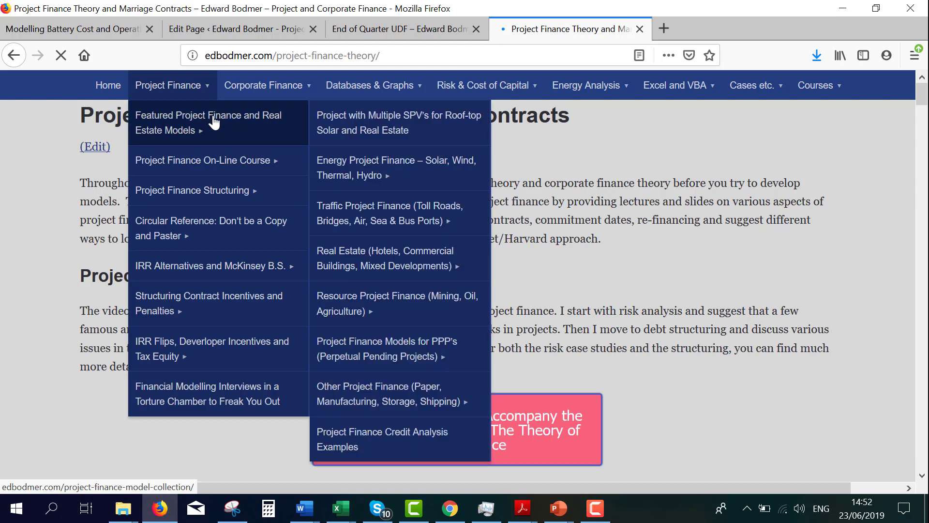
{"action": "left_click", "coordinate": [369, 121]}
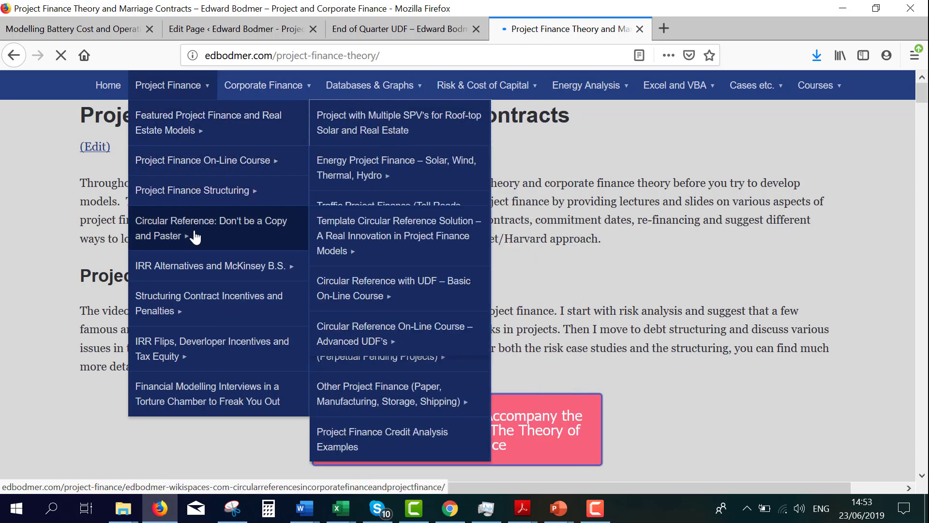
Go to the Hotel Project Finance page through the Real Estate menu and skim it.
{"action": "mouse_move", "coordinate": [198, 306]}
{"action": "mouse_move", "coordinate": [182, 119]}
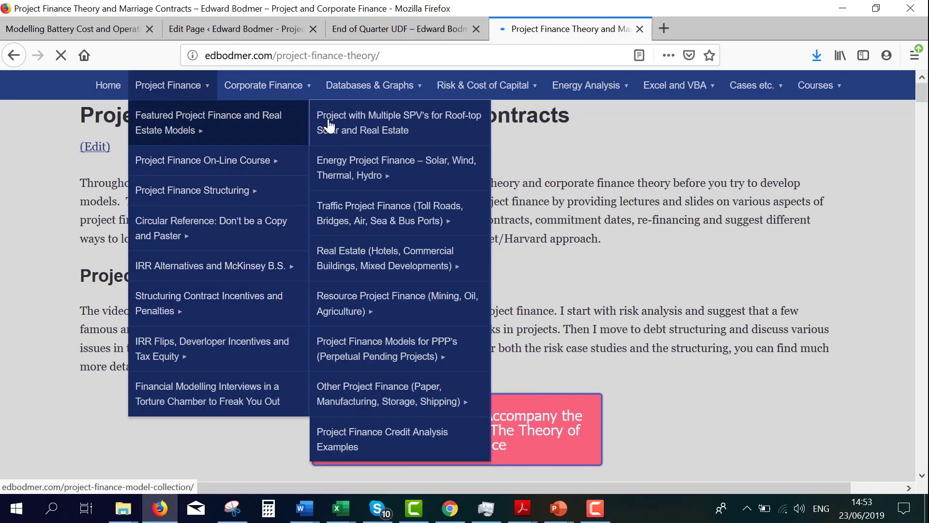
{"action": "mouse_move", "coordinate": [357, 219]}
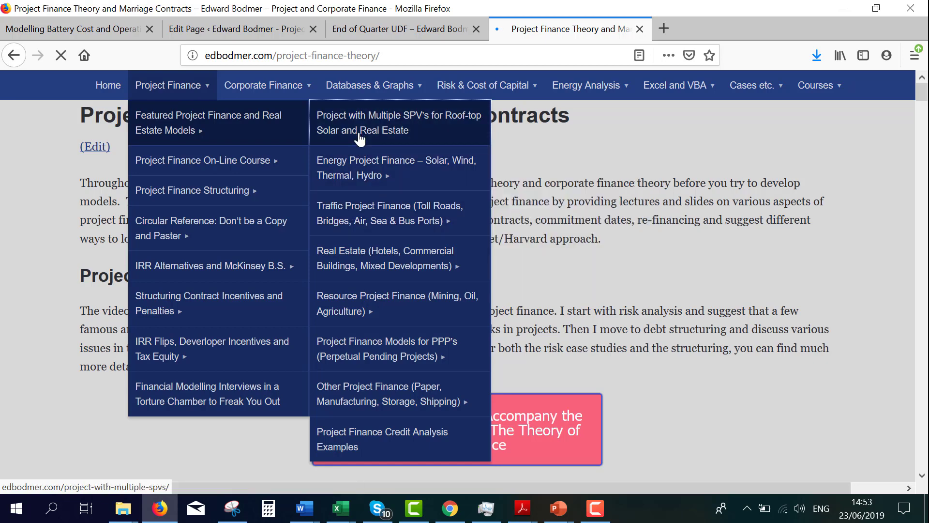
{"action": "mouse_move", "coordinate": [369, 263]}
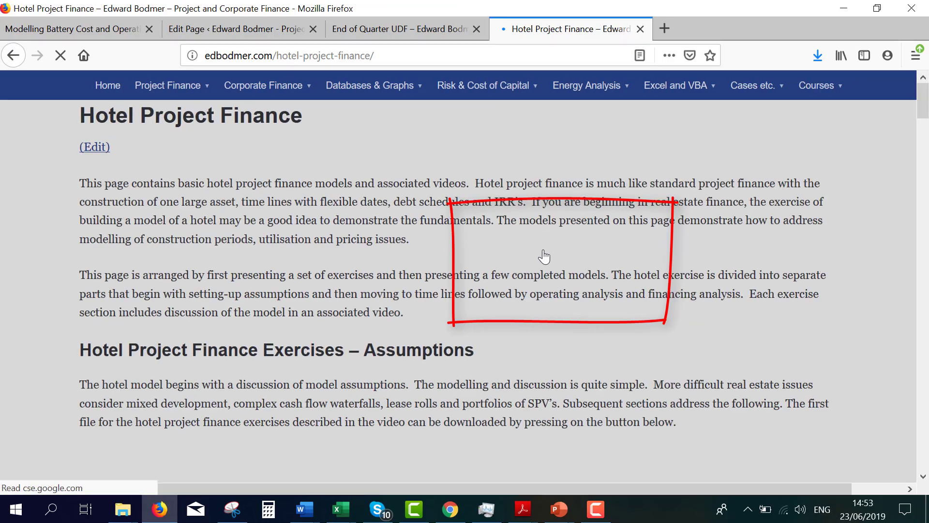
{"action": "scroll", "coordinate": [545, 257], "scroll_direction": "down", "scroll_amount": 15}
{"action": "scroll", "coordinate": [816, 460], "scroll_direction": "up", "scroll_amount": 15}
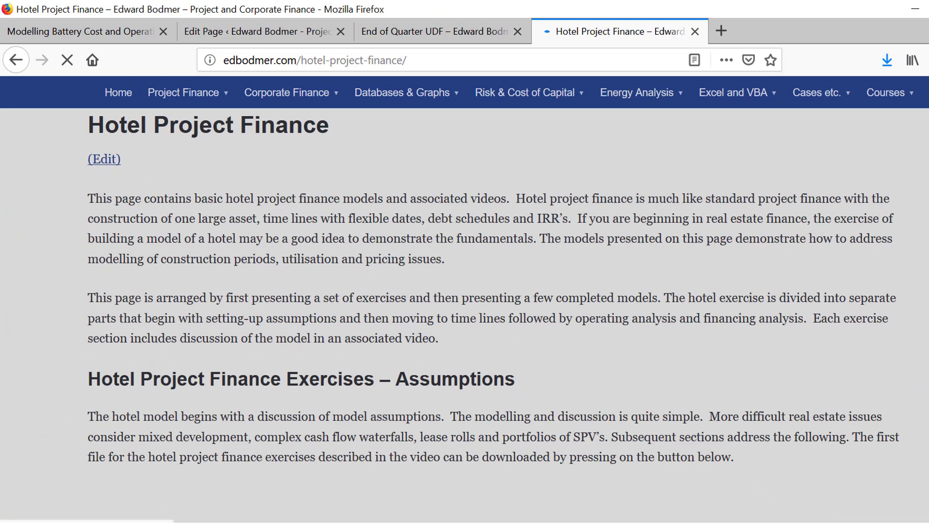
{"action": "mouse_move", "coordinate": [464, 521]}
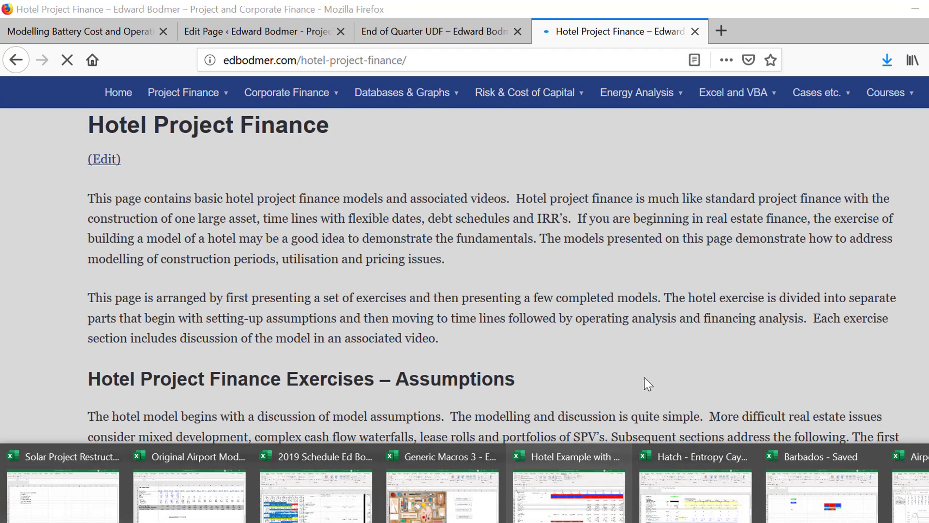
Bring back the Hotel Example with Assumptions workbook and move through the sheets to Supply and Demand.
{"action": "left_click", "coordinate": [550, 497]}
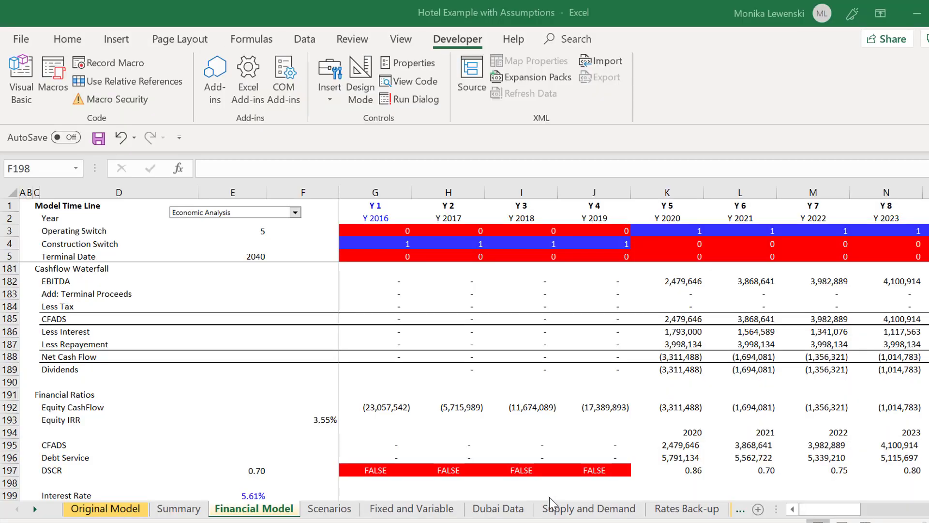
{"action": "key", "text": "ctrl+Page_Down"}
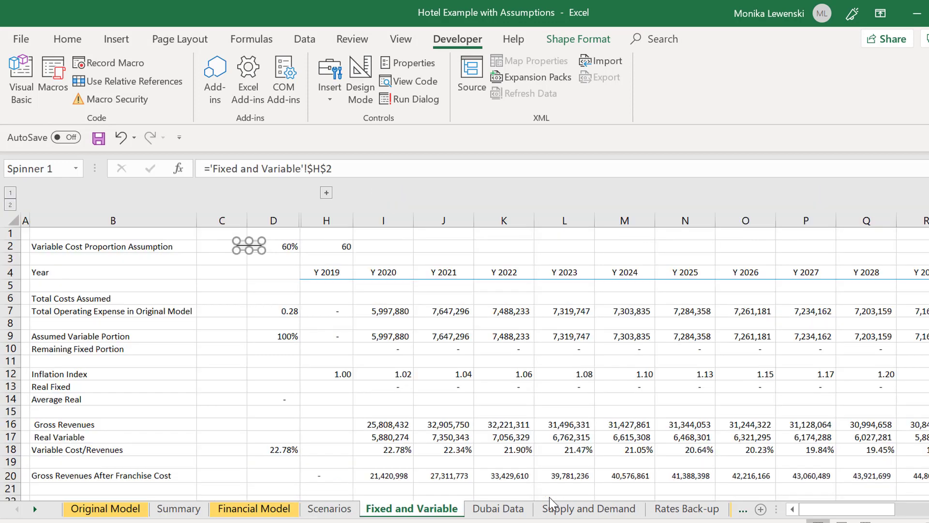
{"action": "key", "text": "ctrl+Page_Down"}
{"action": "key", "text": "ctrl+Page_Down"}
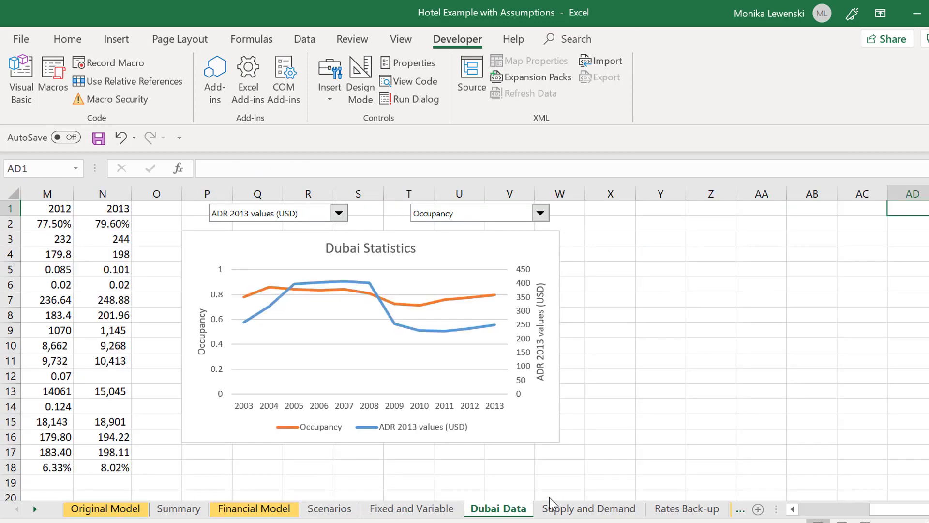
{"action": "key", "text": "ctrl+Page_Down"}
Page through the hotel room supply chart, 10,400 to 16,300, and the Future Supply Increase input.
{"action": "key", "text": "Page_Up"}
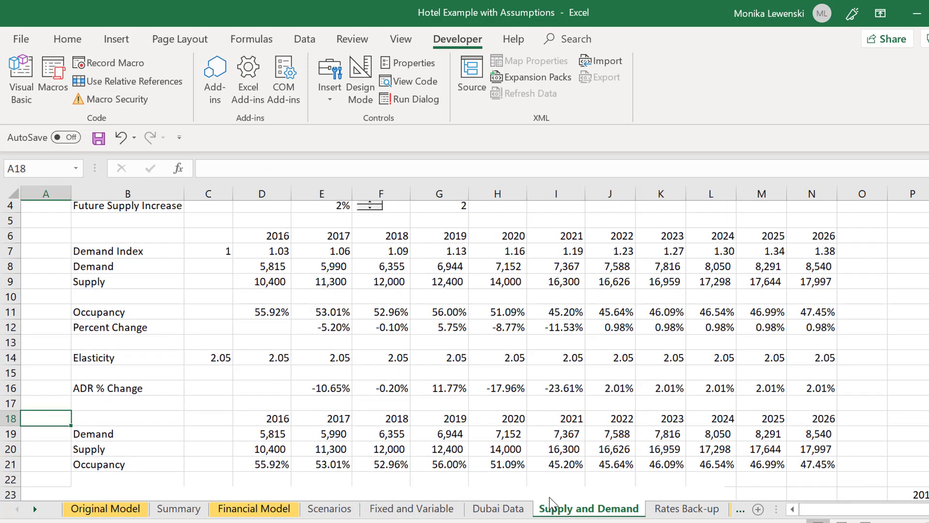
{"action": "key", "text": "Page_Down"}
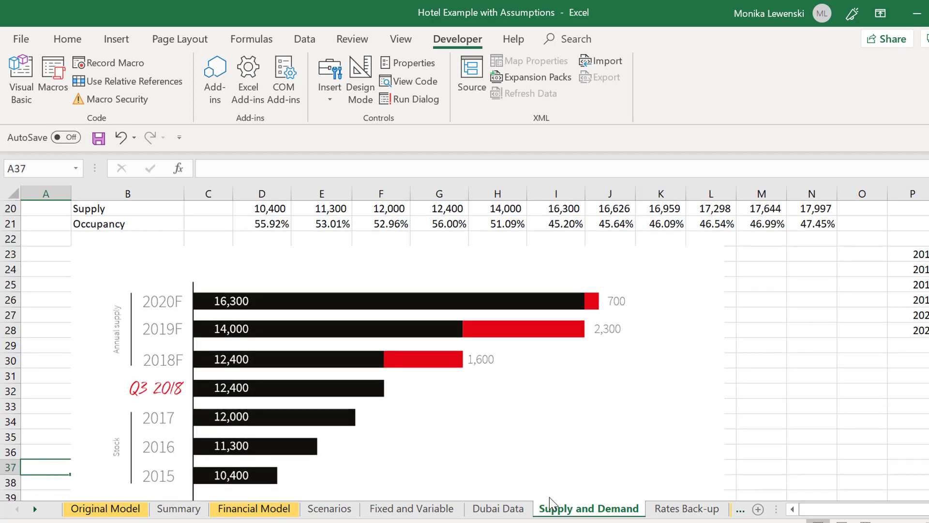
{"action": "key", "text": "Page_Down"}
{"action": "key", "text": "Page_Up"}
{"action": "key", "text": "Page_Up"}
{"action": "key", "text": "Page_Down"}
{"action": "key", "text": "Page_Up"}
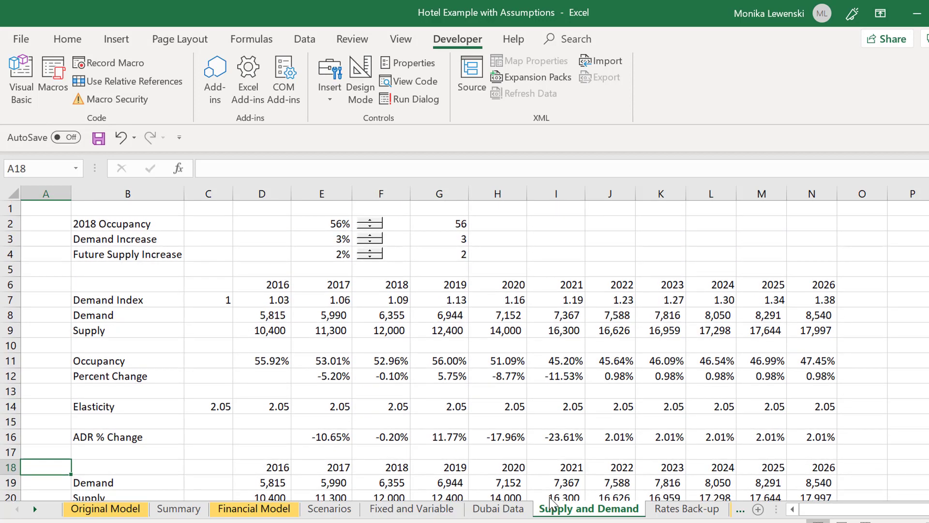
{"action": "key", "text": "Right"}
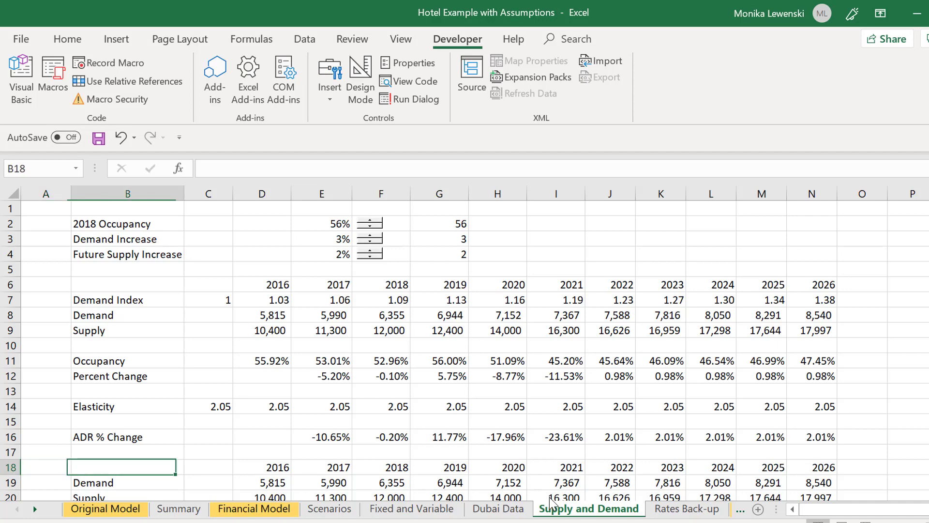
{"action": "key", "text": "Right"}
{"action": "key", "text": "Right"}
{"action": "key", "text": "Up"}
{"action": "key", "text": "Up"}
{"action": "key", "text": "Up"}
{"action": "key", "text": "Up"}
{"action": "key", "text": "Up"}
{"action": "key", "text": "Up"}
{"action": "key", "text": "Up"}
{"action": "key", "text": "Up"}
{"action": "key", "text": "Up"}
{"action": "key", "text": "Up"}
{"action": "key", "text": "Up"}
{"action": "key", "text": "Up"}
{"action": "key", "text": "Up"}
{"action": "key", "text": "Up"}
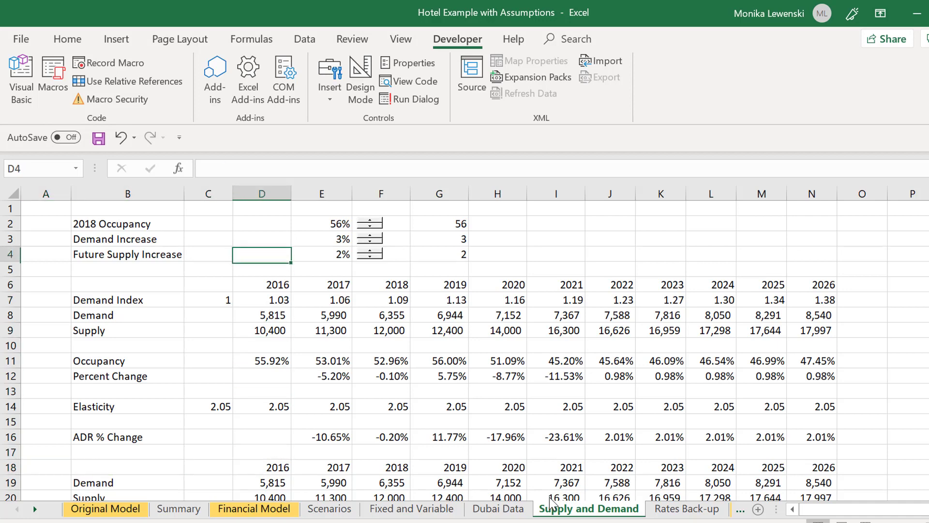
{"action": "key", "text": "Page_Down"}
{"action": "key", "text": "Down"}
{"action": "key", "text": "Down"}
{"action": "key", "text": "Down"}
{"action": "key", "text": "Down"}
{"action": "key", "text": "Down"}
{"action": "key", "text": "Down"}
{"action": "key", "text": "Down"}
{"action": "key", "text": "Down"}
{"action": "key", "text": "Down"}
{"action": "key", "text": "Down"}
{"action": "key", "text": "Down"}
{"action": "key", "text": "Down"}
{"action": "key", "text": "Down"}
{"action": "key", "text": "Down"}
{"action": "key", "text": "Down"}
{"action": "key", "text": "Down"}
{"action": "key", "text": "Down"}
{"action": "key", "text": "Down"}
{"action": "key", "text": "Down"}
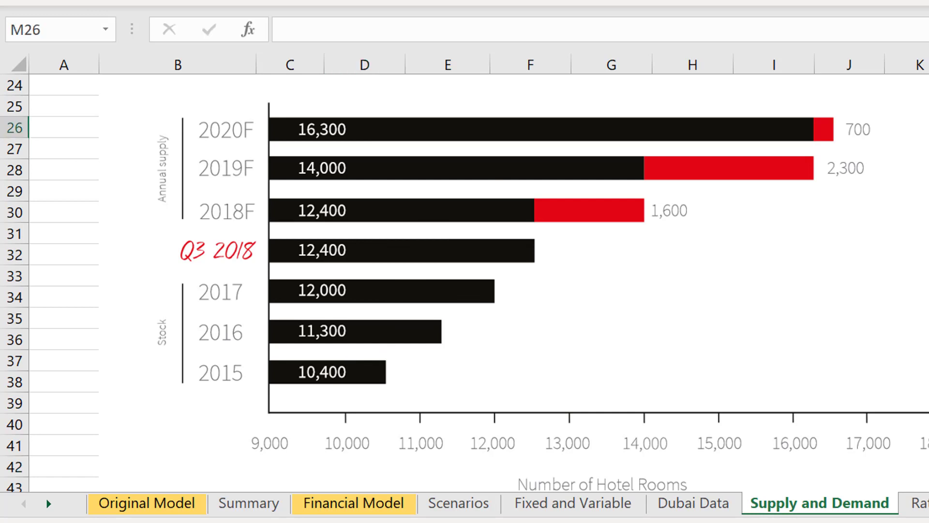
Move along row 23 and page down toward the occupancy rate graphic.
{"action": "key", "text": "Up"}
{"action": "key", "text": "Up"}
{"action": "key", "text": "Up"}
{"action": "key", "text": "Up"}
{"action": "key", "text": "Down"}
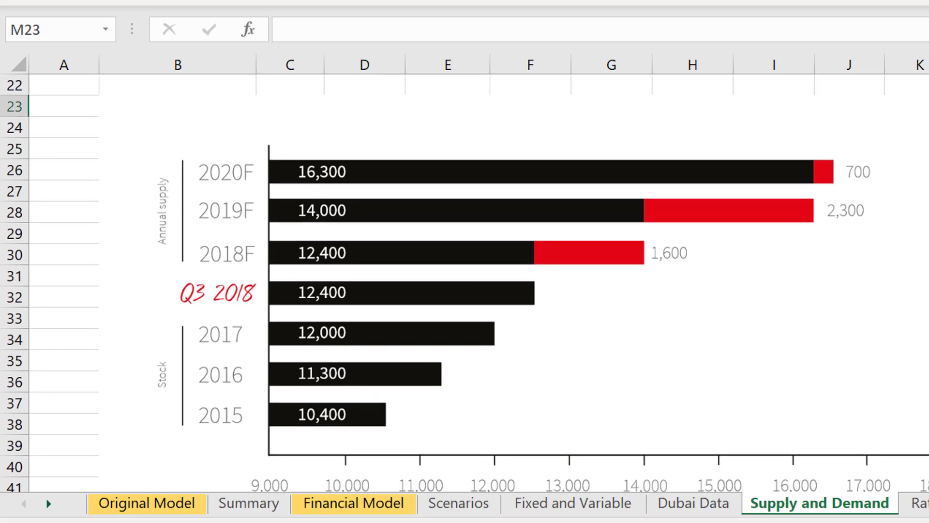
{"action": "key", "text": "Right"}
{"action": "key", "text": "Right"}
{"action": "key", "text": "Right"}
{"action": "key", "text": "Right"}
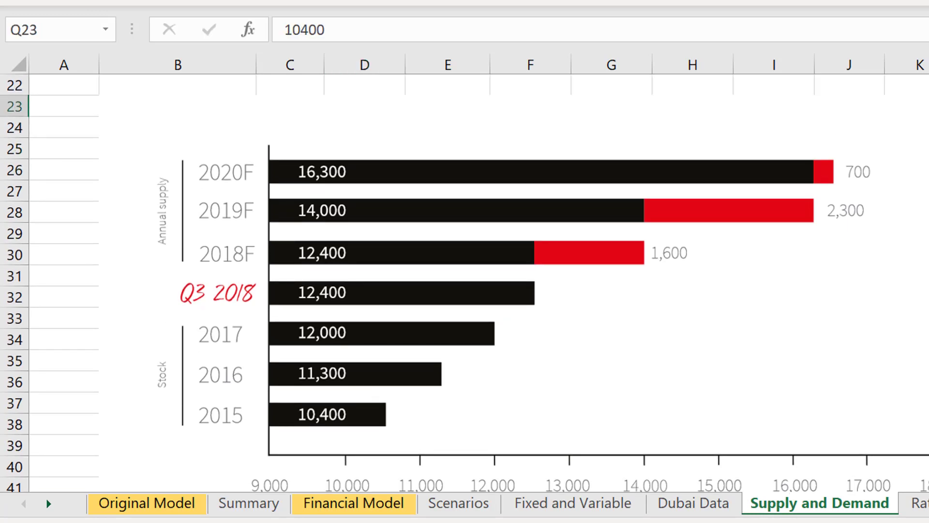
{"action": "key", "text": "Page_Down"}
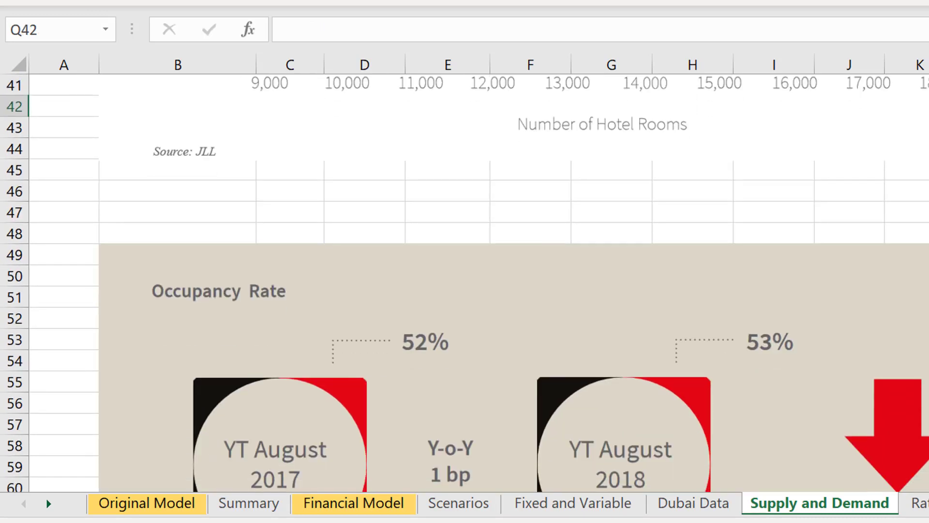
{"action": "key", "text": "Down"}
{"action": "key", "text": "Down"}
{"action": "key", "text": "Down"}
{"action": "key", "text": "Down"}
{"action": "key", "text": "Down"}
{"action": "key", "text": "Down"}
{"action": "key", "text": "Down"}
{"action": "key", "text": "Down"}
{"action": "key", "text": "Down"}
{"action": "key", "text": "Down"}
{"action": "key", "text": "Down"}
{"action": "key", "text": "Down"}
{"action": "key", "text": "Down"}
{"action": "key", "text": "Down"}
{"action": "key", "text": "Down"}
{"action": "key", "text": "Down"}
{"action": "key", "text": "Down"}
{"action": "key", "text": "Down"}
{"action": "key", "text": "Down"}
{"action": "key", "text": "Down"}
{"action": "key", "text": "Down"}
{"action": "key", "text": "Down"}
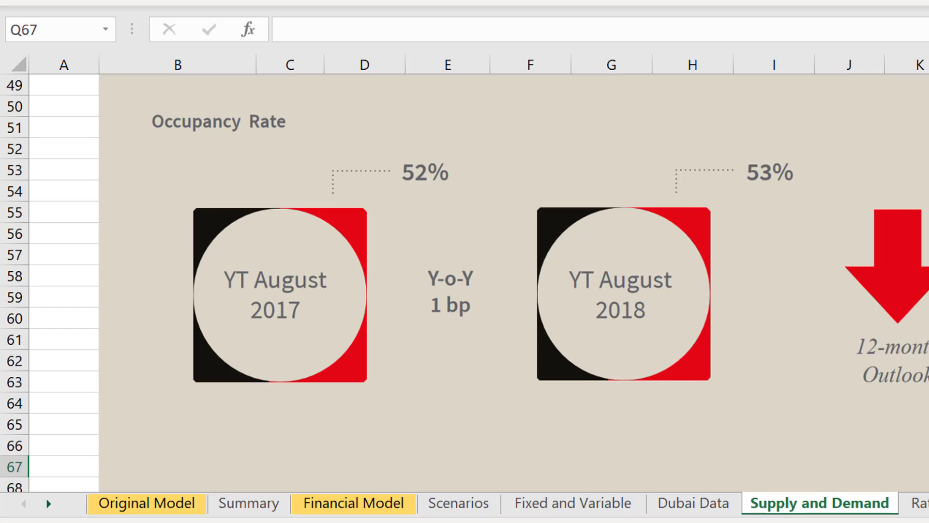
Compare the 2017–2019 demand index and occupancy formulas, then page down to the supply bar chart.
{"action": "key", "text": "Page_Up"}
{"action": "key", "text": "Page_Up"}
{"action": "key", "text": "Page_Up"}
{"action": "key", "text": "Left"}
{"action": "key", "text": "Left"}
{"action": "key", "text": "Left"}
{"action": "key", "text": "Left"}
{"action": "key", "text": "Left"}
{"action": "key", "text": "Left"}
{"action": "key", "text": "Left"}
{"action": "key", "text": "Left"}
{"action": "key", "text": "Left"}
{"action": "key", "text": "Left"}
{"action": "key", "text": "Left"}
{"action": "key", "text": "Up"}
{"action": "key", "text": "Up"}
{"action": "key", "text": "Up"}
{"action": "key", "text": "Left"}
{"action": "key", "text": "Right"}
{"action": "key", "text": "Down"}
{"action": "key", "text": "Down"}
{"action": "key", "text": "Down"}
{"action": "key", "text": "Down"}
{"action": "key", "text": "Right"}
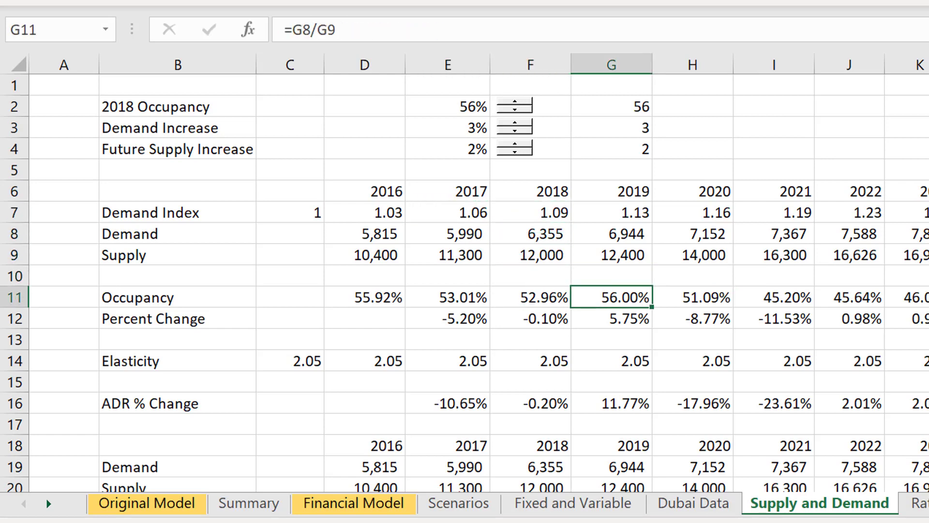
{"action": "key", "text": "Left"}
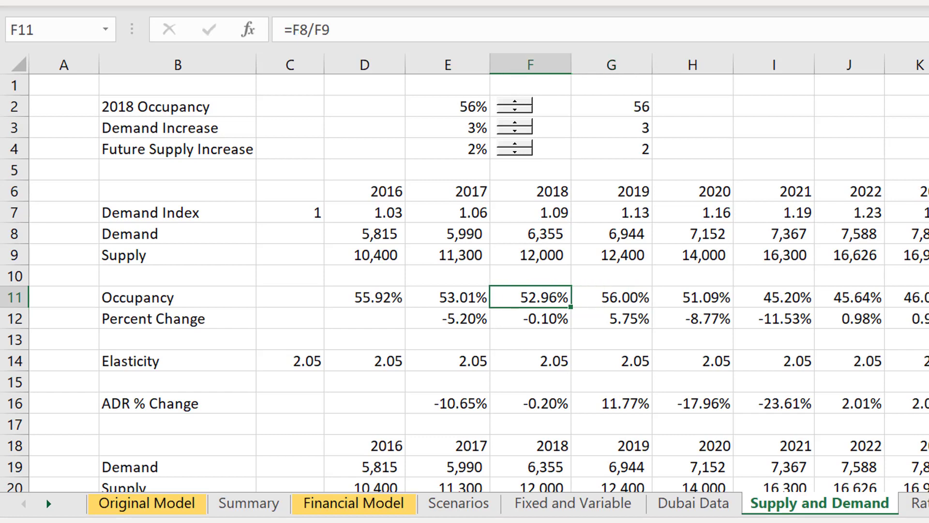
{"action": "key", "text": "Right"}
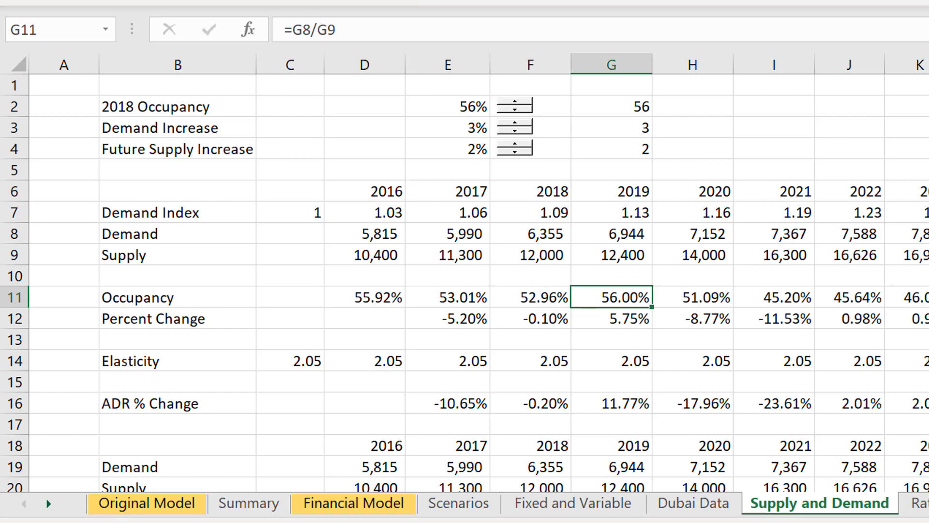
{"action": "key", "text": "Page_Down"}
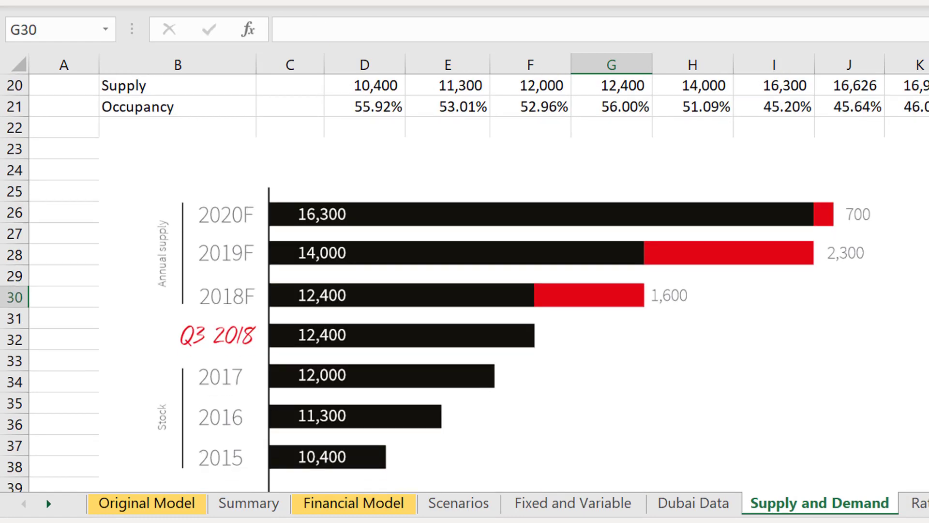
{"action": "key", "text": "Page_Down"}
{"action": "key", "text": "Page_Down"}
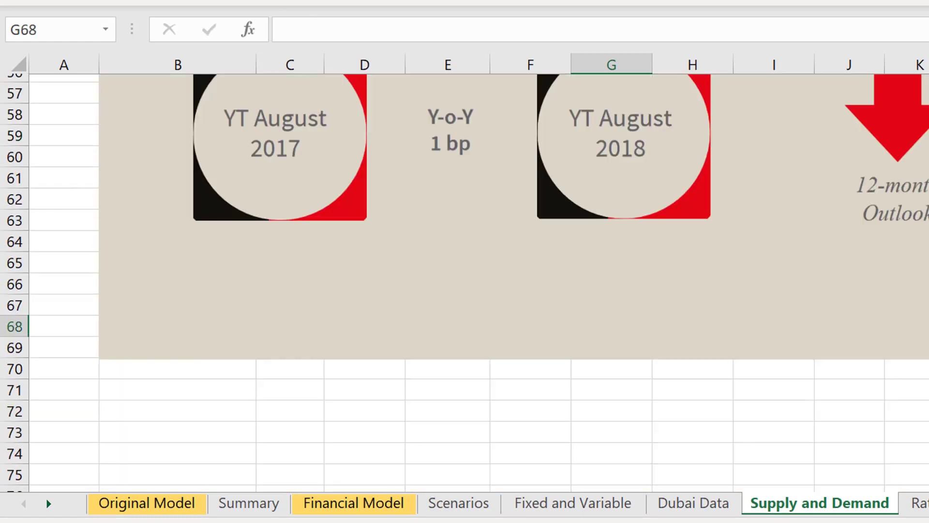
Review the existing 2019 supply, demand and occupancy formulas and the 2018 demand figure.
{"action": "key", "text": "Page_Up"}
{"action": "key", "text": "Page_Up"}
{"action": "key", "text": "Page_Up"}
{"action": "key", "text": "Up"}
{"action": "key", "text": "Up"}
{"action": "key", "text": "Up"}
{"action": "key", "text": "Up"}
{"action": "key", "text": "Up"}
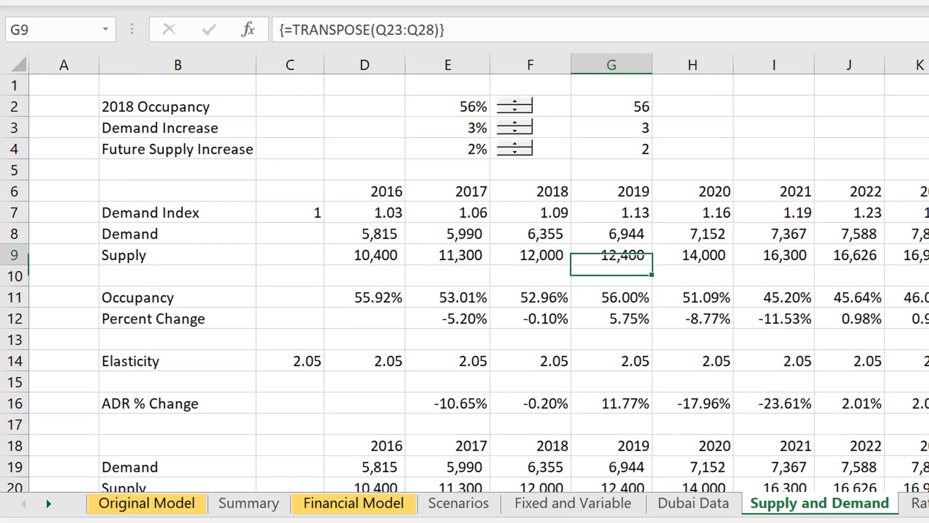
{"action": "key", "text": "Down"}
{"action": "key", "text": "Down"}
{"action": "key", "text": "Down"}
{"action": "key", "text": "Down"}
{"action": "key", "text": "Down"}
{"action": "key", "text": "F2"}
{"action": "key", "text": "Escape"}
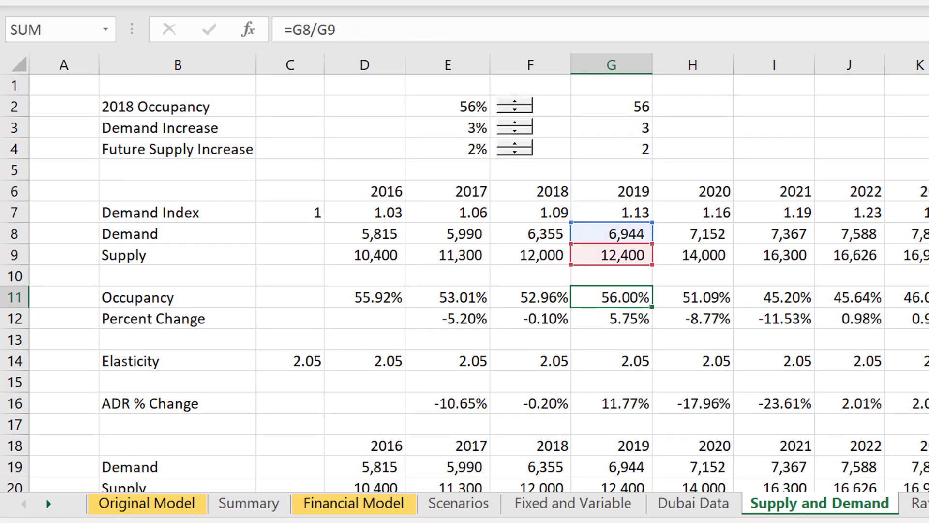
{"action": "key", "text": "Up"}
{"action": "key", "text": "Up"}
{"action": "key", "text": "F2"}
{"action": "key", "text": "Escape"}
{"action": "key", "text": "Up"}
{"action": "key", "text": "F2"}
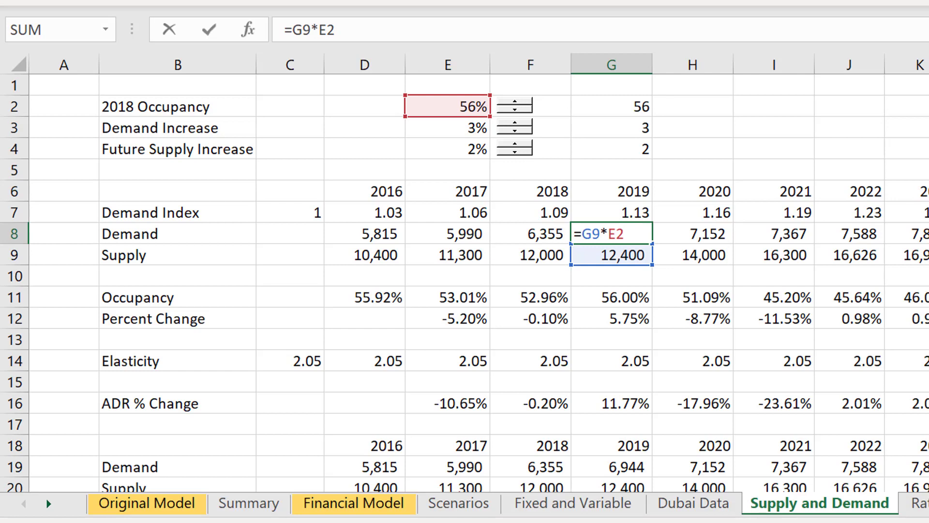
{"action": "key", "text": "Escape"}
{"action": "key", "text": "Left"}
{"action": "key", "text": "Down"}
{"action": "key", "text": "Down"}
{"action": "key", "text": "Down"}
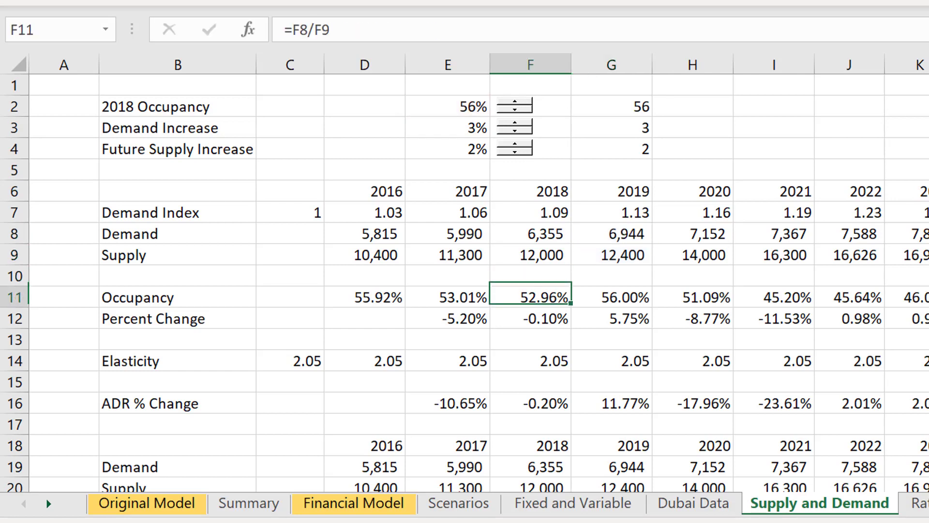
{"action": "key", "text": "Right"}
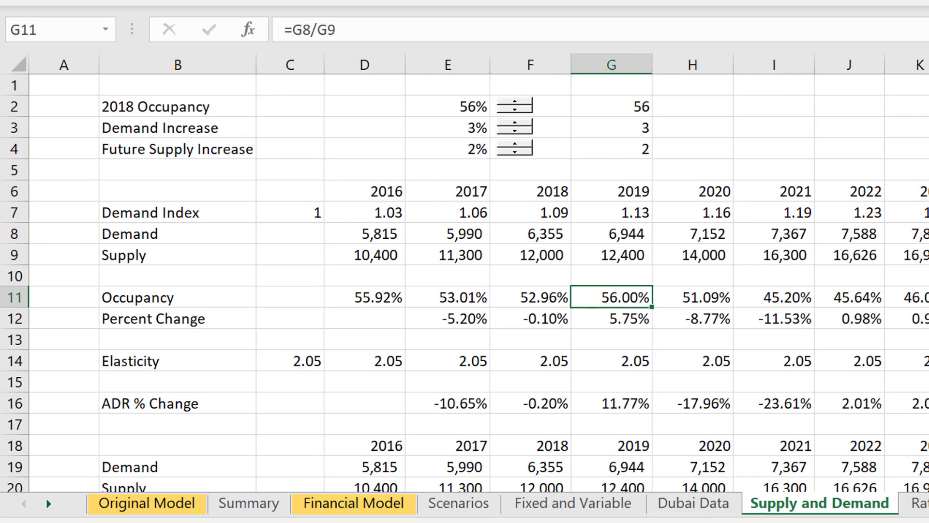
{"action": "key", "text": "Left"}
{"action": "key", "text": "Left"}
{"action": "key", "text": "Left"}
{"action": "key", "text": "Right"}
{"action": "key", "text": "Right"}
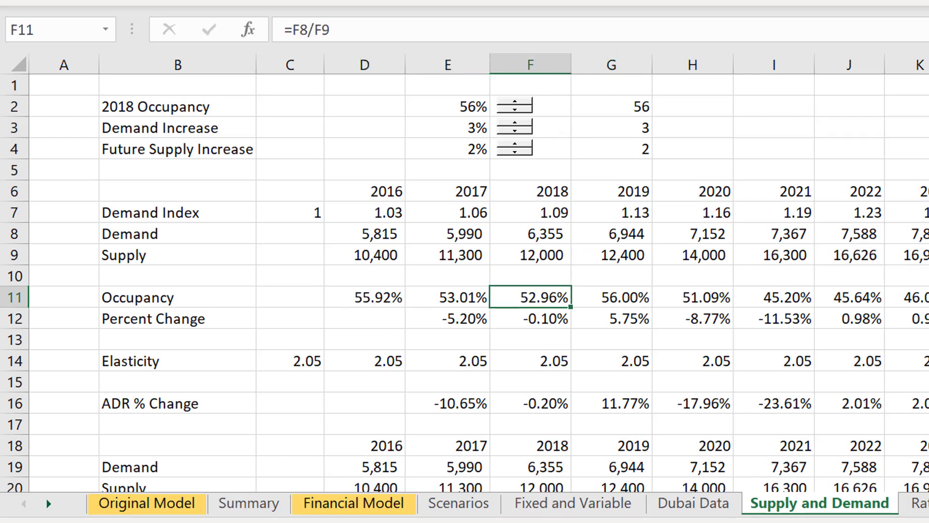
{"action": "key", "text": "Up"}
{"action": "key", "text": "Up"}
{"action": "key", "text": "Up"}
{"action": "key", "text": "F2"}
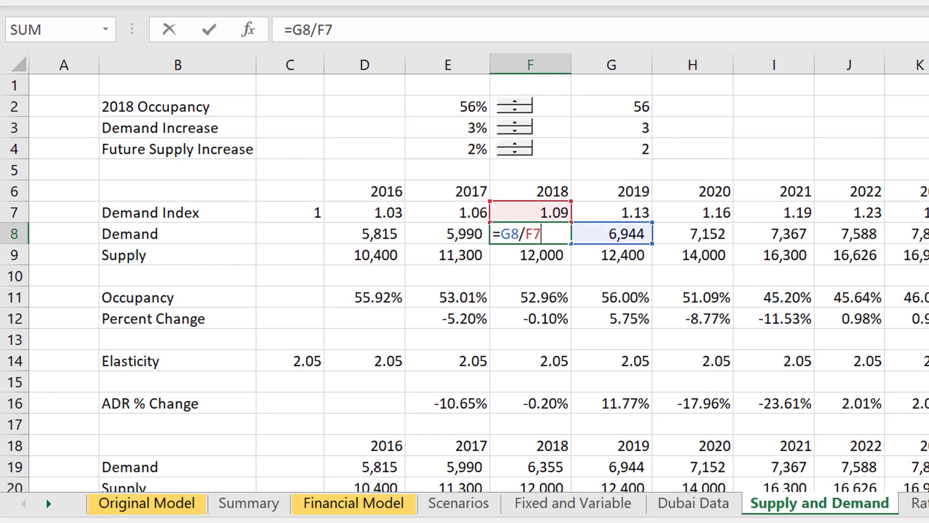
{"action": "key", "text": "Escape"}
{"action": "key", "text": "Right"}
{"action": "key", "text": "F2"}
{"action": "key", "text": "Escape"}
{"action": "key", "text": "Left"}
Enter a first 2018 demand formula dividing 2018 supply by the 56% occupancy input.
{"action": "type", "text": "="}
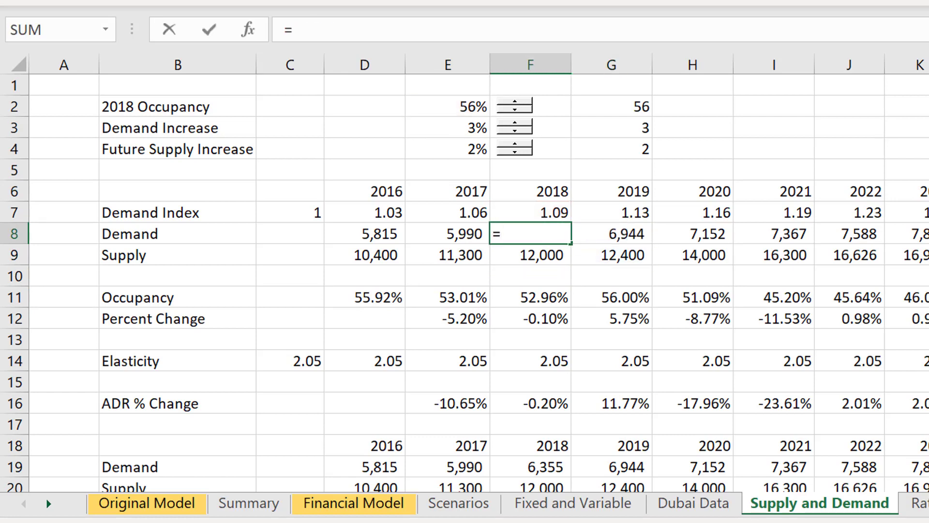
{"action": "key", "text": "Up"}
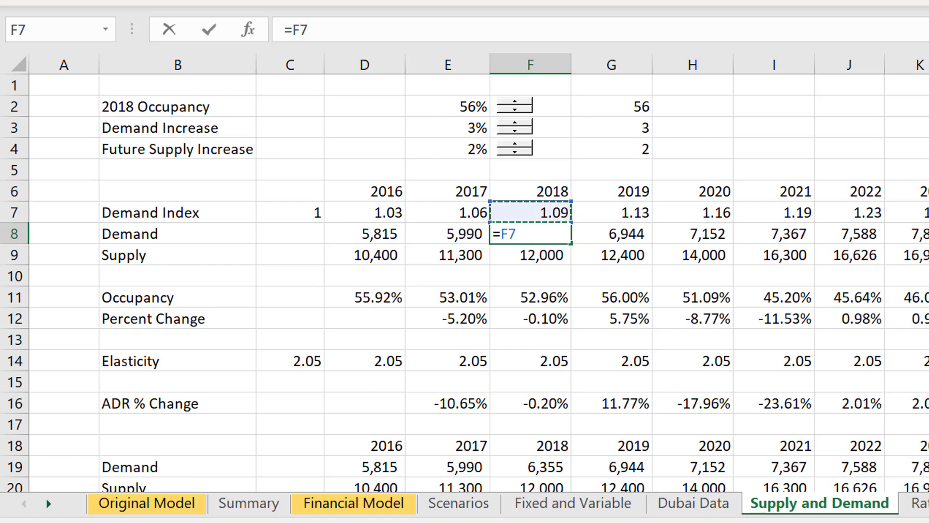
{"action": "key", "text": "Down"}
{"action": "key", "text": "Down"}
{"action": "type", "text": "/"}
{"action": "key", "text": "Up"}
{"action": "key", "text": "Up"}
{"action": "key", "text": "Up"}
{"action": "key", "text": "Up"}
{"action": "key", "text": "Up"}
{"action": "key", "text": "Up"}
{"action": "key", "text": "Up"}
{"action": "key", "text": "Left"}
{"action": "key", "text": "Down"}
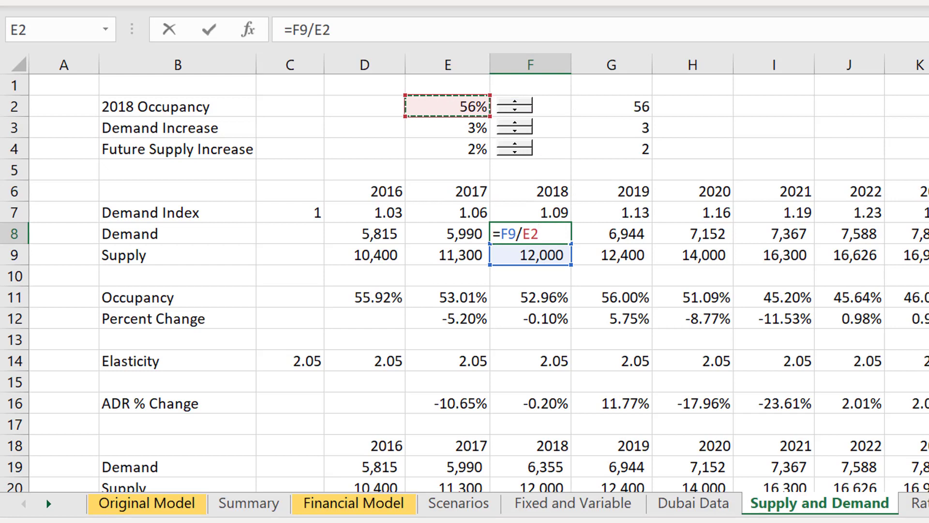
{"action": "key", "text": "Return"}
{"action": "key", "text": "Up"}
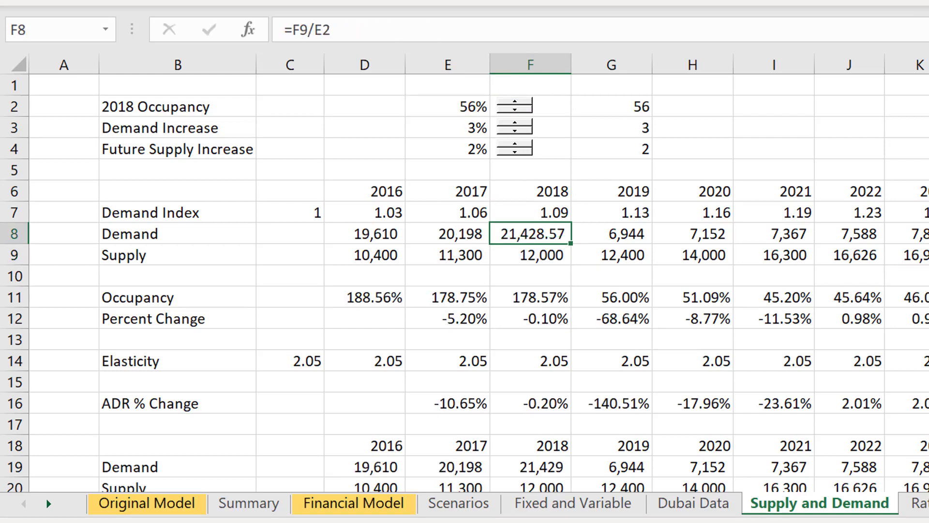
{"action": "key", "text": "Down"}
{"action": "key", "text": "Up"}
{"action": "key", "text": "Down"}
Redo 2018 demand in F8 as =E2*F9, 56% occupancy times 2018 supply.
{"action": "key", "text": "Up"}
{"action": "type", "text": "="}
{"action": "key", "text": "Up"}
{"action": "key", "text": "Up"}
{"action": "key", "text": "Up"}
{"action": "key", "text": "Up"}
{"action": "key", "text": "Up"}
{"action": "key", "text": "Up"}
{"action": "key", "text": "Left"}
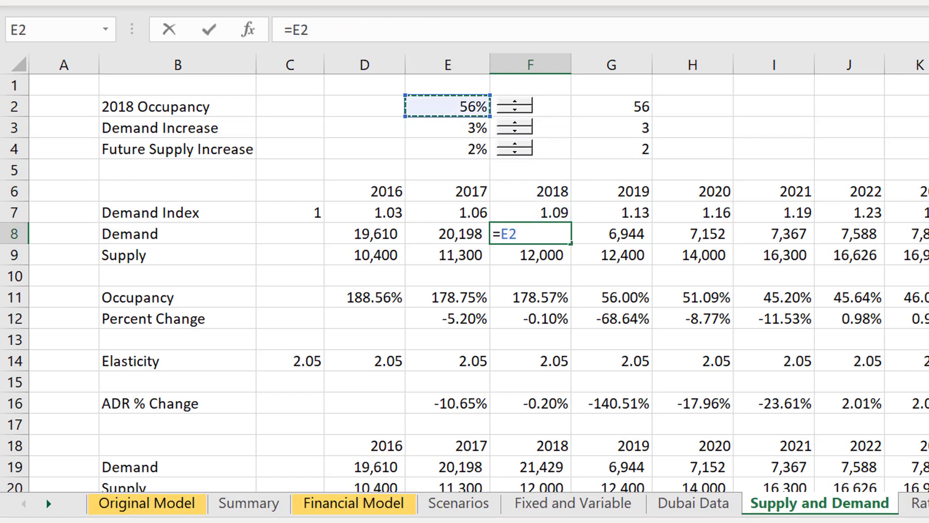
{"action": "type", "text": "*"}
{"action": "key", "text": "Down"}
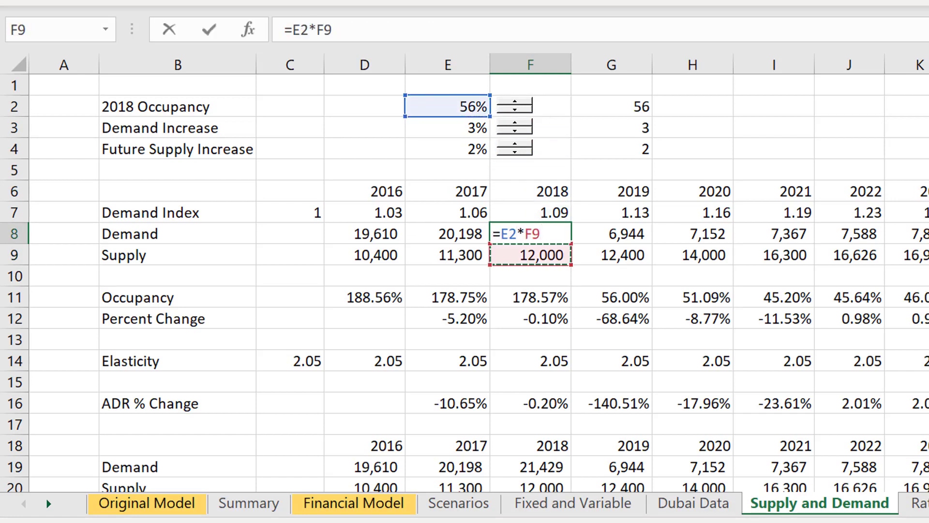
{"action": "key", "text": "Return"}
{"action": "key", "text": "Up"}
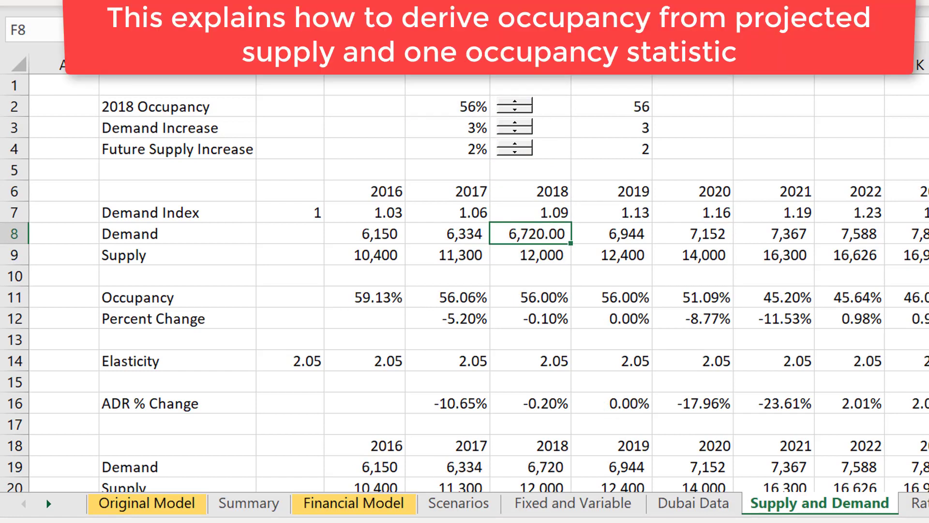
Set 2019 demand in G8 to =F8*(1+$E$3), growing by the 3% demand increase.
{"action": "key", "text": "Left"}
{"action": "key", "text": "Left"}
{"action": "key", "text": "Left"}
{"action": "key", "text": "Right"}
{"action": "key", "text": "Right"}
{"action": "key", "text": "Right"}
{"action": "key", "text": "Right"}
{"action": "type", "text": "="}
{"action": "key", "text": "Left"}
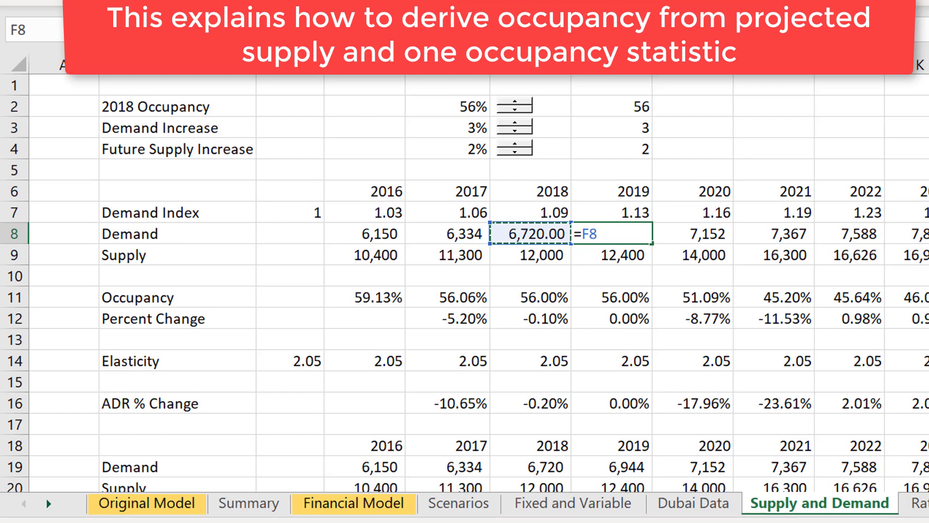
{"action": "type", "text": "*(1"}
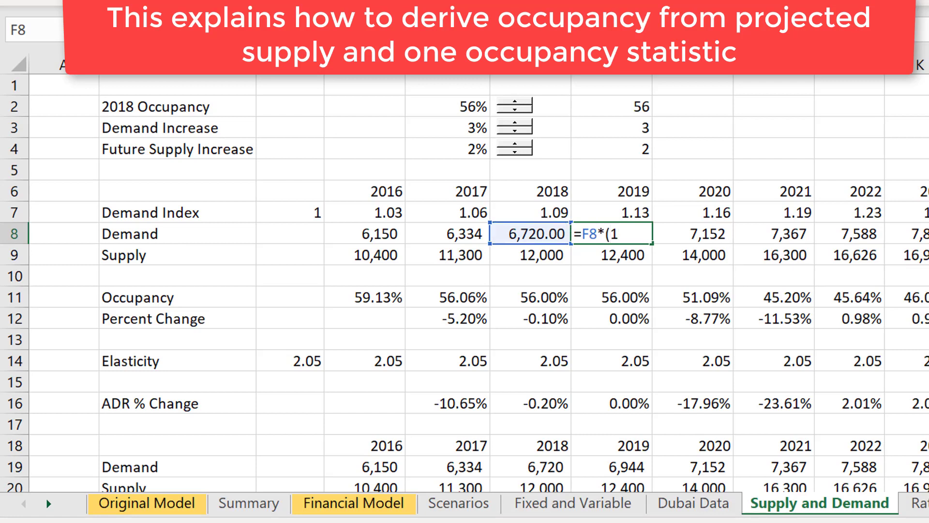
{"action": "type", "text": "+"}
{"action": "key", "text": "Up"}
{"action": "key", "text": "Up"}
{"action": "key", "text": "Up"}
{"action": "key", "text": "Up"}
{"action": "key", "text": "Up"}
{"action": "key", "text": "Up"}
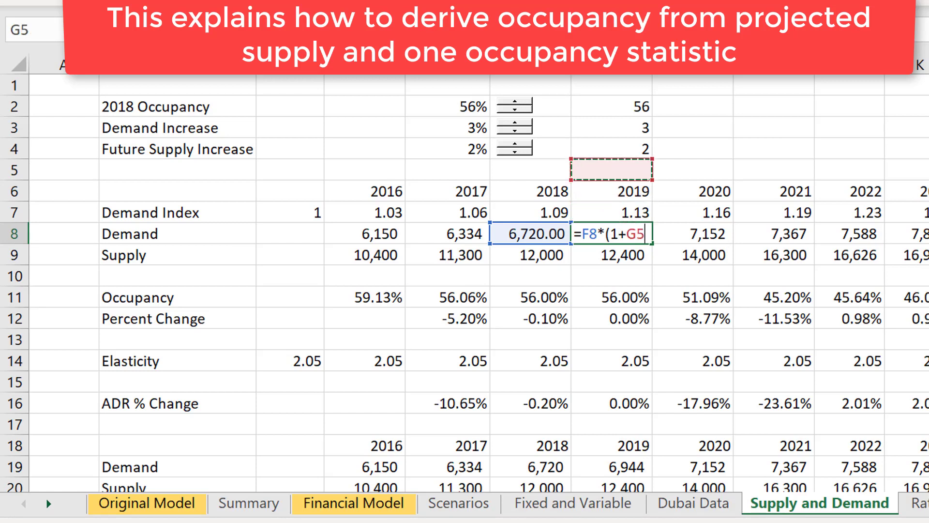
{"action": "key", "text": "Left"}
{"action": "key", "text": "Down"}
{"action": "key", "text": "Left"}
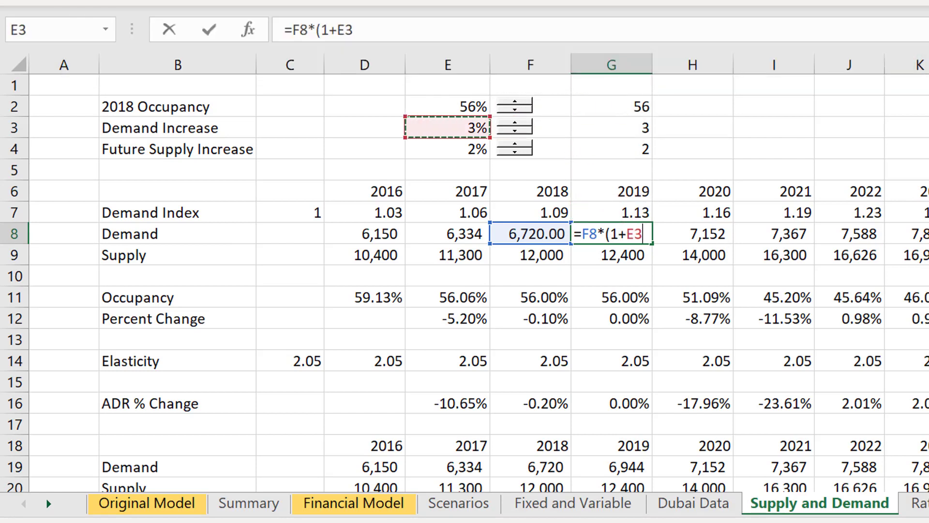
{"action": "key", "text": "F4"}
{"action": "key", "text": "Return"}
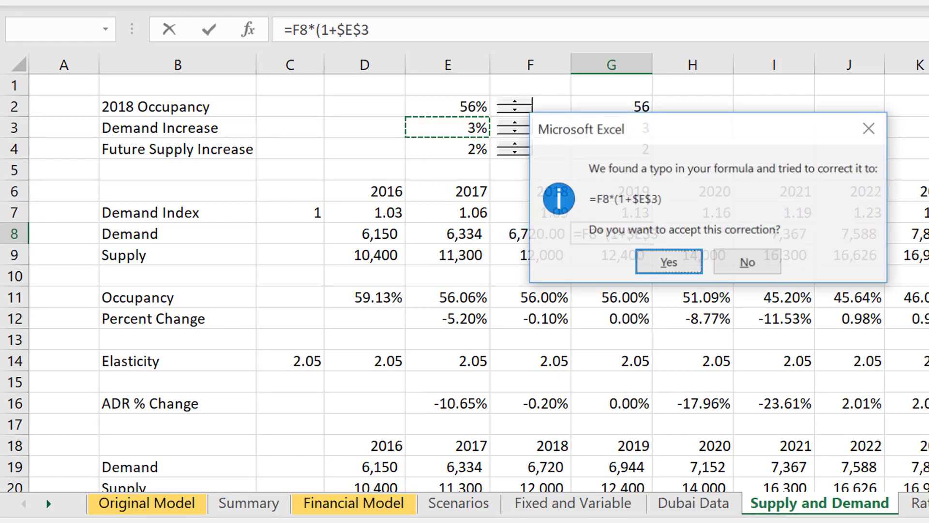
{"action": "key", "text": "Escape"}
{"action": "type", "text": ")"}
{"action": "key", "text": "ctrl+Return"}
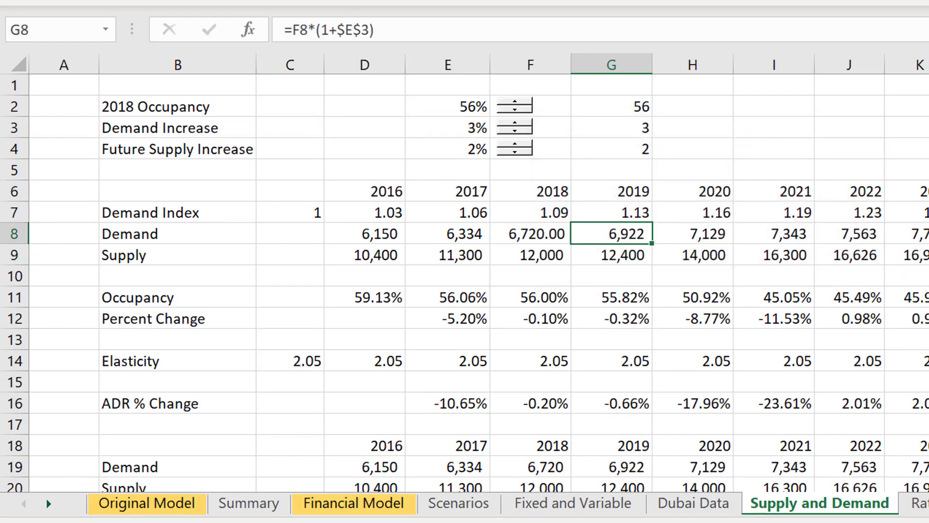
{"action": "key", "text": "ctrl+shift+Right"}
{"action": "key", "text": "Left"}
{"action": "left_click", "coordinate": [447, 233]}
{"action": "left_click", "coordinate": [530, 233]}
{"action": "left_click", "coordinate": [531, 255]}
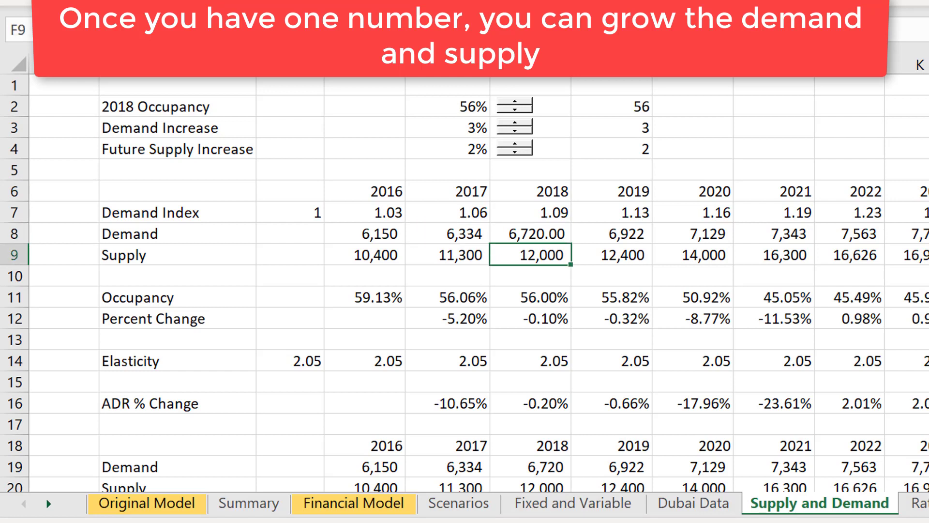
{"action": "key", "text": "Left"}
{"action": "key", "text": "Left"}
{"action": "key", "text": "Right"}
{"action": "key", "text": "Right"}
{"action": "key", "text": "Right"}
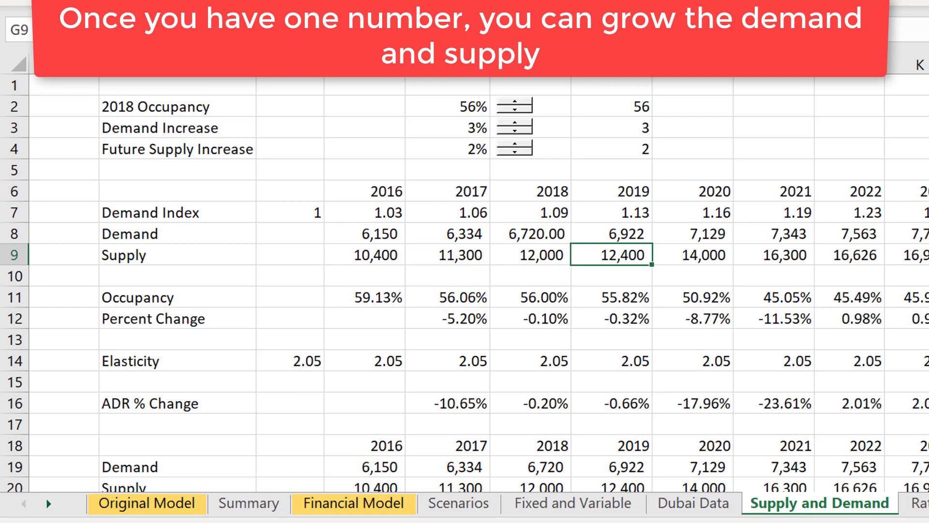
{"action": "left_click", "coordinate": [693, 255]}
{"action": "left_click", "coordinate": [611, 255]}
{"action": "key", "text": "Right"}
{"action": "key", "text": "Right"}
{"action": "key", "text": "Right"}
{"action": "key", "text": "Right"}
{"action": "key", "text": "Right"}
{"action": "key", "text": "Right"}
{"action": "key", "text": "Right"}
{"action": "key", "text": "Right"}
{"action": "key", "text": "Right"}
{"action": "key", "text": "Right"}
{"action": "key", "text": "Right"}
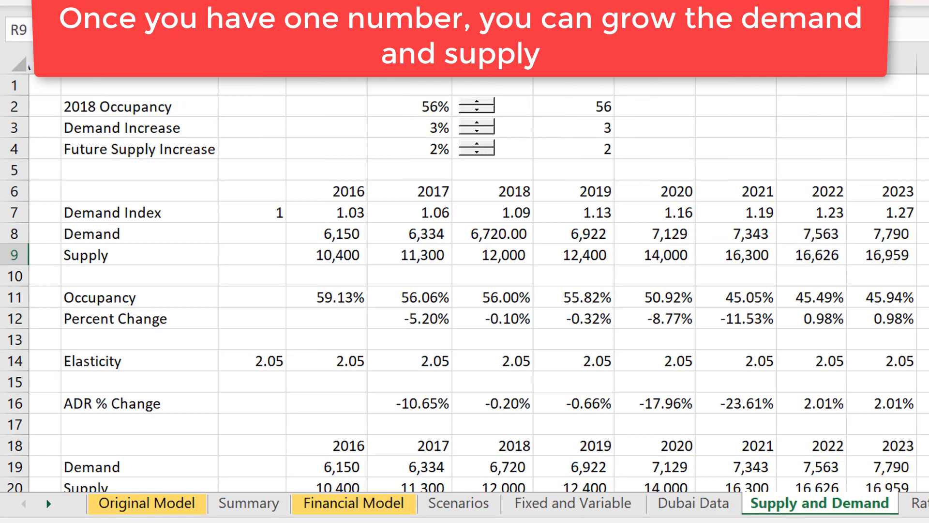
{"action": "key", "text": "Right"}
{"action": "key", "text": "Right"}
{"action": "key", "text": "Page_Down"}
{"action": "key", "text": "Left"}
{"action": "key", "text": "Left"}
{"action": "key", "text": "Left"}
{"action": "key", "text": "Page_Up"}
{"action": "key", "text": "Left"}
{"action": "key", "text": "Left"}
{"action": "key", "text": "Left"}
{"action": "key", "text": "Left"}
{"action": "key", "text": "Left"}
{"action": "key", "text": "Left"}
{"action": "key", "text": "Left"}
{"action": "key", "text": "Left"}
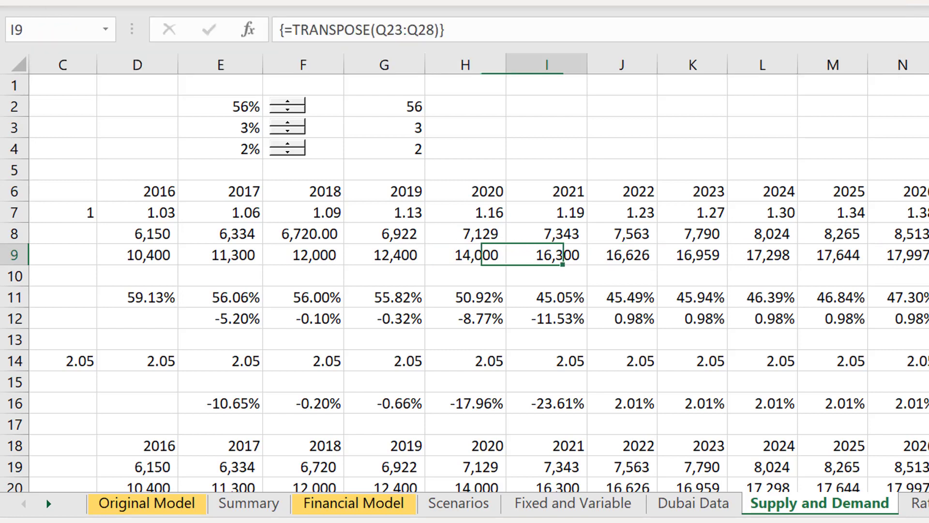
{"action": "key", "text": "Right"}
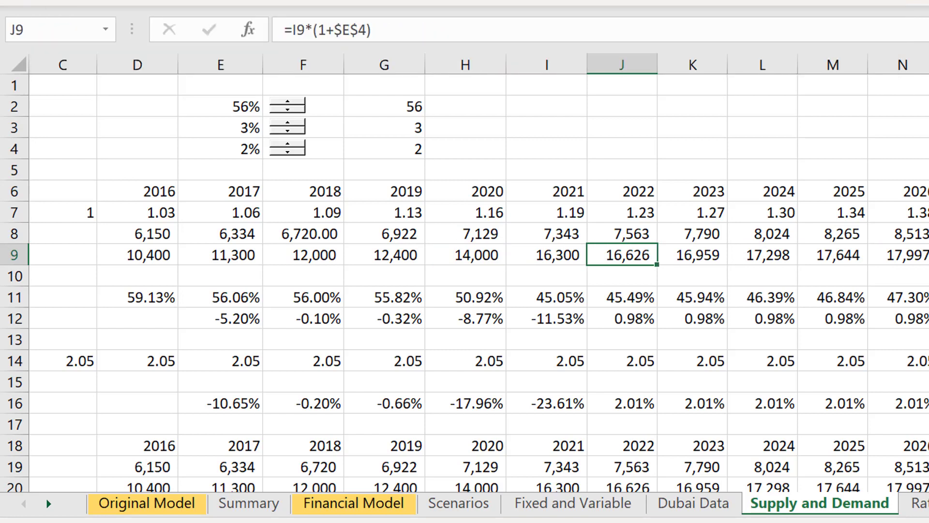
{"action": "key", "text": "F2"}
{"action": "key", "text": "Escape"}
{"action": "key", "text": "Left"}
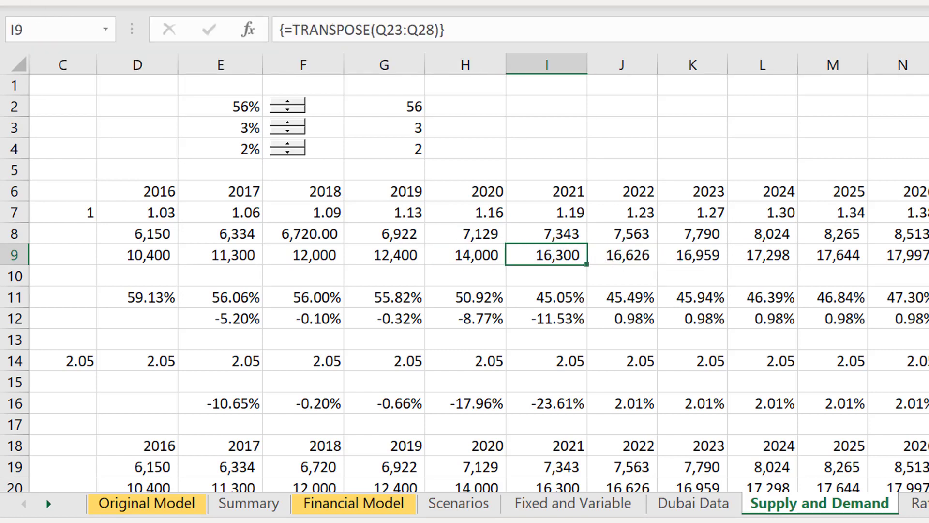
{"action": "key", "text": "Home"}
{"action": "key", "text": "Down"}
{"action": "key", "text": "Down"}
{"action": "key", "text": "Down"}
{"action": "key", "text": "Up"}
{"action": "key", "text": "Right"}
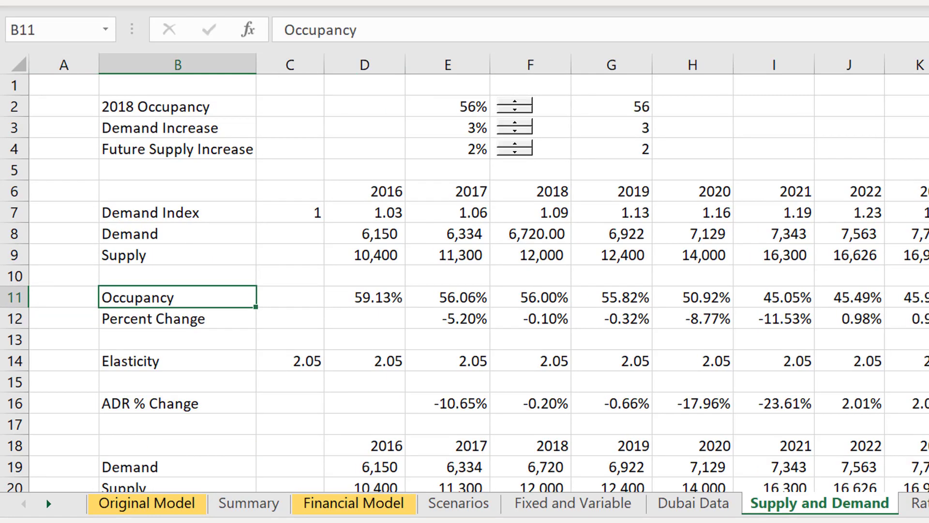
{"action": "key", "text": "Right"}
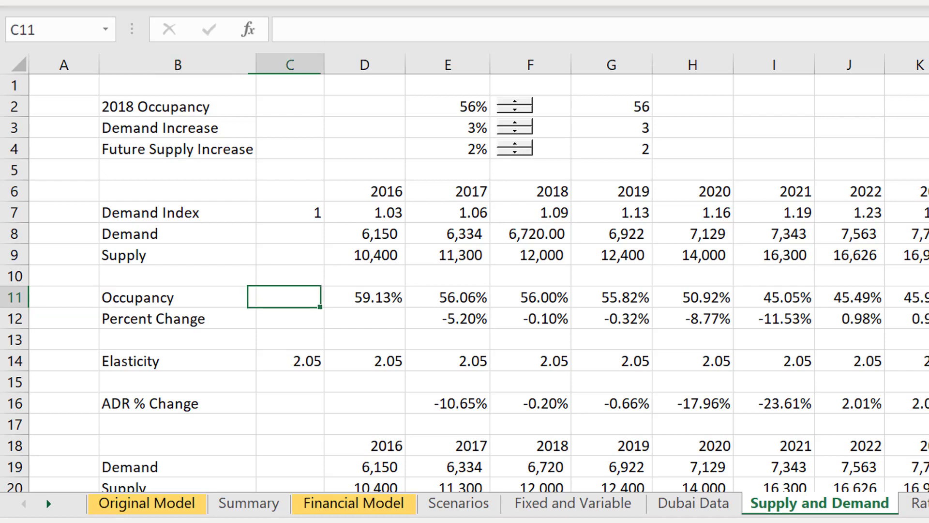
{"action": "key", "text": "Right"}
{"action": "key", "text": "Right"}
{"action": "key", "text": "Right"}
{"action": "key", "text": "Right"}
{"action": "key", "text": "Right"}
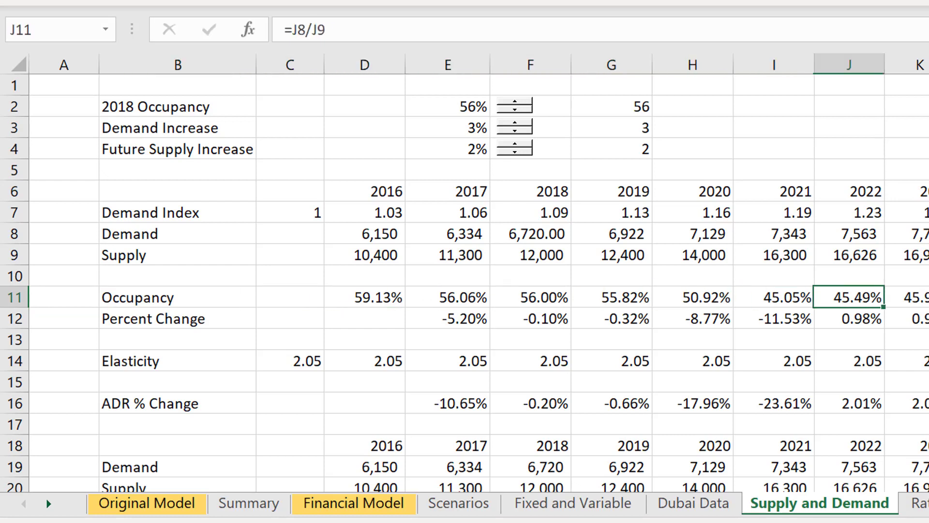
{"action": "key", "text": "Right"}
{"action": "key", "text": "Right"}
{"action": "key", "text": "Left"}
{"action": "key", "text": "Left"}
{"action": "key", "text": "Left"}
{"action": "key", "text": "Left"}
{"action": "key", "text": "Left"}
{"action": "key", "text": "Left"}
{"action": "key", "text": "Left"}
{"action": "key", "text": "Left"}
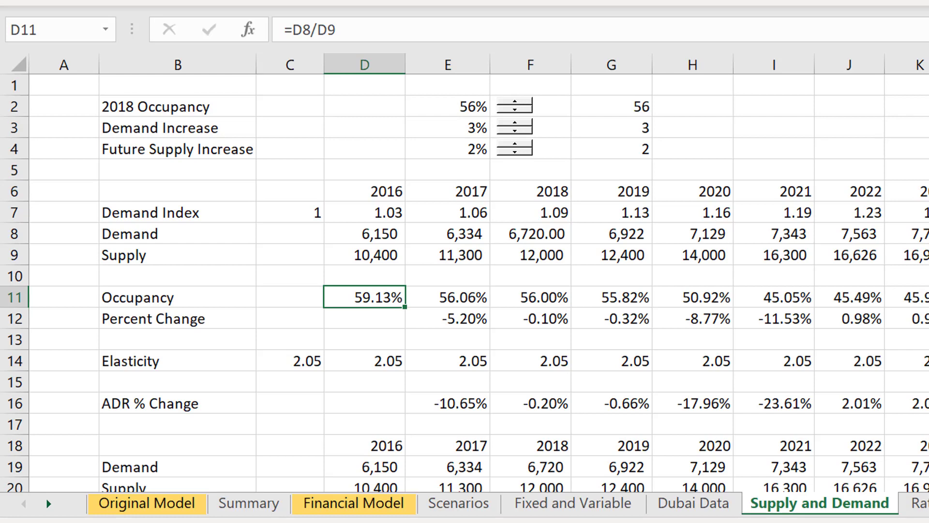
{"action": "key", "text": "Down"}
{"action": "key", "text": "Right"}
{"action": "key", "text": "Right"}
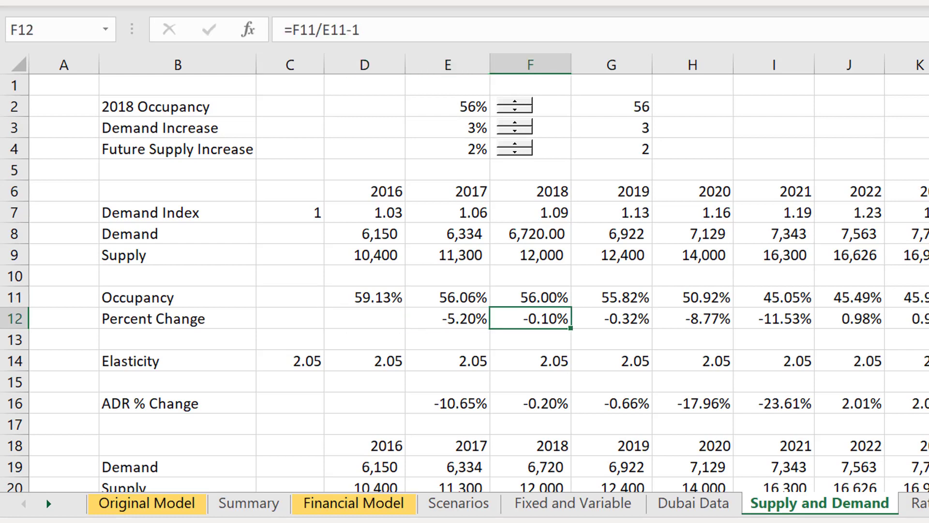
{"action": "key", "text": "Right"}
{"action": "key", "text": "Right"}
{"action": "key", "text": "Right"}
{"action": "key", "text": "Right"}
{"action": "key", "text": "Left"}
{"action": "key", "text": "Left"}
{"action": "key", "text": "Left"}
{"action": "key", "text": "Left"}
{"action": "key", "text": "Right"}
{"action": "key", "text": "Right"}
{"action": "key", "text": "Right"}
{"action": "key", "text": "Left"}
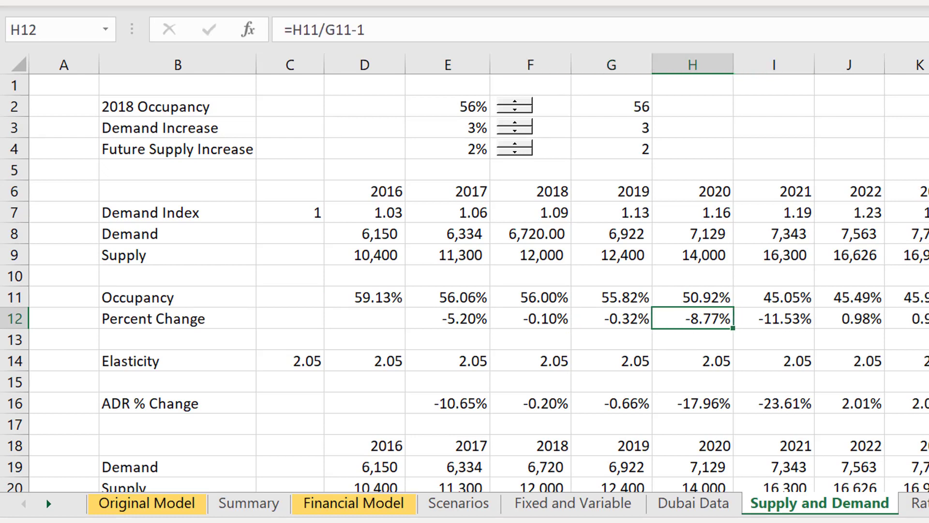
Use the spinner to raise 2018 occupancy to 59%, then lower it back to 57%.
{"action": "left_click", "coordinate": [514, 114]}
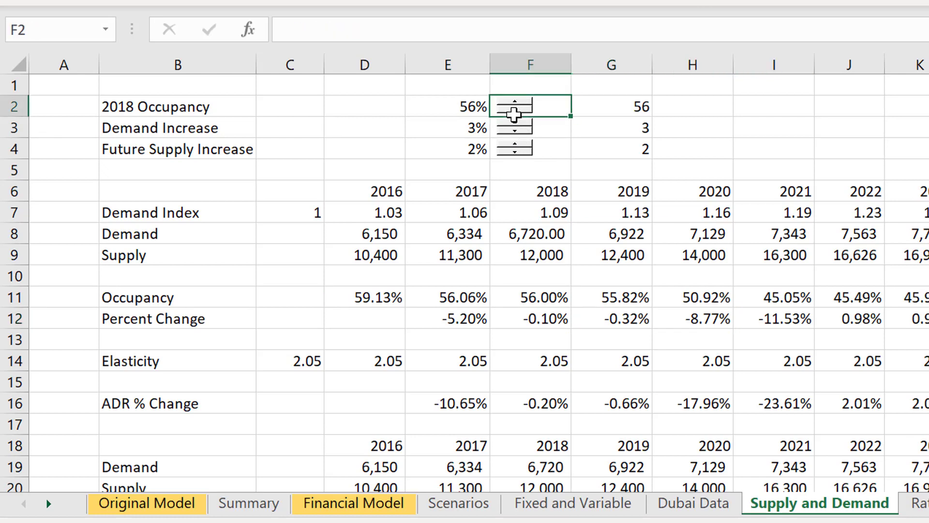
{"action": "left_click", "coordinate": [515, 102]}
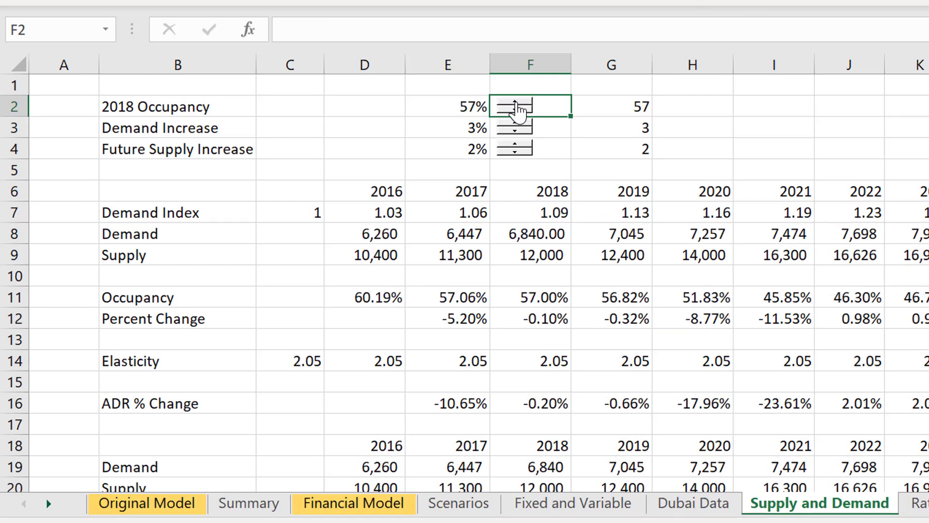
{"action": "left_click", "coordinate": [515, 103]}
{"action": "left_click", "coordinate": [516, 102]}
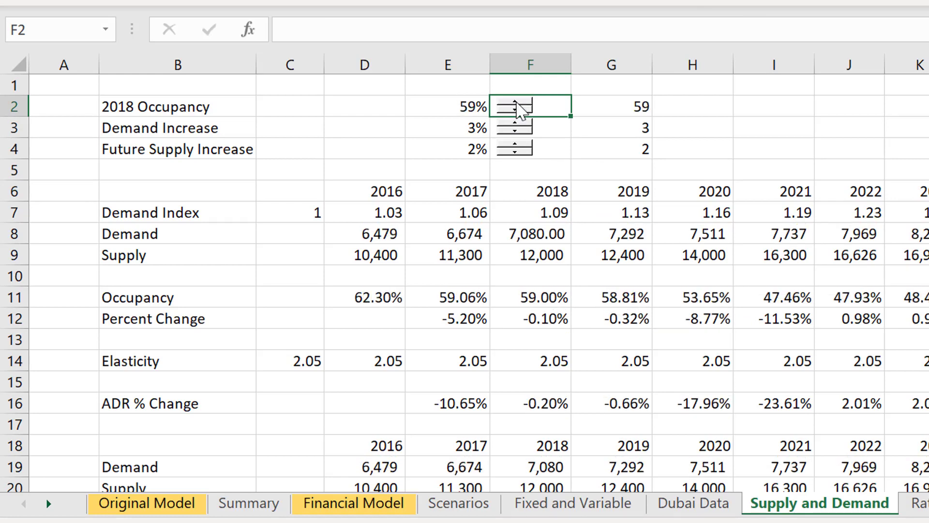
{"action": "left_click", "coordinate": [516, 111]}
{"action": "left_click", "coordinate": [516, 111]}
Review the Percent Change formulas from 2018 to 2021 and the Elasticity row values.
{"action": "left_click", "coordinate": [691, 320]}
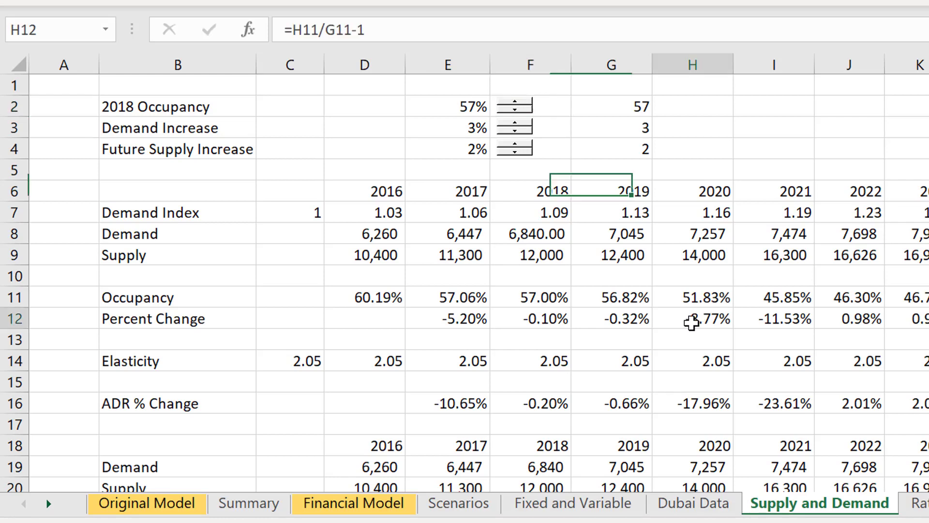
{"action": "key", "text": "Left"}
{"action": "key", "text": "Left"}
{"action": "key", "text": "Right"}
{"action": "key", "text": "Right"}
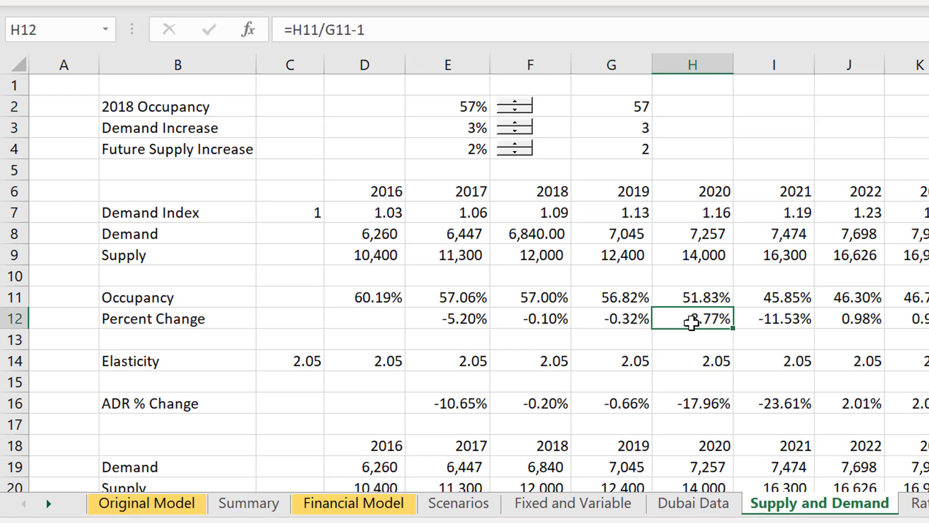
{"action": "key", "text": "shift+Right"}
{"action": "key", "text": "Left"}
{"action": "key", "text": "Right"}
{"action": "key", "text": "shift+Right"}
{"action": "key", "text": "Left"}
{"action": "key", "text": "Left"}
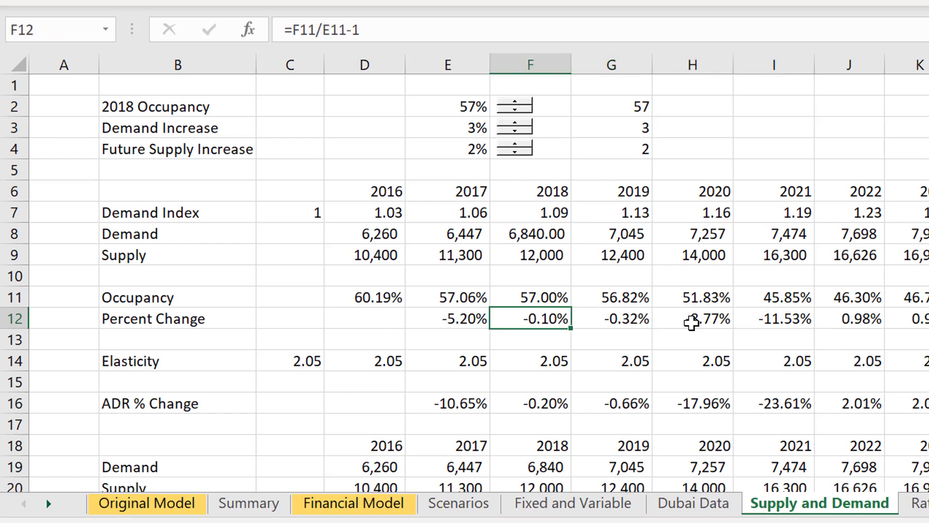
{"action": "key", "text": "Right"}
{"action": "key", "text": "Right"}
{"action": "key", "text": "Right"}
{"action": "key", "text": "Left"}
{"action": "key", "text": "Down"}
{"action": "key", "text": "Down"}
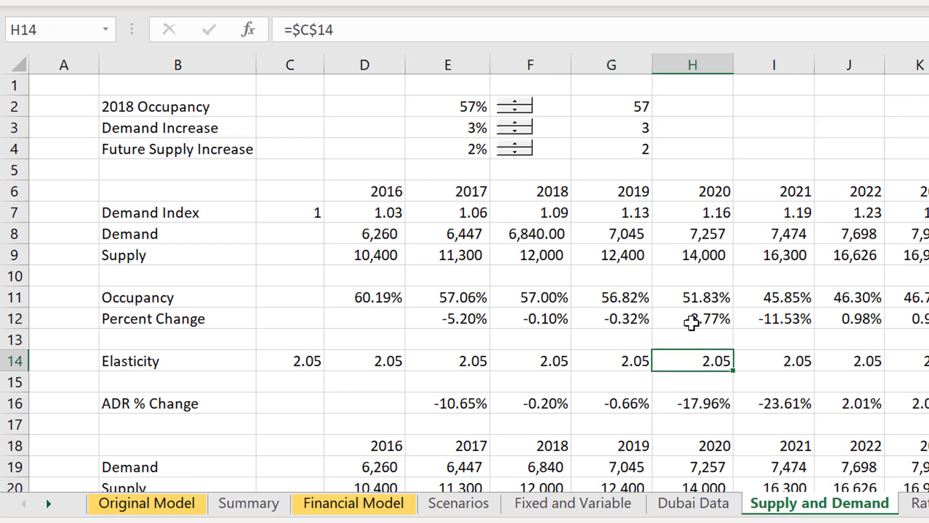
{"action": "key", "text": "Left"}
{"action": "key", "text": "Left"}
{"action": "key", "text": "Left"}
{"action": "key", "text": "Left"}
{"action": "key", "text": "Left"}
{"action": "key", "text": "Left"}
{"action": "key", "text": "Left"}
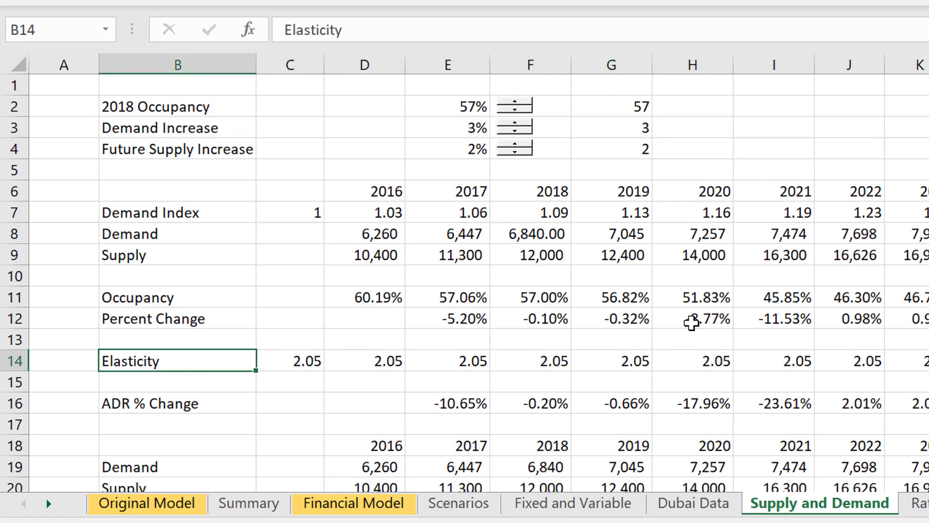
{"action": "key", "text": "Right"}
{"action": "key", "text": "Right"}
{"action": "key", "text": "Right"}
{"action": "key", "text": "Right"}
{"action": "key", "text": "Right"}
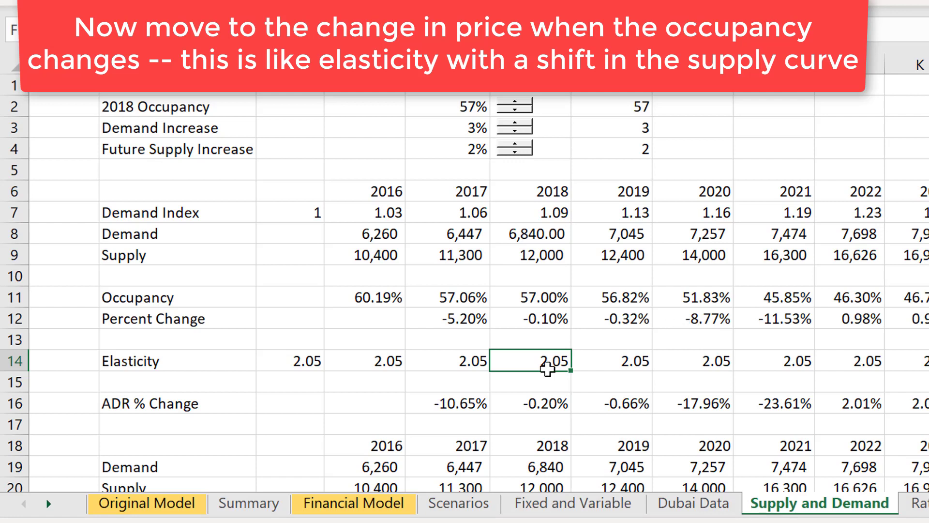
Scan the ADR % Change row, ending on the 2019 value.
{"action": "left_click", "coordinate": [722, 403]}
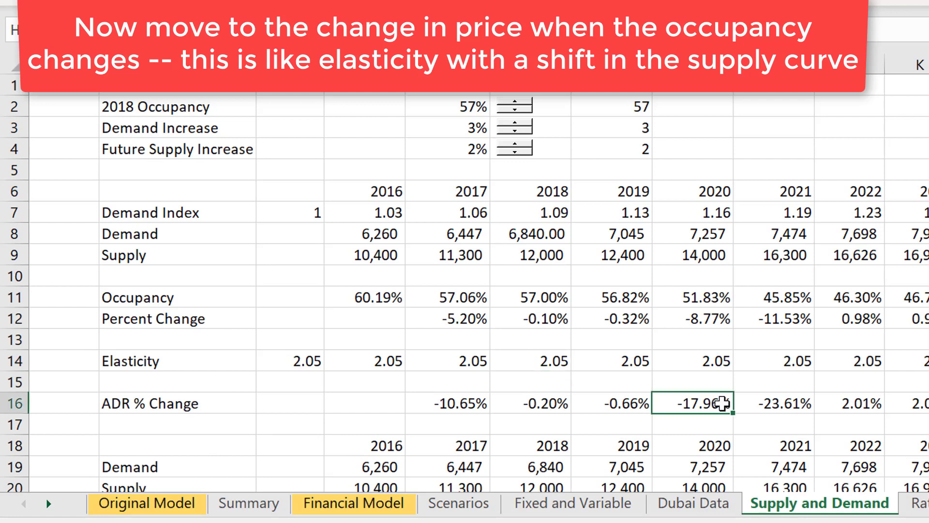
{"action": "key", "text": "Left"}
{"action": "key", "text": "Left"}
{"action": "key", "text": "Left"}
{"action": "key", "text": "Left"}
{"action": "key", "text": "Right"}
{"action": "key", "text": "Right"}
{"action": "key", "text": "Right"}
{"action": "key", "text": "Right"}
{"action": "key", "text": "Right"}
{"action": "key", "text": "Right"}
{"action": "key", "text": "Left"}
{"action": "key", "text": "Left"}
{"action": "key", "text": "Left"}
{"action": "key", "text": "Left"}
{"action": "key", "text": "Left"}
{"action": "key", "text": "Right"}
{"action": "key", "text": "Right"}
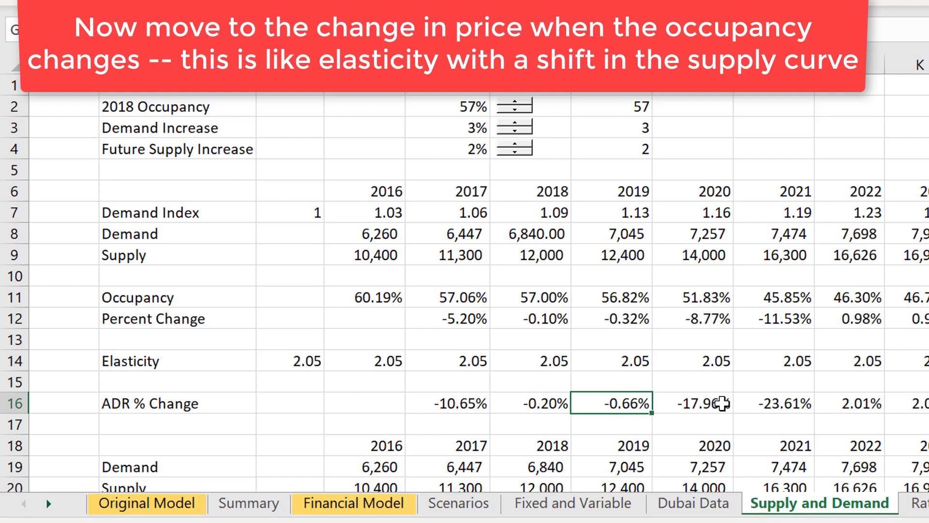
{"action": "key", "text": "Left"}
{"action": "key", "text": "Right"}
{"action": "key", "text": "Right"}
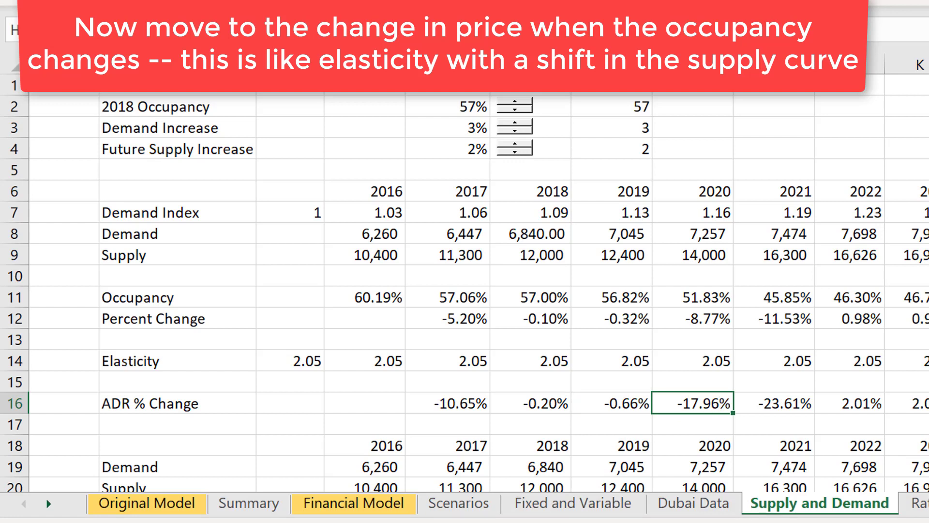
Switch to the Hotel Project Finance folder window and scroll down through the Dubai report.
{"action": "mouse_move", "coordinate": [225, 520]}
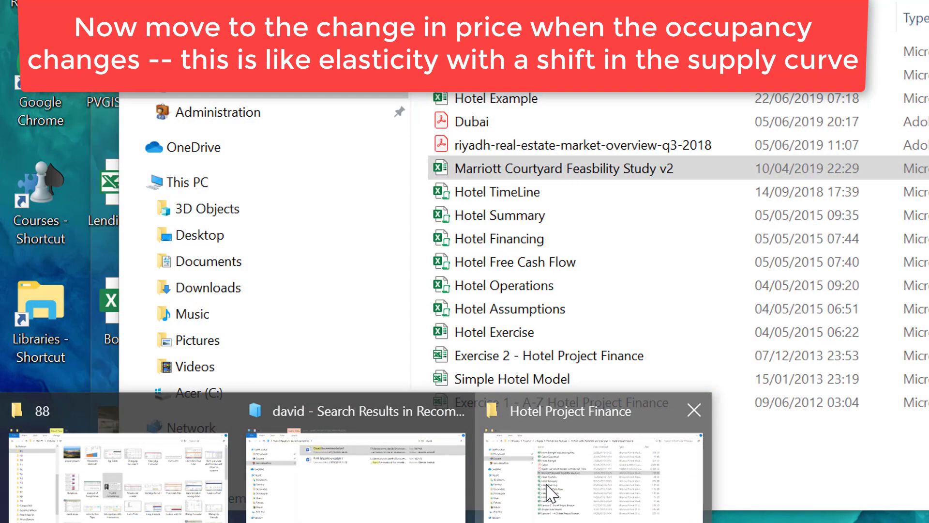
{"action": "left_click", "coordinate": [549, 491]}
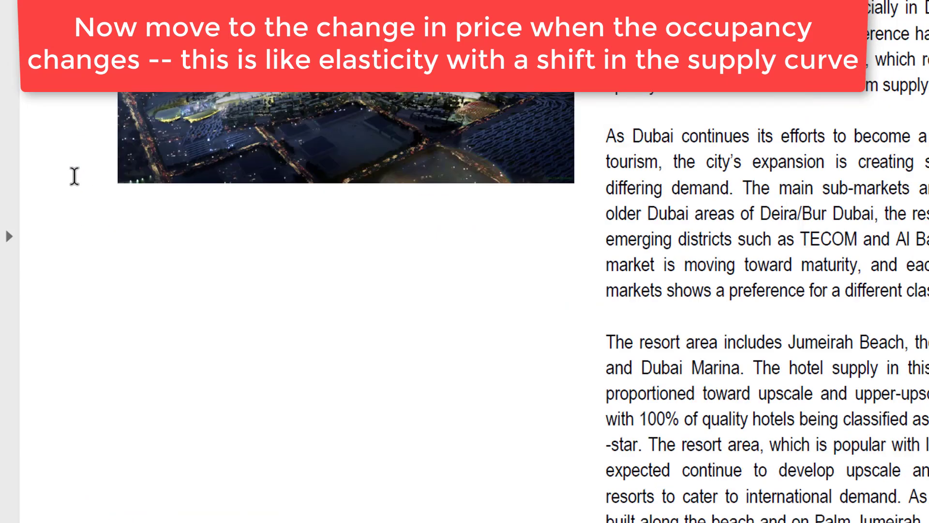
{"action": "scroll", "coordinate": [74, 175], "scroll_direction": "down", "scroll_amount": 12}
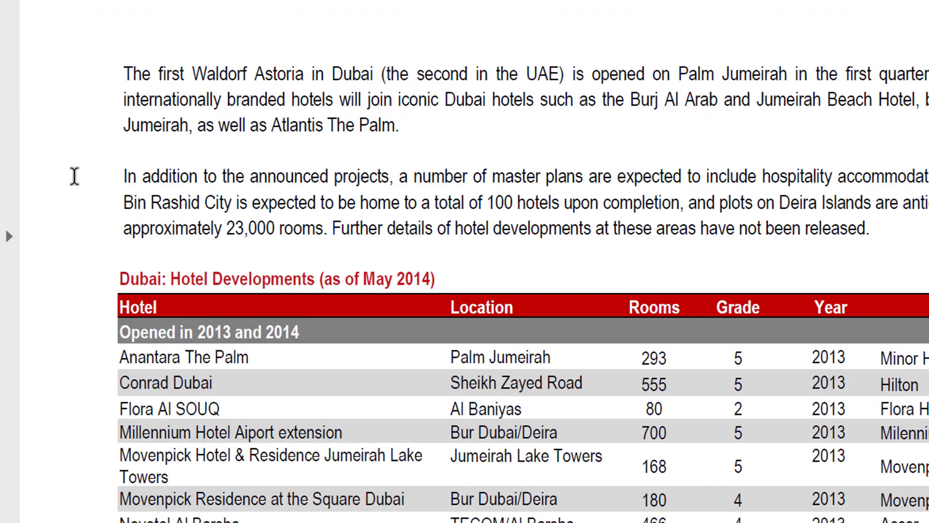
{"action": "scroll", "coordinate": [74, 176], "scroll_direction": "down", "scroll_amount": 20}
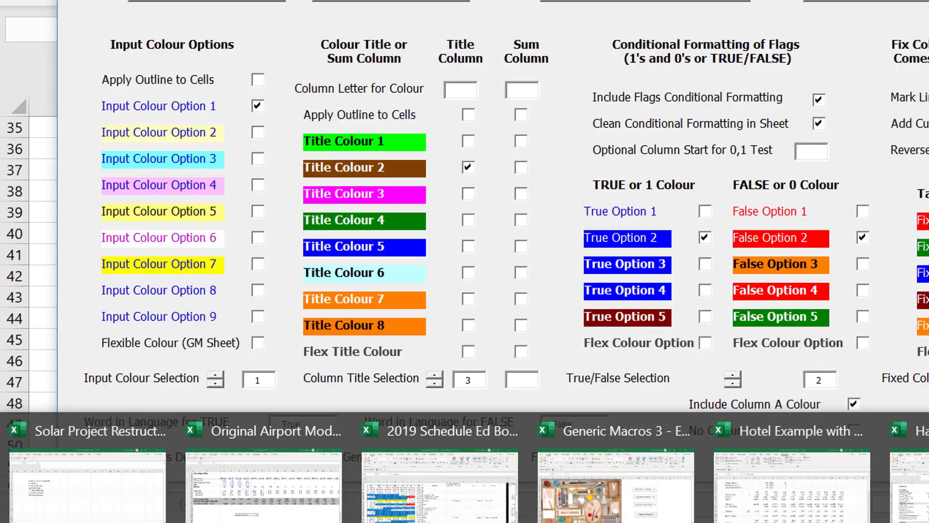
Paste the copied Dubai table as Unicode text starting at cell A1 of the blank workbook.
{"action": "left_click", "coordinate": [440, 484]}
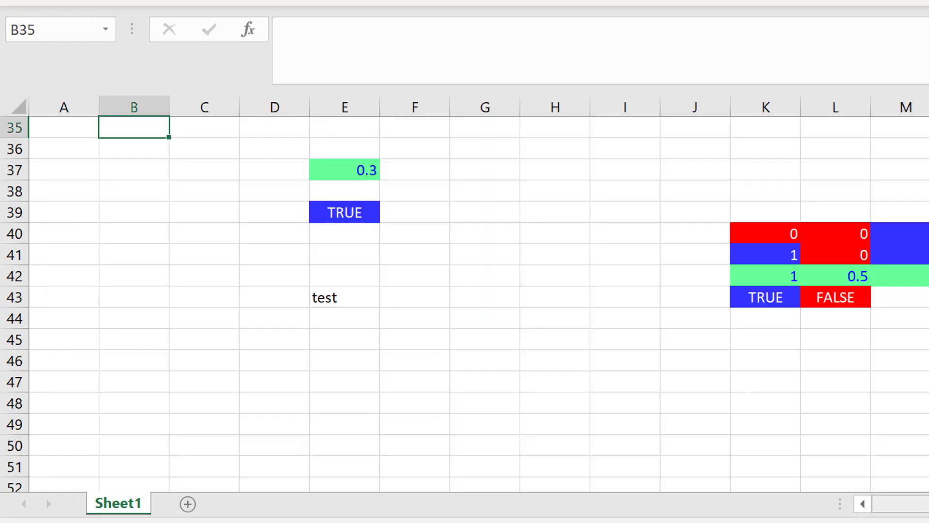
{"action": "key", "text": "ctrl+Home"}
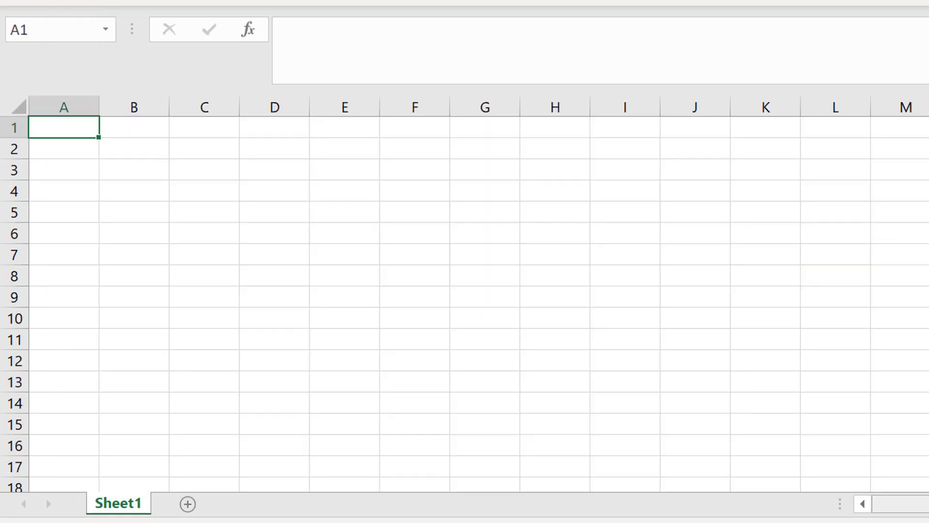
{"action": "key", "text": "ctrl+alt+v"}
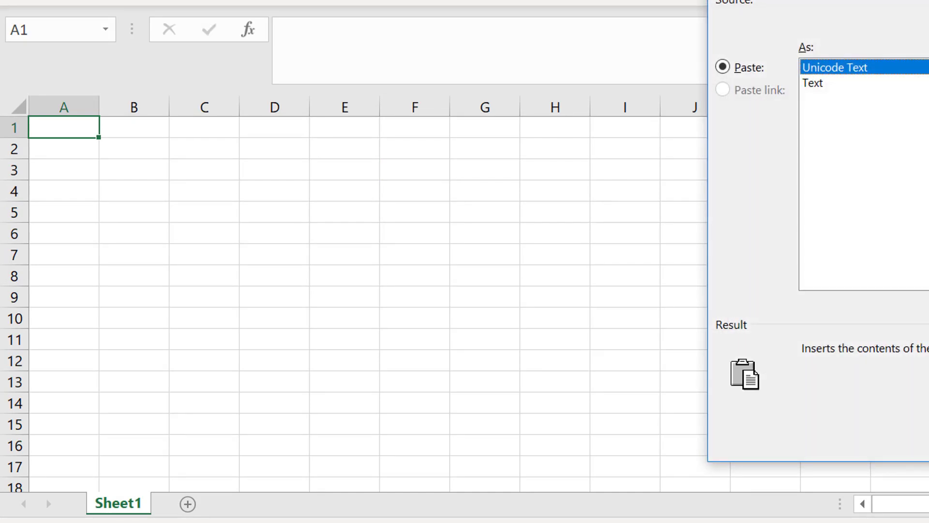
{"action": "key", "text": "Return"}
{"action": "key", "text": "ctrl+Home"}
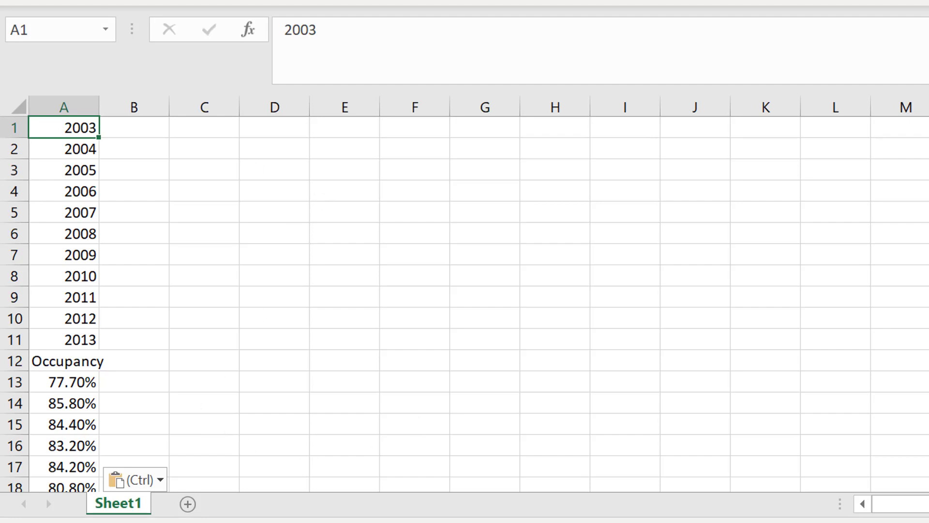
{"action": "key", "text": "alt+f"}
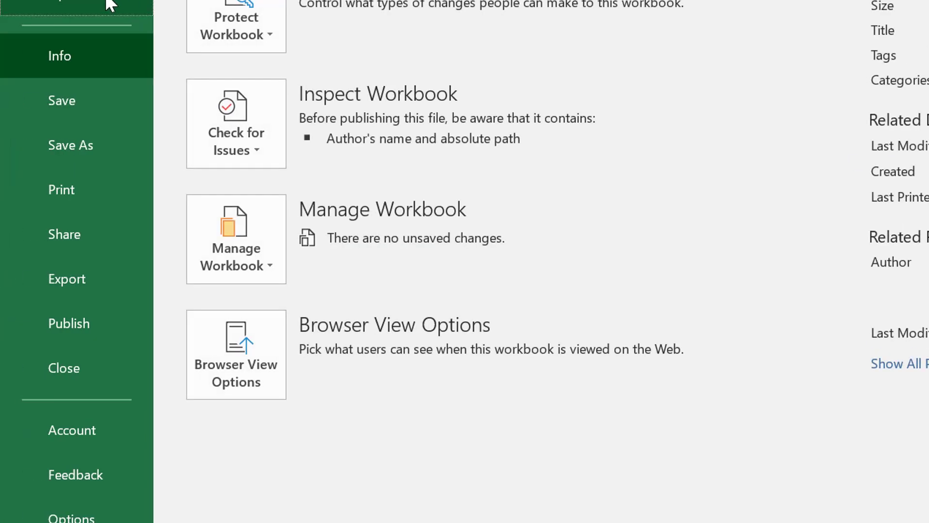
Check the recent workbooks, return to A1 of the pasted data and run the Ctrl+Shift+R re-formatting macro.
{"action": "left_click", "coordinate": [108, 5]}
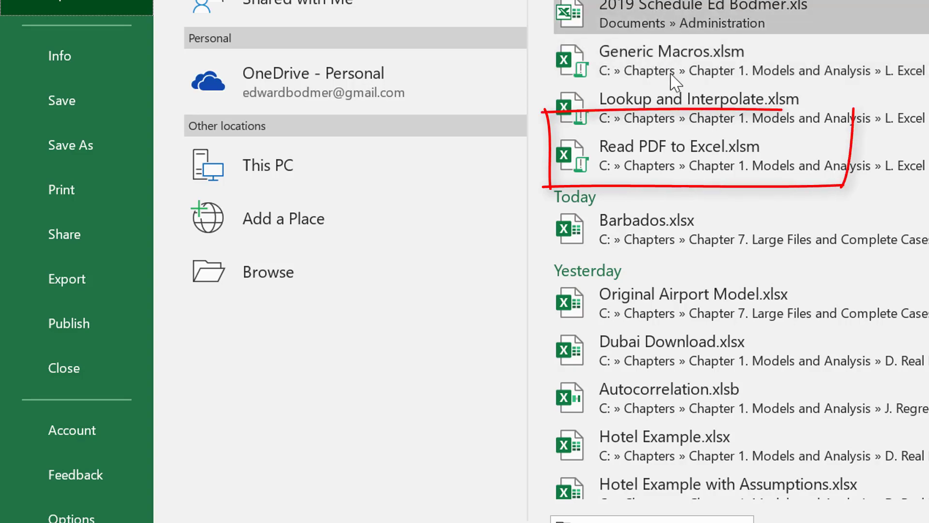
{"action": "left_click", "coordinate": [664, 153]}
{"action": "left_click", "coordinate": [664, 153]}
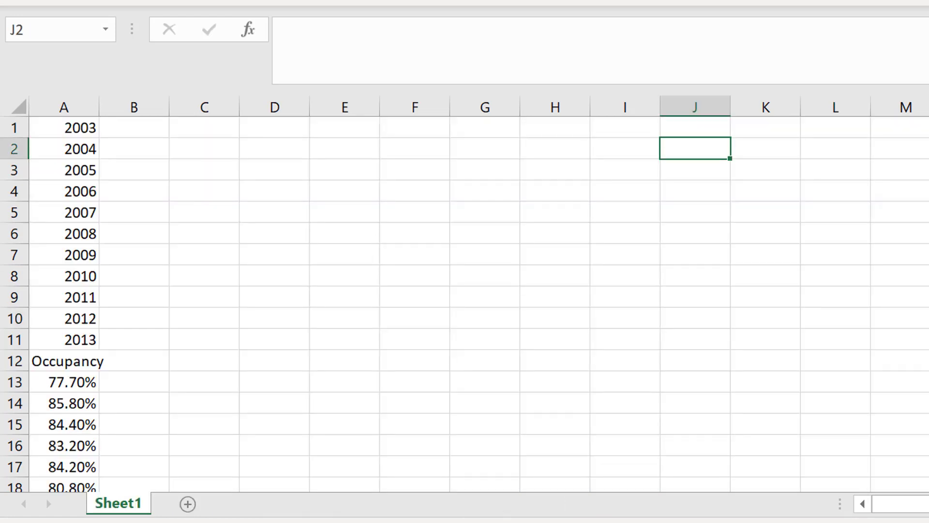
{"action": "key", "text": "Left"}
{"action": "key", "text": "Left"}
{"action": "key", "text": "Left"}
{"action": "key", "text": "Left"}
{"action": "key", "text": "Left"}
{"action": "key", "text": "Left"}
{"action": "key", "text": "Left"}
{"action": "key", "text": "ctrl+Home"}
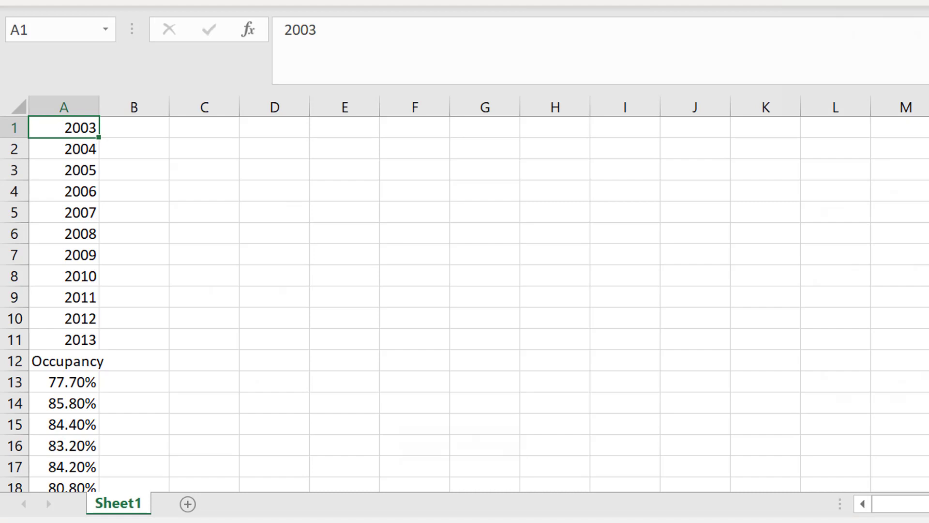
{"action": "key", "text": "ctrl+shift+r"}
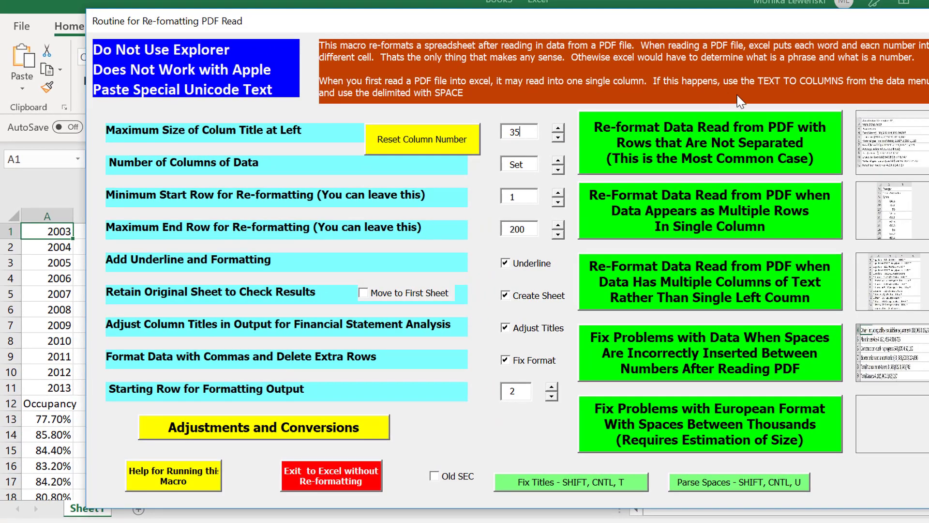
Run the single-column re-format without year row breaks, then widen column A for the labels.
{"action": "left_click", "coordinate": [683, 236]}
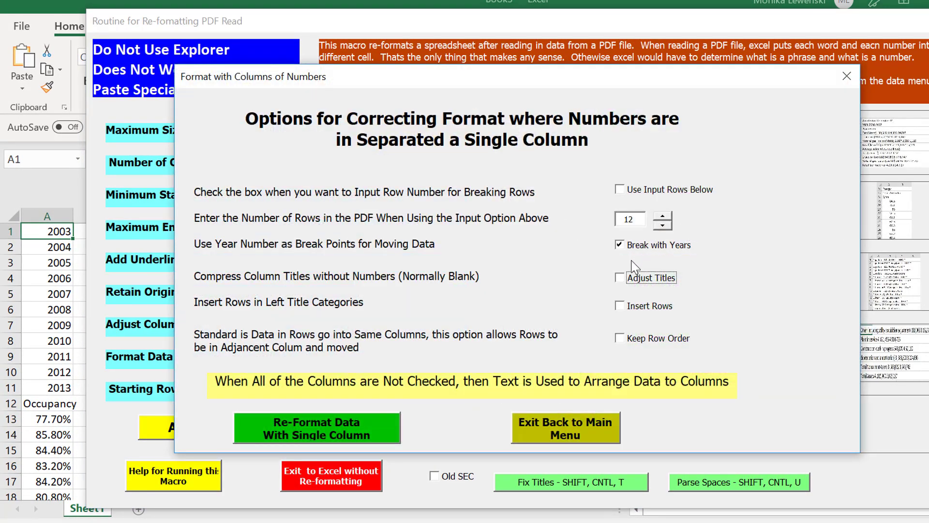
{"action": "left_click", "coordinate": [620, 245]}
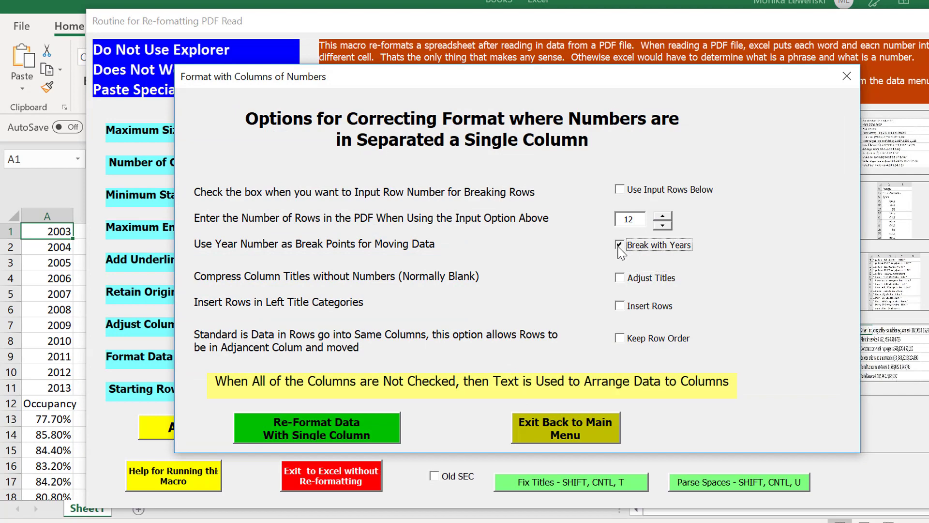
{"action": "left_click", "coordinate": [326, 421]}
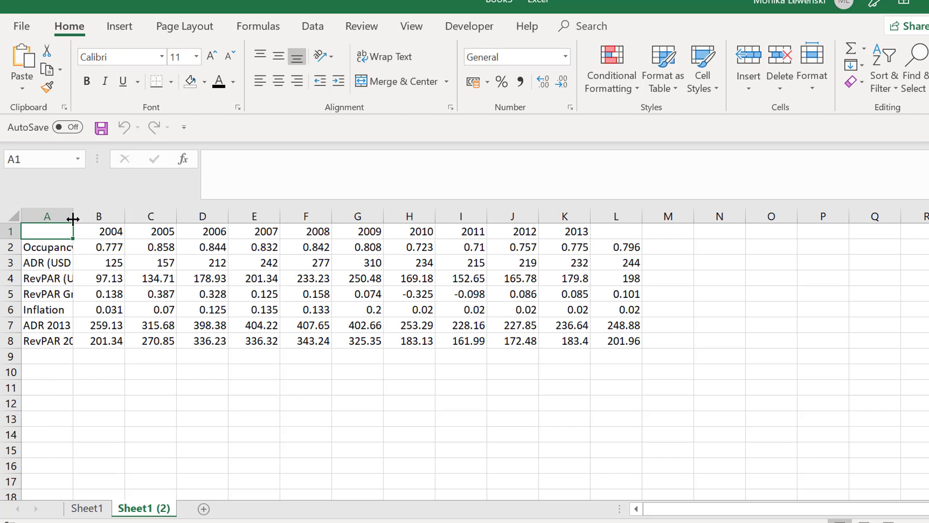
{"action": "left_click_drag", "start_coordinate": [74, 217], "coordinate": [183, 235]}
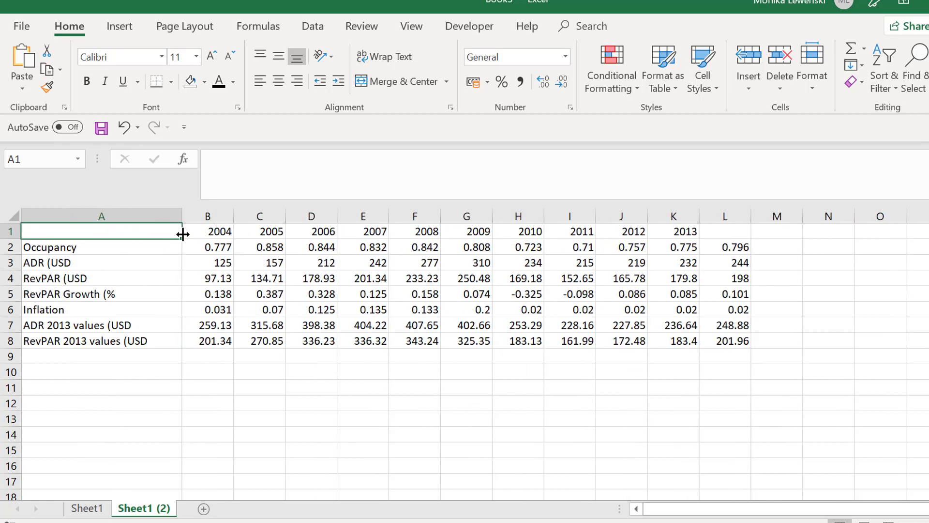
{"action": "key", "text": "Down"}
{"action": "key", "text": "Down"}
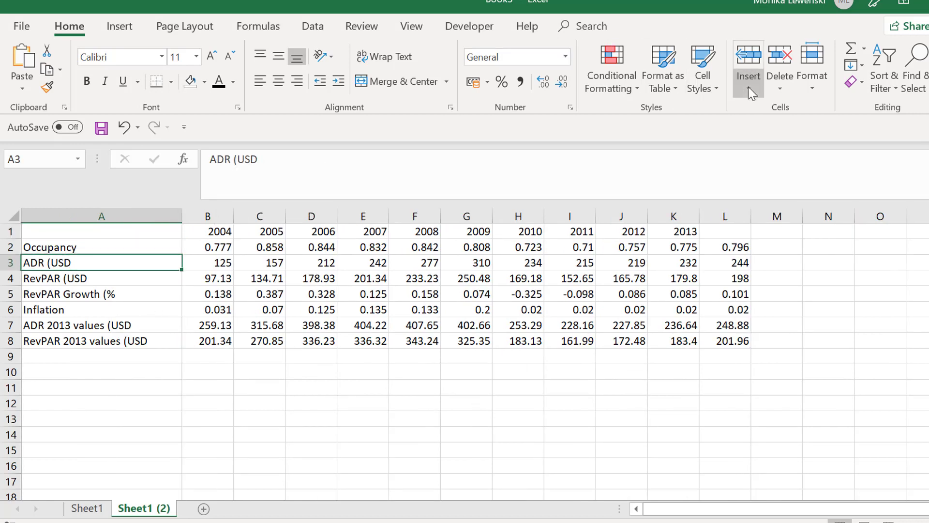
Close the scratch workbook without saving and return to the Hotel Example workbook.
{"action": "key", "text": "ctrl+w"}
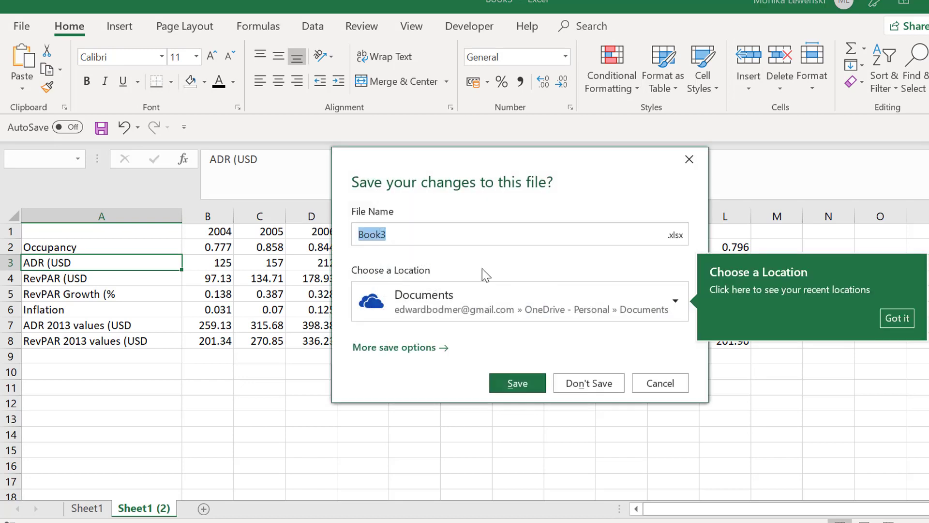
{"action": "left_click", "coordinate": [587, 382]}
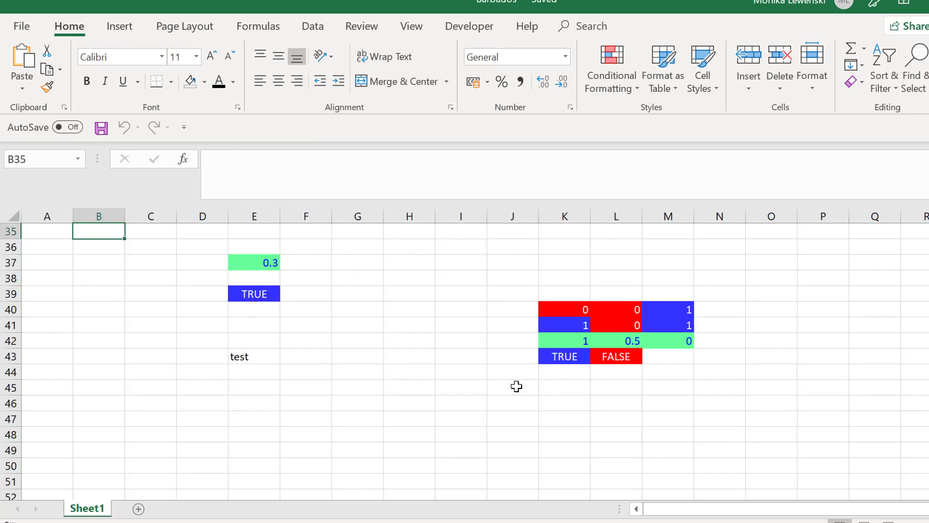
{"action": "mouse_move", "coordinate": [764, 509]}
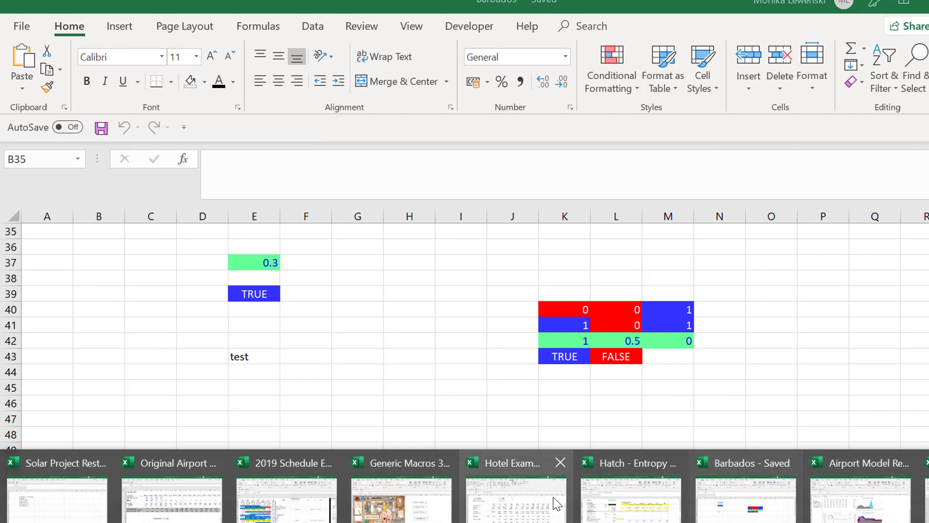
{"action": "left_click", "coordinate": [502, 508]}
Step through neighbouring sheets past Dubai Data, ending on Supply and Demand.
{"action": "left_click", "coordinate": [462, 343]}
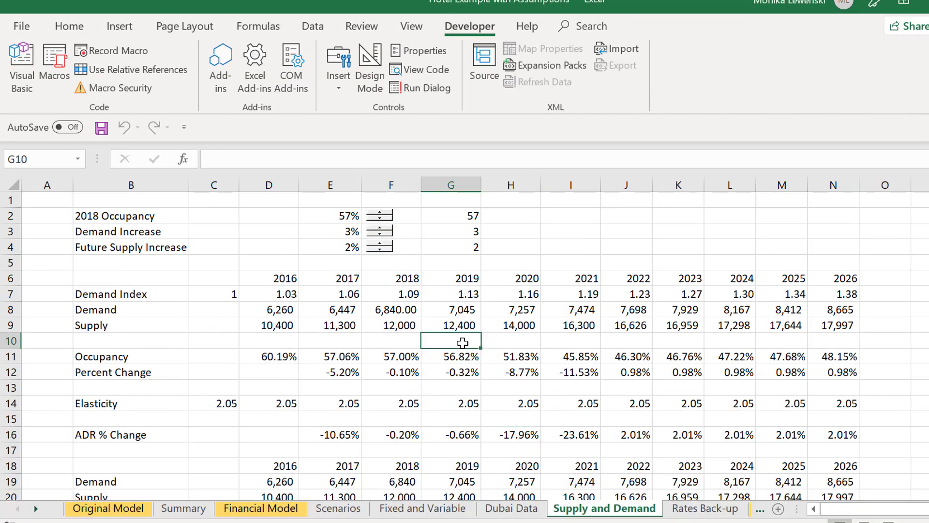
{"action": "key", "text": "ctrl+Page_Down"}
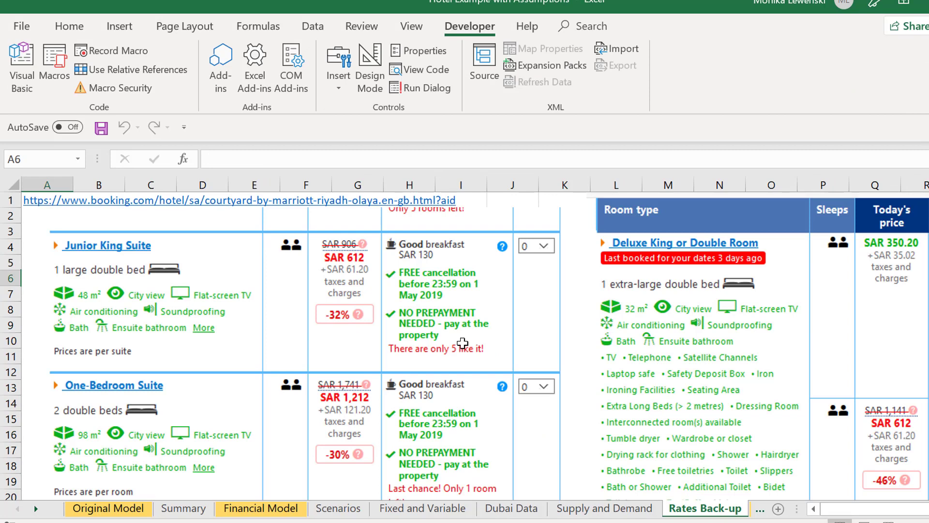
{"action": "key", "text": "ctrl+Page_Up"}
{"action": "key", "text": "ctrl+Page_Down"}
{"action": "key", "text": "ctrl+Page_Down"}
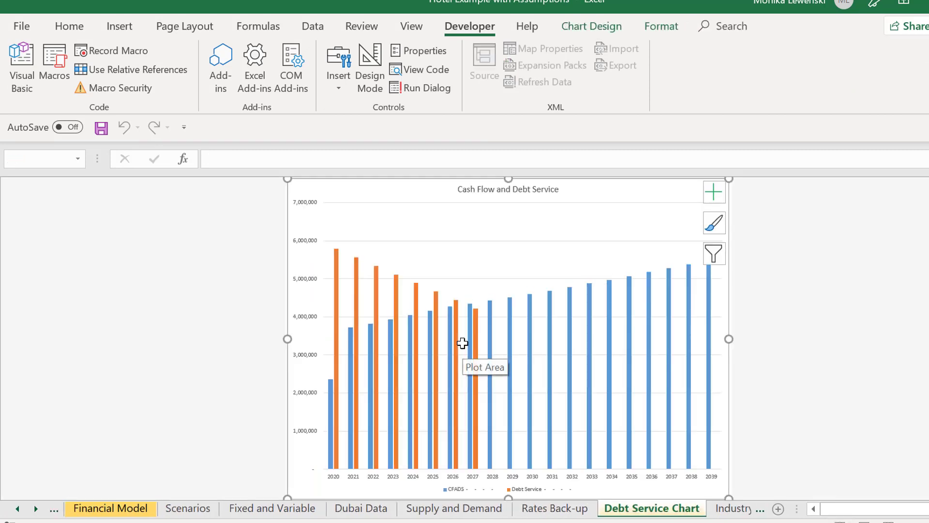
{"action": "key", "text": "ctrl+Page_Up"}
{"action": "key", "text": "ctrl+Page_Up"}
{"action": "key", "text": "ctrl+Page_Up"}
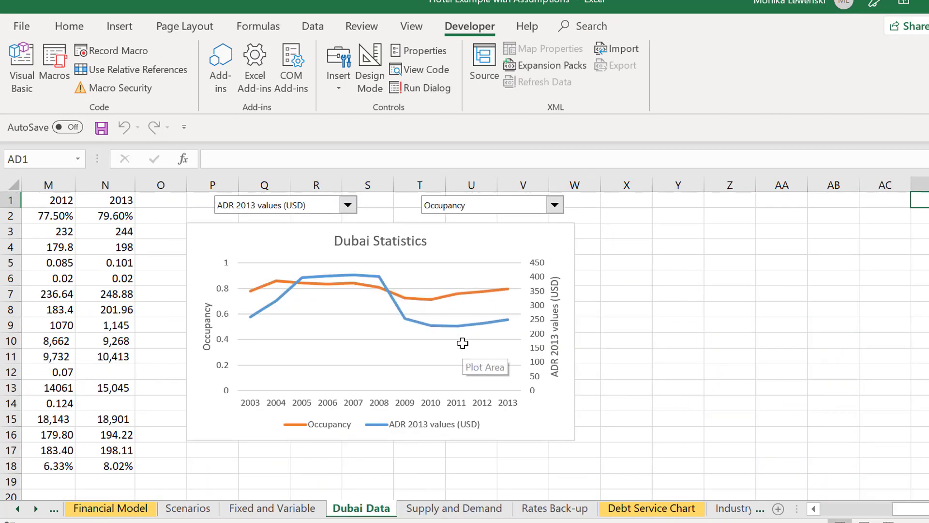
{"action": "key", "text": "ctrl+Page_Down"}
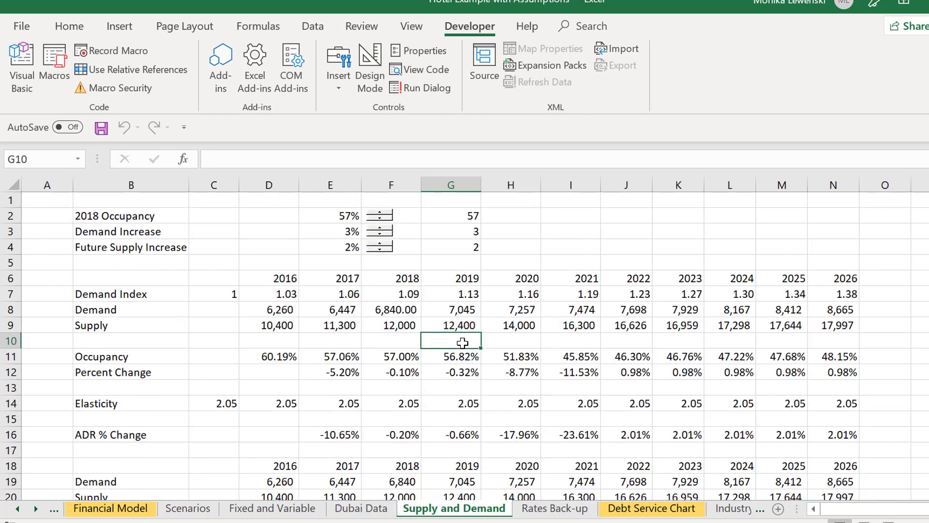
{"action": "key", "text": "ctrl+Page_Up"}
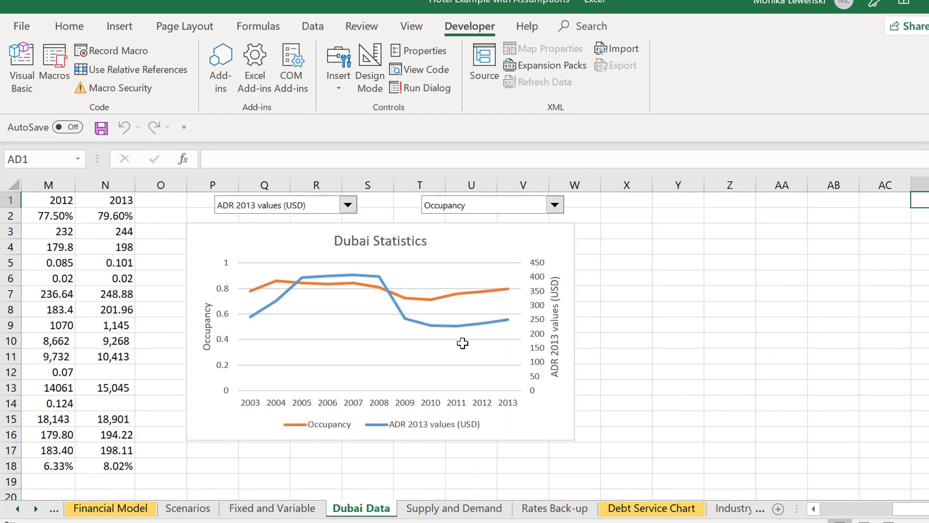
{"action": "key", "text": "Left"}
{"action": "key", "text": "Left"}
{"action": "key", "text": "Left"}
{"action": "key", "text": "Left"}
{"action": "key", "text": "Left"}
{"action": "key", "text": "Left"}
{"action": "key", "text": "Left"}
{"action": "key", "text": "Left"}
{"action": "key", "text": "Left"}
{"action": "key", "text": "Left"}
{"action": "key", "text": "Left"}
{"action": "key", "text": "Left"}
{"action": "key", "text": "Left"}
{"action": "key", "text": "Left"}
{"action": "key", "text": "Left"}
{"action": "key", "text": "Left"}
{"action": "key", "text": "Left"}
{"action": "key", "text": "Left"}
{"action": "key", "text": "Left"}
{"action": "key", "text": "Left"}
{"action": "key", "text": "Left"}
{"action": "key", "text": "Left"}
{"action": "key", "text": "Left"}
{"action": "key", "text": "Left"}
{"action": "key", "text": "Left"}
{"action": "key", "text": "Left"}
{"action": "key", "text": "Left"}
{"action": "key", "text": "Left"}
{"action": "key", "text": "Left"}
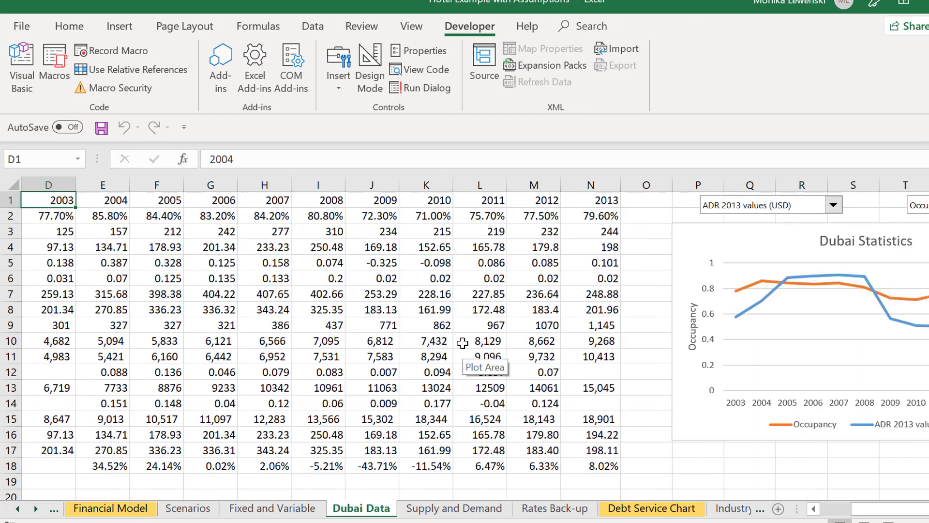
{"action": "key", "text": "Page_Down"}
{"action": "key", "text": "Down"}
{"action": "key", "text": "Down"}
{"action": "key", "text": "Down"}
{"action": "key", "text": "Up"}
{"action": "key", "text": "Page_Up"}
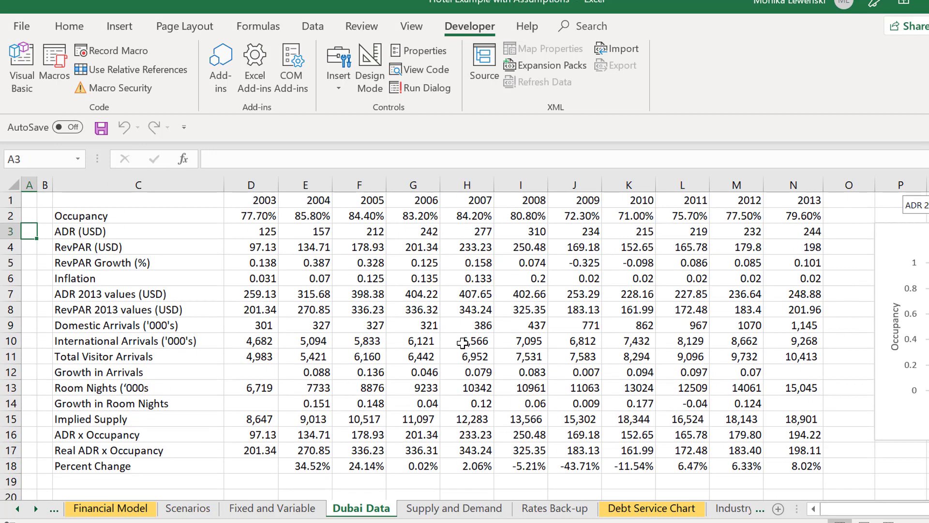
{"action": "key", "text": "Right"}
{"action": "key", "text": "Right"}
{"action": "key", "text": "Right"}
{"action": "key", "text": "Right"}
{"action": "key", "text": "Right"}
{"action": "key", "text": "Right"}
{"action": "key", "text": "Right"}
{"action": "key", "text": "Right"}
{"action": "key", "text": "Right"}
{"action": "key", "text": "Right"}
{"action": "key", "text": "Right"}
{"action": "key", "text": "Right"}
{"action": "key", "text": "Right"}
{"action": "key", "text": "Right"}
{"action": "key", "text": "Right"}
{"action": "key", "text": "Right"}
{"action": "key", "text": "Right"}
{"action": "key", "text": "Right"}
{"action": "key", "text": "Right"}
{"action": "key", "text": "Right"}
{"action": "key", "text": "Right"}
{"action": "key", "text": "Right"}
{"action": "key", "text": "Right"}
{"action": "key", "text": "Right"}
{"action": "key", "text": "Right"}
{"action": "key", "text": "Right"}
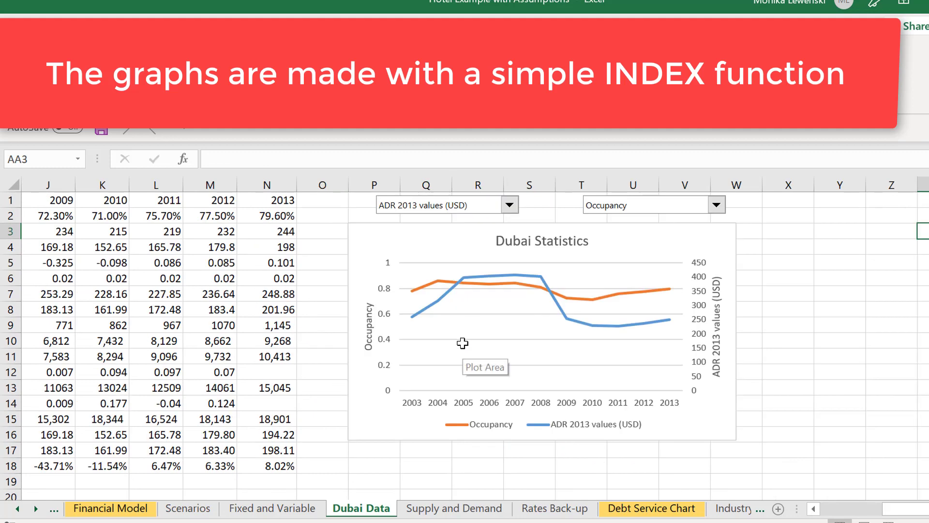
{"action": "left_click", "coordinate": [513, 207]}
{"action": "key", "text": "Down"}
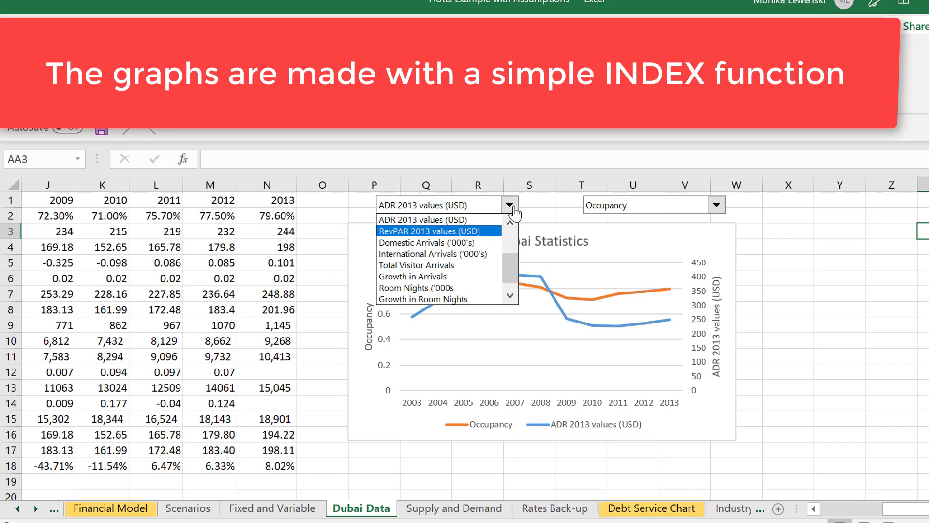
{"action": "key", "text": "Return"}
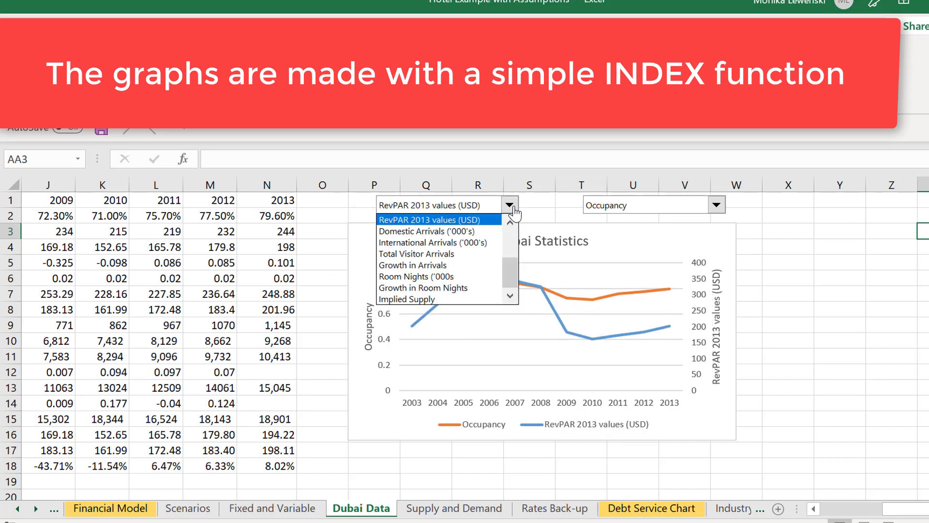
{"action": "left_click", "coordinate": [476, 244]}
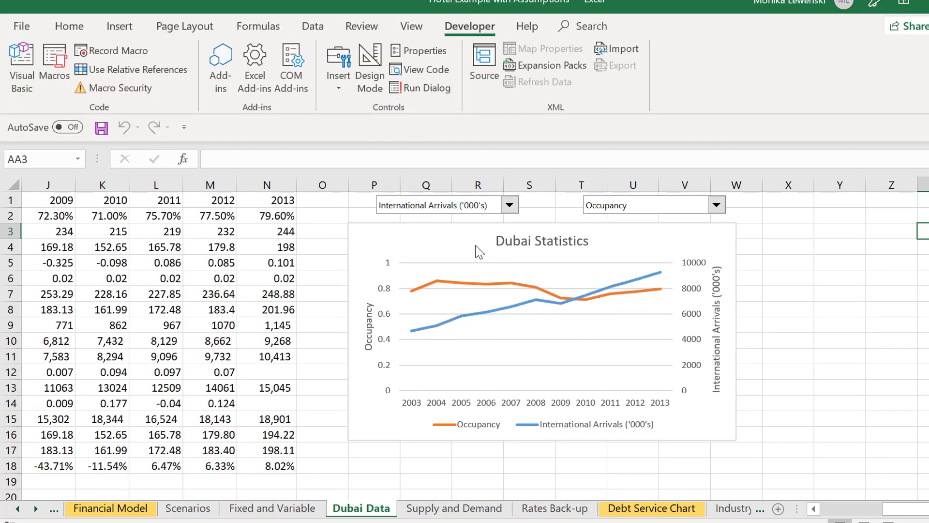
{"action": "left_click", "coordinate": [511, 207]}
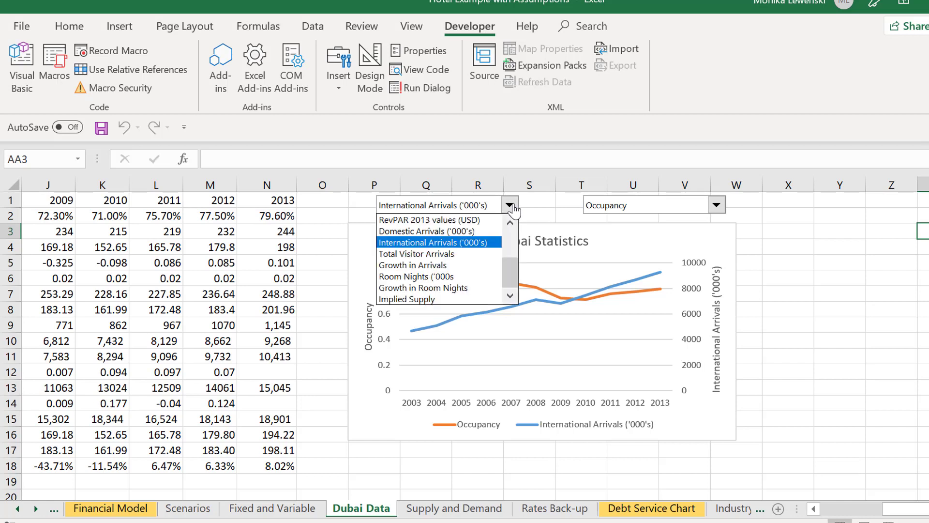
{"action": "key", "text": "Home"}
{"action": "key", "text": "Down"}
{"action": "key", "text": "Down"}
{"action": "key", "text": "Down"}
{"action": "key", "text": "Escape"}
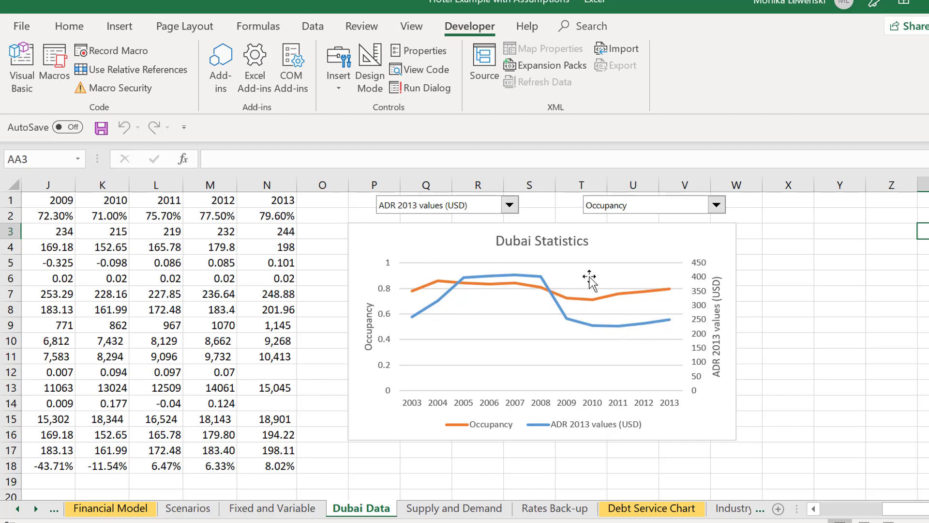
Inspect the Dubai Data percent-change formulas and the INDEX formulas feeding ADR and occupancy.
{"action": "left_click", "coordinate": [387, 471]}
{"action": "key", "text": "Left"}
{"action": "key", "text": "Left"}
{"action": "key", "text": "Left"}
{"action": "key", "text": "Left"}
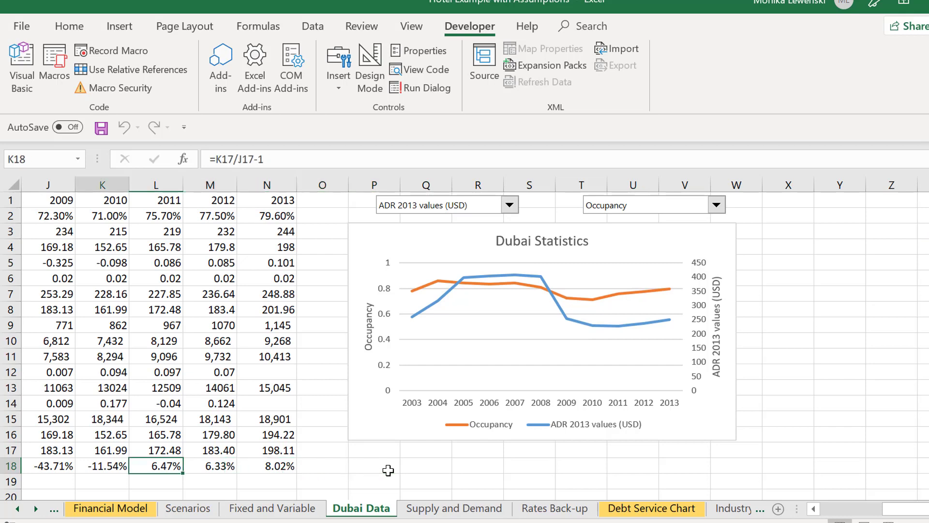
{"action": "key", "text": "Home"}
{"action": "key", "text": "Page_Down"}
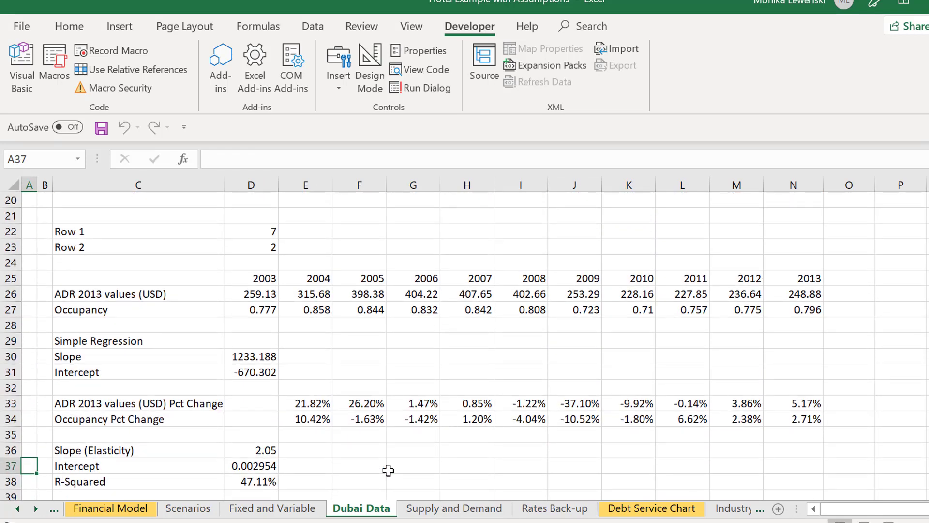
{"action": "key", "text": "Up"}
{"action": "key", "text": "Up"}
{"action": "key", "text": "Up"}
{"action": "key", "text": "Up"}
{"action": "key", "text": "Right"}
{"action": "key", "text": "Right"}
{"action": "key", "text": "Right"}
{"action": "key", "text": "Right"}
{"action": "key", "text": "Up"}
{"action": "key", "text": "Up"}
{"action": "key", "text": "Up"}
{"action": "key", "text": "Up"}
{"action": "key", "text": "Up"}
{"action": "key", "text": "Up"}
{"action": "key", "text": "Up"}
{"action": "key", "text": "Up"}
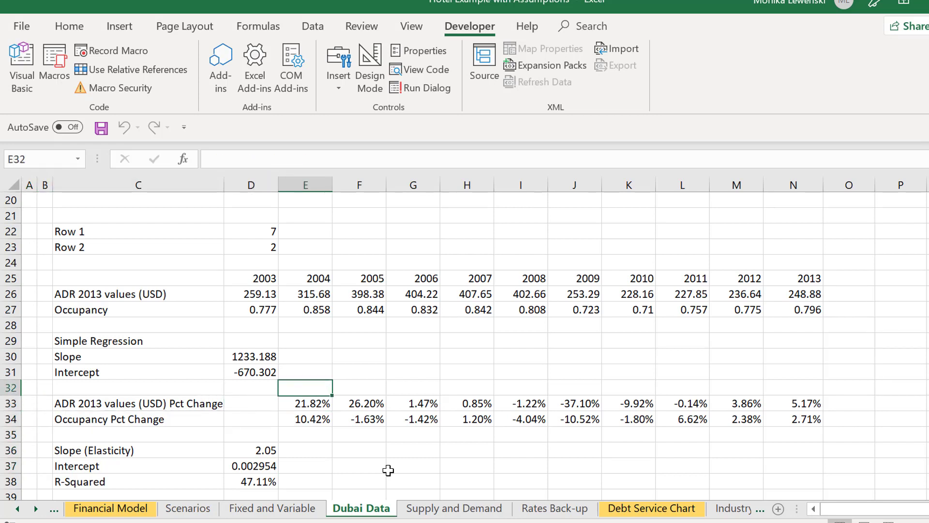
{"action": "key", "text": "Down"}
{"action": "key", "text": "Down"}
Check the SLOPE formula giving the 2.05 elasticity and the Intercept below it.
{"action": "key", "text": "Left"}
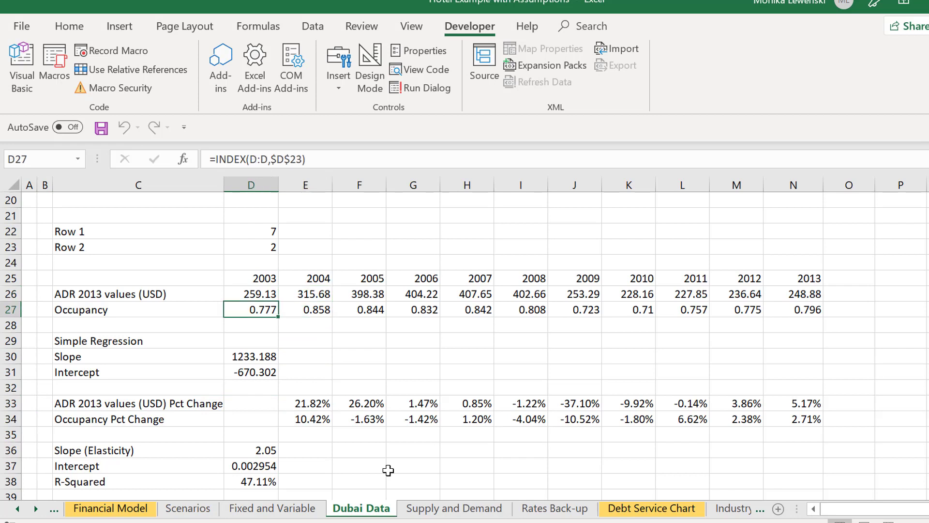
{"action": "key", "text": "Left"}
{"action": "key", "text": "Down"}
{"action": "key", "text": "Down"}
{"action": "key", "text": "Down"}
{"action": "key", "text": "Right"}
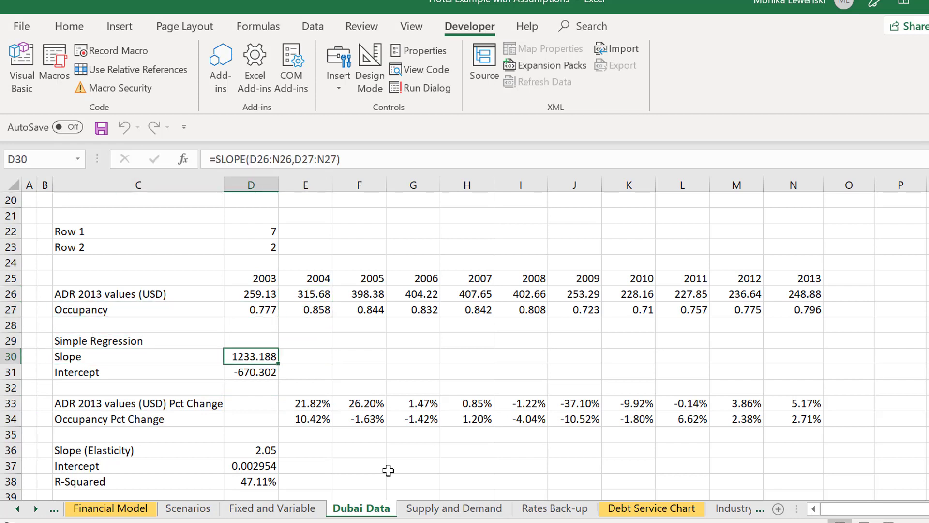
{"action": "key", "text": "Up"}
{"action": "key", "text": "Up"}
{"action": "key", "text": "Up"}
{"action": "key", "text": "Down"}
{"action": "key", "text": "Down"}
{"action": "key", "text": "Down"}
{"action": "key", "text": "Down"}
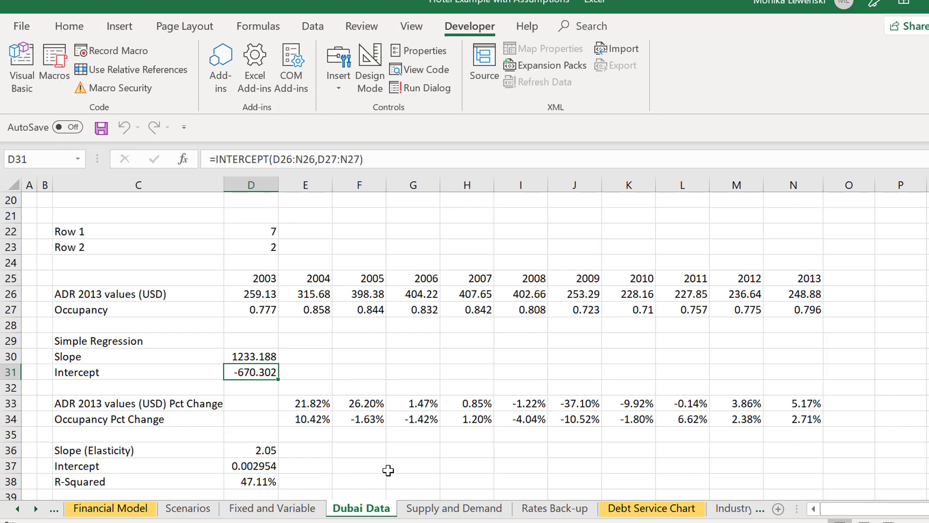
{"action": "key", "text": "Up"}
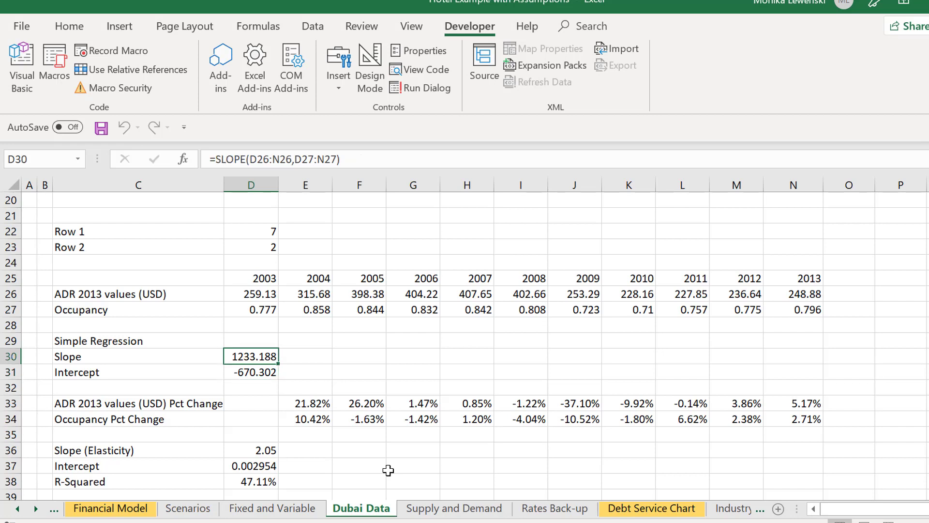
{"action": "key", "text": "Down"}
{"action": "key", "text": "Down"}
{"action": "key", "text": "Down"}
{"action": "key", "text": "Down"}
{"action": "key", "text": "Down"}
{"action": "key", "text": "Down"}
{"action": "key", "text": "Down"}
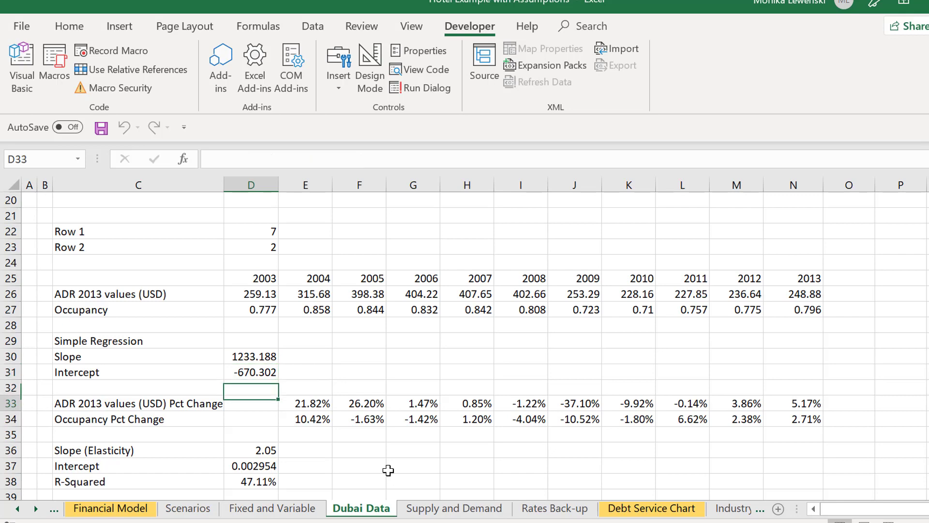
Review the lower regression results, including R-squared 47.11%, and the LN formula's referenced cell.
{"action": "key", "text": "Down"}
{"action": "key", "text": "Down"}
{"action": "key", "text": "Down"}
{"action": "key", "text": "Down"}
{"action": "key", "text": "Down"}
{"action": "key", "text": "Down"}
{"action": "key", "text": "Down"}
{"action": "key", "text": "Down"}
{"action": "key", "text": "Down"}
{"action": "key", "text": "Down"}
{"action": "key", "text": "Down"}
{"action": "key", "text": "Down"}
{"action": "key", "text": "Down"}
{"action": "key", "text": "Down"}
{"action": "key", "text": "Down"}
{"action": "key", "text": "Down"}
{"action": "key", "text": "Down"}
{"action": "key", "text": "Down"}
{"action": "key", "text": "Down"}
{"action": "key", "text": "Down"}
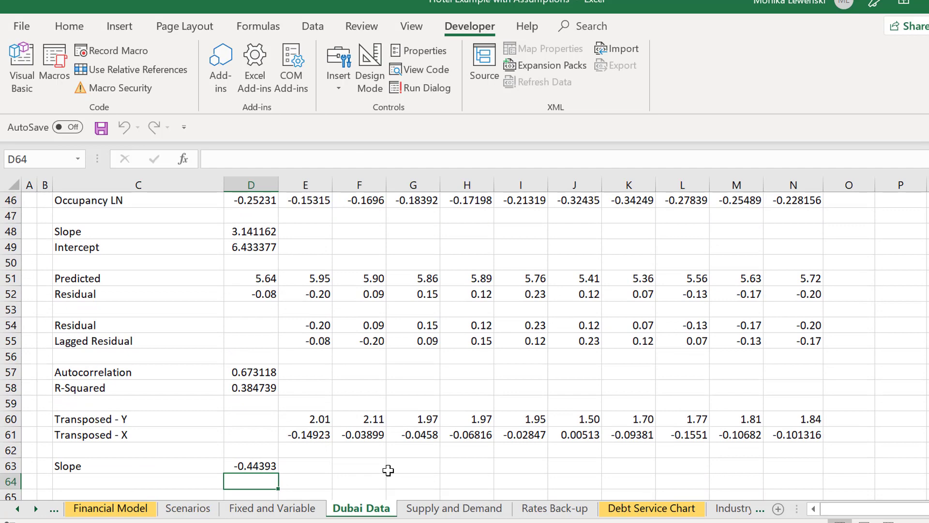
{"action": "key", "text": "Up"}
{"action": "key", "text": "Up"}
{"action": "key", "text": "Up"}
{"action": "key", "text": "Up"}
{"action": "key", "text": "Up"}
{"action": "key", "text": "Up"}
{"action": "key", "text": "Up"}
{"action": "key", "text": "Up"}
{"action": "key", "text": "Up"}
{"action": "key", "text": "Up"}
{"action": "key", "text": "Up"}
{"action": "key", "text": "Up"}
{"action": "key", "text": "Up"}
{"action": "key", "text": "Up"}
{"action": "key", "text": "Up"}
{"action": "key", "text": "Up"}
{"action": "key", "text": "Up"}
{"action": "key", "text": "Up"}
{"action": "key", "text": "Up"}
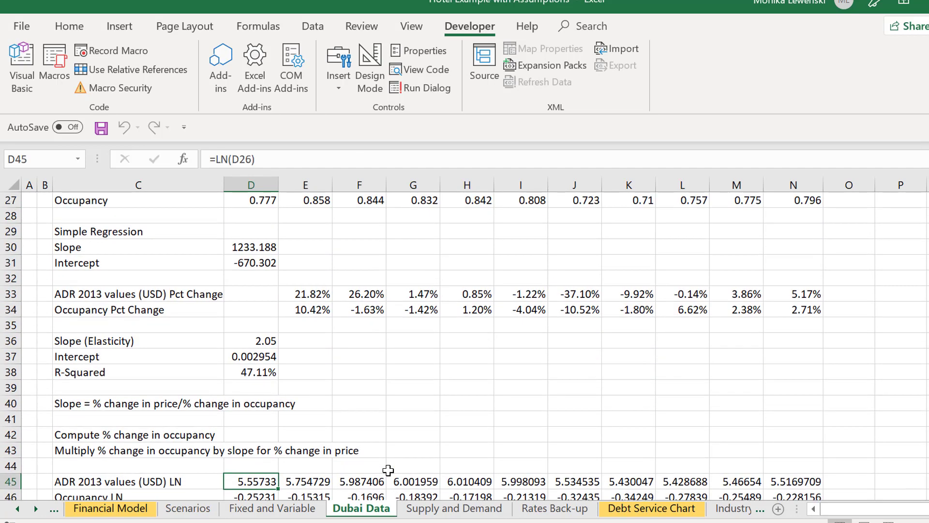
{"action": "key", "text": "Down"}
{"action": "key", "text": "Down"}
{"action": "key", "text": "Down"}
{"action": "key", "text": "Down"}
{"action": "key", "text": "Down"}
{"action": "key", "text": "Down"}
{"action": "key", "text": "Down"}
{"action": "key", "text": "Down"}
{"action": "key", "text": "Up"}
{"action": "key", "text": "Up"}
{"action": "key", "text": "Up"}
{"action": "key", "text": "Up"}
{"action": "key", "text": "Up"}
{"action": "key", "text": "Up"}
{"action": "key", "text": "Up"}
{"action": "key", "text": "Up"}
{"action": "key", "text": "Up"}
{"action": "key", "text": "Down"}
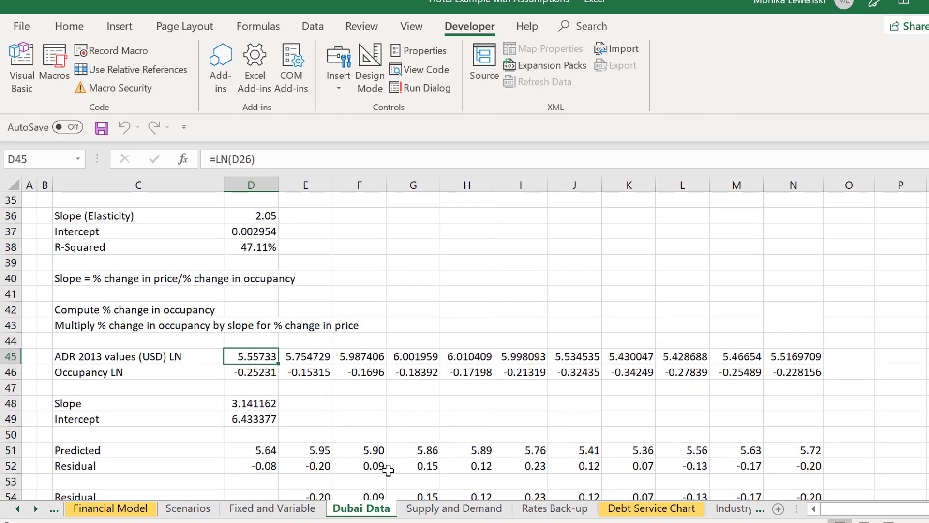
{"action": "key", "text": "ctrl+bracketleft"}
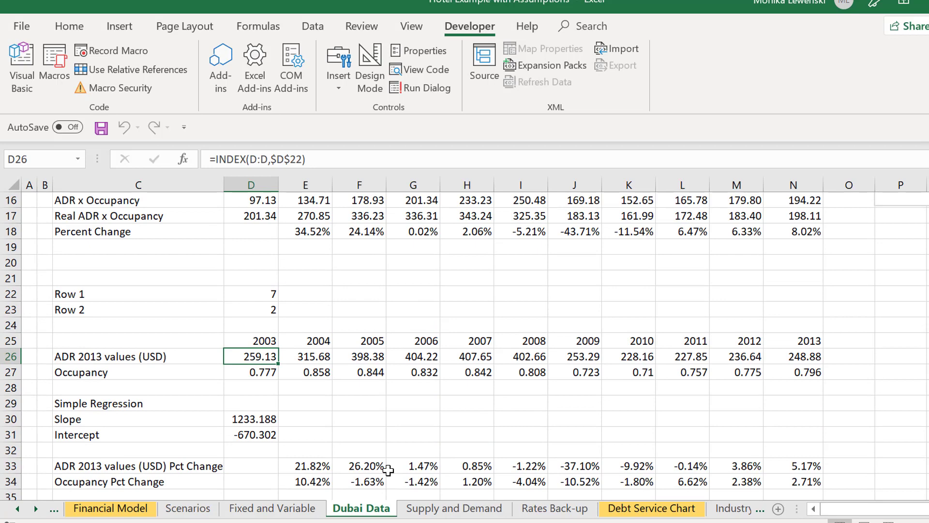
{"action": "key", "text": "Down"}
{"action": "key", "text": "Down"}
{"action": "key", "text": "Down"}
{"action": "key", "text": "Down"}
{"action": "key", "text": "Down"}
{"action": "key", "text": "Down"}
{"action": "key", "text": "Down"}
{"action": "key", "text": "Down"}
{"action": "key", "text": "Down"}
{"action": "key", "text": "Down"}
{"action": "key", "text": "Down"}
{"action": "key", "text": "Down"}
Rewrite the first ADR change cell E33 as =LN(E26/D26).
{"action": "key", "text": "Up"}
{"action": "key", "text": "Up"}
{"action": "key", "text": "Up"}
{"action": "key", "text": "Up"}
{"action": "key", "text": "Up"}
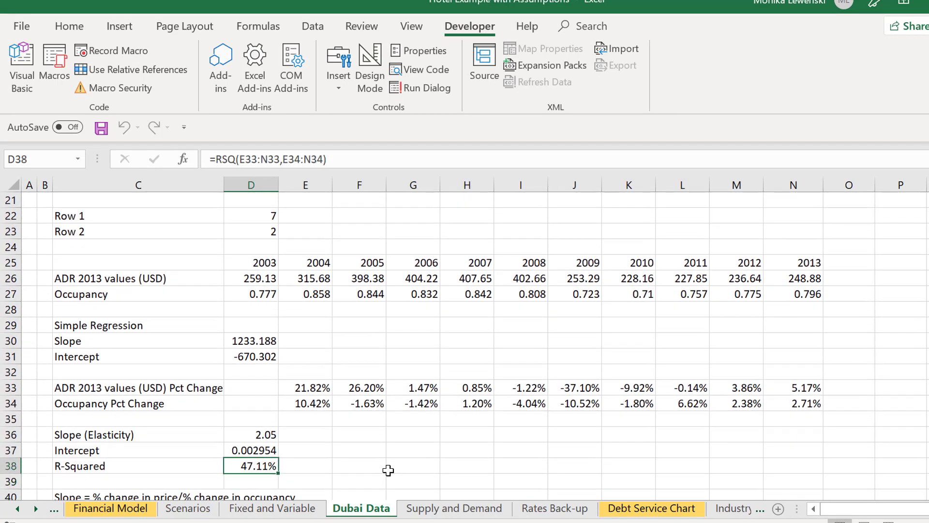
{"action": "key", "text": "Right"}
{"action": "key", "text": "F2"}
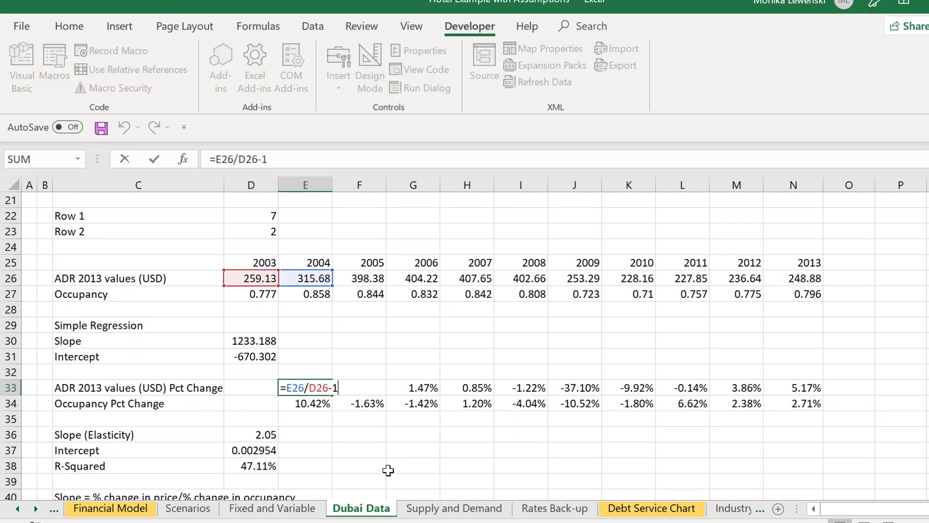
{"action": "key", "text": "Escape"}
{"action": "type", "text": "=ln("}
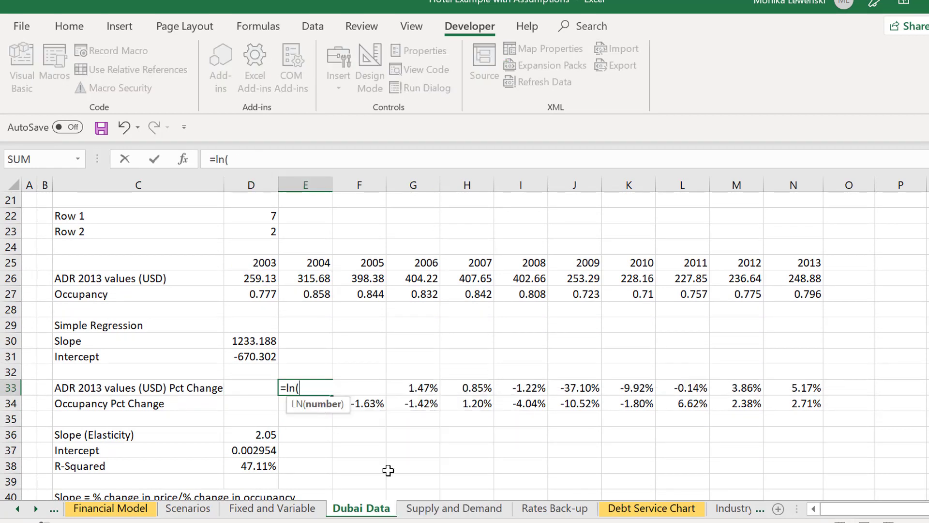
{"action": "key", "text": "Up"}
{"action": "key", "text": "Up"}
{"action": "key", "text": "Up"}
{"action": "key", "text": "Up"}
{"action": "key", "text": "Up"}
{"action": "key", "text": "Up"}
{"action": "key", "text": "Up"}
{"action": "type", "text": "/"}
{"action": "key", "text": "Left"}
{"action": "key", "text": "Up"}
{"action": "key", "text": "Up"}
{"action": "key", "text": "Up"}
{"action": "key", "text": "Up"}
{"action": "key", "text": "Up"}
{"action": "key", "text": "Up"}
{"action": "key", "text": "Up"}
{"action": "type", "text": ")"}
{"action": "key", "text": "Return"}
Replace the occupancy change formula in E34 with =LN(E27/D27).
{"action": "key", "text": "F2"}
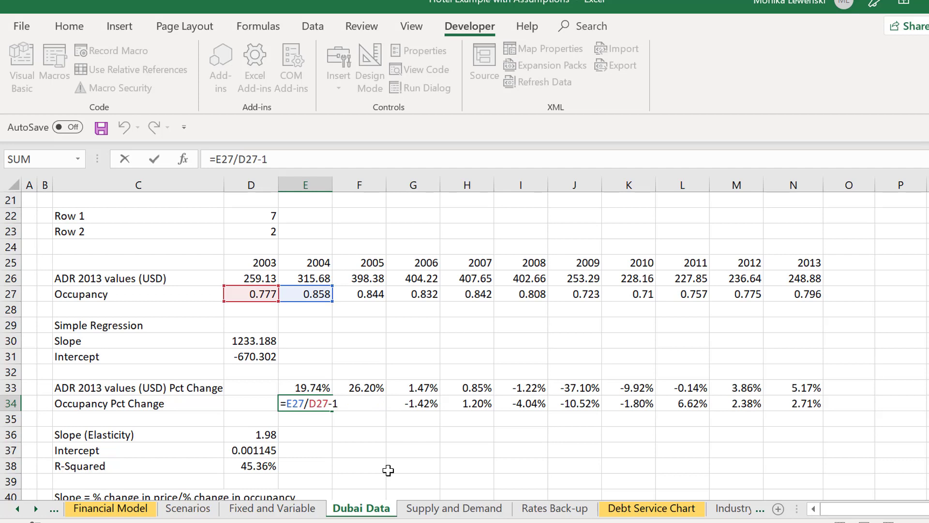
{"action": "key", "text": "BackSpace"}
{"action": "key", "text": "BackSpace"}
{"action": "key", "text": "BackSpace"}
{"action": "key", "text": "BackSpace"}
{"action": "key", "text": "BackSpace"}
{"action": "key", "text": "BackSpace"}
{"action": "key", "text": "BackSpace"}
{"action": "key", "text": "BackSpace"}
{"action": "key", "text": "BackSpace"}
{"action": "type", "text": "ln("}
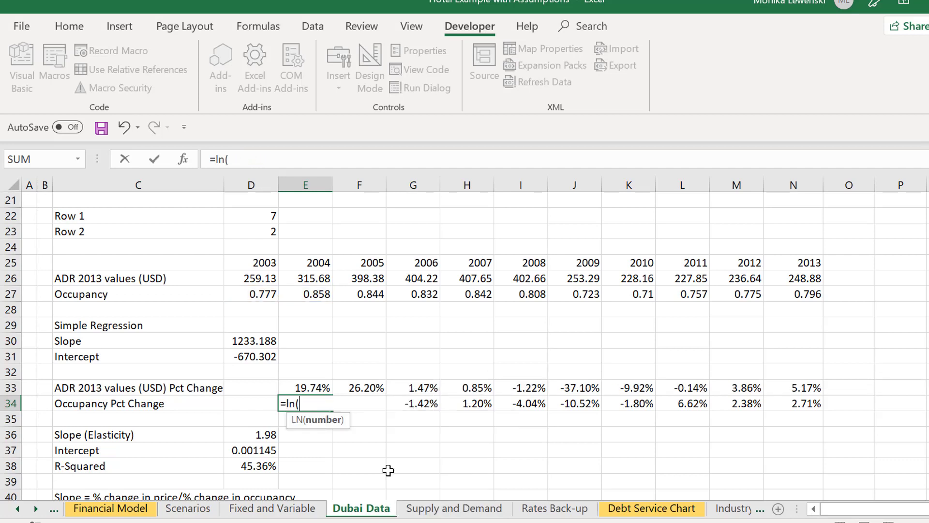
{"action": "left_click", "coordinate": [323, 294]}
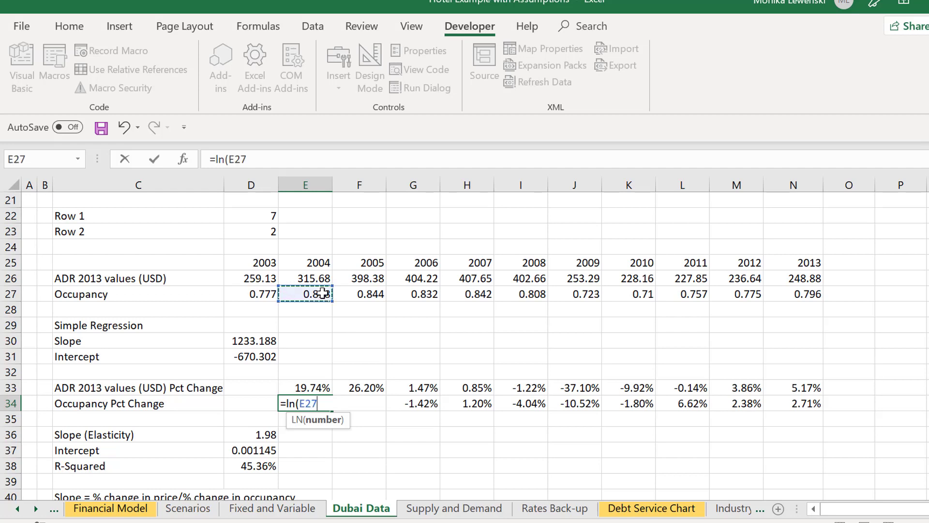
{"action": "type", "text": "/"}
{"action": "left_click", "coordinate": [257, 291]}
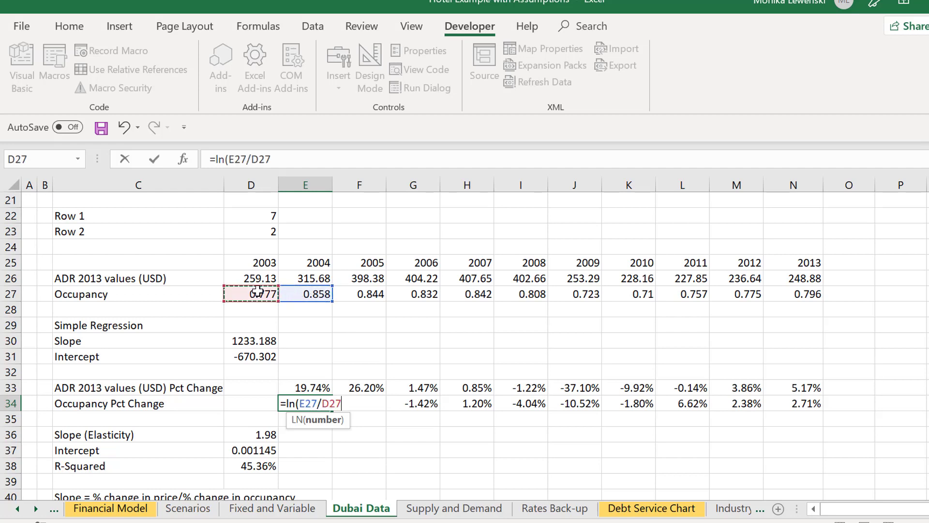
{"action": "key", "text": "Return"}
Fill the occupancy and ADR log-change formulas right through 2013.
{"action": "key", "text": "Up"}
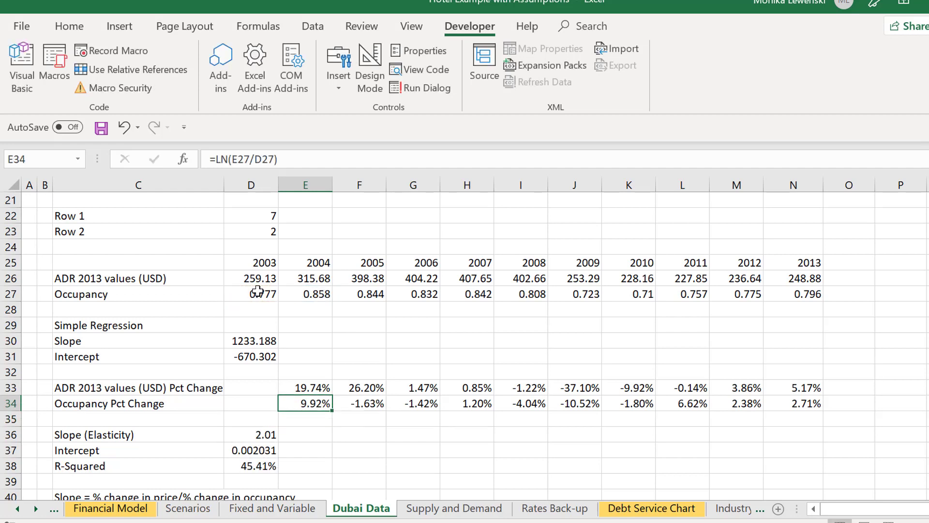
{"action": "key", "text": "ctrl+shift+Right"}
{"action": "key", "text": "ctrl+r"}
{"action": "key", "text": "Up"}
{"action": "key", "text": "shift+Right"}
{"action": "key", "text": "shift+Left"}
{"action": "key", "text": "ctrl+shift+Right"}
{"action": "key", "text": "ctrl+r"}
Go to the elasticity slope result, now 2.38.
{"action": "key", "text": "Down"}
{"action": "key", "text": "Down"}
{"action": "key", "text": "Down"}
{"action": "key", "text": "Down"}
{"action": "key", "text": "Down"}
{"action": "key", "text": "Down"}
{"action": "key", "text": "Left"}
{"action": "key", "text": "Left"}
{"action": "key", "text": "Up"}
{"action": "key", "text": "Up"}
{"action": "key", "text": "Up"}
{"action": "key", "text": "Up"}
{"action": "key", "text": "Right"}
{"action": "key", "text": "Down"}
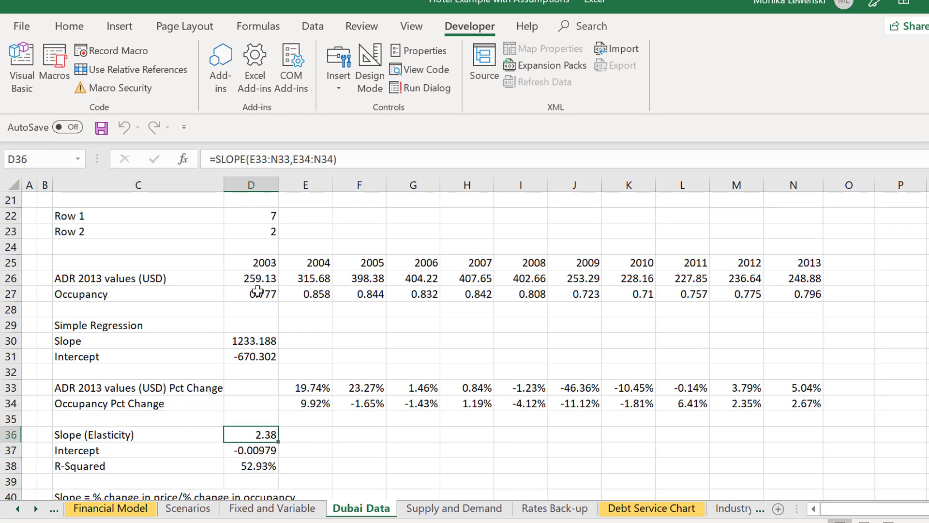
{"action": "key", "text": "F2"}
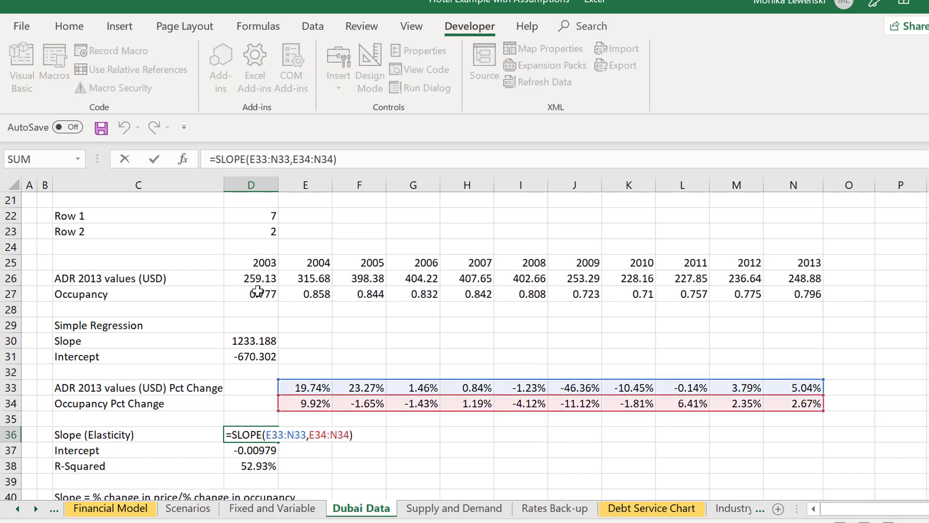
{"action": "key", "text": "Escape"}
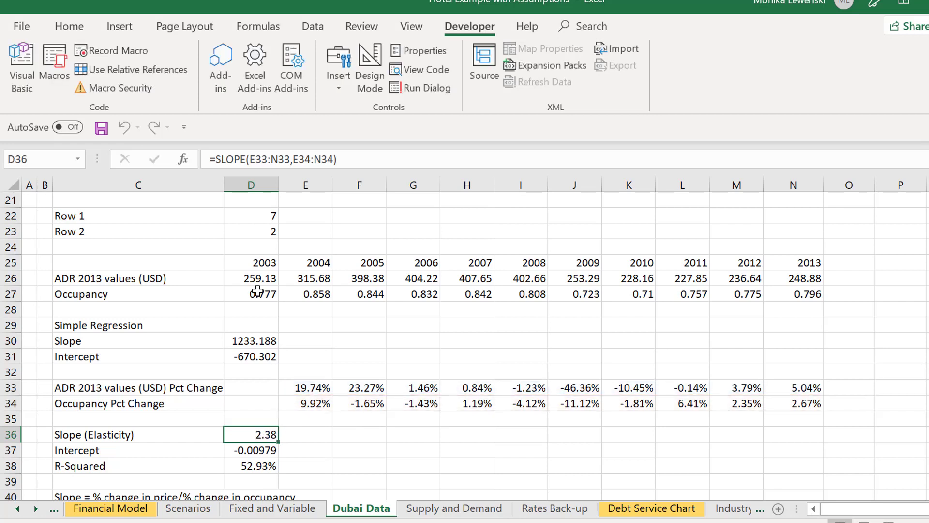
{"action": "key", "text": "Down"}
{"action": "key", "text": "Up"}
{"action": "key", "text": "F2"}
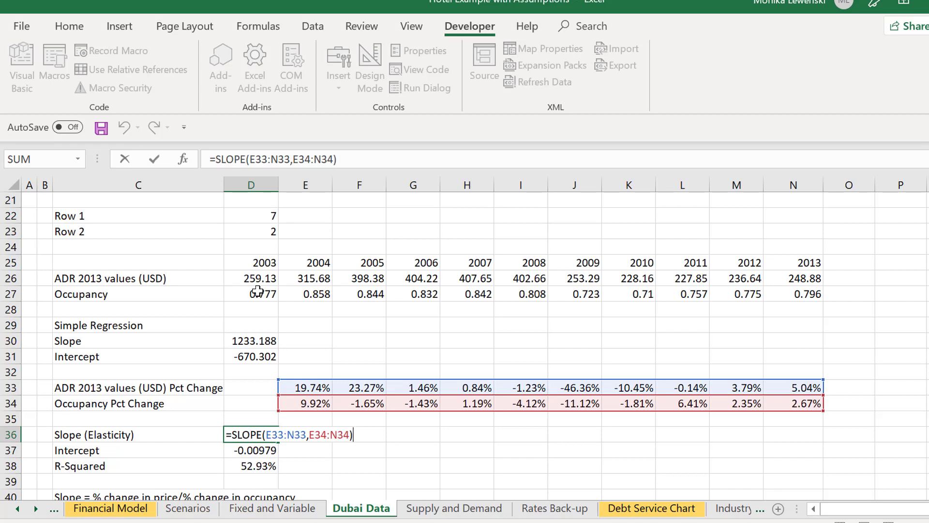
{"action": "key", "text": "Escape"}
{"action": "key", "text": "Down"}
{"action": "key", "text": "Down"}
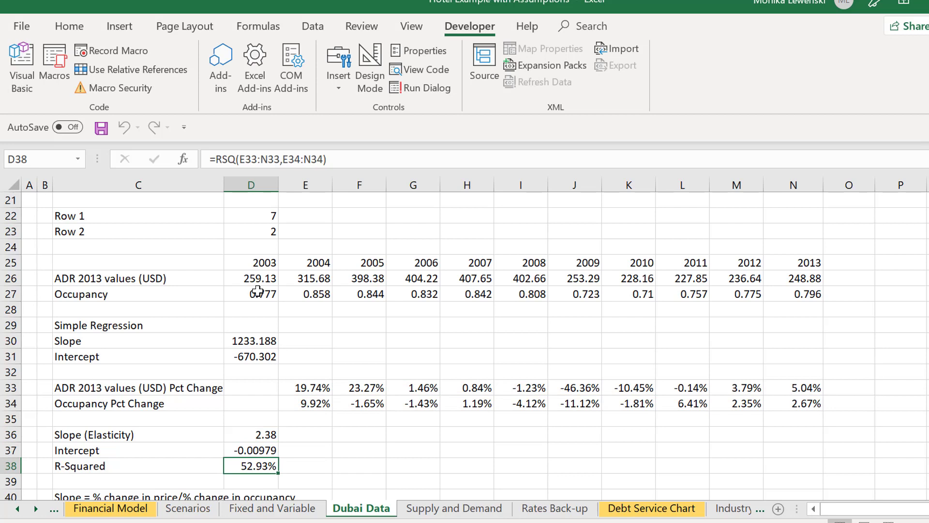
{"action": "key", "text": "Up"}
{"action": "key", "text": "Up"}
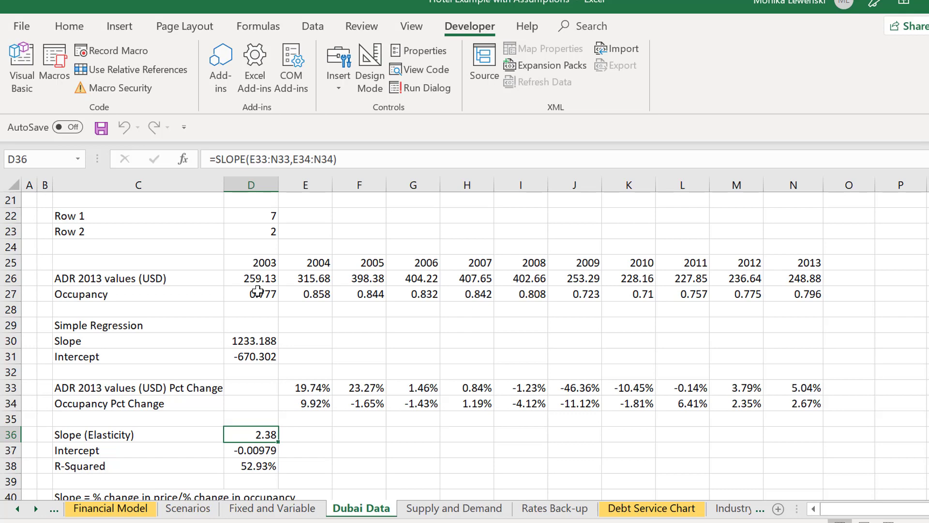
On Supply and Demand, check the Elasticity row linked to 'Dubai Data'!D36 across all years.
{"action": "key", "text": "ctrl+Page_Down"}
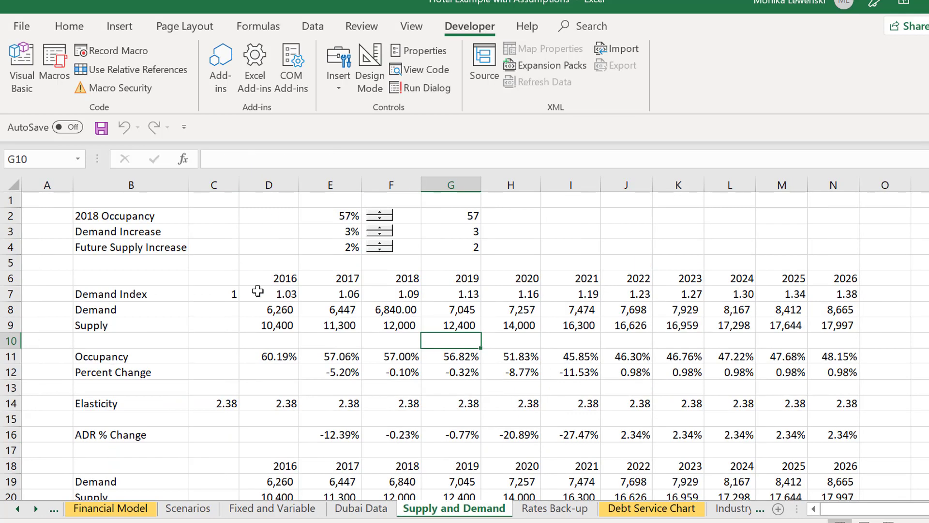
{"action": "key", "text": "Down"}
{"action": "key", "text": "Down"}
{"action": "key", "text": "Down"}
{"action": "key", "text": "Down"}
{"action": "key", "text": "Down"}
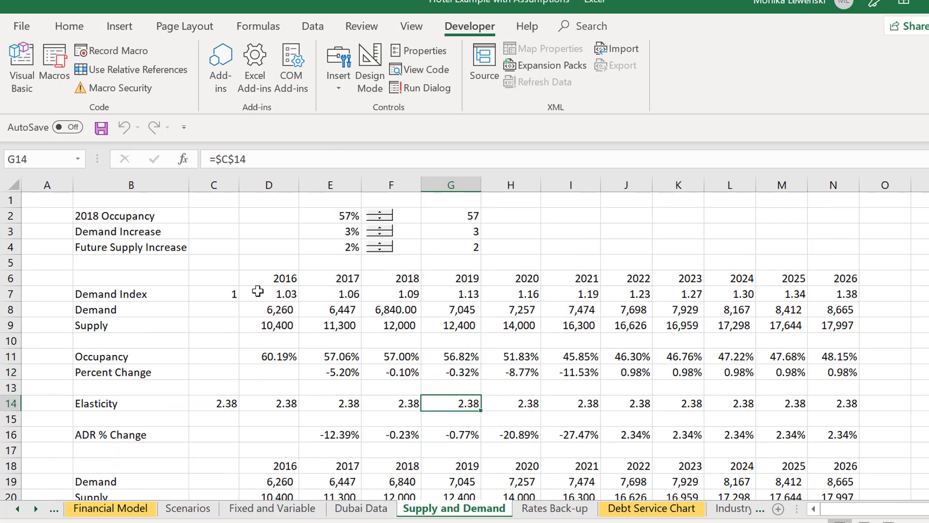
{"action": "key", "text": "Up"}
{"action": "key", "text": "Left"}
{"action": "key", "text": "Left"}
{"action": "key", "text": "Left"}
{"action": "key", "text": "Left"}
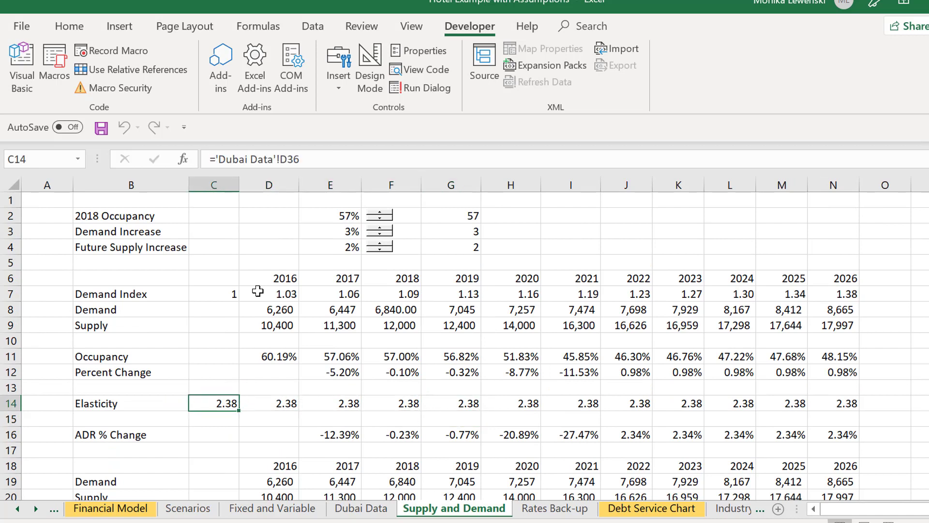
{"action": "key", "text": "Right"}
{"action": "key", "text": "ctrl+shift+Right"}
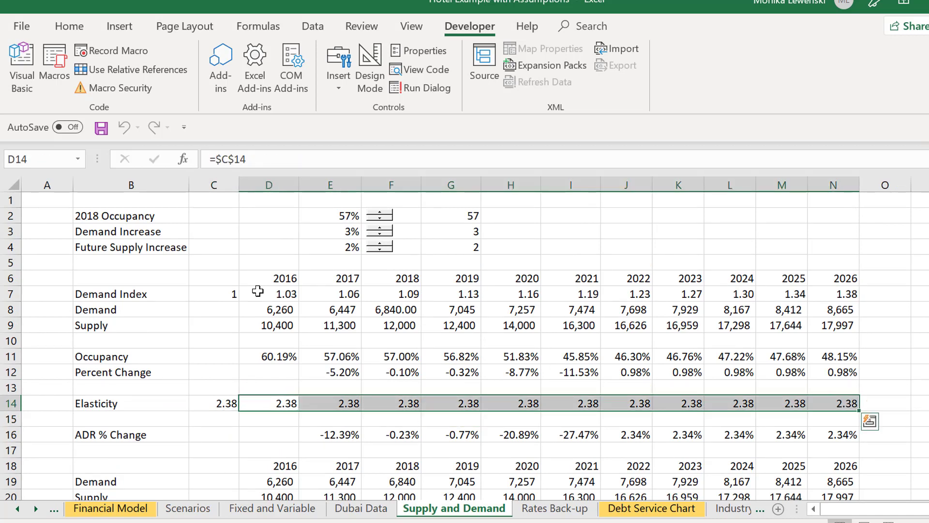
{"action": "key", "text": "Left"}
{"action": "key", "text": "Right"}
Enter =E14*E12 as the 2017 ADR % Change.
{"action": "key", "text": "Down"}
{"action": "key", "text": "Down"}
{"action": "key", "text": "Right"}
{"action": "key", "text": "Up"}
{"action": "key", "text": "Up"}
{"action": "key", "text": "Up"}
{"action": "key", "text": "Up"}
{"action": "key", "text": "F2"}
{"action": "key", "text": "Escape"}
{"action": "key", "text": "Down"}
{"action": "key", "text": "Down"}
{"action": "key", "text": "Down"}
{"action": "key", "text": "Down"}
{"action": "type", "text": "=E14*E12"}
{"action": "key", "text": "ctrl+Return"}
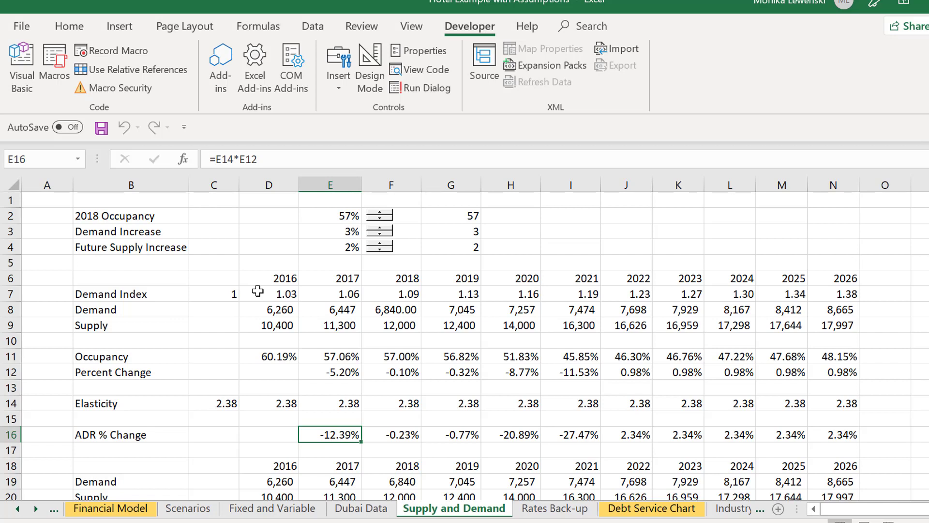
Compare the ADR % Change values around the 2017 result of -12.39%, then return to Dubai Data.
{"action": "key", "text": "Right"}
{"action": "key", "text": "Right"}
{"action": "key", "text": "Left"}
{"action": "key", "text": "Left"}
{"action": "key", "text": "Left"}
{"action": "key", "text": "Right"}
{"action": "key", "text": "ctrl+Page_Up"}
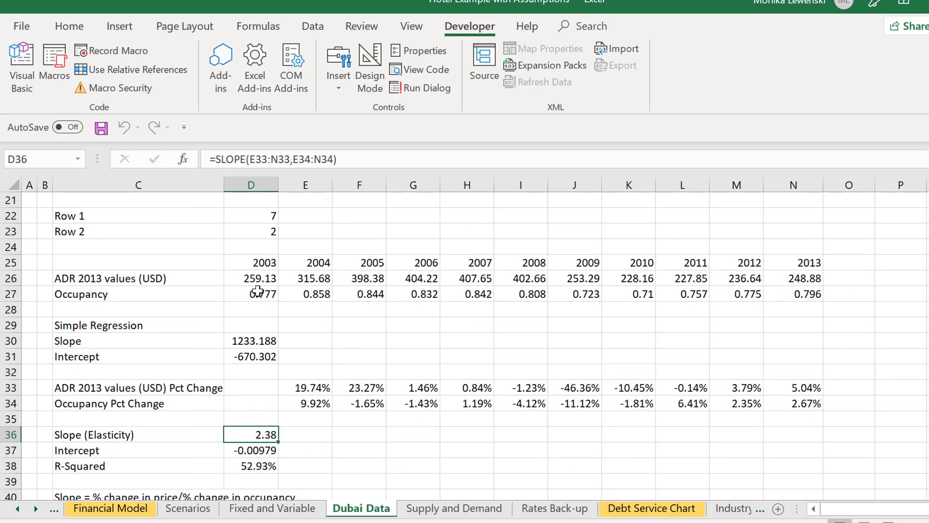
On the Scenarios sheet, review the Base Case inputs and its Price % formula.
{"action": "key", "text": "ctrl+Page_Up"}
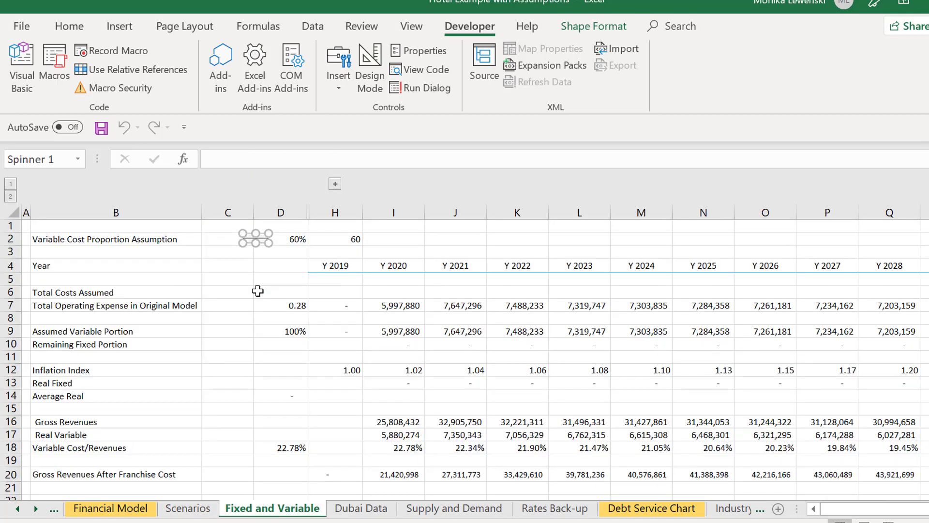
{"action": "key", "text": "ctrl+Page_Up"}
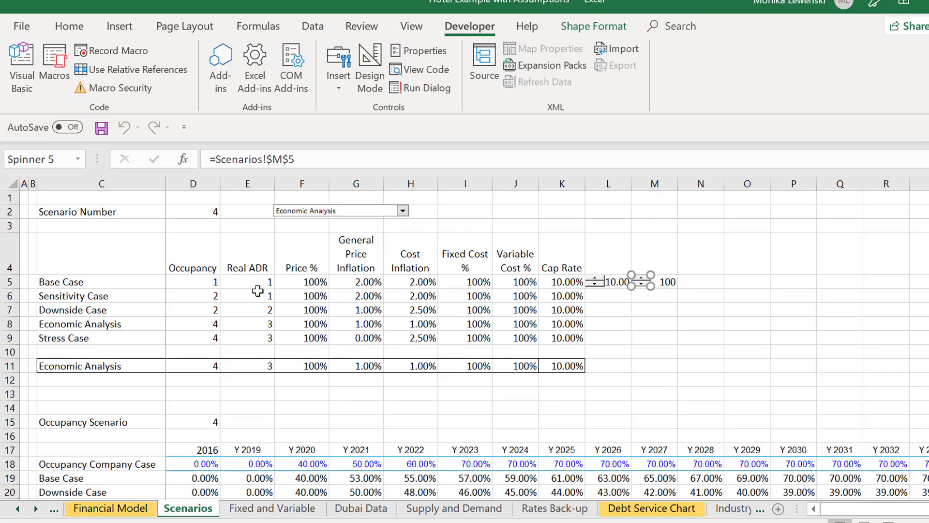
{"action": "left_click", "coordinate": [358, 393]}
{"action": "key", "text": "Up"}
{"action": "key", "text": "Up"}
{"action": "key", "text": "Up"}
{"action": "key", "text": "Up"}
{"action": "key", "text": "Up"}
{"action": "key", "text": "Up"}
{"action": "key", "text": "Up"}
{"action": "key", "text": "Up"}
{"action": "key", "text": "Left"}
{"action": "key", "text": "Left"}
{"action": "key", "text": "Right"}
{"action": "key", "text": "Right"}
{"action": "key", "text": "Right"}
{"action": "key", "text": "Left"}
{"action": "key", "text": "Left"}
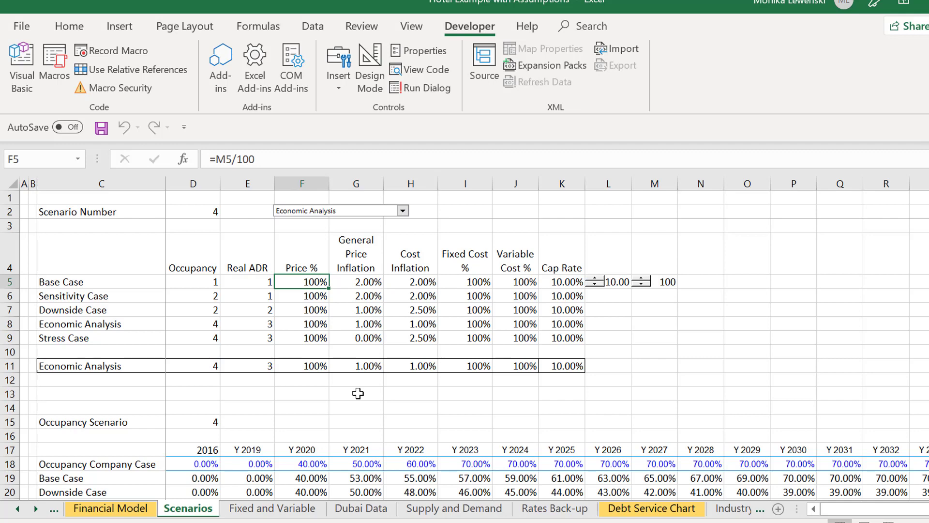
Flip through Fixed and Variable and Dubai Data, ending back on Scenarios.
{"action": "key", "text": "ctrl+Page_Down"}
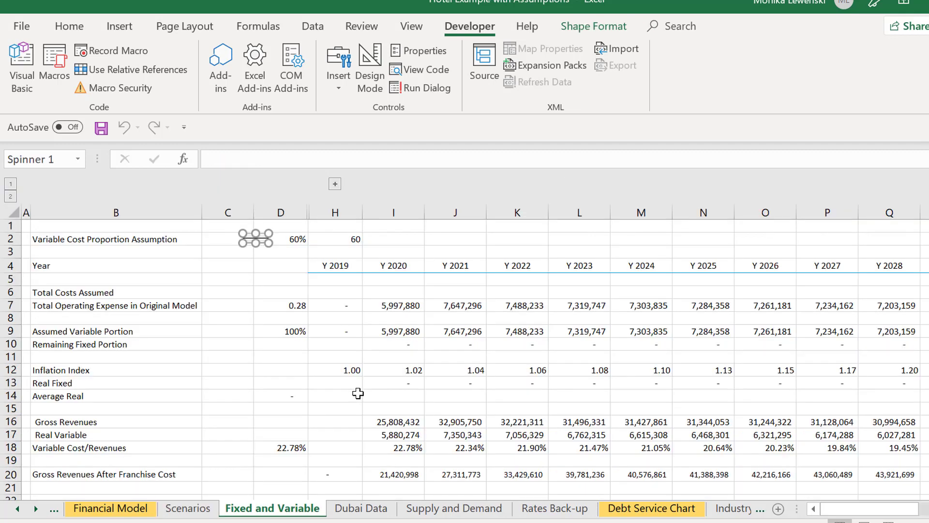
{"action": "key", "text": "ctrl+Page_Up"}
{"action": "key", "text": "ctrl+Page_Down"}
{"action": "key", "text": "ctrl+Page_Down"}
{"action": "key", "text": "ctrl+Page_Down"}
{"action": "key", "text": "ctrl+Page_Down"}
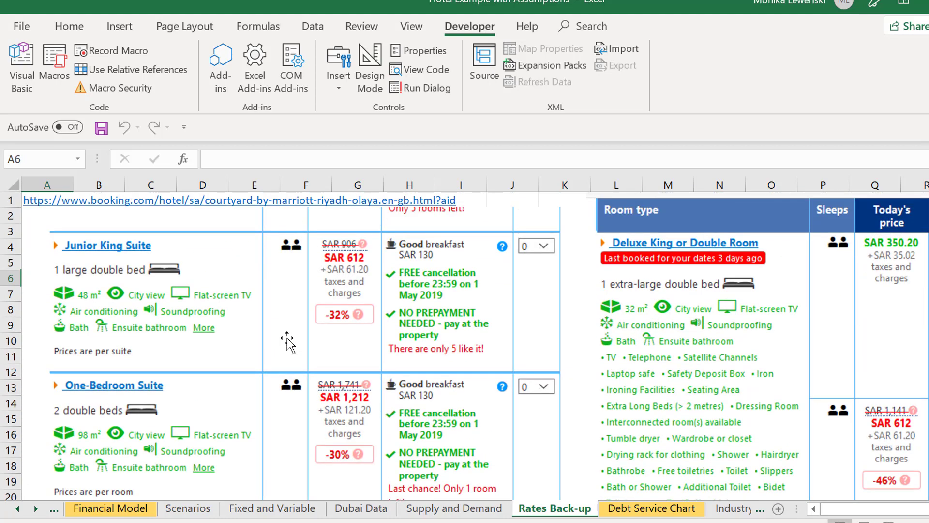
{"action": "key", "text": "ctrl+Page_Up"}
{"action": "key", "text": "ctrl+Page_Up"}
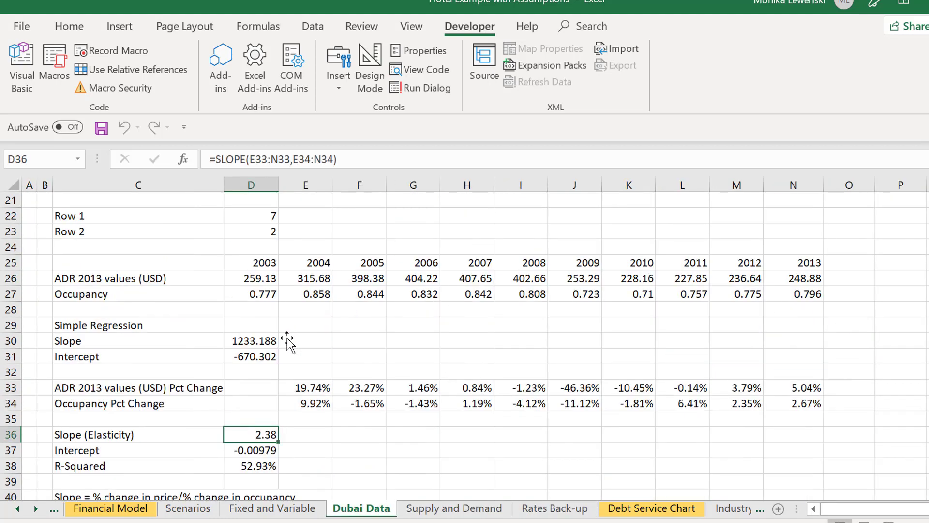
{"action": "key", "text": "ctrl+Page_Up"}
{"action": "key", "text": "ctrl+Page_Up"}
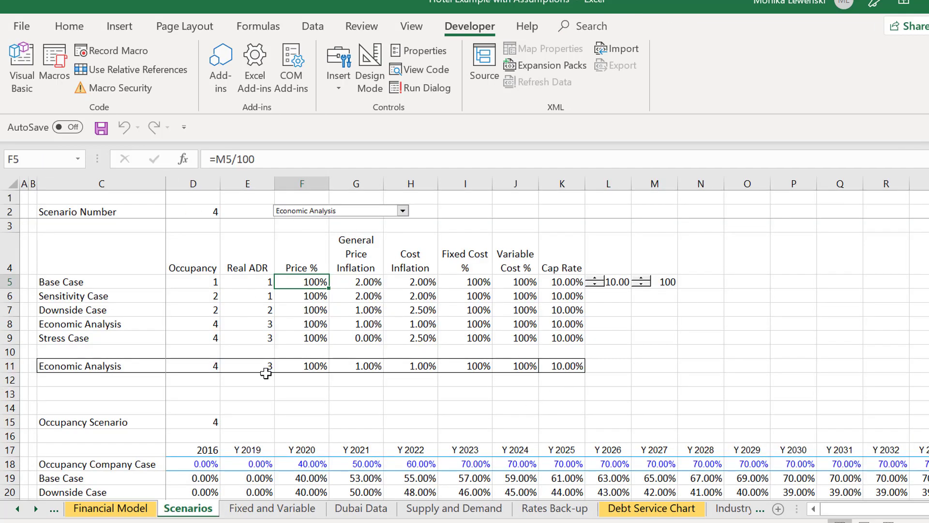
Apply the sheet-colouring macro's colour scheme to the Scenarios sheet.
{"action": "key", "text": "ctrl+alt+c"}
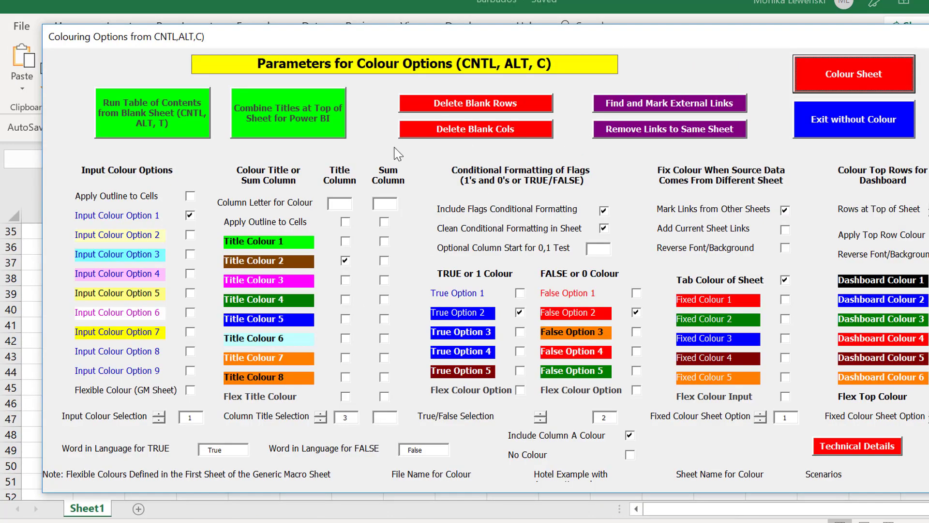
{"action": "left_click", "coordinate": [849, 87]}
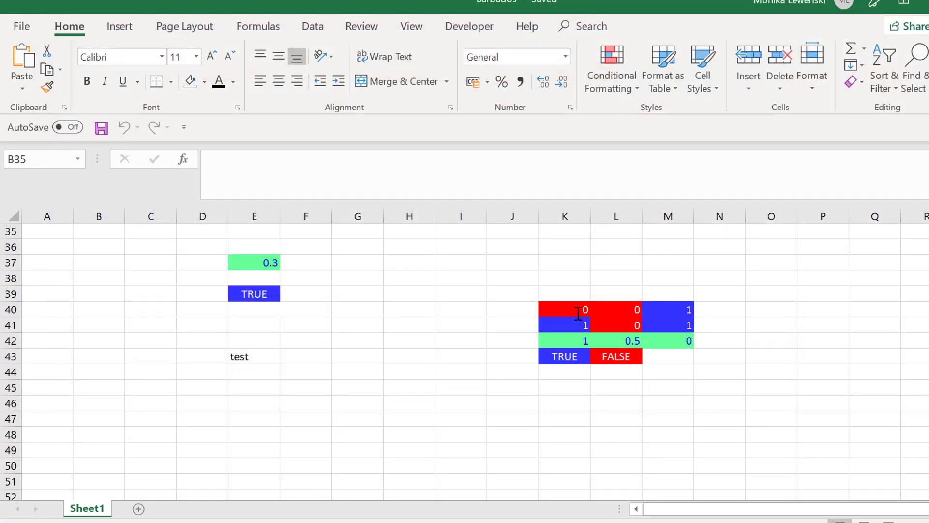
{"action": "left_click", "coordinate": [579, 309]}
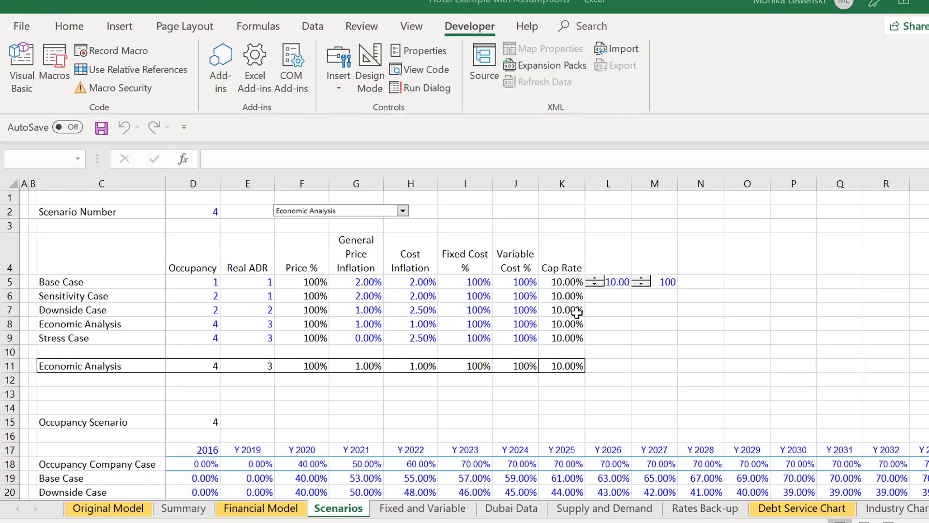
Review the column D scenario inputs and view the LOOKUP formula in D21 without editing it.
{"action": "key", "text": "Left"}
{"action": "key", "text": "Left"}
{"action": "key", "text": "Down"}
{"action": "key", "text": "Down"}
{"action": "key", "text": "Down"}
{"action": "key", "text": "Down"}
{"action": "key", "text": "Down"}
{"action": "key", "text": "Down"}
{"action": "key", "text": "Down"}
{"action": "key", "text": "Down"}
{"action": "key", "text": "Down"}
{"action": "key", "text": "Down"}
{"action": "key", "text": "Down"}
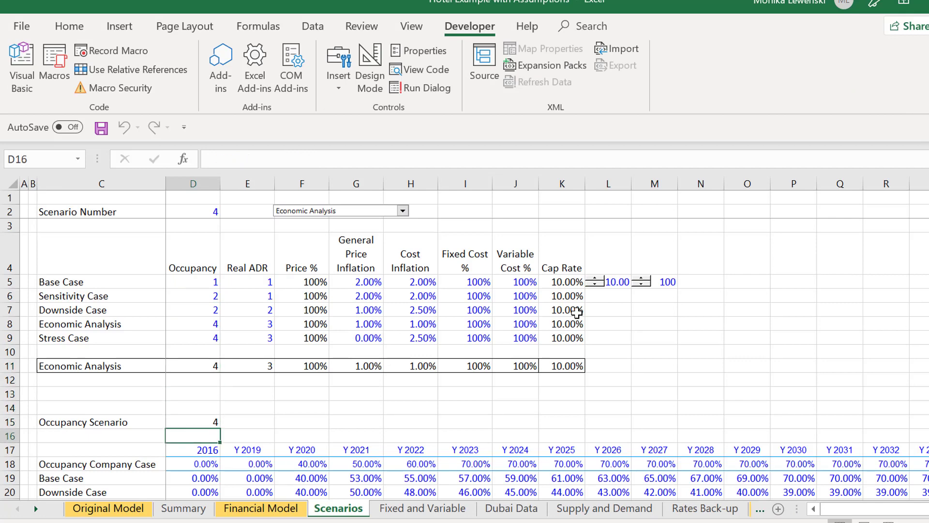
{"action": "key", "text": "Down"}
{"action": "key", "text": "Down"}
{"action": "key", "text": "Down"}
{"action": "key", "text": "Down"}
{"action": "key", "text": "Down"}
{"action": "key", "text": "Down"}
{"action": "key", "text": "Down"}
{"action": "key", "text": "Down"}
{"action": "key", "text": "Down"}
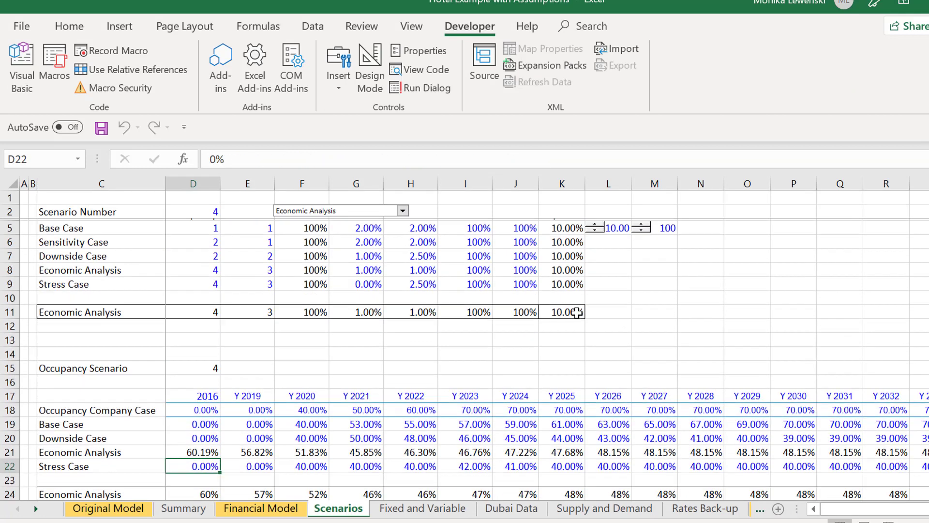
{"action": "key", "text": "Down"}
{"action": "key", "text": "Down"}
{"action": "key", "text": "Down"}
{"action": "key", "text": "Down"}
{"action": "key", "text": "Down"}
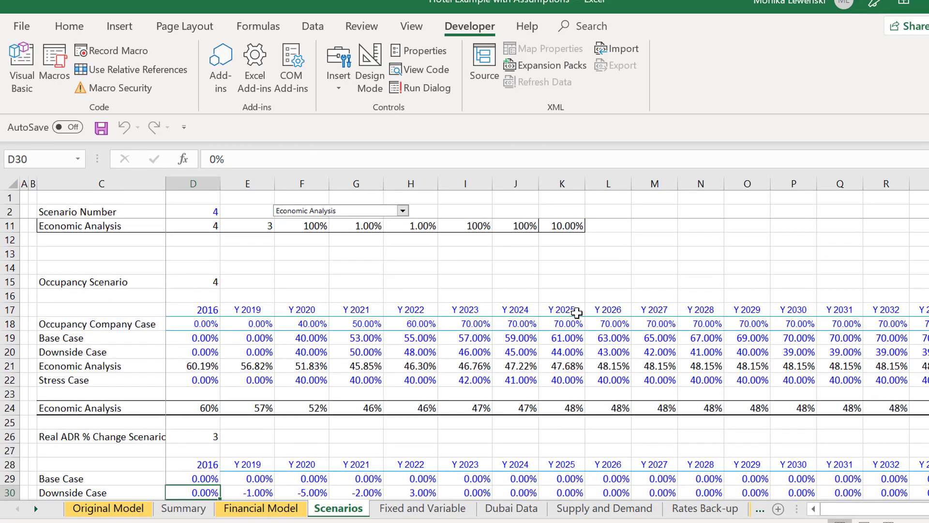
{"action": "key", "text": "Up"}
{"action": "key", "text": "Up"}
{"action": "key", "text": "Up"}
{"action": "key", "text": "Up"}
{"action": "key", "text": "Up"}
{"action": "key", "text": "Up"}
{"action": "key", "text": "Up"}
{"action": "key", "text": "Up"}
{"action": "key", "text": "Up"}
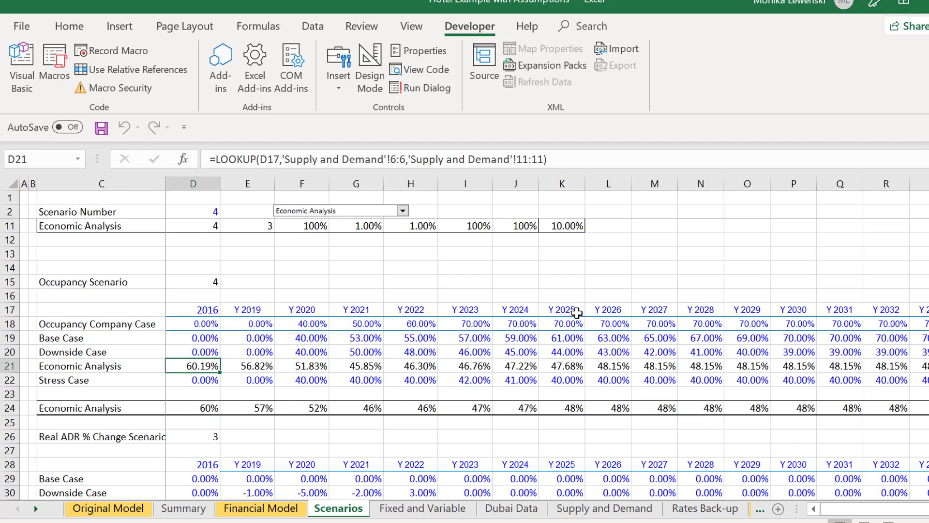
{"action": "key", "text": "F2"}
{"action": "key", "text": "Escape"}
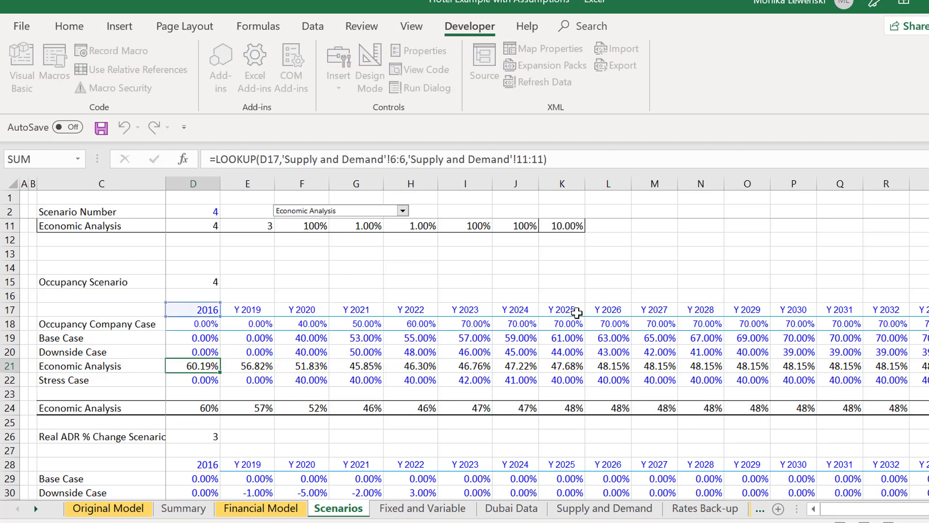
On Supply and Demand, review the E6 year header and the 2018 occupancy formula.
{"action": "key", "text": "ctrl+Page_Down"}
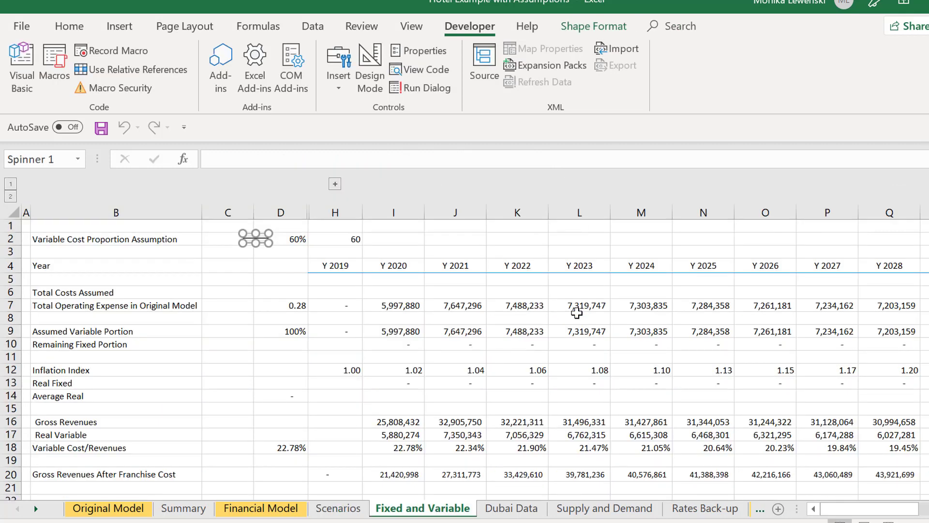
{"action": "key", "text": "ctrl+Page_Down"}
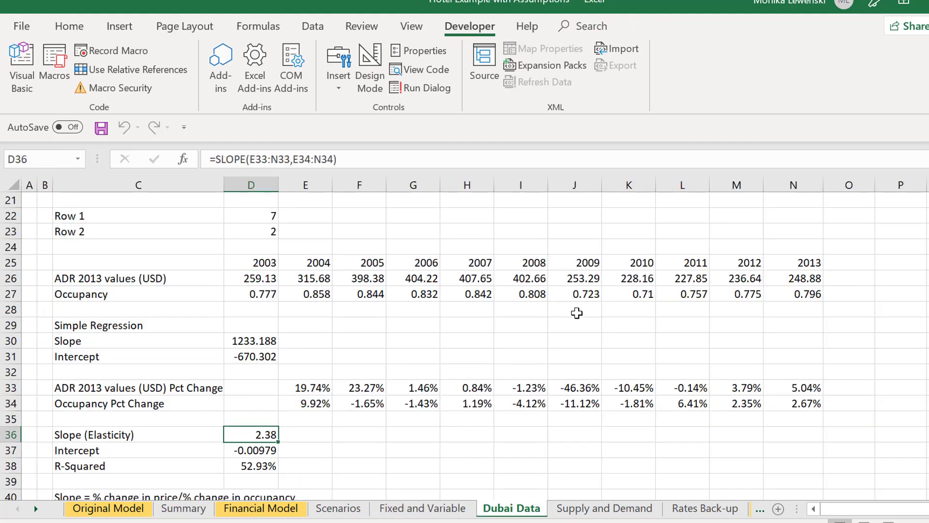
{"action": "key", "text": "ctrl+Page_Down"}
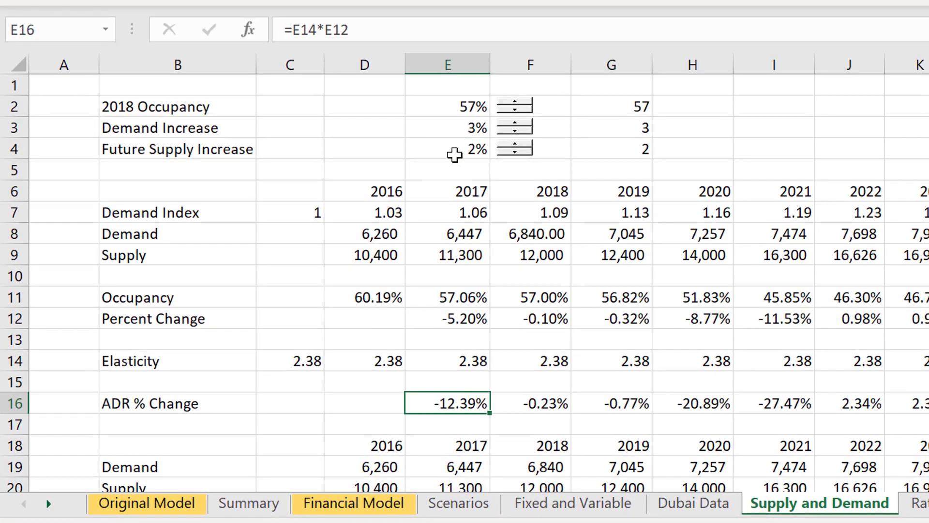
{"action": "left_click", "coordinate": [430, 192]}
{"action": "key", "text": "Down"}
{"action": "key", "text": "Down"}
{"action": "key", "text": "Down"}
{"action": "key", "text": "Down"}
{"action": "key", "text": "Left"}
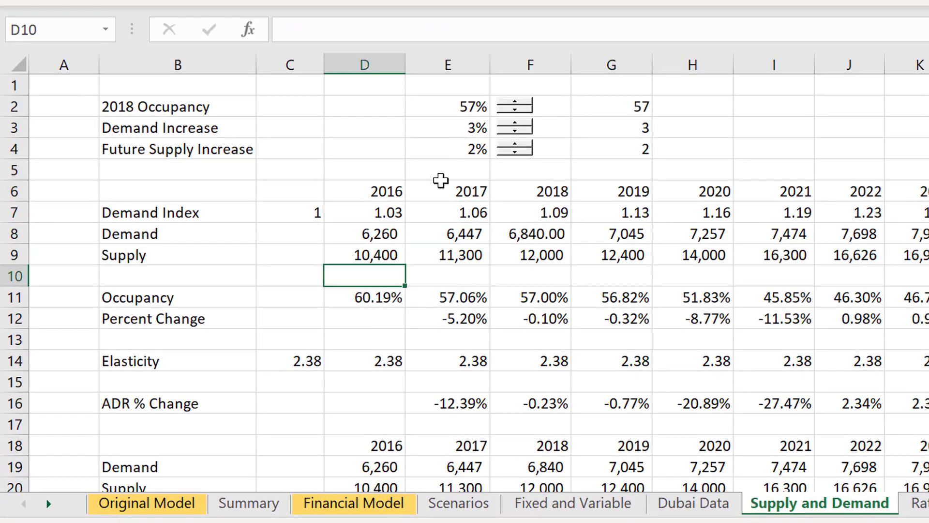
{"action": "key", "text": "Down"}
{"action": "key", "text": "Right"}
{"action": "key", "text": "Right"}
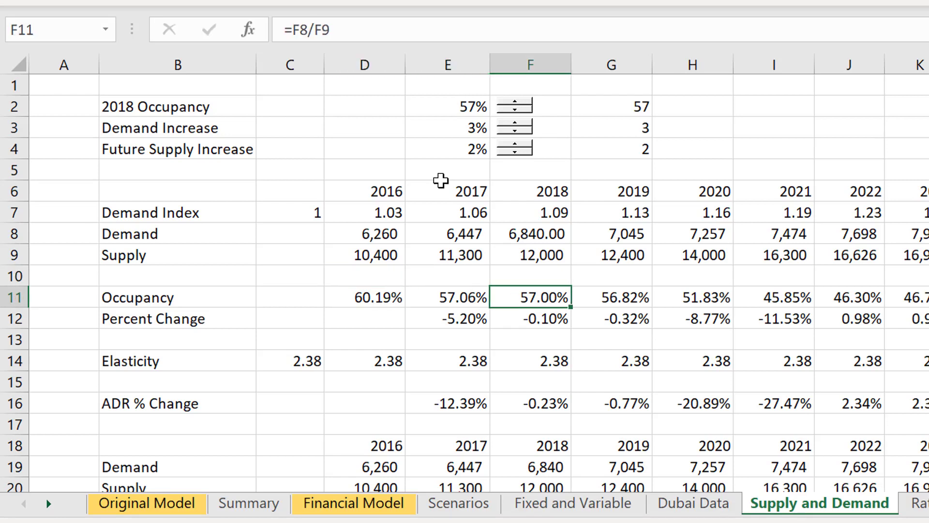
Use the spinners to set 2018 Occupancy to 68% and Demand Increase to 5%.
{"action": "left_click", "coordinate": [515, 110]}
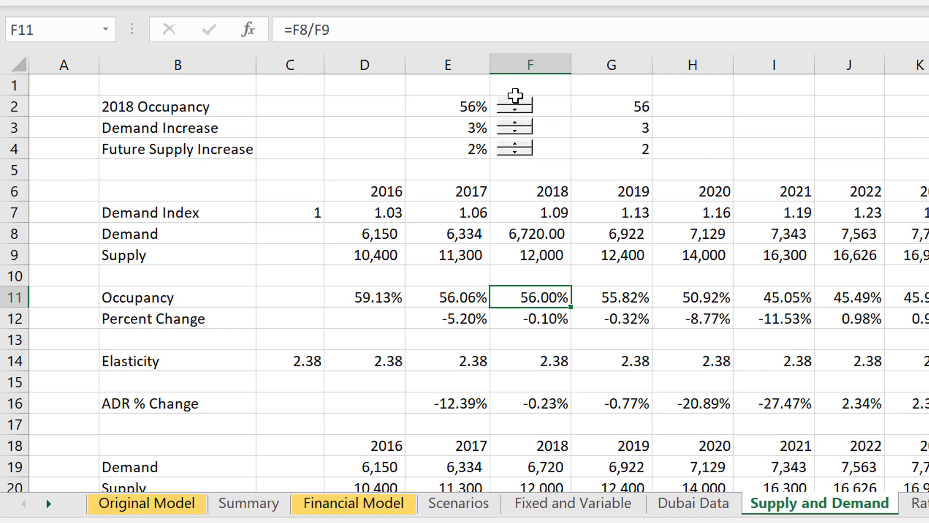
{"action": "left_click", "coordinate": [515, 103]}
{"action": "left_click", "coordinate": [515, 102]}
{"action": "left_click", "coordinate": [515, 102]}
{"action": "left_click", "coordinate": [515, 103]}
{"action": "left_click", "coordinate": [516, 104]}
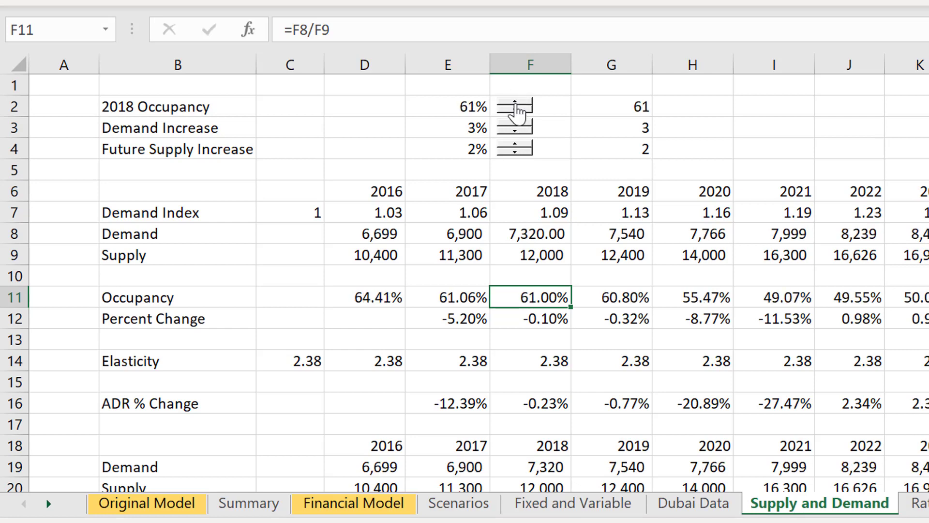
{"action": "left_click", "coordinate": [515, 104]}
{"action": "left_click", "coordinate": [515, 103]}
{"action": "left_click", "coordinate": [515, 104]}
{"action": "left_click", "coordinate": [515, 103]}
{"action": "left_click", "coordinate": [515, 103]}
{"action": "left_click", "coordinate": [515, 104]}
{"action": "left_click", "coordinate": [515, 104]}
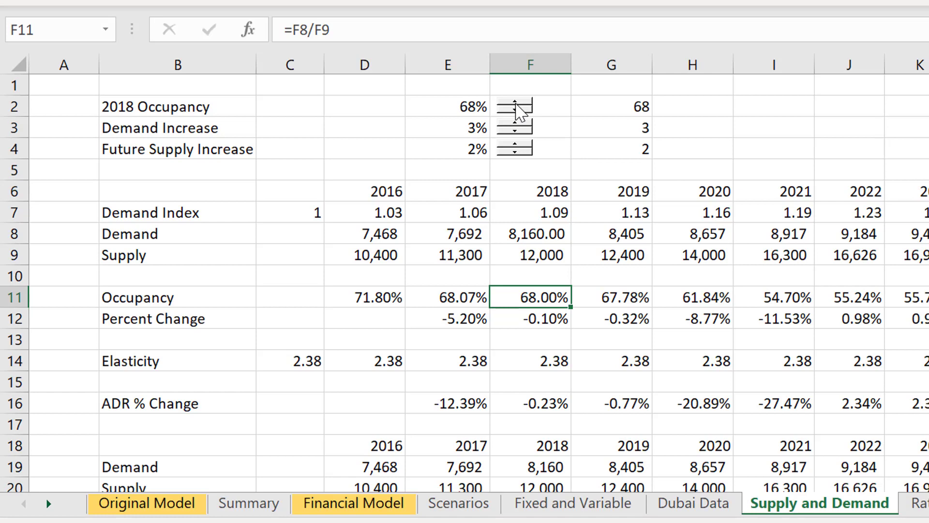
{"action": "left_click", "coordinate": [508, 124]}
{"action": "left_click", "coordinate": [508, 123]}
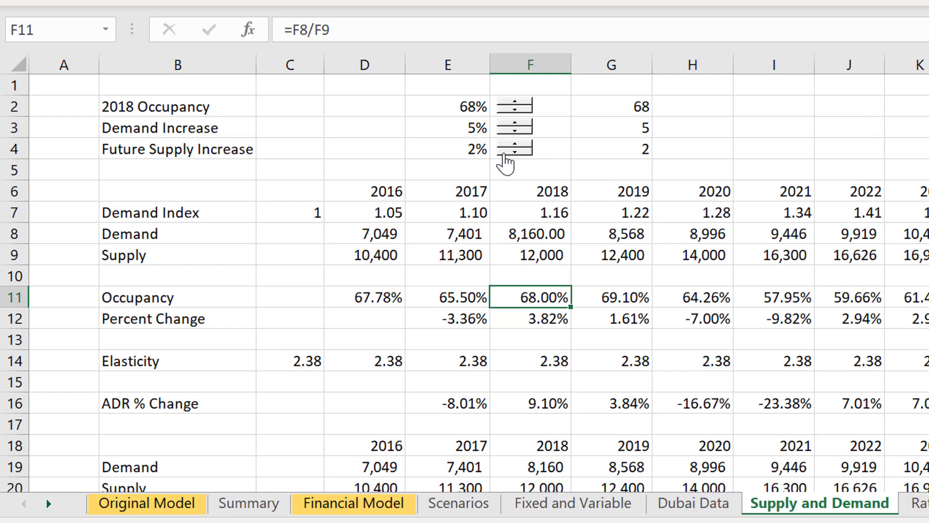
Check the occupancy Percent Change and ADR % Change cells on Supply and Demand.
{"action": "key", "text": "Left"}
{"action": "key", "text": "Left"}
{"action": "key", "text": "Down"}
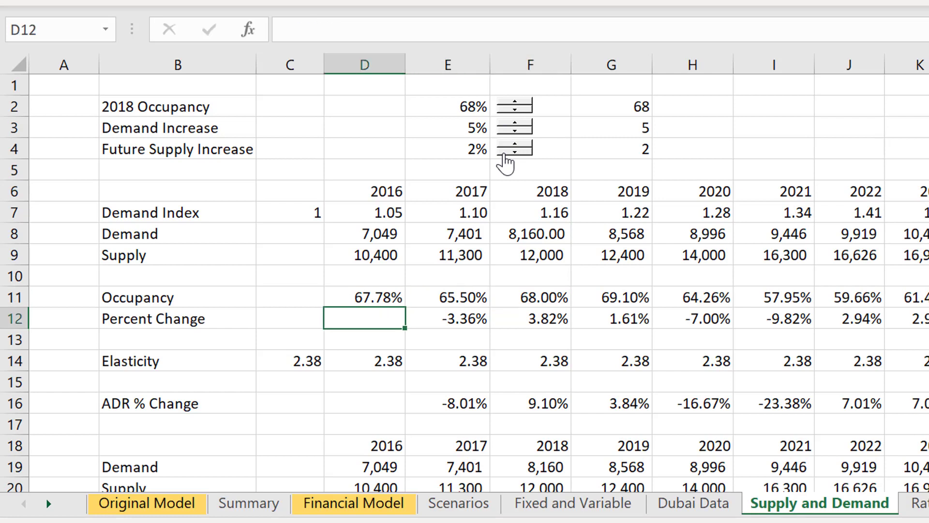
{"action": "key", "text": "Right"}
{"action": "key", "text": "Up"}
{"action": "key", "text": "Down"}
{"action": "key", "text": "Down"}
{"action": "key", "text": "Down"}
{"action": "key", "text": "Down"}
{"action": "key", "text": "Down"}
Confirm the Scenarios Economic Analysis occupancy lookups now show 69.10% for 2019.
{"action": "key", "text": "ctrl+Page_Up"}
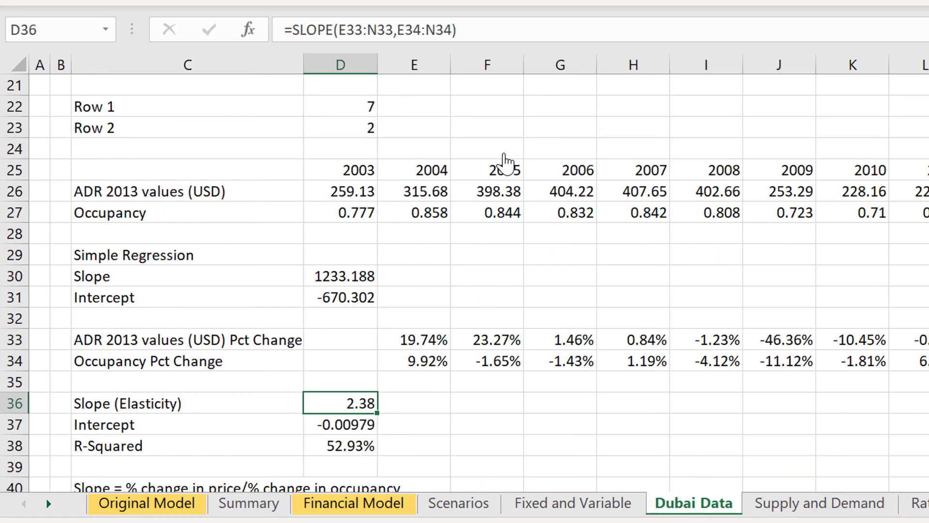
{"action": "key", "text": "ctrl+Page_Up"}
{"action": "key", "text": "ctrl+Page_Up"}
{"action": "key", "text": "ctrl+Page_Down"}
{"action": "key", "text": "ctrl+Page_Up"}
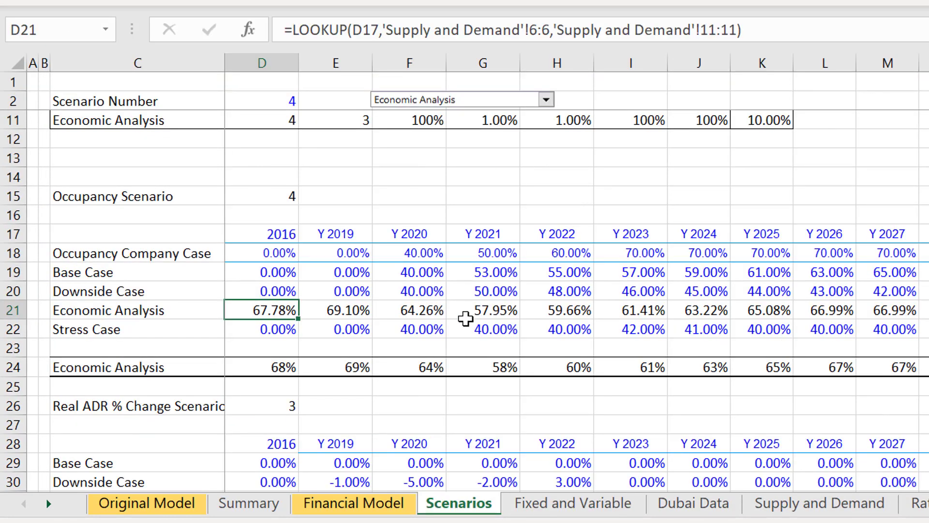
{"action": "left_click", "coordinate": [466, 315]}
{"action": "key", "text": "Up"}
{"action": "key", "text": "Left"}
{"action": "key", "text": "Down"}
{"action": "key", "text": "Left"}
{"action": "key", "text": "Left"}
{"action": "key", "text": "Left"}
{"action": "key", "text": "Right"}
{"action": "key", "text": "Right"}
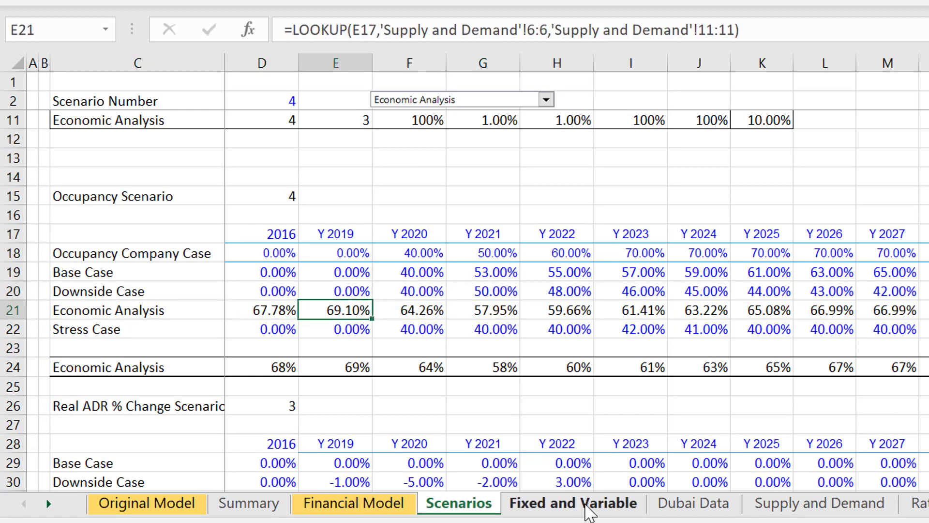
Give the Supply and Demand sheet tab a red colour, then return to Scenarios.
{"action": "left_click", "coordinate": [792, 516]}
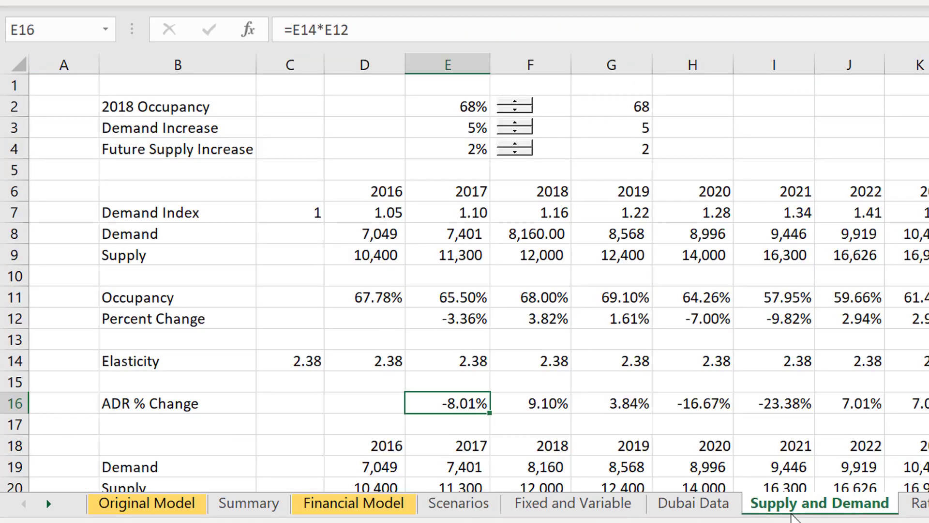
{"action": "right_click", "coordinate": [763, 512]}
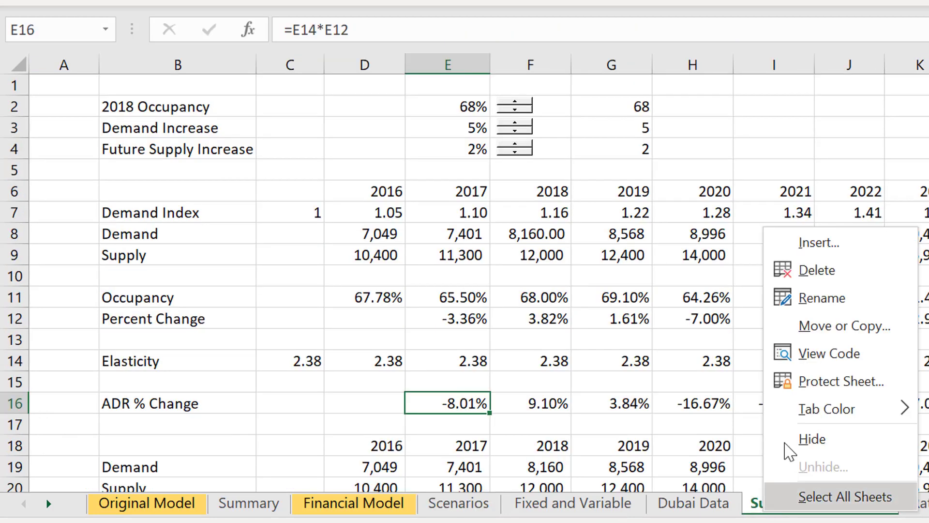
{"action": "mouse_move", "coordinate": [774, 411]}
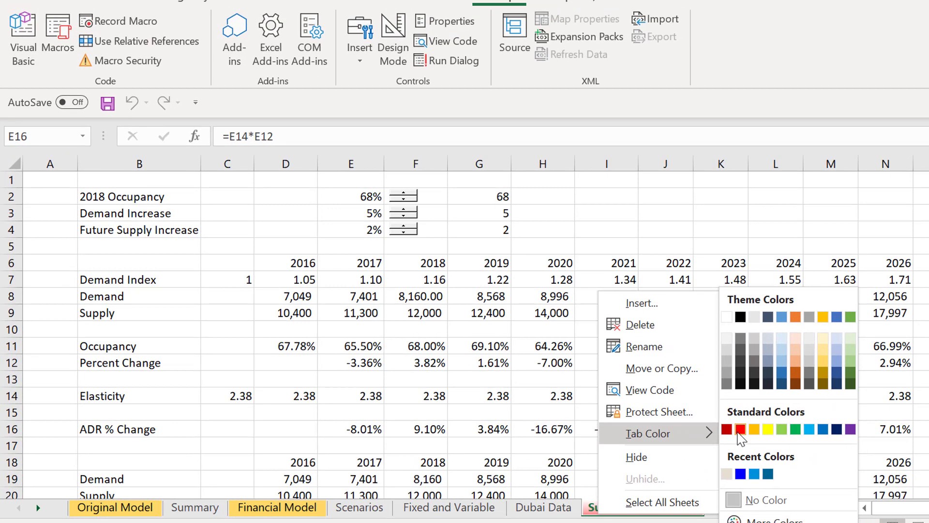
{"action": "left_click", "coordinate": [916, 459]}
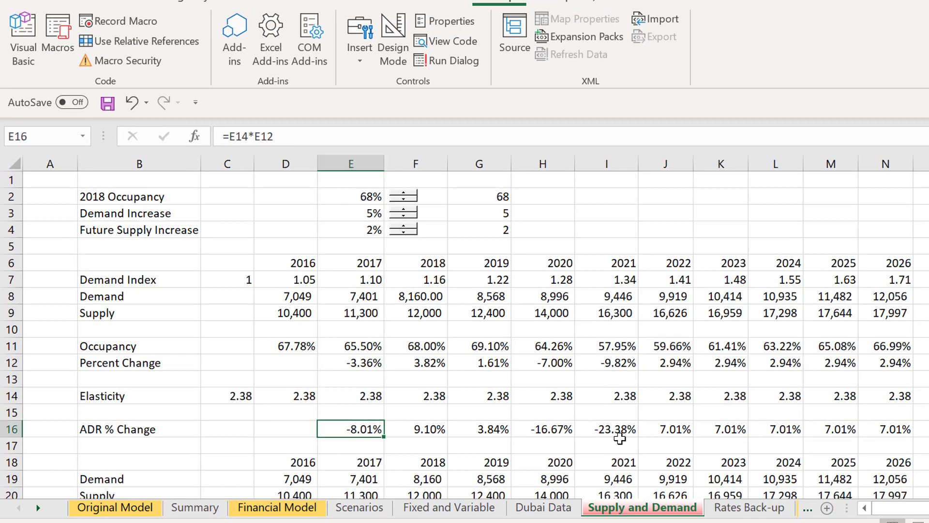
{"action": "key", "text": "ctrl+Page_Up"}
{"action": "key", "text": "ctrl+Page_Up"}
{"action": "key", "text": "ctrl+Page_Up"}
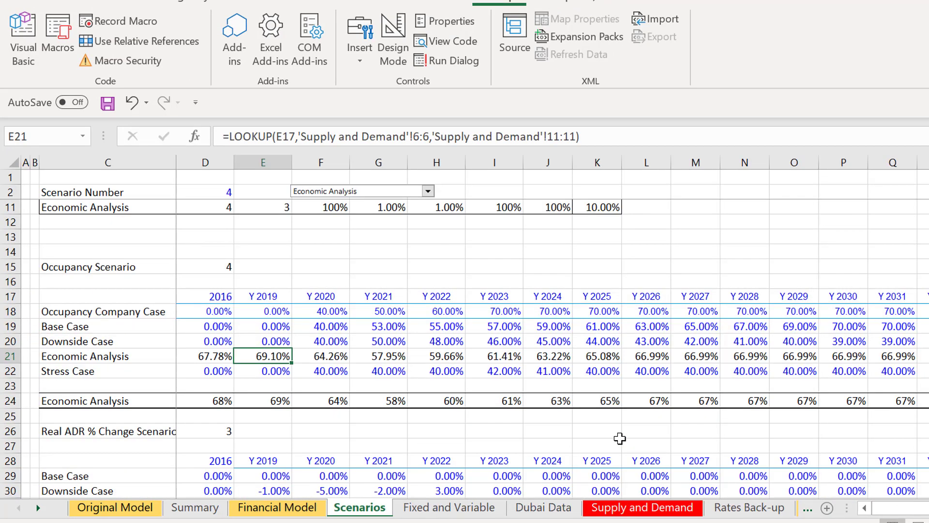
Run the colouring macro on the Scenarios sheet with Reverse Font/Background turned on.
{"action": "key", "text": "ctrl+alt+c"}
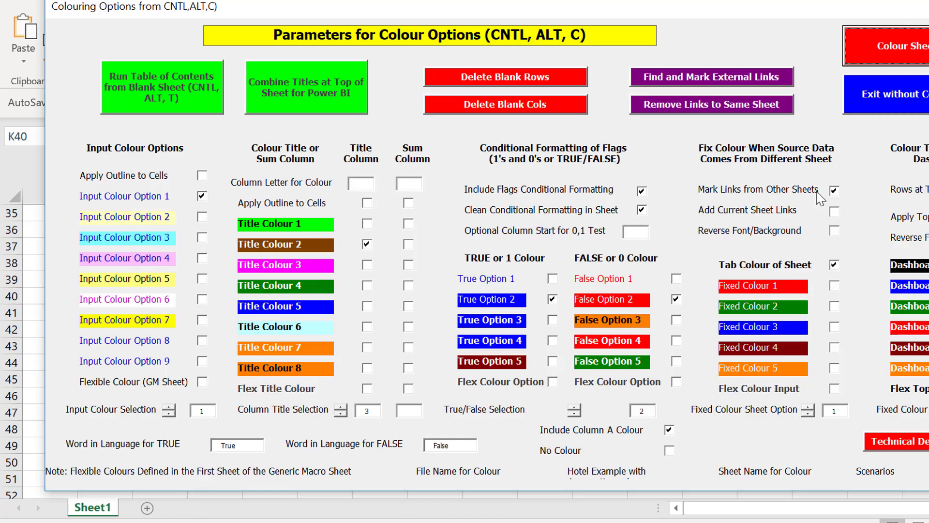
{"action": "left_click", "coordinate": [834, 230]}
{"action": "left_click", "coordinate": [890, 45]}
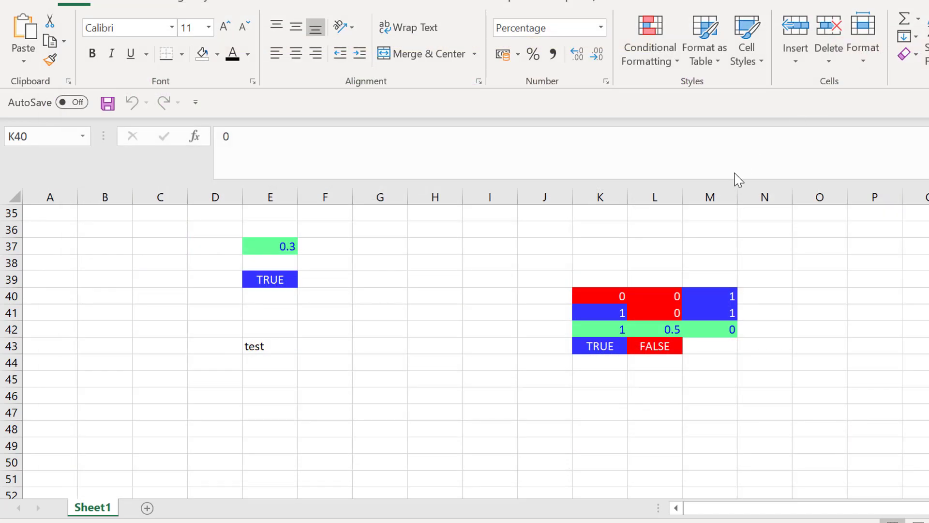
{"action": "key", "text": "alt+Tab"}
Review the red Economic Analysis ADR row and the Stress Case ADR value in E32.
{"action": "key", "text": "Down"}
{"action": "key", "text": "Down"}
{"action": "key", "text": "Down"}
{"action": "key", "text": "Down"}
{"action": "key", "text": "Down"}
{"action": "key", "text": "Down"}
{"action": "key", "text": "Down"}
{"action": "key", "text": "Down"}
{"action": "key", "text": "Down"}
{"action": "key", "text": "Down"}
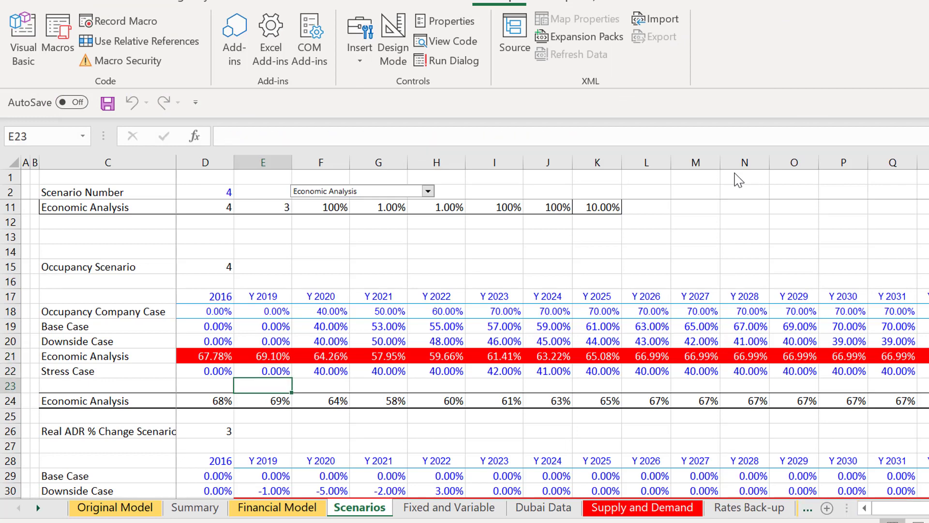
{"action": "key", "text": "Down"}
{"action": "key", "text": "Down"}
{"action": "key", "text": "Down"}
{"action": "key", "text": "Up"}
{"action": "key", "text": "Up"}
{"action": "key", "text": "Up"}
{"action": "key", "text": "Left"}
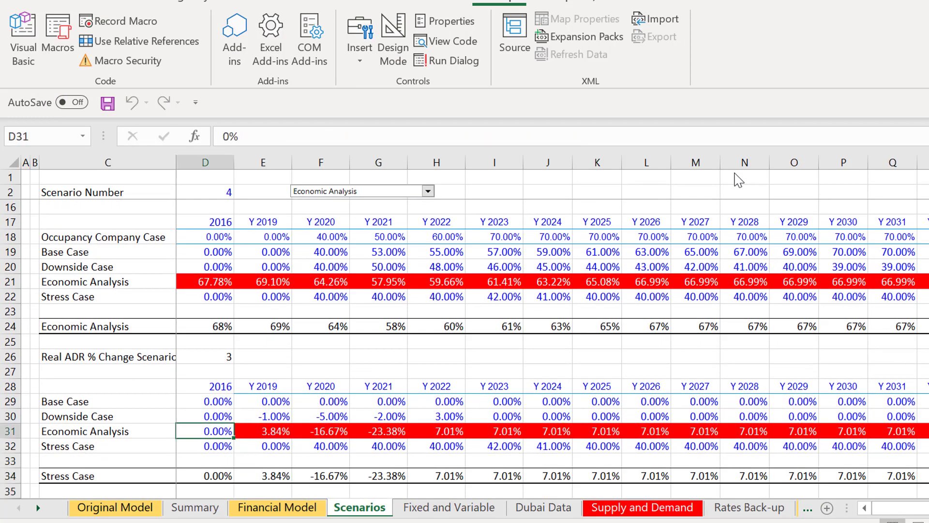
{"action": "key", "text": "Left"}
{"action": "key", "text": "Left"}
{"action": "key", "text": "Left"}
{"action": "key", "text": "Right"}
{"action": "key", "text": "Right"}
{"action": "key", "text": "Right"}
{"action": "key", "text": "Right"}
{"action": "key", "text": "Right"}
{"action": "key", "text": "Right"}
{"action": "key", "text": "Right"}
{"action": "key", "text": "Right"}
{"action": "key", "text": "Right"}
{"action": "key", "text": "Right"}
{"action": "key", "text": "Right"}
{"action": "key", "text": "Right"}
{"action": "key", "text": "Right"}
{"action": "key", "text": "Right"}
{"action": "key", "text": "Right"}
{"action": "key", "text": "Right"}
{"action": "key", "text": "Right"}
{"action": "key", "text": "Left"}
{"action": "key", "text": "Left"}
{"action": "key", "text": "Left"}
{"action": "key", "text": "Left"}
{"action": "key", "text": "Left"}
{"action": "key", "text": "Left"}
{"action": "key", "text": "Left"}
{"action": "key", "text": "Left"}
{"action": "key", "text": "Left"}
{"action": "key", "text": "Left"}
{"action": "key", "text": "Left"}
{"action": "key", "text": "Left"}
{"action": "key", "text": "Left"}
{"action": "key", "text": "Left"}
{"action": "key", "text": "Left"}
{"action": "key", "text": "Left"}
{"action": "key", "text": "Left"}
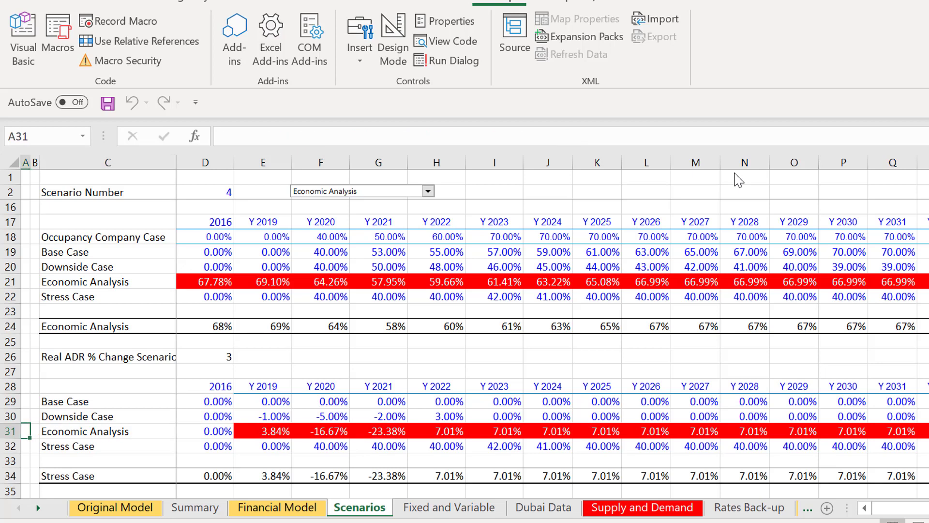
{"action": "key", "text": "Down"}
{"action": "key", "text": "Down"}
{"action": "key", "text": "Down"}
{"action": "key", "text": "Down"}
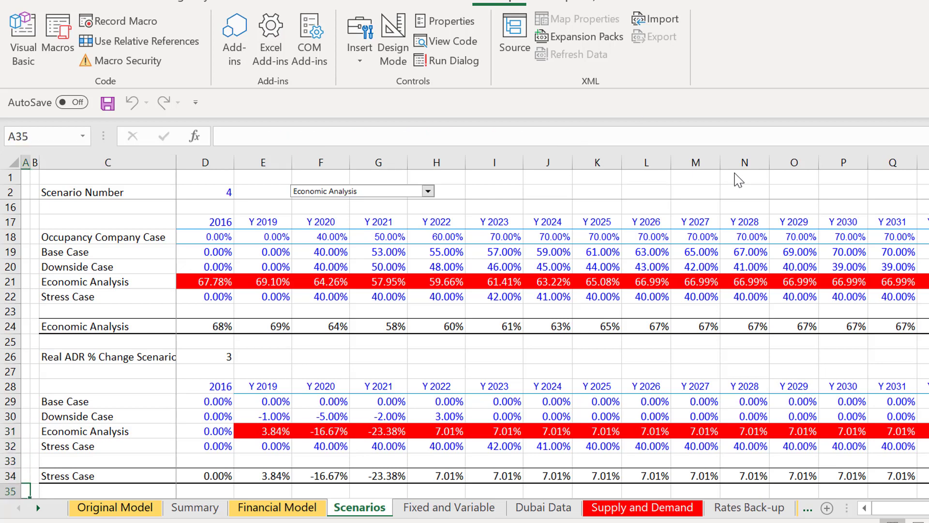
{"action": "key", "text": "Up"}
{"action": "key", "text": "Up"}
{"action": "key", "text": "Up"}
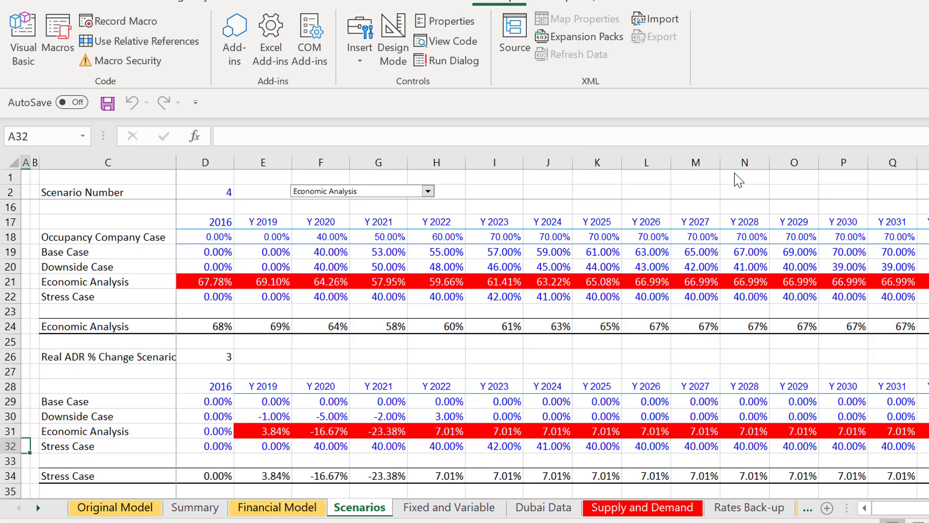
{"action": "key", "text": "Right"}
{"action": "key", "text": "Right"}
{"action": "key", "text": "Right"}
{"action": "key", "text": "Right"}
{"action": "key", "text": "Right"}
{"action": "key", "text": "Left"}
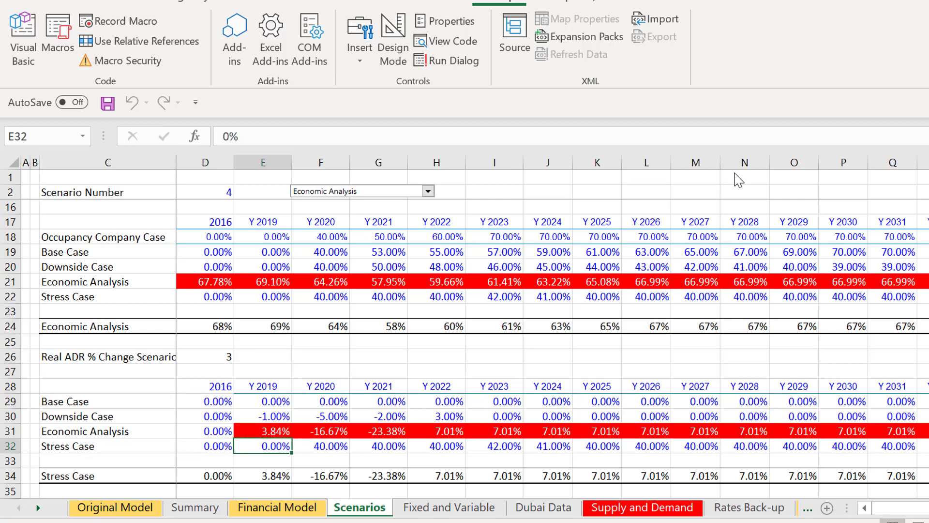
Fill the 0% in E32 across the Stress Case real ADR row.
{"action": "key", "text": "ctrl+shift+Right"}
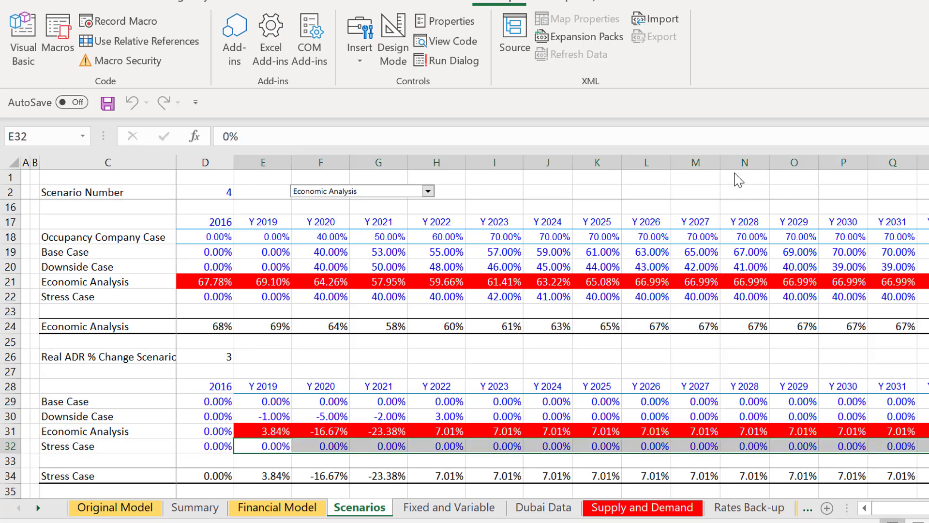
{"action": "key", "text": "ctrl+r"}
{"action": "key", "text": "Left"}
{"action": "key", "text": "Up"}
{"action": "key", "text": "Up"}
{"action": "key", "text": "Up"}
{"action": "key", "text": "Up"}
{"action": "key", "text": "Up"}
{"action": "key", "text": "Up"}
{"action": "key", "text": "Up"}
{"action": "key", "text": "Up"}
{"action": "key", "text": "Up"}
{"action": "key", "text": "Up"}
{"action": "key", "text": "Up"}
{"action": "key", "text": "Up"}
{"action": "key", "text": "Up"}
{"action": "key", "text": "Up"}
{"action": "key", "text": "Up"}
{"action": "key", "text": "Up"}
{"action": "key", "text": "Up"}
{"action": "key", "text": "Up"}
{"action": "key", "text": "Up"}
{"action": "key", "text": "Up"}
{"action": "key", "text": "Up"}
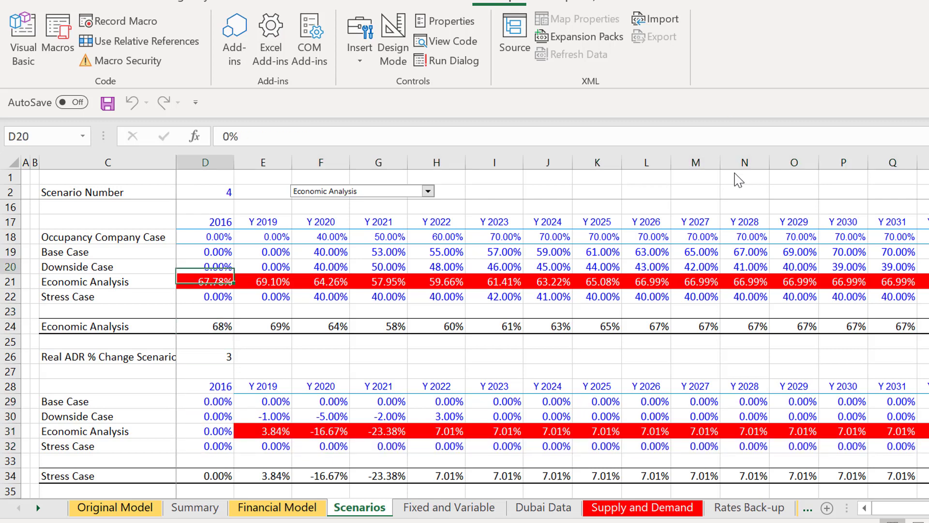
Set Stress Case occupancy to 45% for 2021 and 50% for 2022.
{"action": "key", "text": "Down"}
{"action": "key", "text": "Down"}
{"action": "key", "text": "Down"}
{"action": "key", "text": "Down"}
{"action": "key", "text": "Down"}
{"action": "key", "text": "Down"}
{"action": "key", "text": "Down"}
{"action": "key", "text": "Down"}
{"action": "key", "text": "Down"}
{"action": "key", "text": "Down"}
{"action": "key", "text": "Down"}
{"action": "key", "text": "Down"}
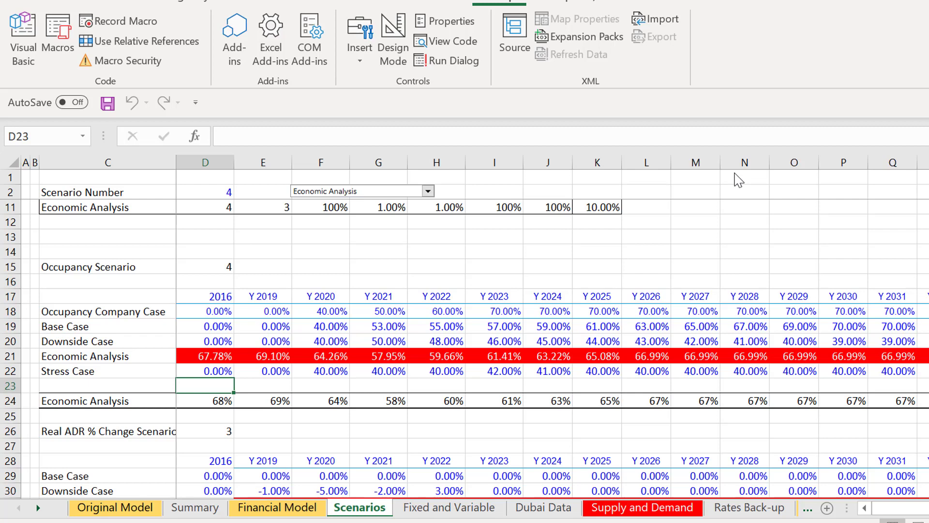
{"action": "key", "text": "Up"}
{"action": "key", "text": "Right"}
{"action": "key", "text": "Right"}
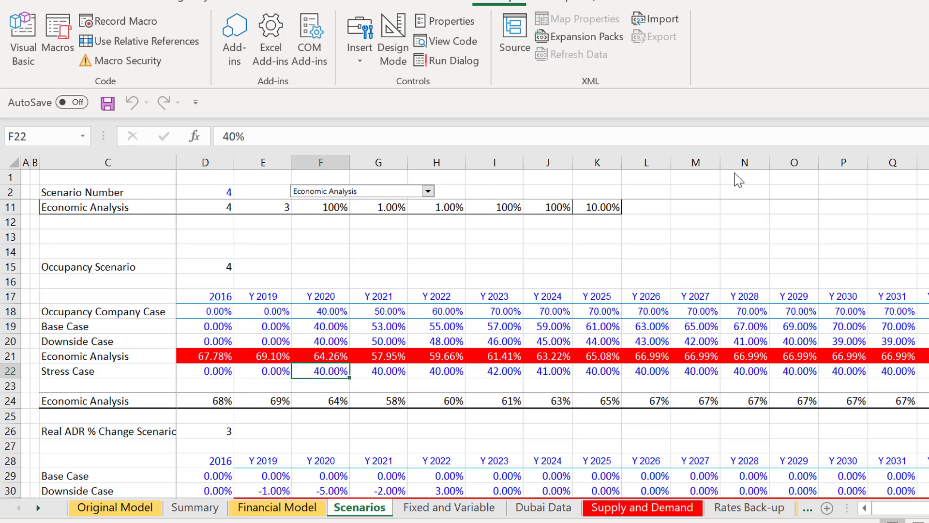
{"action": "key", "text": "Right"}
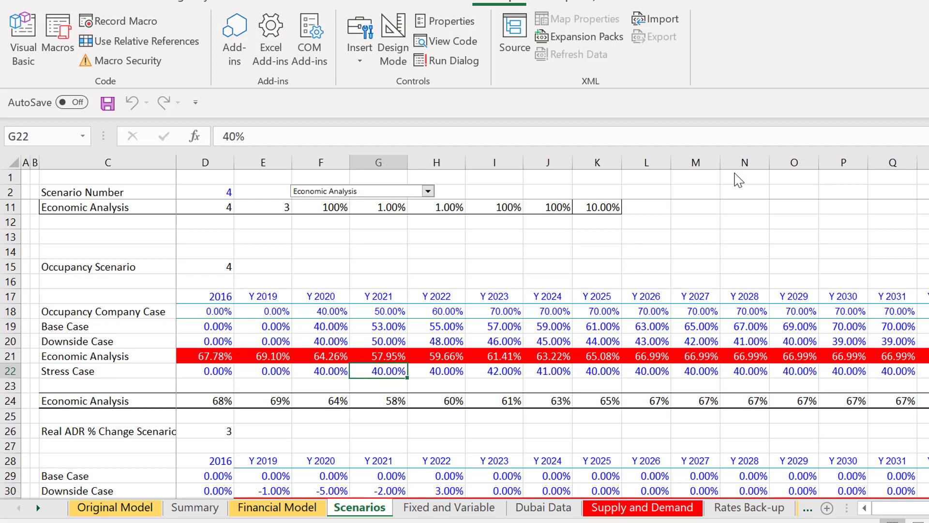
{"action": "type", "text": "45"}
{"action": "key", "text": "Return"}
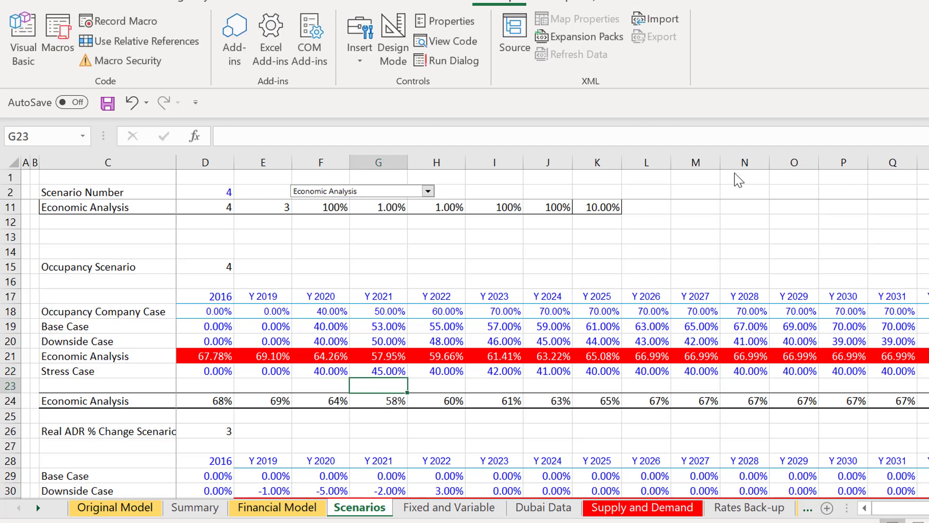
{"action": "key", "text": "Up"}
{"action": "key", "text": "Right"}
{"action": "type", "text": "50"}
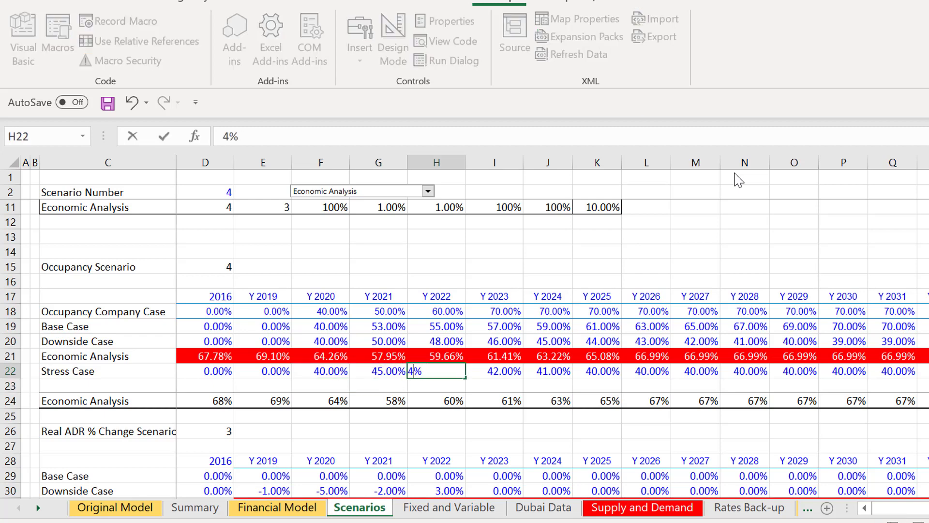
{"action": "key", "text": "Return"}
Check the Economic Analysis occupancy formulas across years and bring the scenario input table into view.
{"action": "key", "text": "Up"}
{"action": "key", "text": "Left"}
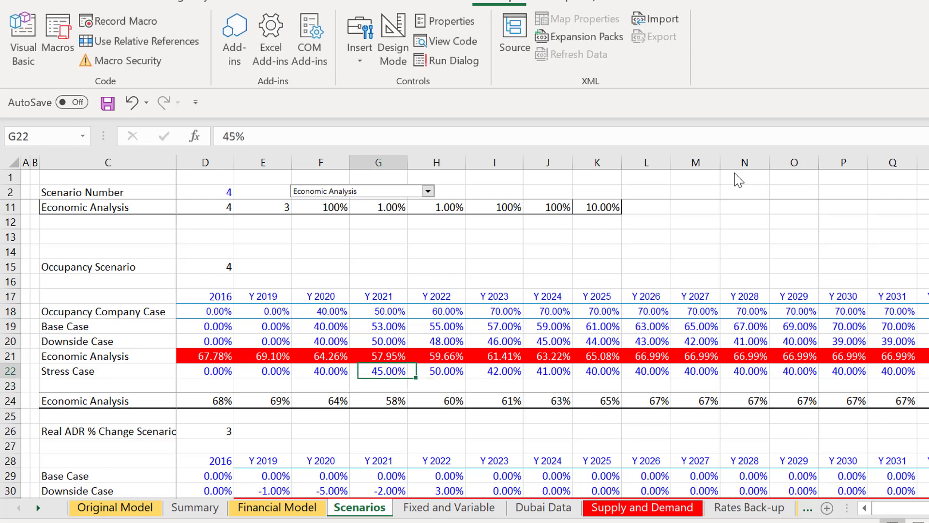
{"action": "key", "text": "Up"}
{"action": "key", "text": "Left"}
{"action": "key", "text": "Left"}
{"action": "key", "text": "Left"}
{"action": "key", "text": "Right"}
{"action": "key", "text": "Right"}
{"action": "key", "text": "Right"}
{"action": "key", "text": "Right"}
{"action": "key", "text": "Right"}
{"action": "key", "text": "Right"}
{"action": "key", "text": "Right"}
{"action": "key", "text": "Right"}
{"action": "key", "text": "Right"}
{"action": "key", "text": "Right"}
{"action": "key", "text": "Right"}
{"action": "key", "text": "Right"}
{"action": "key", "text": "Right"}
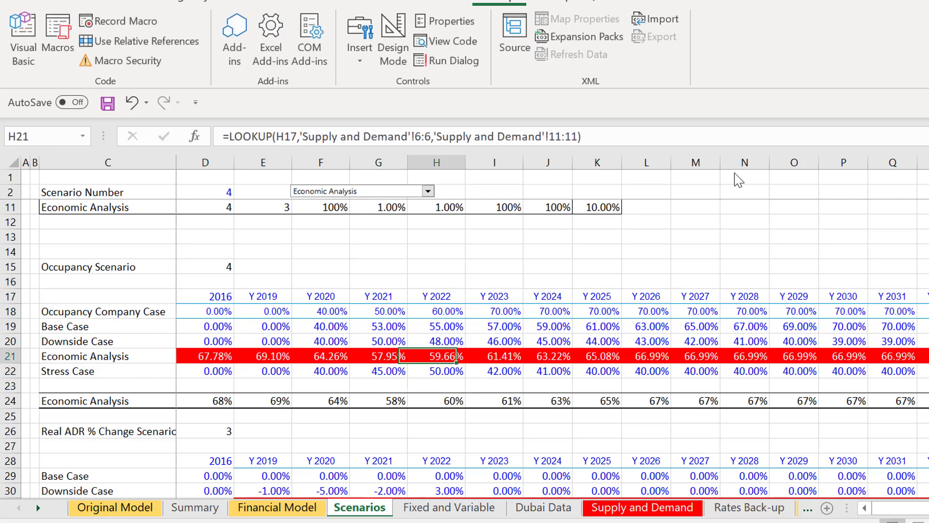
{"action": "key", "text": "Left"}
{"action": "key", "text": "Left"}
{"action": "key", "text": "Left"}
{"action": "key", "text": "Left"}
{"action": "key", "text": "Left"}
{"action": "key", "text": "Left"}
{"action": "key", "text": "Left"}
{"action": "key", "text": "Left"}
{"action": "key", "text": "Left"}
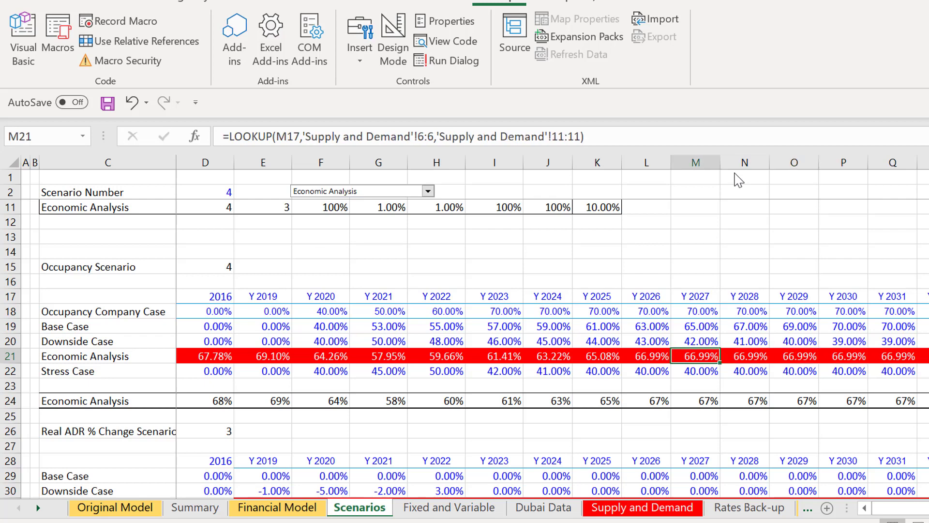
{"action": "key", "text": "Page_Up"}
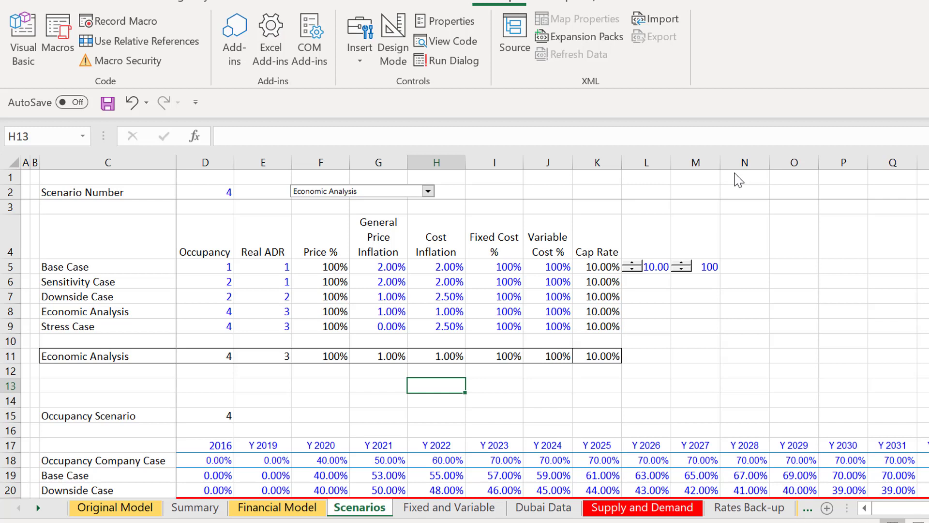
Page through the Financial Model cash flow waterfall and ratios, then move to the Original Model sheet.
{"action": "key", "text": "ctrl+Page_Up"}
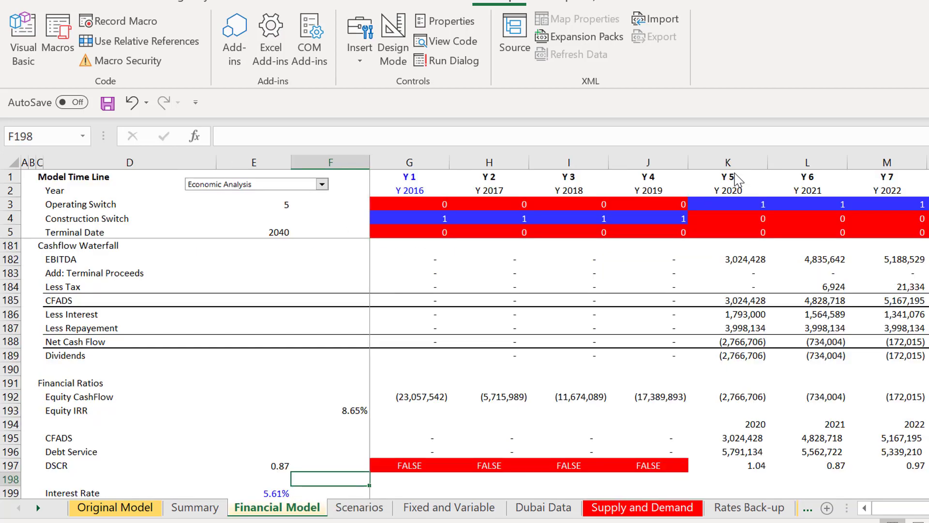
{"action": "key", "text": "Page_Up"}
{"action": "key", "text": "Page_Up"}
{"action": "key", "text": "Page_Down"}
{"action": "key", "text": "Page_Down"}
{"action": "key", "text": "Page_Up"}
{"action": "key", "text": "Page_Down"}
{"action": "key", "text": "Page_Down"}
{"action": "key", "text": "Page_Up"}
{"action": "key", "text": "Page_Up"}
{"action": "key", "text": "Left"}
{"action": "key", "text": "Left"}
{"action": "key", "text": "Left"}
{"action": "key", "text": "Left"}
{"action": "key", "text": "ctrl+Page_Up"}
{"action": "key", "text": "ctrl+Page_Up"}
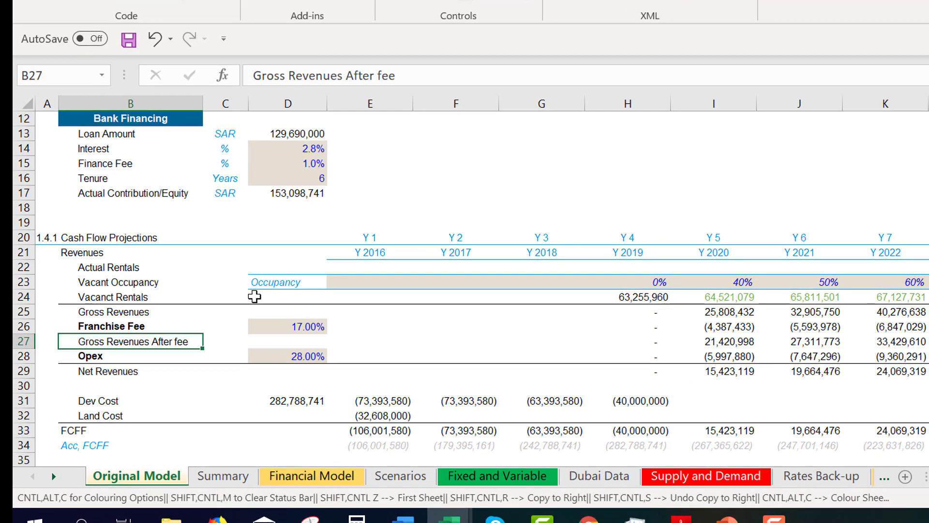
Inspect the Original Model cash flow rows, the Gross Revenues After fee formula and the Opex assumption.
{"action": "key", "text": "Down"}
{"action": "key", "text": "Down"}
{"action": "key", "text": "Down"}
{"action": "key", "text": "Down"}
{"action": "key", "text": "Down"}
{"action": "key", "text": "Down"}
{"action": "key", "text": "Down"}
{"action": "key", "text": "Down"}
{"action": "key", "text": "Down"}
{"action": "key", "text": "Down"}
{"action": "key", "text": "Down"}
{"action": "key", "text": "Down"}
{"action": "key", "text": "Down"}
{"action": "key", "text": "Down"}
{"action": "key", "text": "Up"}
{"action": "key", "text": "Up"}
{"action": "key", "text": "Up"}
{"action": "key", "text": "Up"}
{"action": "key", "text": "Up"}
{"action": "key", "text": "Up"}
{"action": "key", "text": "Up"}
{"action": "key", "text": "Up"}
{"action": "key", "text": "Up"}
{"action": "key", "text": "Up"}
{"action": "key", "text": "Up"}
{"action": "key", "text": "Up"}
{"action": "key", "text": "Up"}
{"action": "key", "text": "Up"}
{"action": "key", "text": "Up"}
{"action": "key", "text": "Up"}
{"action": "key", "text": "Up"}
{"action": "key", "text": "Down"}
{"action": "key", "text": "Down"}
{"action": "key", "text": "Down"}
{"action": "key", "text": "Right"}
{"action": "key", "text": "Right"}
{"action": "key", "text": "Right"}
{"action": "key", "text": "Right"}
{"action": "key", "text": "Right"}
{"action": "key", "text": "Right"}
{"action": "key", "text": "Right"}
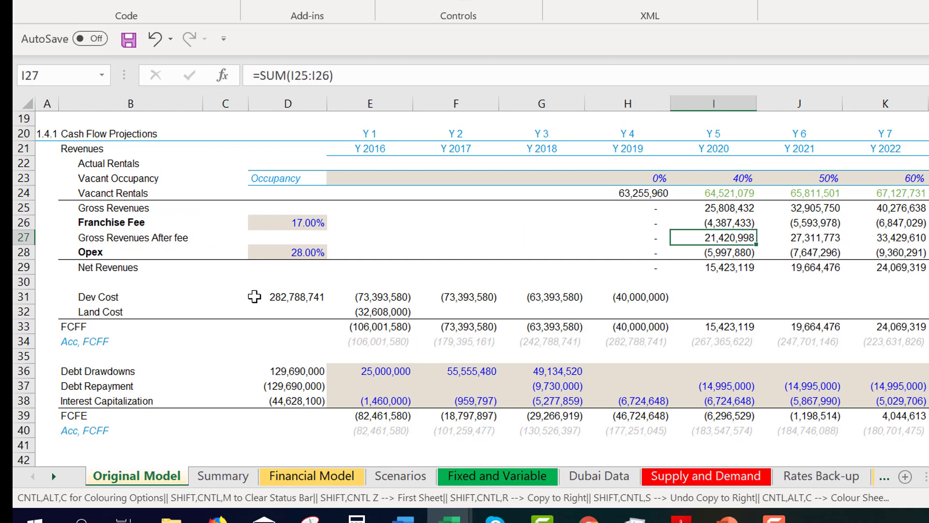
{"action": "key", "text": "Down"}
{"action": "key", "text": "Left"}
{"action": "key", "text": "Left"}
{"action": "key", "text": "Left"}
{"action": "key", "text": "Left"}
{"action": "key", "text": "Left"}
{"action": "key", "text": "Right"}
{"action": "key", "text": "Right"}
{"action": "key", "text": "Right"}
{"action": "key", "text": "Right"}
{"action": "key", "text": "Right"}
{"action": "key", "text": "Right"}
Check the 2020 vacant occupancy, then move past Summary to the Fixed and Variable sheet.
{"action": "key", "text": "Left"}
{"action": "key", "text": "Left"}
{"action": "key", "text": "Right"}
{"action": "key", "text": "Right"}
{"action": "key", "text": "Up"}
{"action": "key", "text": "Up"}
{"action": "key", "text": "Up"}
{"action": "key", "text": "Up"}
{"action": "key", "text": "Up"}
{"action": "key", "text": "Left"}
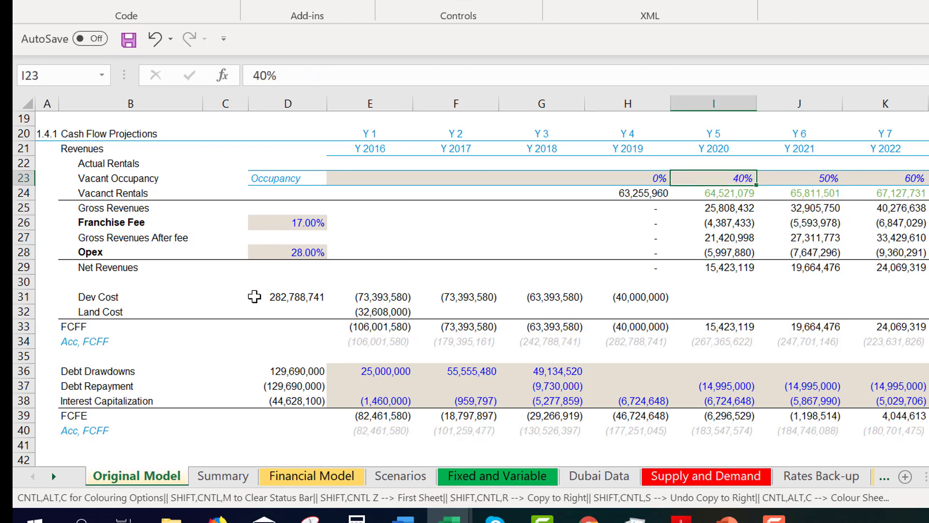
{"action": "key", "text": "Left"}
{"action": "key", "text": "Right"}
{"action": "key", "text": "ctrl+Page_Down"}
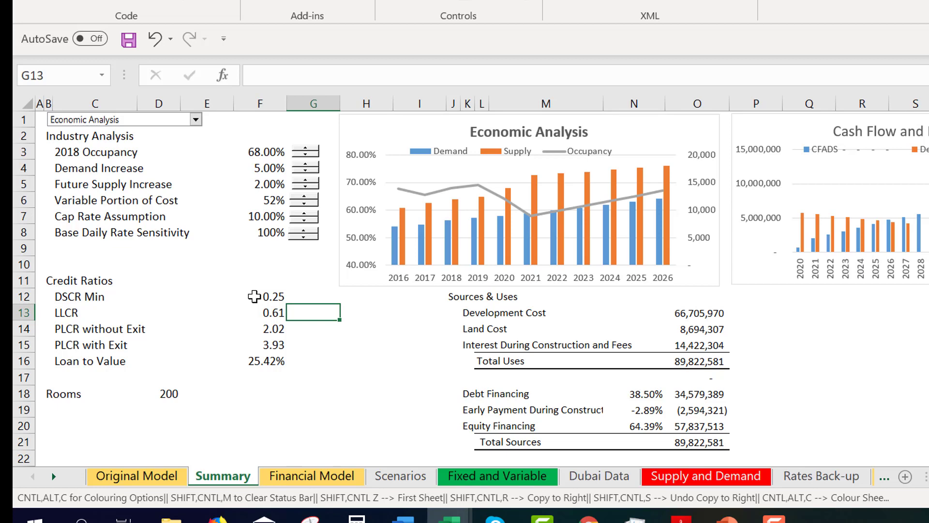
{"action": "key", "text": "ctrl+Page_Down"}
{"action": "key", "text": "ctrl+Page_Down"}
{"action": "key", "text": "ctrl+Page_Down"}
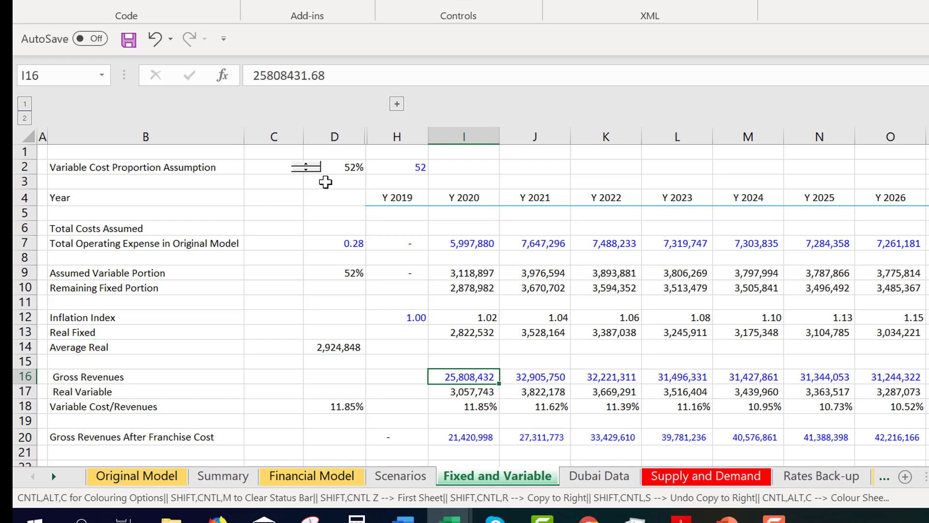
Lower the Variable Cost Proportion Assumption from 52% to 40% with the spin button, returning to Scenarios.
{"action": "left_click", "coordinate": [301, 171]}
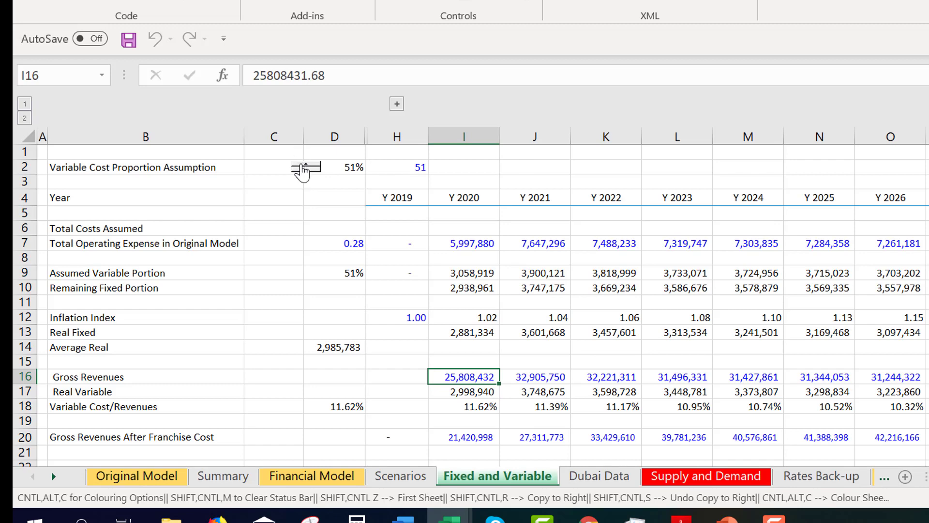
{"action": "left_click", "coordinate": [303, 170]}
{"action": "left_click", "coordinate": [304, 170]}
{"action": "left_click", "coordinate": [303, 170]}
{"action": "left_click", "coordinate": [303, 170]}
{"action": "left_click", "coordinate": [303, 170]}
{"action": "left_click", "coordinate": [304, 170]}
{"action": "left_click", "coordinate": [304, 171]}
{"action": "left_click", "coordinate": [304, 170]}
{"action": "left_click", "coordinate": [304, 170]}
{"action": "left_click", "coordinate": [303, 170]}
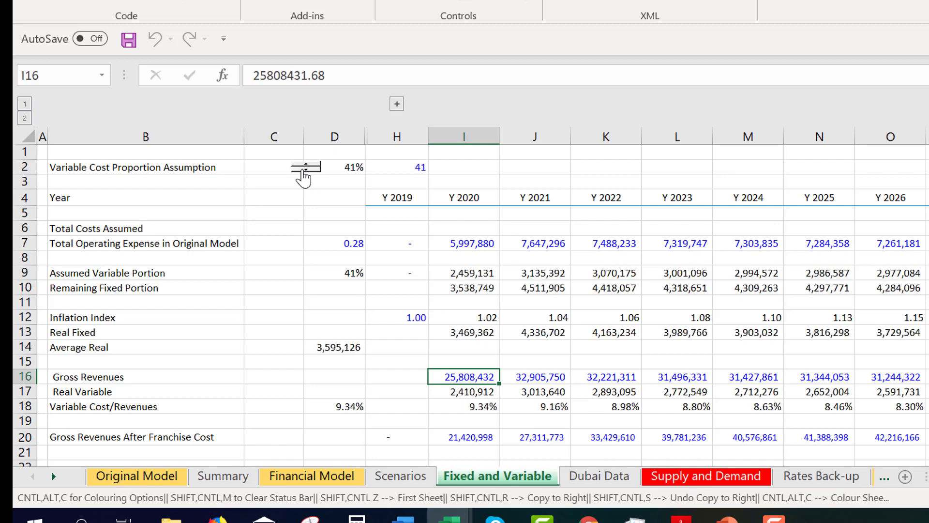
{"action": "left_click", "coordinate": [304, 171]}
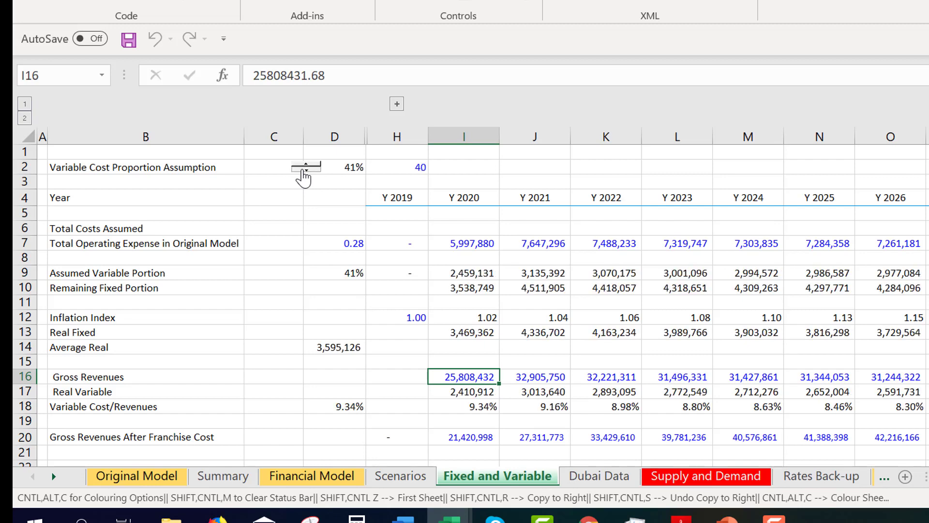
{"action": "left_click", "coordinate": [314, 218]}
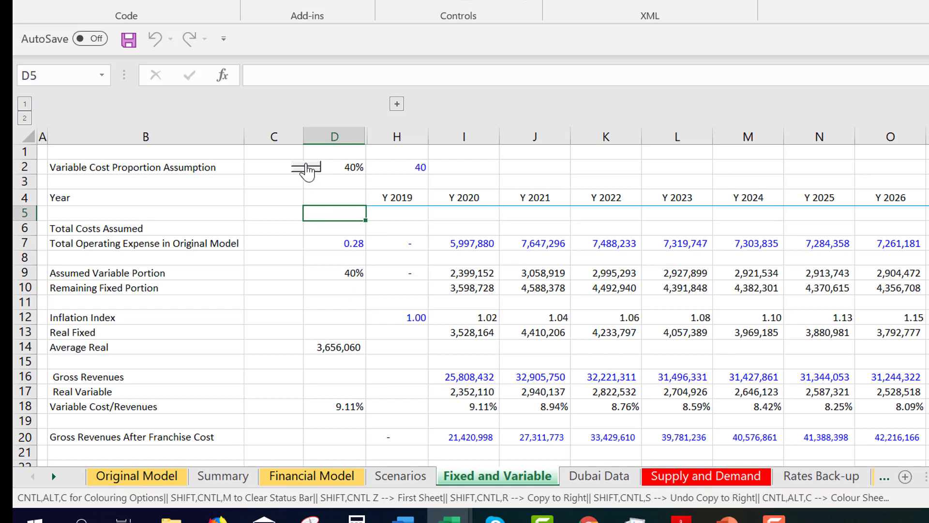
{"action": "left_click", "coordinate": [294, 279]}
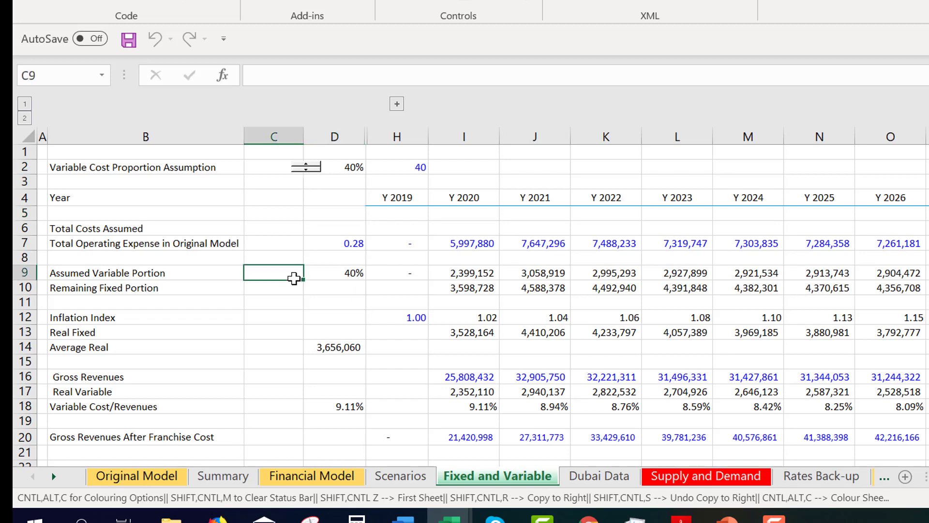
{"action": "key", "text": "ctrl+Page_Up"}
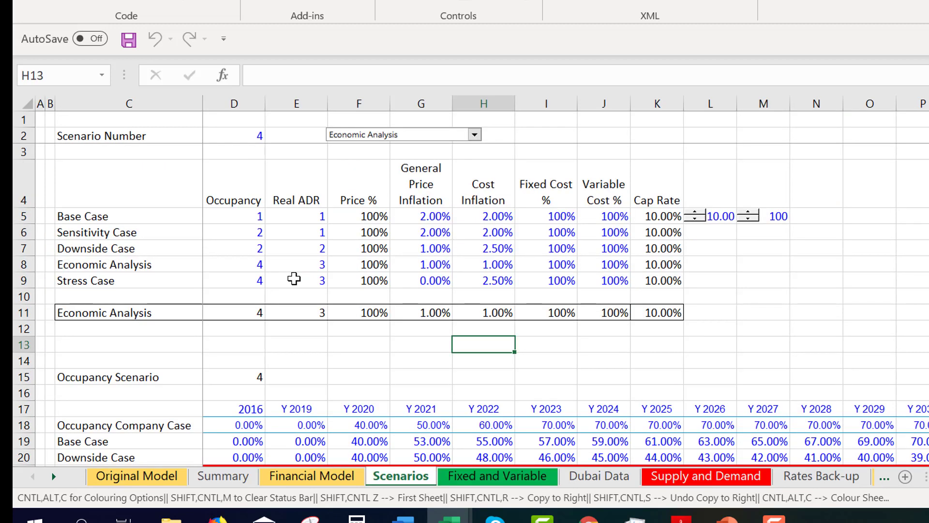
Move back to the Financial Model sheet, briefly opening and cancelling the colouring options form.
{"action": "key", "text": "ctrl+Page_Down"}
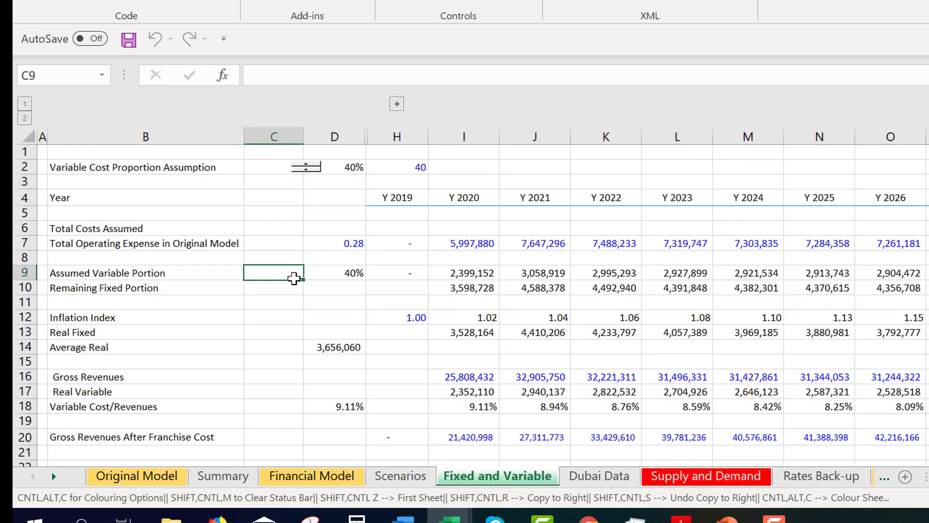
{"action": "key", "text": "ctrl+Page_Up"}
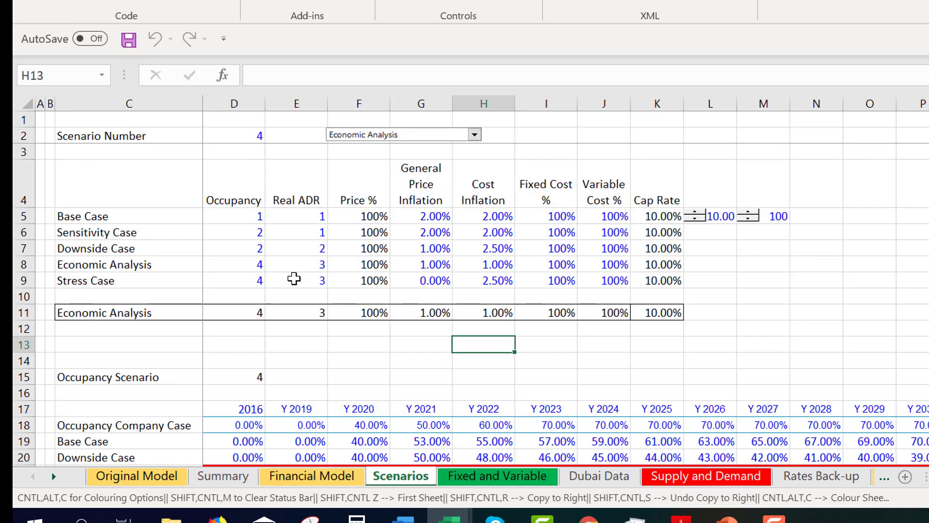
{"action": "key", "text": "ctrl+Page_Up"}
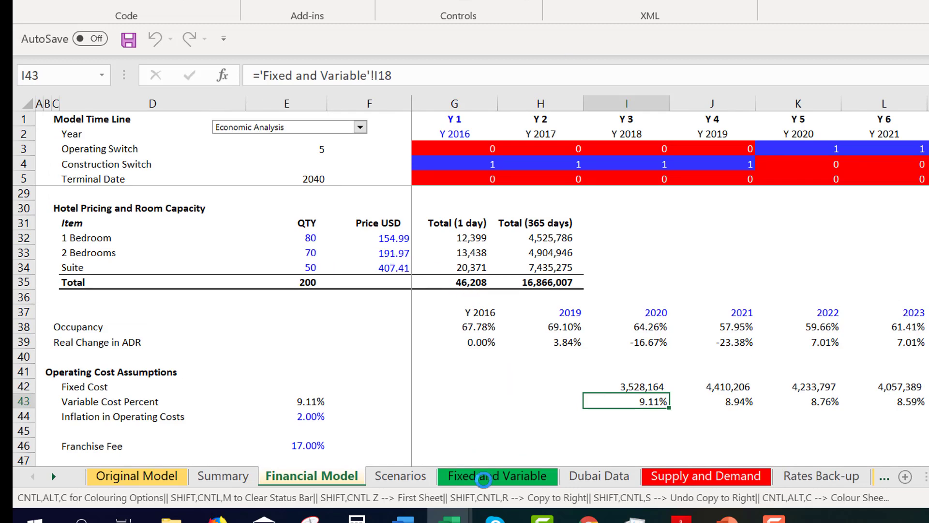
{"action": "key", "text": "ctrl+alt+c"}
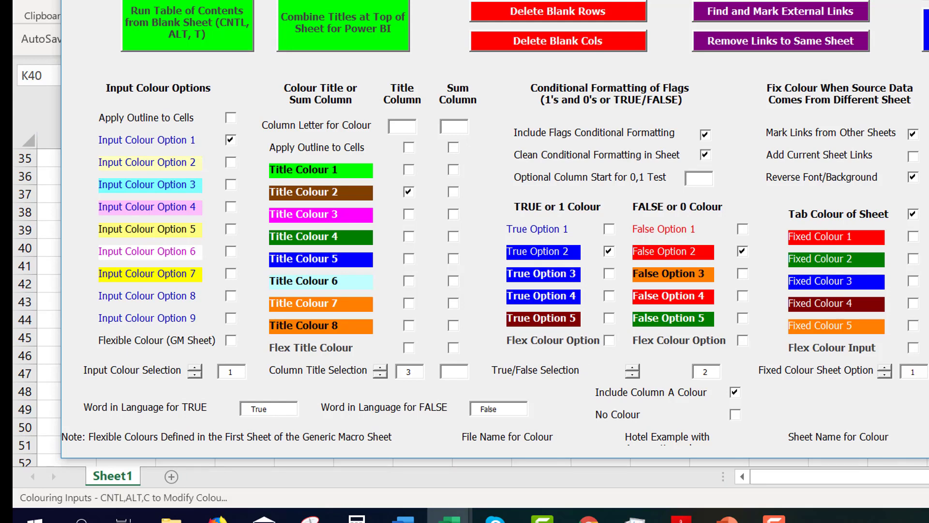
{"action": "key", "text": "Escape"}
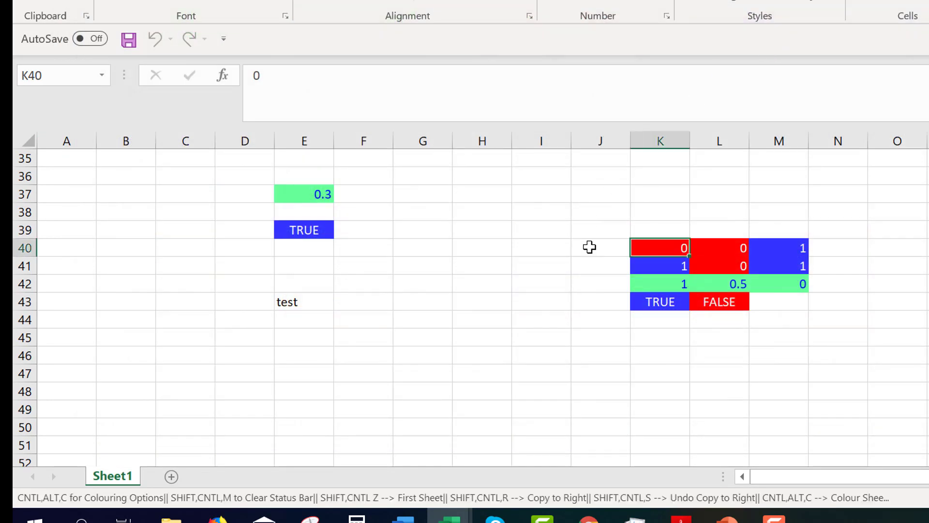
{"action": "key", "text": "ctrl+Tab"}
Check the fixed and variable cost links and the Variable Cost Percent input.
{"action": "key", "text": "Left"}
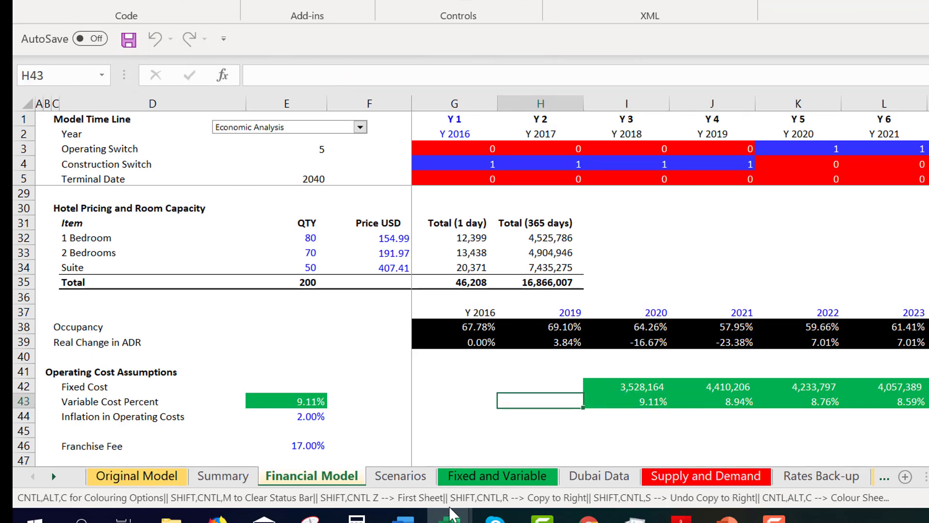
{"action": "left_click", "coordinate": [422, 386]}
{"action": "key", "text": "Right"}
{"action": "key", "text": "Right"}
{"action": "key", "text": "Right"}
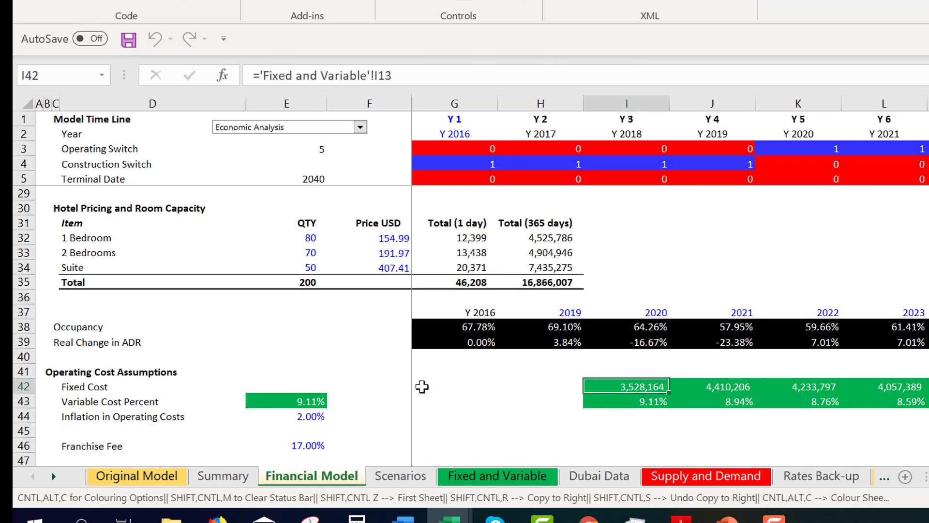
{"action": "key", "text": "Left"}
{"action": "key", "text": "Left"}
{"action": "key", "text": "Down"}
{"action": "key", "text": "Down"}
{"action": "key", "text": "Left"}
{"action": "key", "text": "Left"}
{"action": "key", "text": "Left"}
{"action": "key", "text": "Left"}
{"action": "key", "text": "Up"}
{"action": "key", "text": "Right"}
{"action": "key", "text": "Right"}
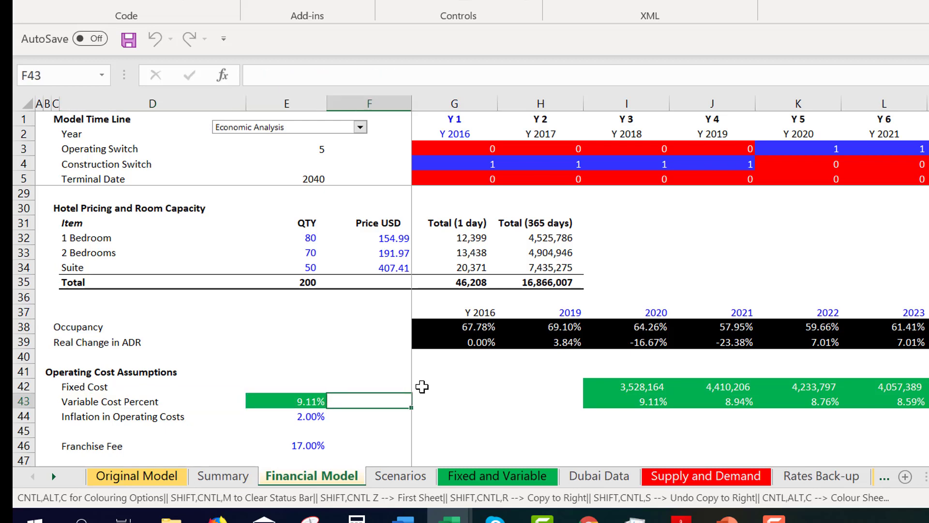
Trace the Y 5 operating costs back to variable costs and the cost inflation index.
{"action": "key", "text": "Page_Down"}
{"action": "key", "text": "Page_Down"}
{"action": "key", "text": "Page_Down"}
{"action": "key", "text": "Page_Down"}
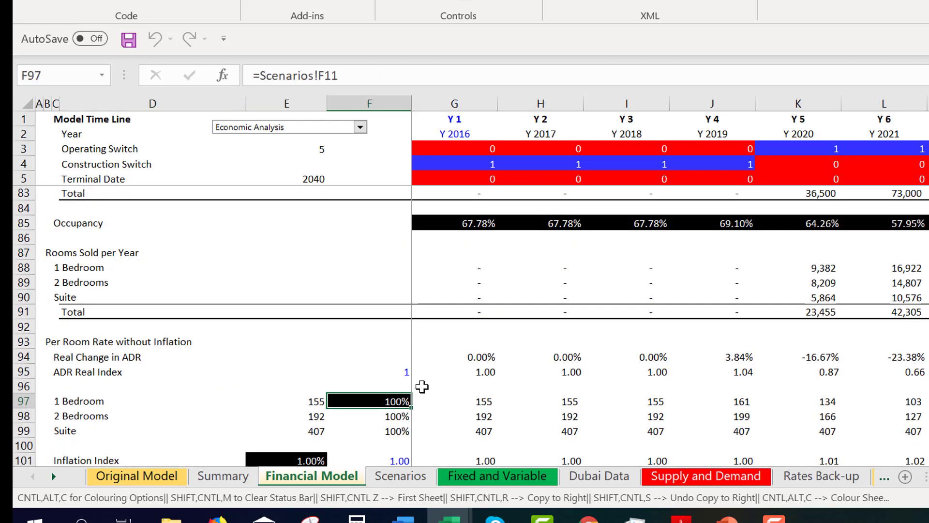
{"action": "key", "text": "Page_Down"}
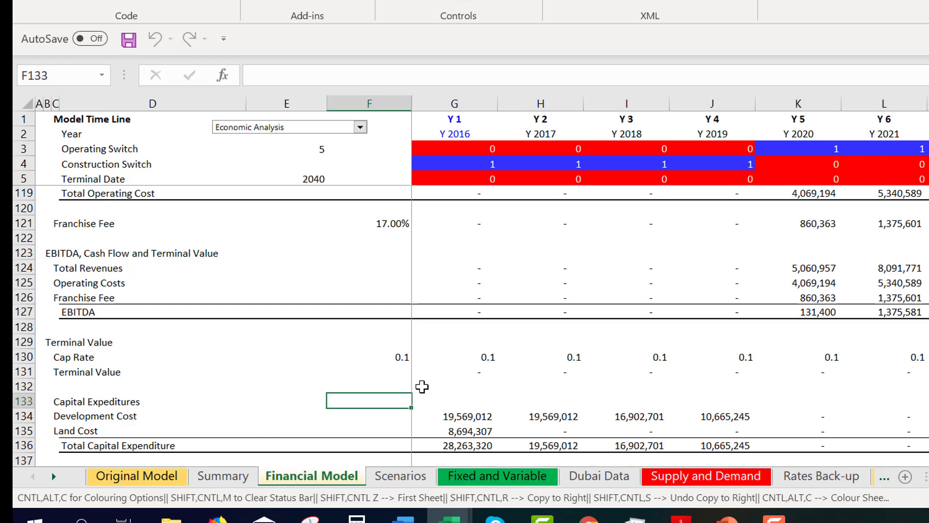
{"action": "key", "text": "Up"}
{"action": "key", "text": "Up"}
{"action": "key", "text": "Up"}
{"action": "key", "text": "Up"}
{"action": "key", "text": "Up"}
{"action": "key", "text": "Up"}
{"action": "key", "text": "Up"}
{"action": "key", "text": "Up"}
{"action": "key", "text": "Right"}
{"action": "key", "text": "Right"}
{"action": "key", "text": "Right"}
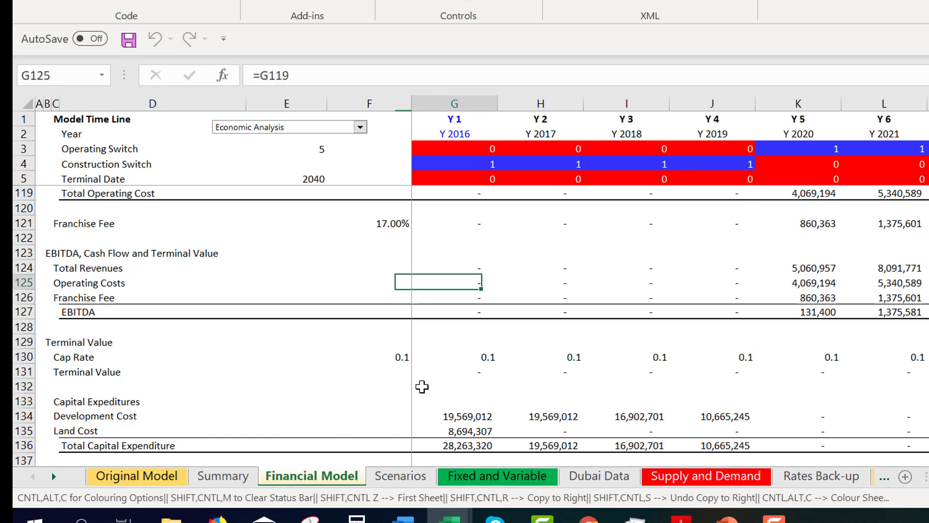
{"action": "key", "text": "Right"}
{"action": "key", "text": "Right"}
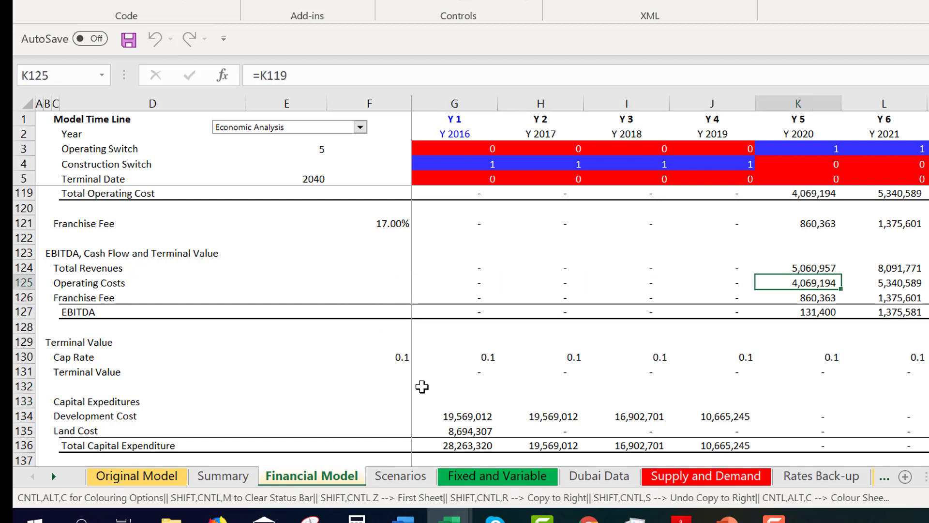
{"action": "key", "text": "Up"}
{"action": "key", "text": "Up"}
{"action": "key", "text": "Up"}
{"action": "key", "text": "Up"}
{"action": "key", "text": "Up"}
{"action": "key", "text": "Up"}
{"action": "key", "text": "Up"}
{"action": "key", "text": "Up"}
{"action": "key", "text": "Up"}
{"action": "key", "text": "Up"}
{"action": "key", "text": "Up"}
{"action": "key", "text": "Up"}
{"action": "key", "text": "Up"}
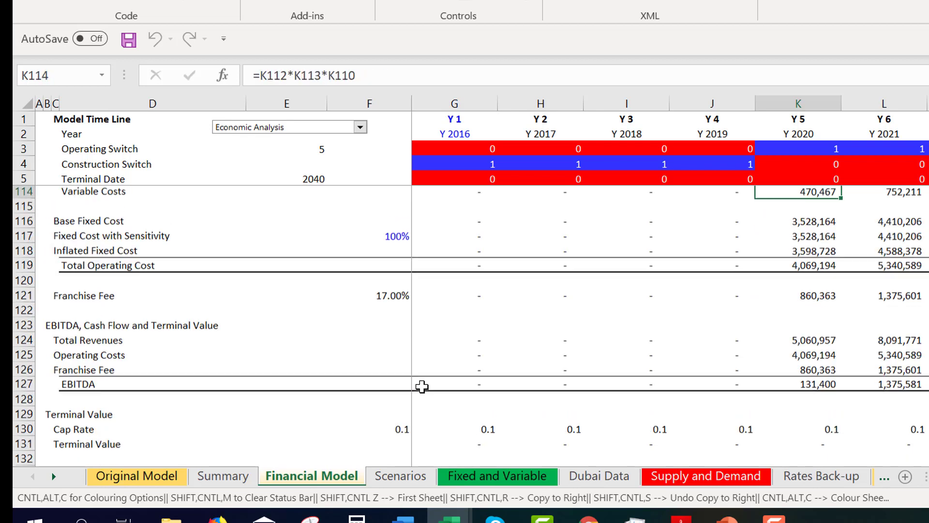
{"action": "key", "text": "Up"}
{"action": "key", "text": "Up"}
{"action": "key", "text": "Up"}
{"action": "key", "text": "Up"}
{"action": "key", "text": "Down"}
{"action": "key", "text": "Down"}
{"action": "key", "text": "Down"}
{"action": "key", "text": "Down"}
{"action": "key", "text": "Down"}
{"action": "key", "text": "Down"}
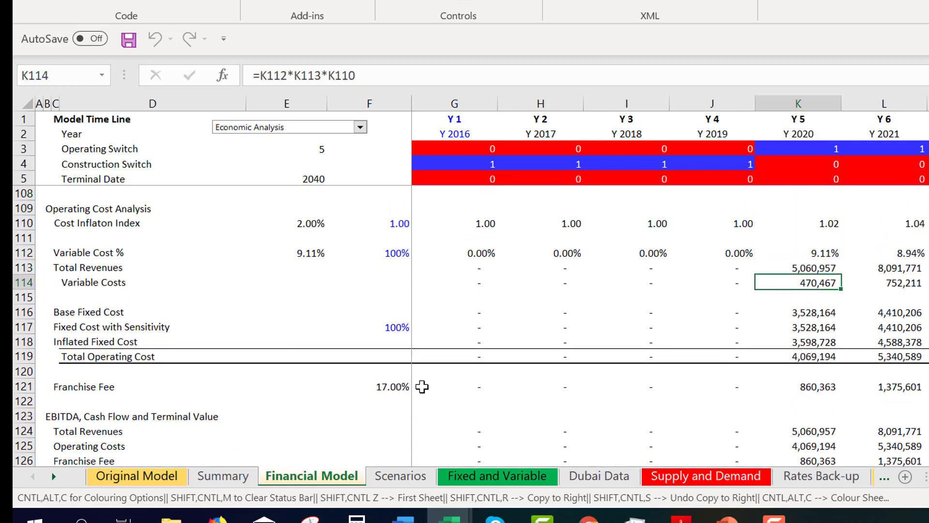
Format the Cap Rate row from F130 across all years as percentages (10.00%).
{"action": "key", "text": "Page_Down"}
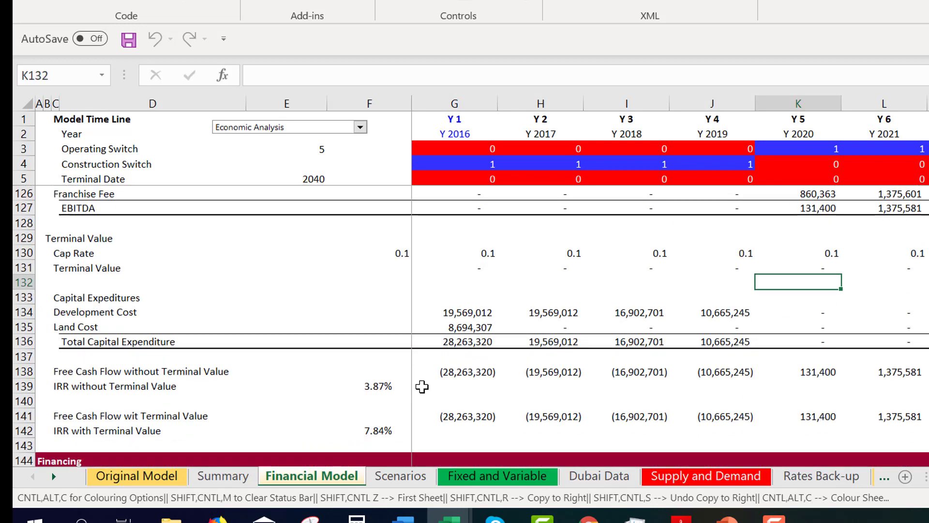
{"action": "key", "text": "Left"}
{"action": "key", "text": "Left"}
{"action": "key", "text": "Left"}
{"action": "key", "text": "Left"}
{"action": "key", "text": "Home"}
{"action": "key", "text": "Up"}
{"action": "key", "text": "Up"}
{"action": "key", "text": "Right"}
{"action": "key", "text": "Right"}
{"action": "key", "text": "Right"}
{"action": "key", "text": "Right"}
{"action": "key", "text": "Right"}
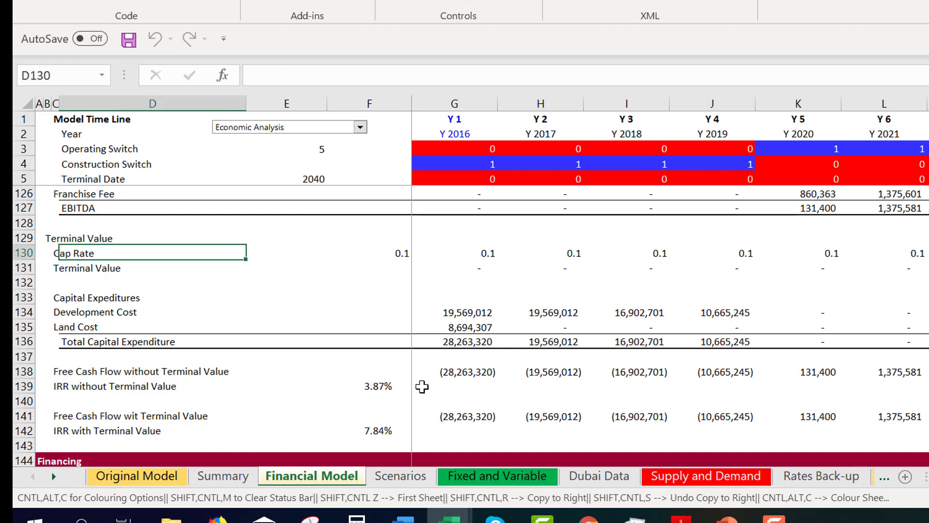
{"action": "key", "text": "Right"}
{"action": "key", "text": "Left"}
{"action": "key", "text": "ctrl+shift+Right"}
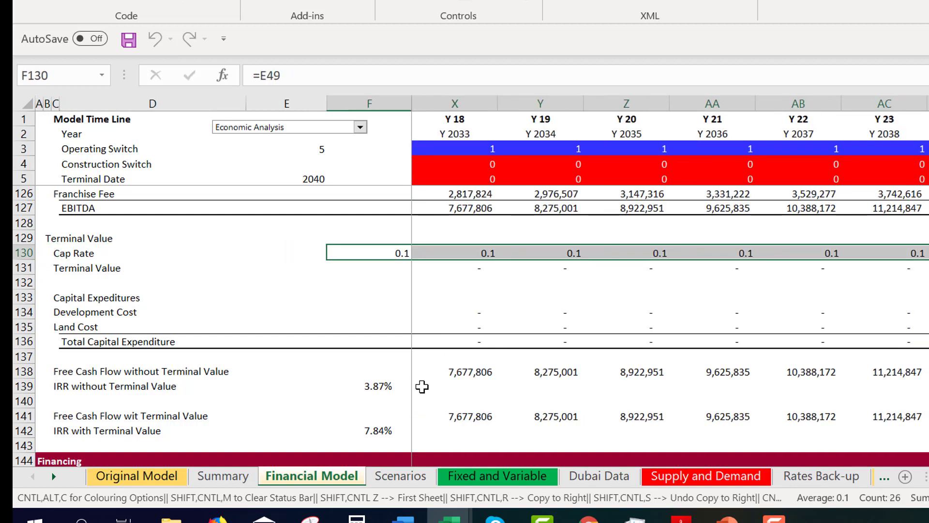
{"action": "key", "text": "ctrl+shift+5"}
{"action": "key", "text": "Left"}
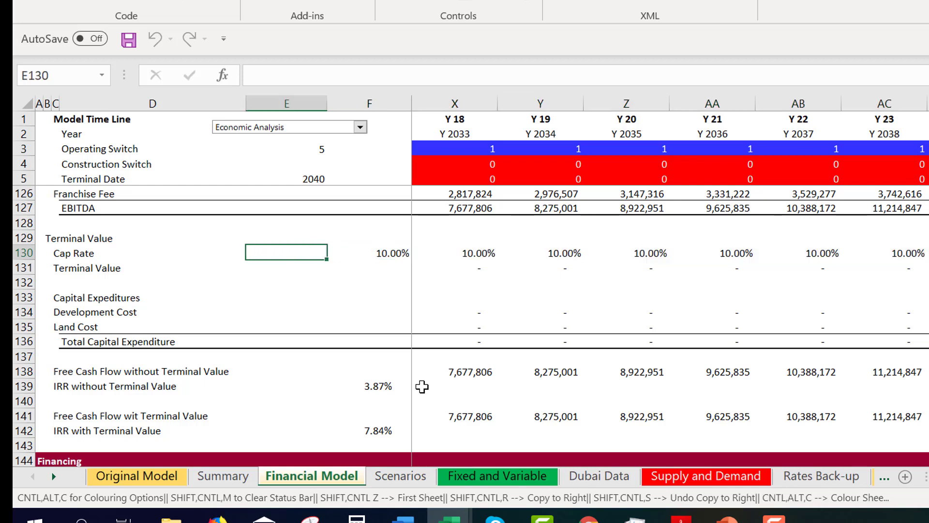
On the Original Model sheet, inspect the FCFF totals in row 33 out to the last year's formula.
{"action": "key", "text": "Left"}
{"action": "key", "text": "ctrl+Page_Up"}
{"action": "key", "text": "ctrl+Page_Up"}
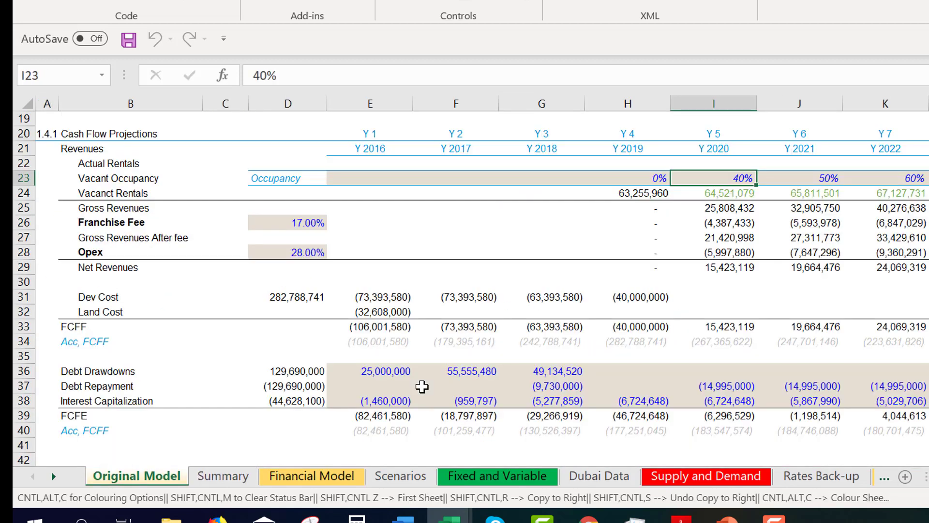
{"action": "key", "text": "ctrl+Down"}
{"action": "key", "text": "ctrl+Down"}
{"action": "key", "text": "Right"}
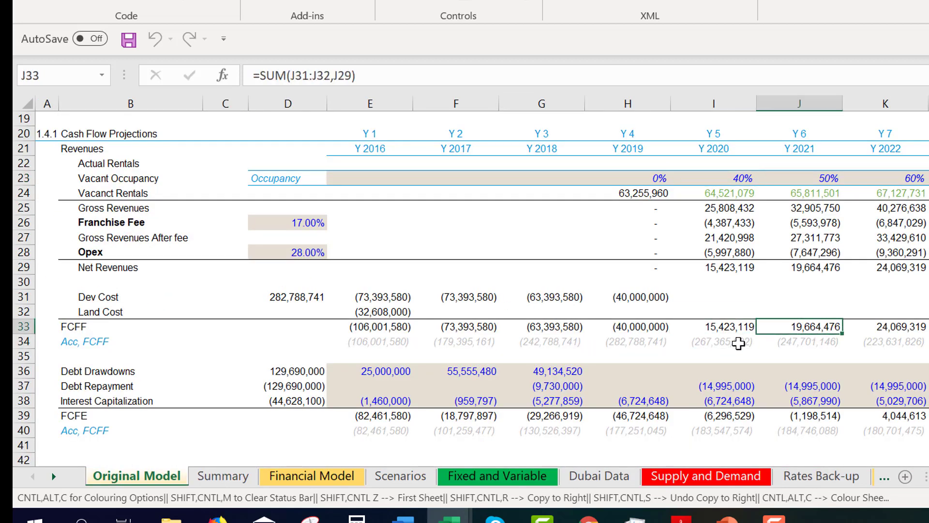
{"action": "key", "text": "ctrl+Right"}
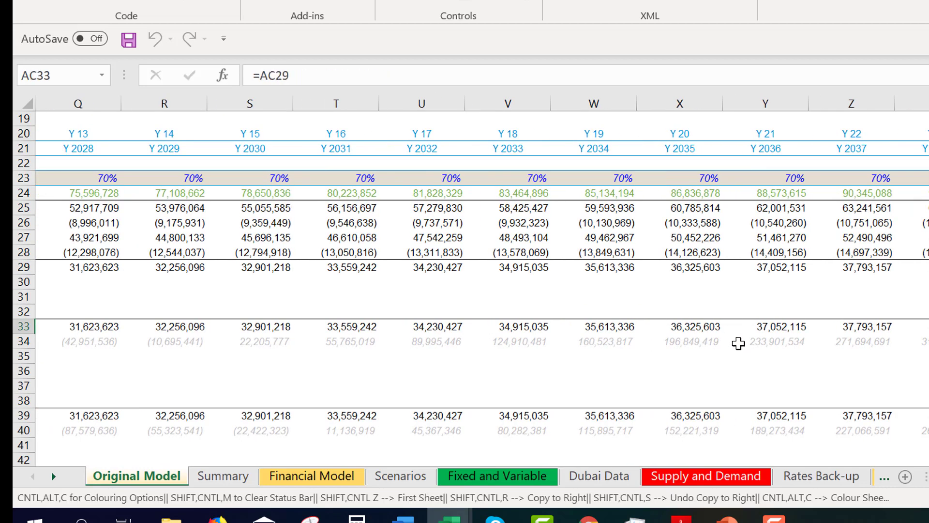
{"action": "scroll", "coordinate": [738, 343], "scroll_direction": "right", "scroll_amount": 1}
{"action": "key", "text": "F2"}
Trace the last-year FCFF back through net revenues to vacant rentals and occupancy.
{"action": "key", "text": "Escape"}
{"action": "key", "text": "Up"}
{"action": "key", "text": "Up"}
{"action": "key", "text": "Up"}
{"action": "key", "text": "Up"}
{"action": "key", "text": "F2"}
{"action": "key", "text": "Escape"}
{"action": "key", "text": "Up"}
{"action": "key", "text": "Up"}
{"action": "key", "text": "Up"}
{"action": "key", "text": "Up"}
{"action": "key", "text": "Up"}
{"action": "key", "text": "F2"}
{"action": "key", "text": "Escape"}
{"action": "key", "text": "Up"}
{"action": "key", "text": "Up"}
{"action": "key", "text": "Up"}
{"action": "key", "text": "Down"}
{"action": "key", "text": "Down"}
{"action": "key", "text": "Down"}
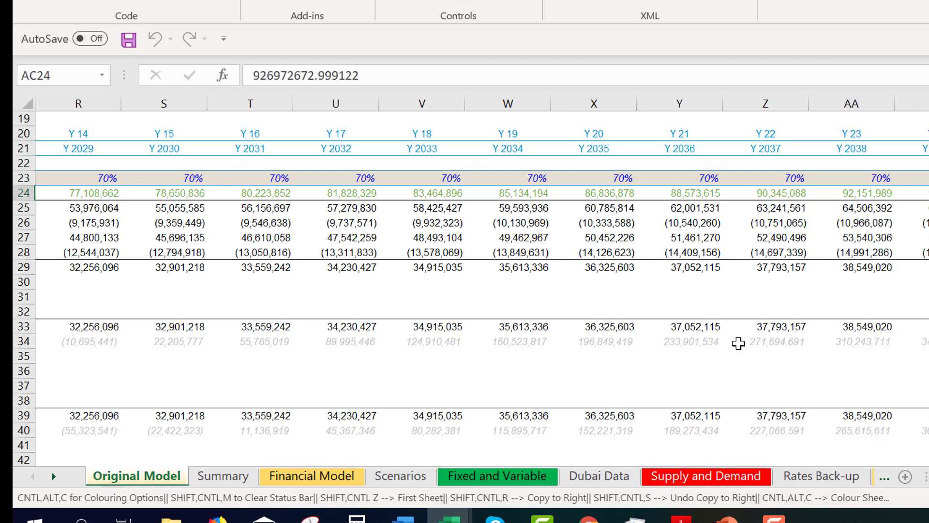
Compare neighbouring vacant rental formulas and return to the first rental value in H24.
{"action": "key", "text": "Left"}
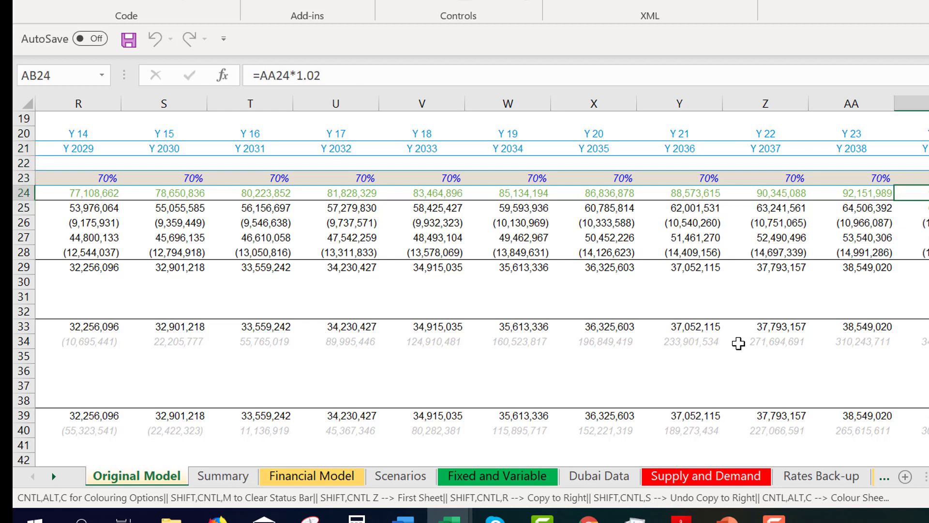
{"action": "key", "text": "Right"}
{"action": "key", "text": "Left"}
{"action": "key", "text": "Left"}
{"action": "key", "text": "Right"}
{"action": "key", "text": "Left"}
{"action": "key", "text": "ctrl+Left"}
{"action": "key", "text": "Left"}
{"action": "key", "text": "Left"}
{"action": "key", "text": "Left"}
{"action": "key", "text": "Left"}
{"action": "key", "text": "Left"}
{"action": "key", "text": "Left"}
{"action": "key", "text": "Left"}
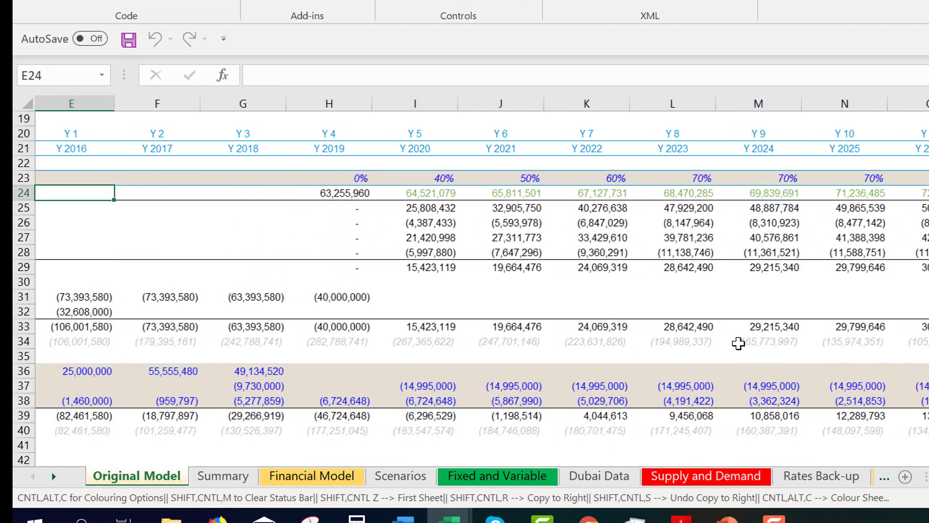
{"action": "key", "text": "Right"}
{"action": "key", "text": "Right"}
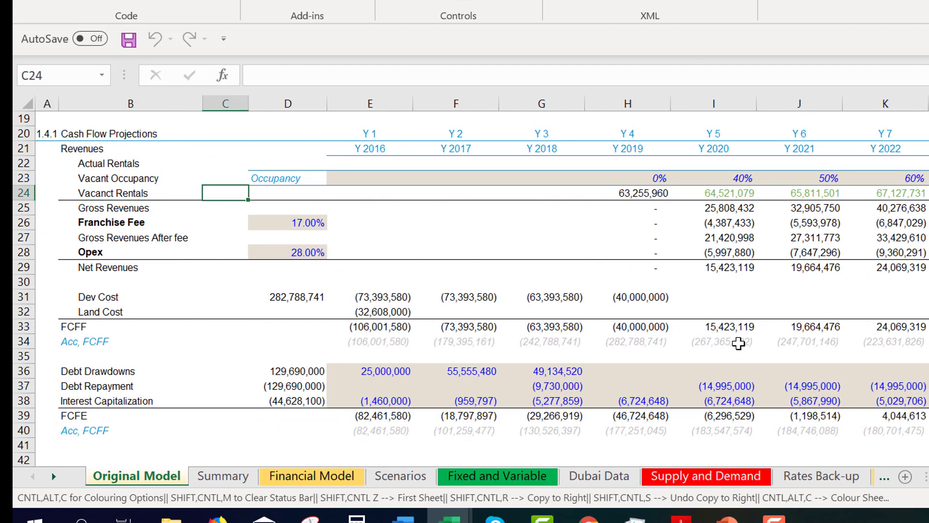
{"action": "key", "text": "Left"}
Inspect the gross revenues row from its first value through Y 5 to the last year.
{"action": "key", "text": "Down"}
{"action": "key", "text": "ctrl+Right"}
{"action": "key", "text": "Right"}
{"action": "key", "text": "ctrl+Right"}
{"action": "key", "text": "Up"}
Check the last year's franchise fee, return to the sheet top, and narrow column A to 1.73.
{"action": "key", "text": "Down"}
{"action": "key", "text": "Down"}
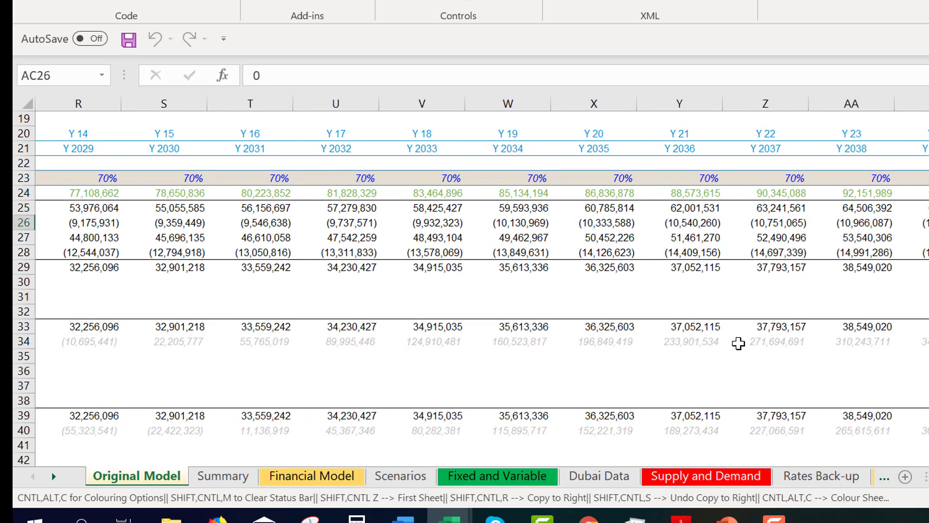
{"action": "key", "text": "ctrl+Left"}
{"action": "key", "text": "Home"}
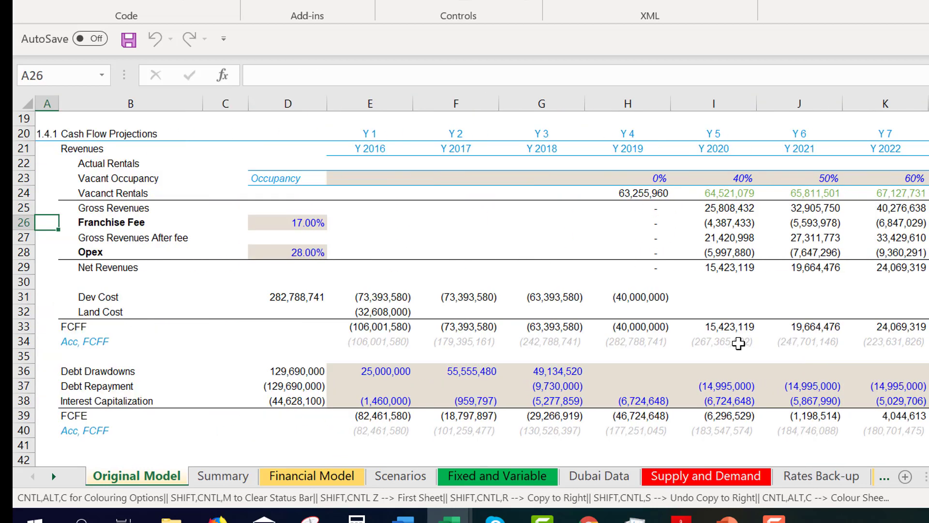
{"action": "key", "text": "Up"}
{"action": "key", "text": "ctrl+Up"}
{"action": "key", "text": "ctrl+Up"}
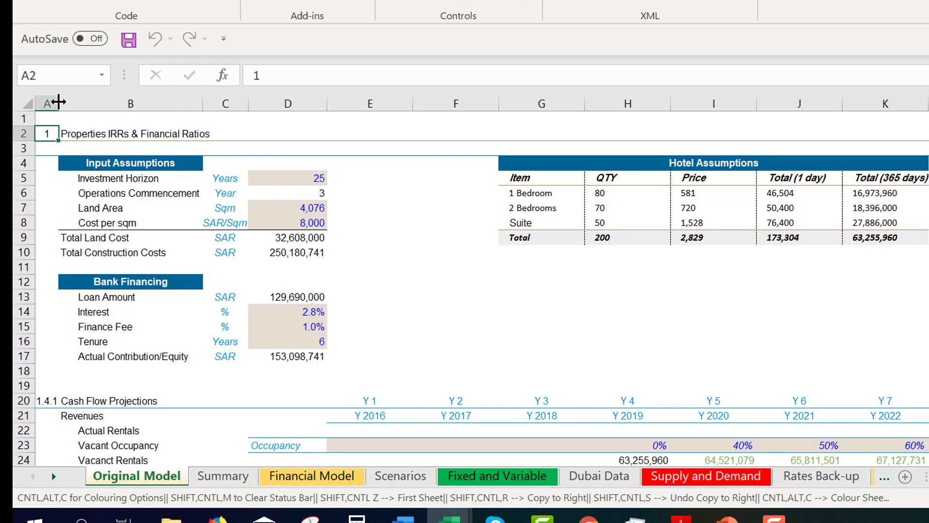
{"action": "mouse_move", "coordinate": [58, 102]}
{"action": "left_mouse_down"}
{"action": "mouse_move", "coordinate": [42, 100]}
{"action": "mouse_move", "coordinate": [56, 100]}
{"action": "left_mouse_up"}
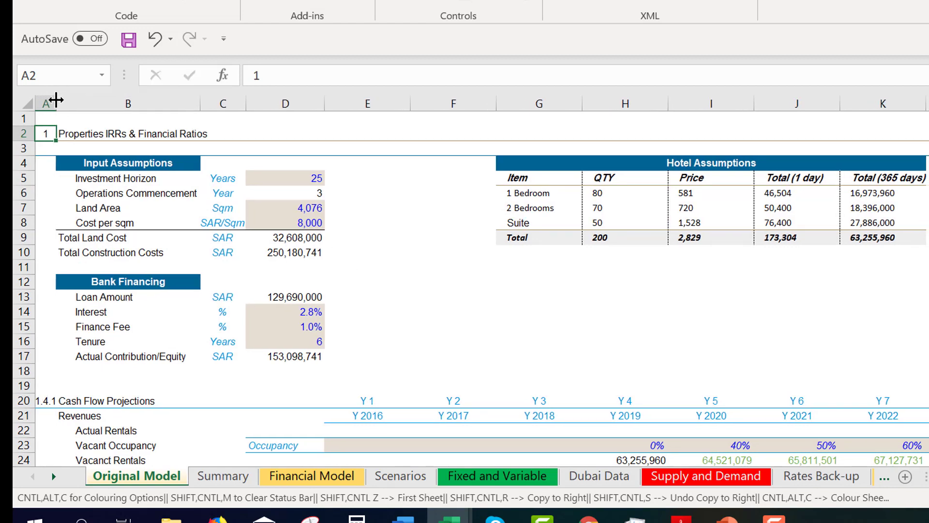
{"action": "key", "text": "ctrl+Page_Down"}
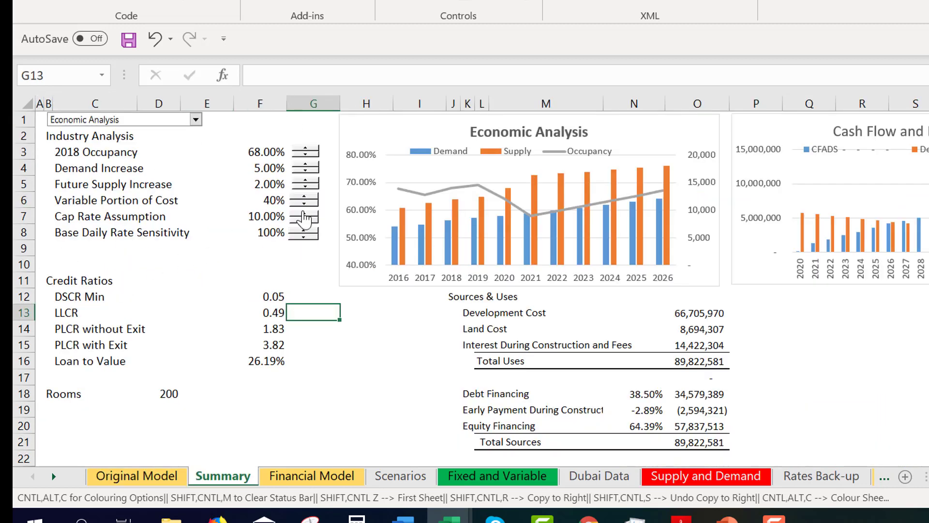
{"action": "left_click", "coordinate": [325, 290]}
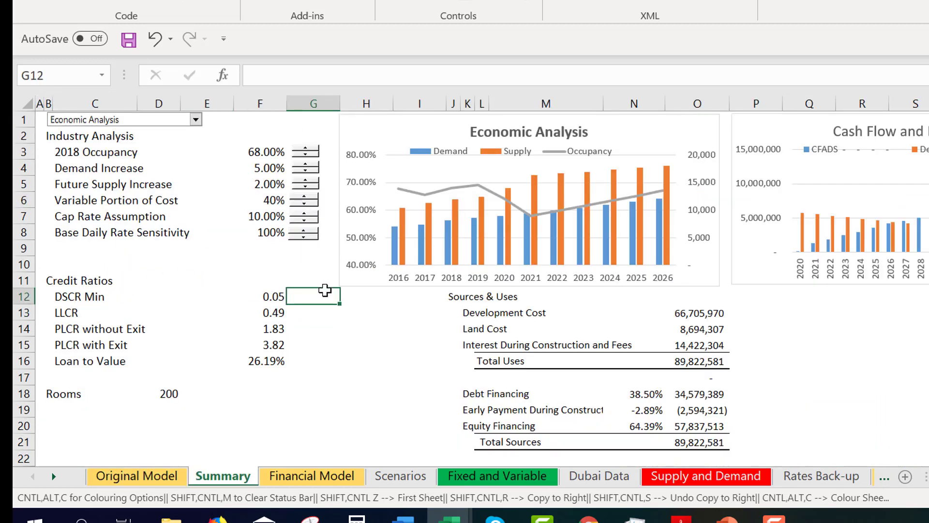
{"action": "key", "text": "ctrl+Page_Down"}
{"action": "key", "text": "Page_Down"}
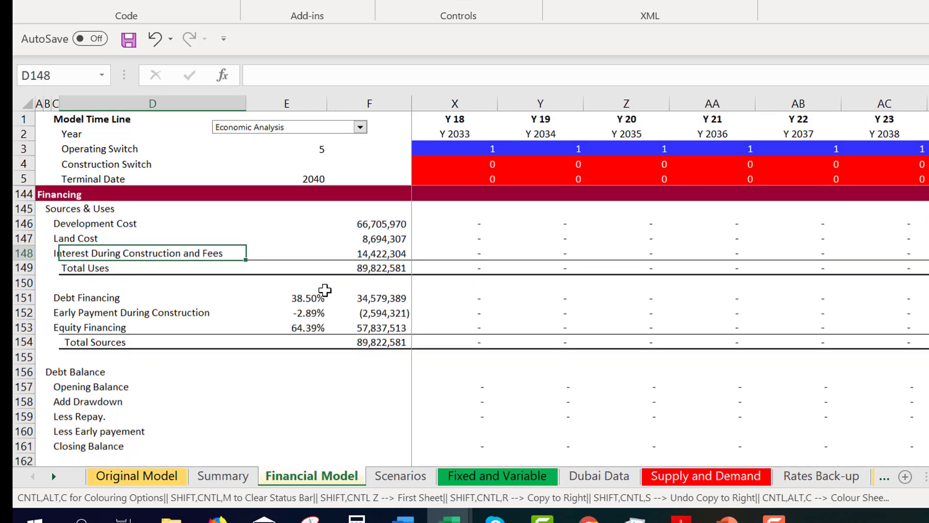
{"action": "key", "text": "Page_Down"}
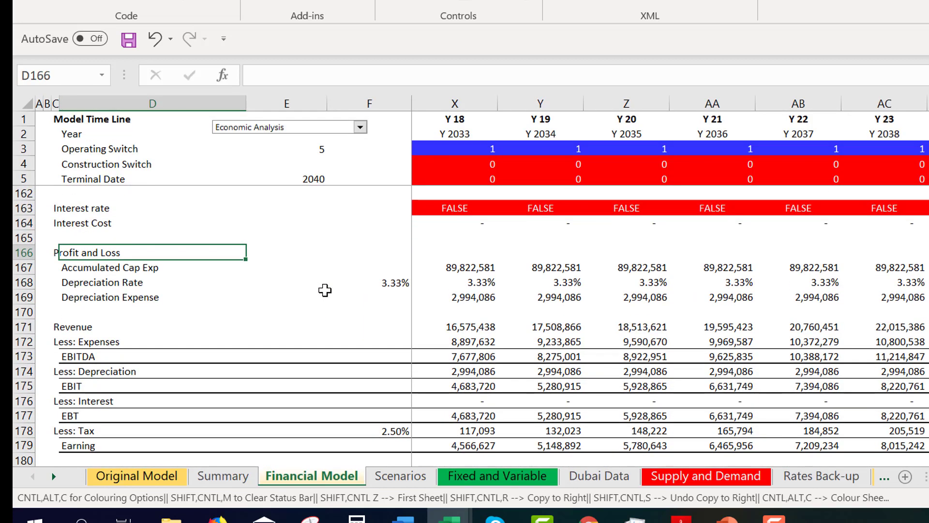
{"action": "key", "text": "Page_Down"}
{"action": "key", "text": "Page_Down"}
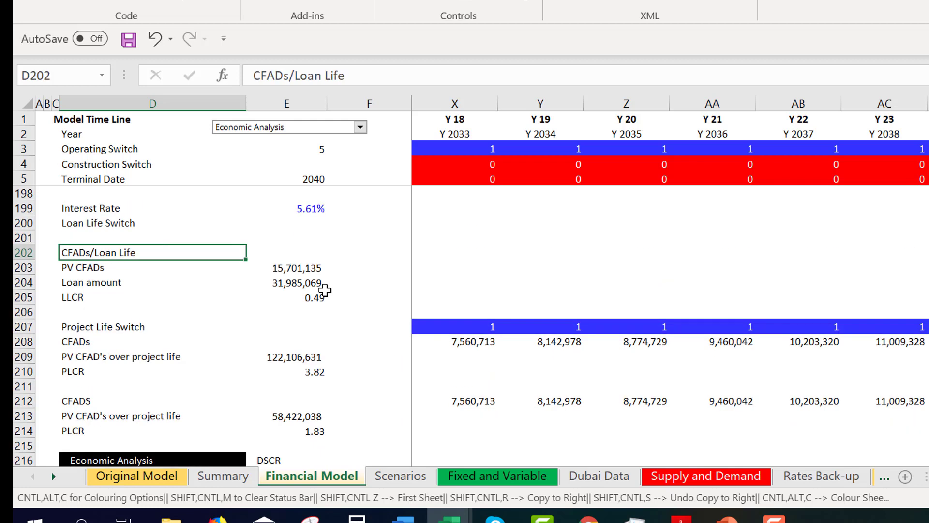
{"action": "key", "text": "Down"}
{"action": "key", "text": "Down"}
{"action": "key", "text": "Down"}
{"action": "key", "text": "Down"}
{"action": "key", "text": "Down"}
{"action": "key", "text": "Down"}
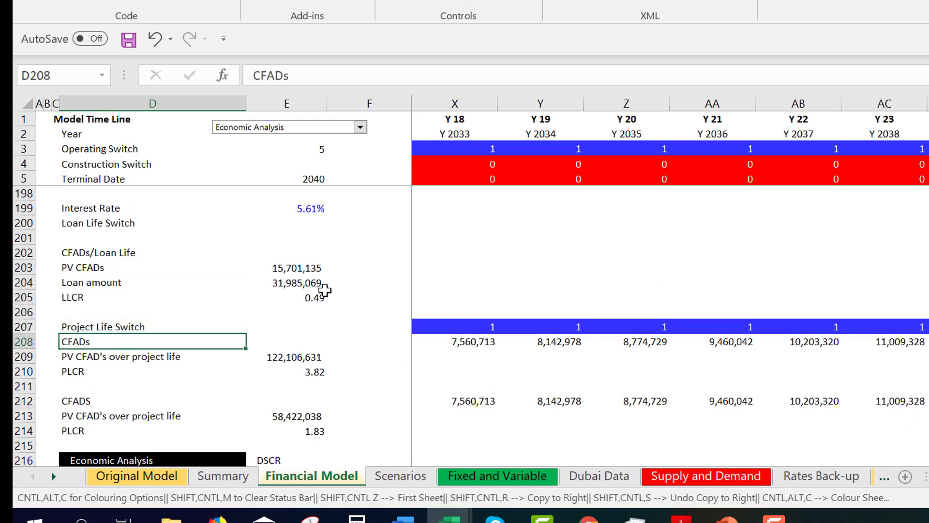
{"action": "key", "text": "Right"}
{"action": "key", "text": "Right"}
{"action": "key", "text": "Right"}
{"action": "key", "text": "Right"}
{"action": "key", "text": "Right"}
{"action": "key", "text": "Up"}
{"action": "key", "text": "Left"}
{"action": "key", "text": "Left"}
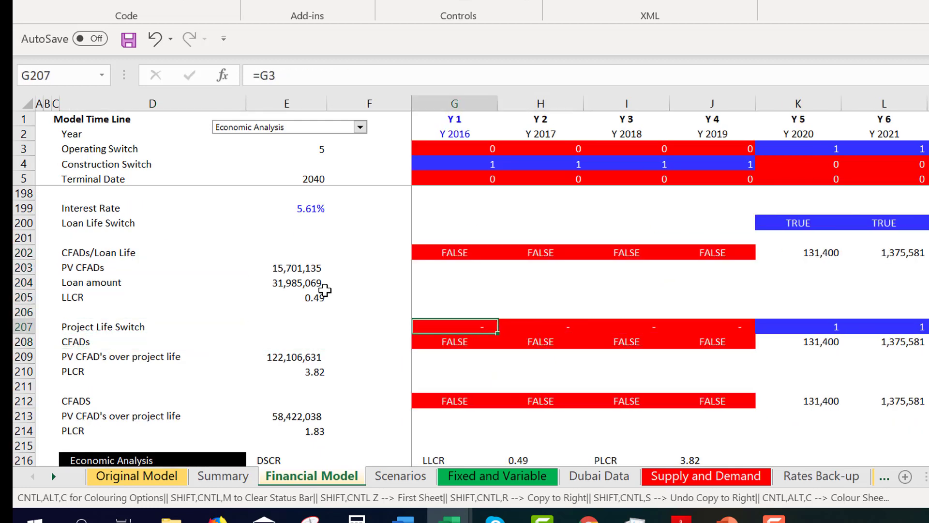
{"action": "key", "text": "Left"}
{"action": "key", "text": "Left"}
{"action": "key", "text": "Down"}
{"action": "key", "text": "Right"}
{"action": "key", "text": "Right"}
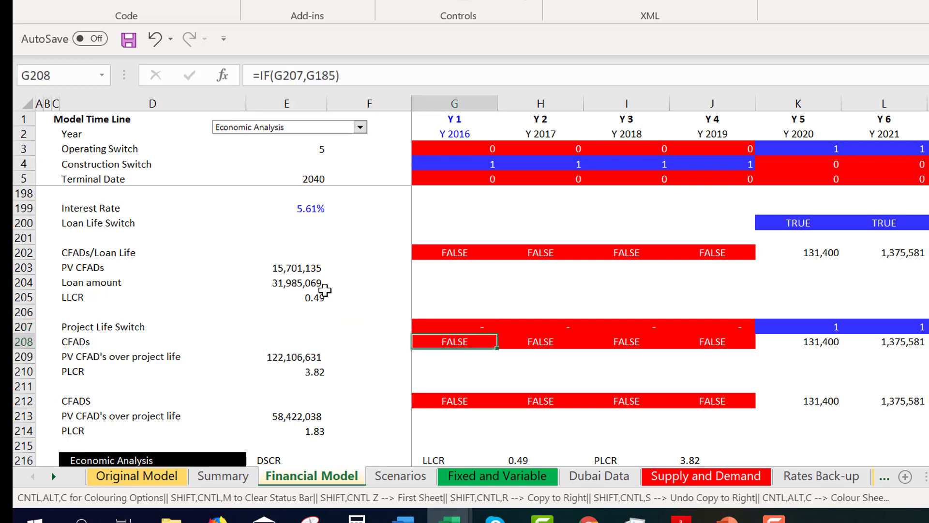
{"action": "key", "text": "Left"}
{"action": "key", "text": "Right"}
{"action": "key", "text": "Right"}
{"action": "key", "text": "Right"}
{"action": "key", "text": "Right"}
{"action": "key", "text": "Up"}
{"action": "key", "text": "Left"}
{"action": "key", "text": "Left"}
{"action": "key", "text": "Left"}
{"action": "key", "text": "Left"}
{"action": "key", "text": "Right"}
{"action": "key", "text": "Right"}
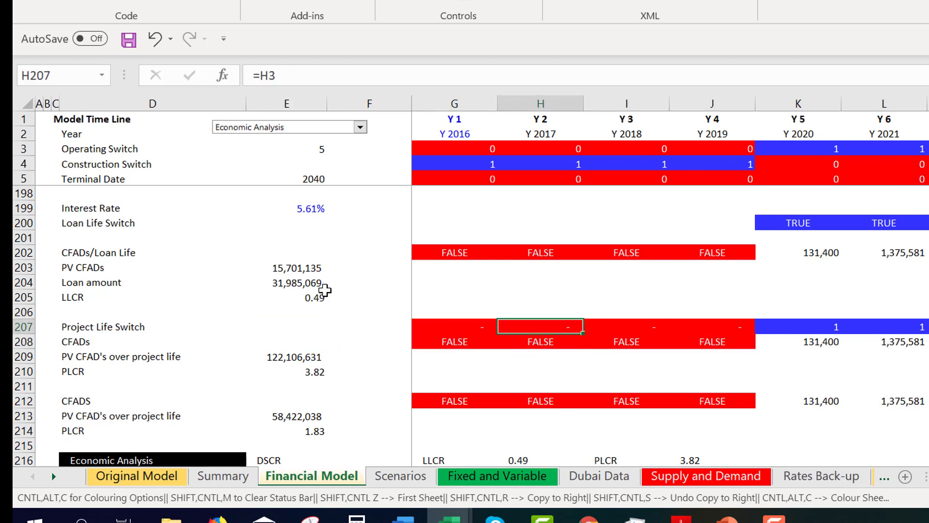
{"action": "key", "text": "Down"}
{"action": "key", "text": "Left"}
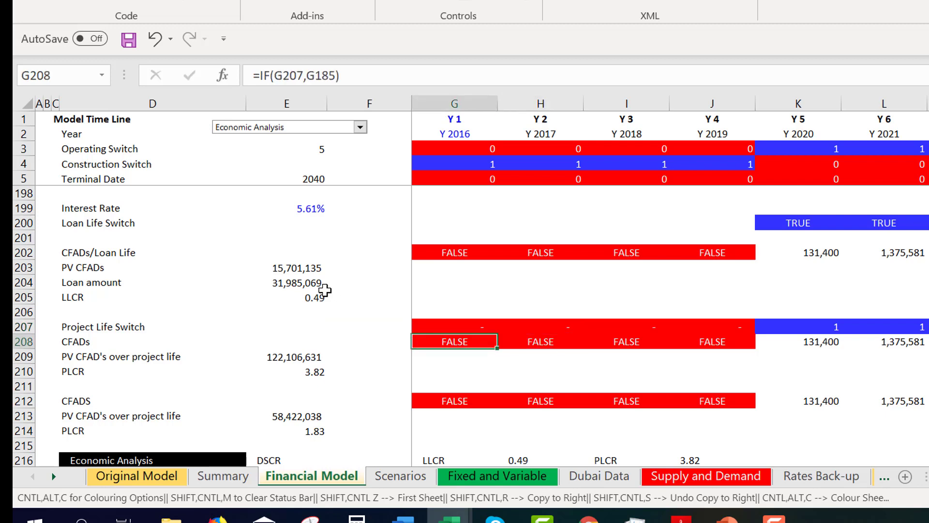
{"action": "key", "text": "Down"}
{"action": "key", "text": "Down"}
{"action": "key", "text": "Down"}
{"action": "key", "text": "Down"}
{"action": "key", "text": "Down"}
{"action": "key", "text": "Down"}
{"action": "key", "text": "Down"}
{"action": "key", "text": "Down"}
{"action": "key", "text": "Down"}
{"action": "key", "text": "Down"}
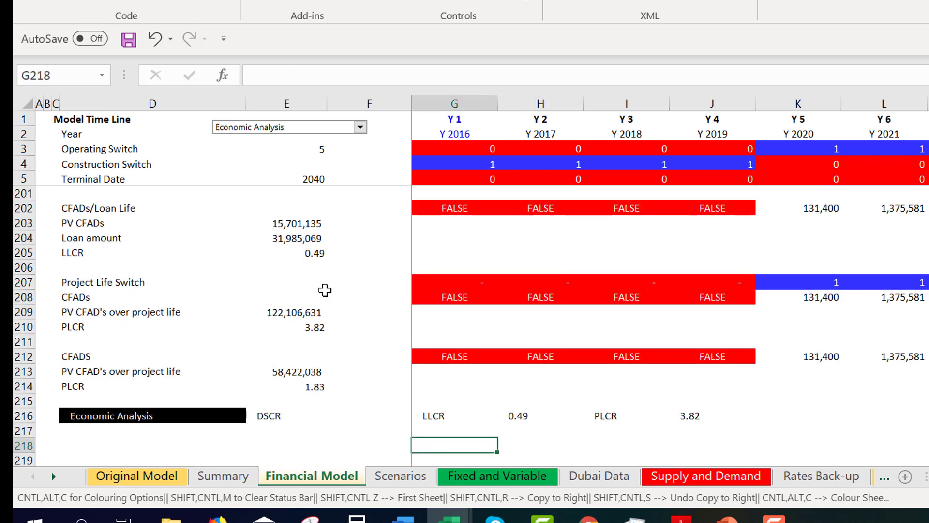
{"action": "key", "text": "Down"}
{"action": "key", "text": "Down"}
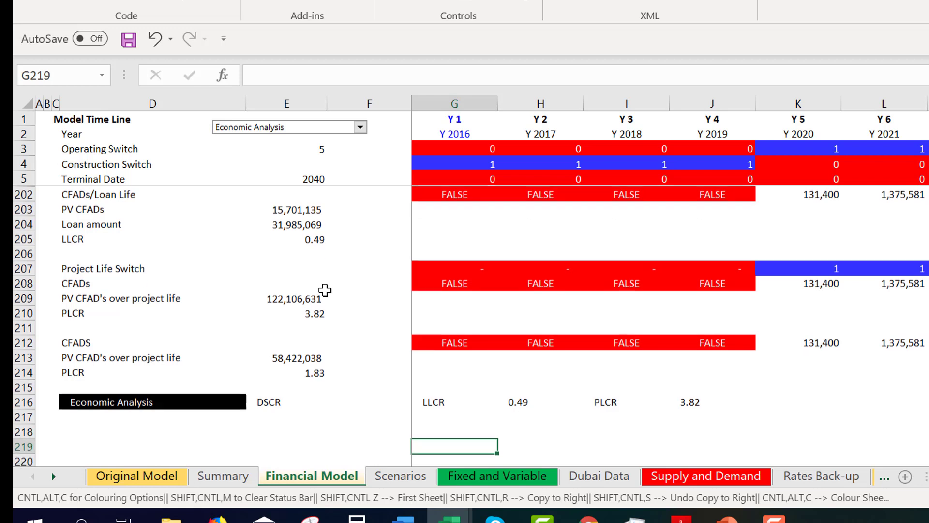
{"action": "key", "text": "Up"}
{"action": "key", "text": "Up"}
{"action": "key", "text": "Up"}
{"action": "key", "text": "Up"}
{"action": "key", "text": "Up"}
{"action": "key", "text": "Left"}
{"action": "key", "text": "Left"}
{"action": "key", "text": "Left"}
{"action": "key", "text": "Left"}
{"action": "key", "text": "Left"}
{"action": "key", "text": "Left"}
{"action": "key", "text": "Up"}
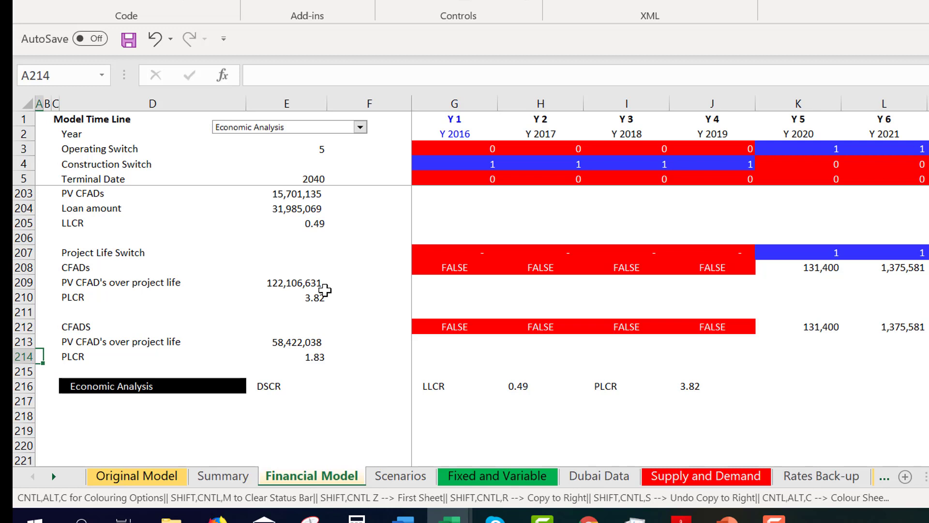
{"action": "key", "text": "Right"}
{"action": "key", "text": "Right"}
{"action": "key", "text": "Right"}
{"action": "key", "text": "Right"}
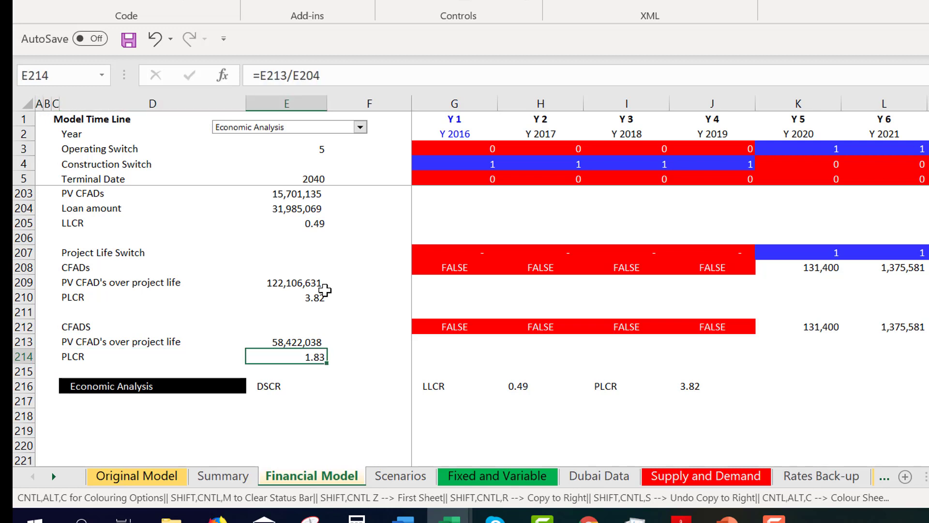
{"action": "key", "text": "Up"}
{"action": "key", "text": "Up"}
{"action": "key", "text": "Up"}
{"action": "key", "text": "Up"}
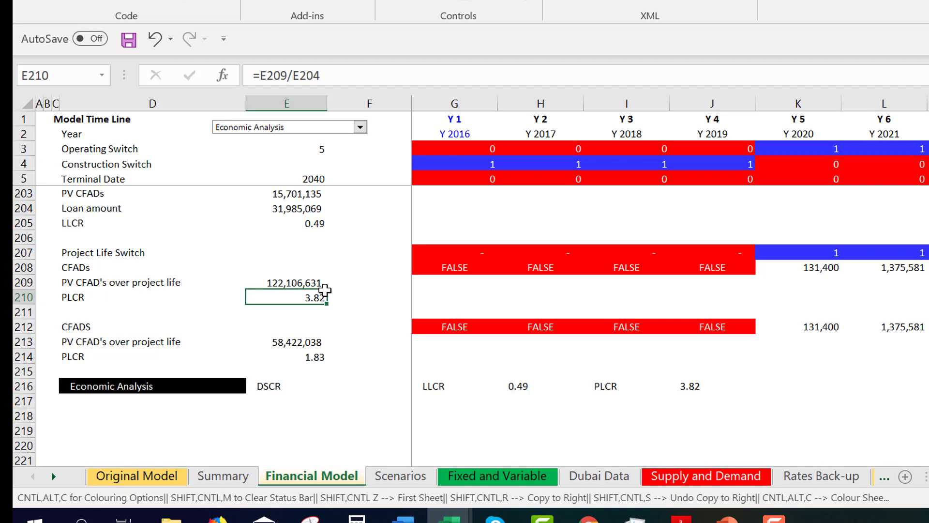
{"action": "key", "text": "Up"}
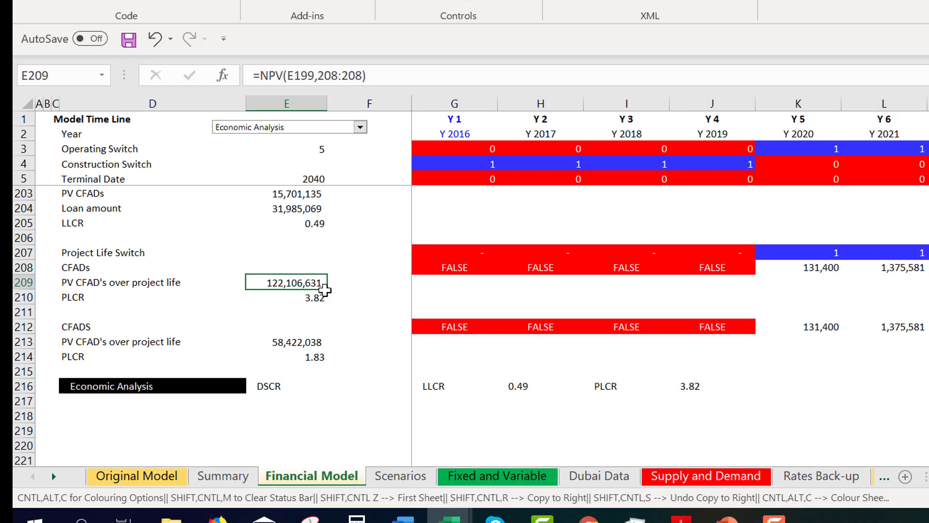
{"action": "key", "text": "Down"}
{"action": "key", "text": "Down"}
{"action": "key", "text": "Down"}
{"action": "key", "text": "Down"}
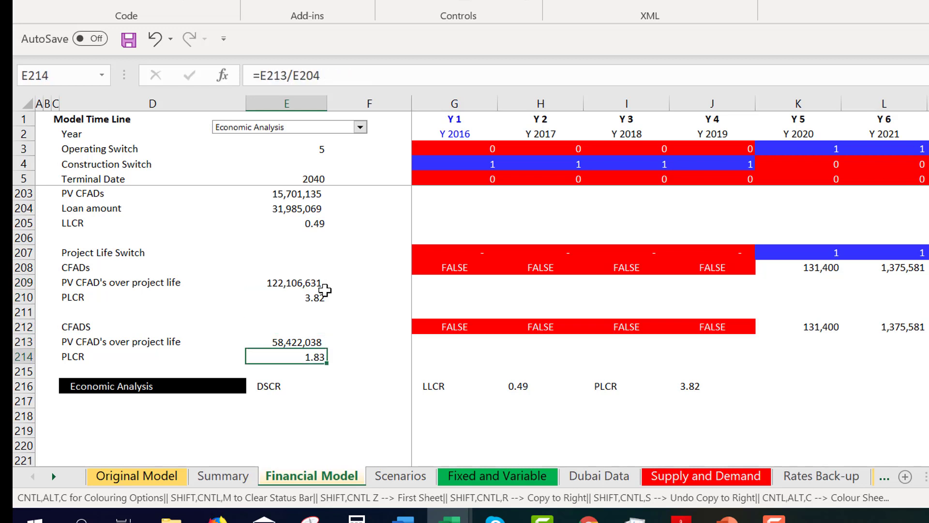
{"action": "key", "text": "Up"}
{"action": "key", "text": "Up"}
{"action": "key", "text": "Up"}
{"action": "key", "text": "Up"}
{"action": "key", "text": "Up"}
{"action": "key", "text": "Up"}
{"action": "key", "text": "Up"}
{"action": "key", "text": "Up"}
{"action": "key", "text": "Up"}
{"action": "key", "text": "Up"}
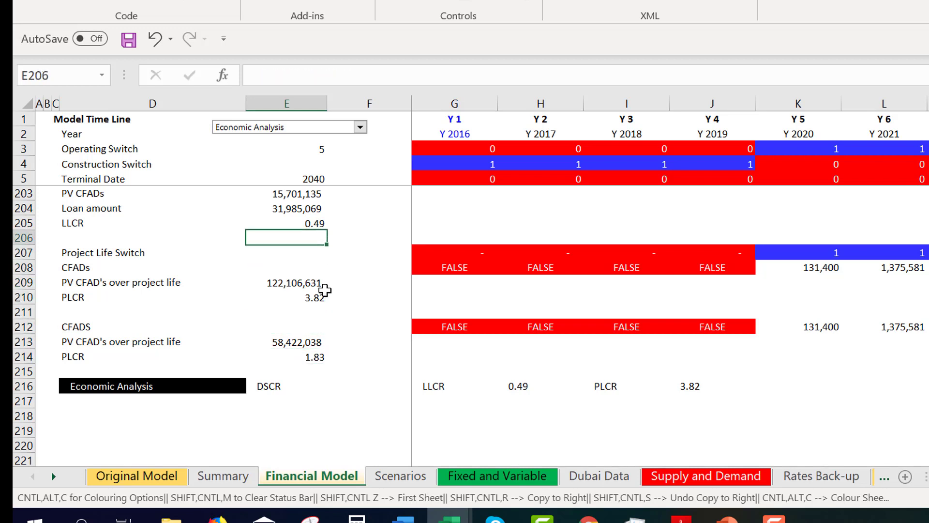
{"action": "key", "text": "Up"}
{"action": "key", "text": "Up"}
{"action": "key", "text": "Up"}
{"action": "key", "text": "Up"}
{"action": "key", "text": "Down"}
{"action": "key", "text": "Down"}
{"action": "key", "text": "Down"}
{"action": "key", "text": "Down"}
{"action": "key", "text": "Down"}
{"action": "key", "text": "Down"}
{"action": "key", "text": "Up"}
{"action": "key", "text": "Up"}
{"action": "key", "text": "Down"}
{"action": "key", "text": "Down"}
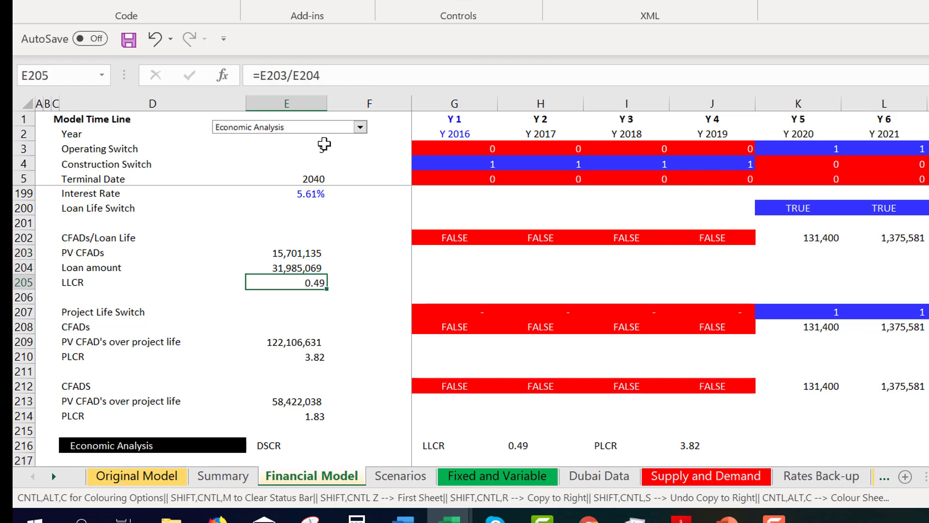
Switch the scenario selector to Base Case.
{"action": "left_click", "coordinate": [328, 129]}
{"action": "key", "text": "Up"}
{"action": "key", "text": "Up"}
{"action": "key", "text": "Up"}
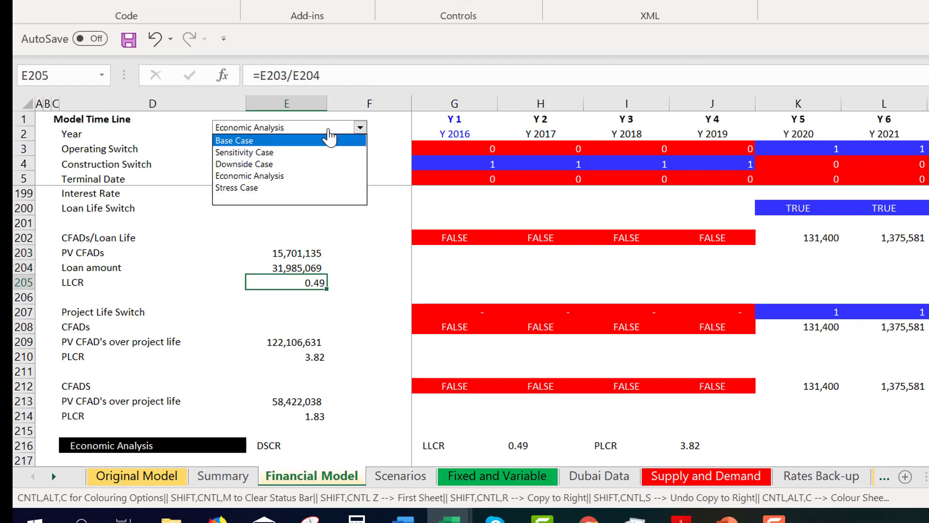
{"action": "key", "text": "Return"}
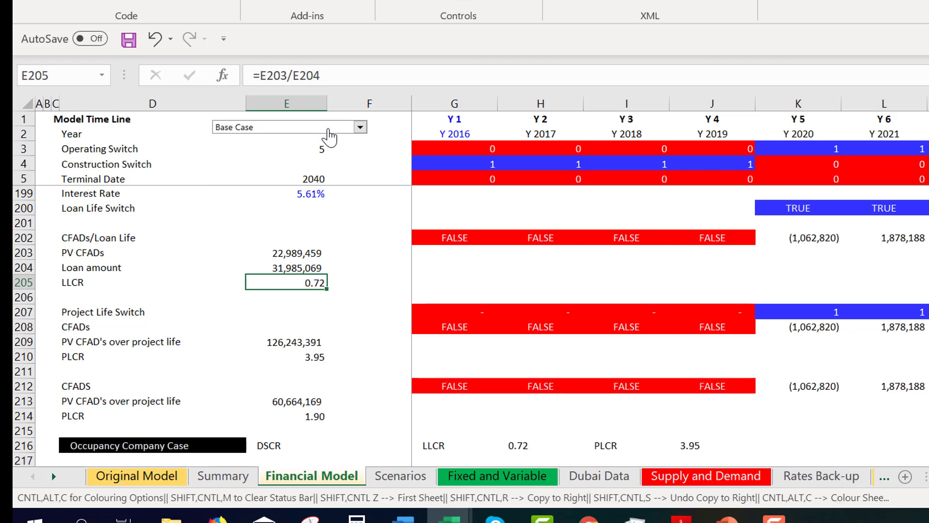
Review the recalculated PV CFADs and LLCR, then return to the Summary sheet.
{"action": "key", "text": "Down"}
{"action": "key", "text": "Up"}
{"action": "key", "text": "Up"}
{"action": "key", "text": "Up"}
{"action": "key", "text": "Down"}
{"action": "key", "text": "Down"}
{"action": "key", "text": "Down"}
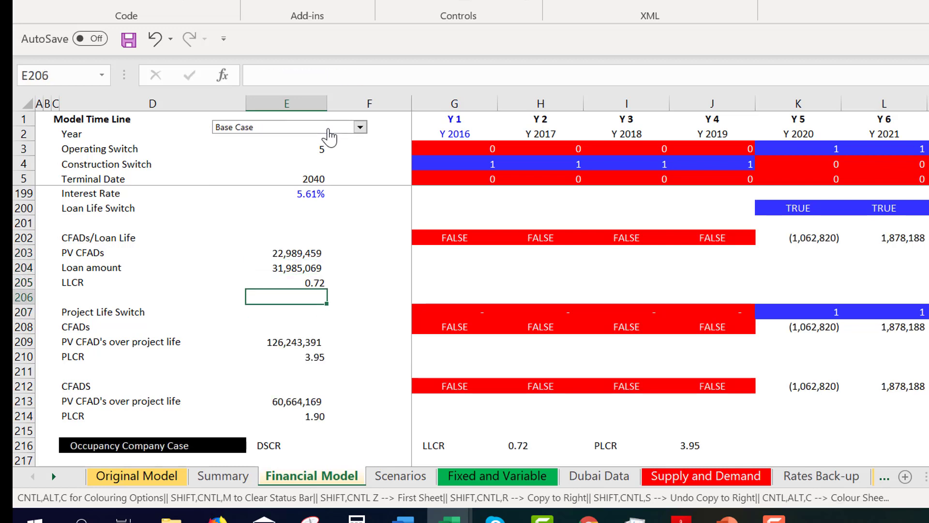
{"action": "key", "text": "Up"}
{"action": "key", "text": "ctrl+Page_Up"}
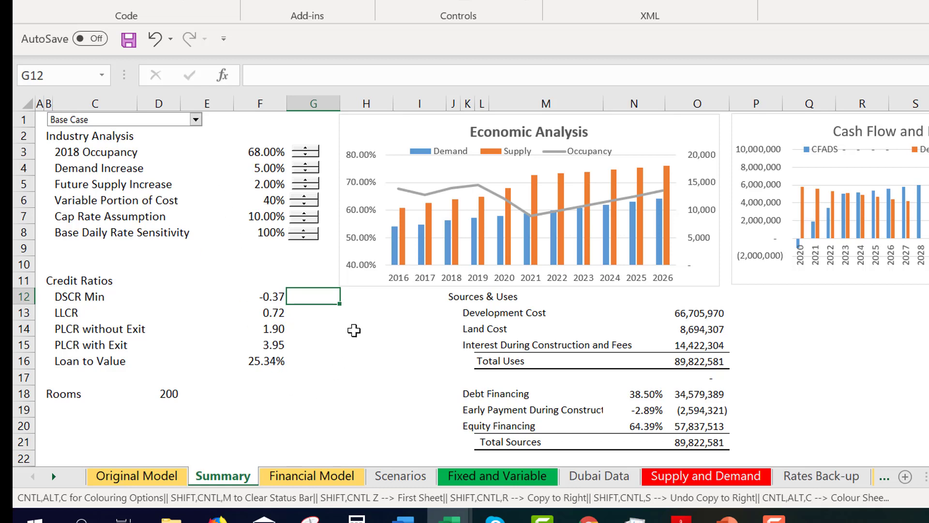
Select the Economic Analysis scenario in the scenario combo box.
{"action": "left_click", "coordinate": [196, 121]}
{"action": "key", "text": "Down"}
{"action": "key", "text": "Down"}
{"action": "key", "text": "Down"}
{"action": "key", "text": "Up"}
{"action": "key", "text": "Up"}
{"action": "key", "text": "Down"}
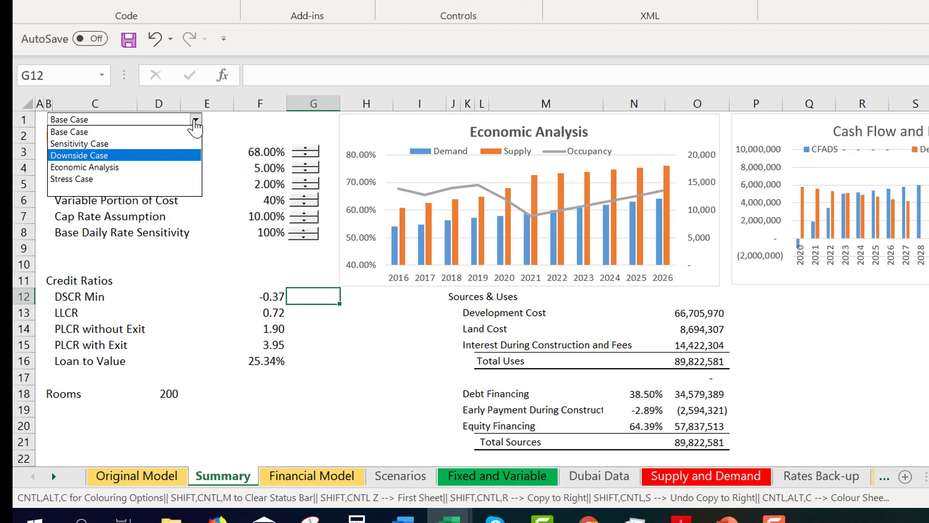
{"action": "key", "text": "Down"}
{"action": "key", "text": "Return"}
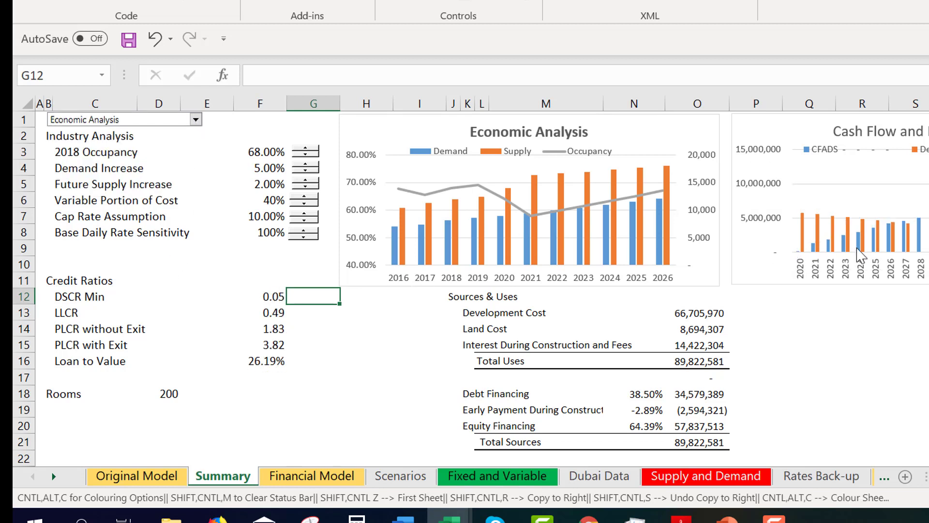
Adjust 2018 Occupancy with its spin buttons, settling on 69%.
{"action": "left_click", "coordinate": [304, 155]}
{"action": "left_click", "coordinate": [304, 155]}
{"action": "left_click", "coordinate": [305, 156]}
{"action": "left_click", "coordinate": [305, 156]}
{"action": "left_click", "coordinate": [305, 155]}
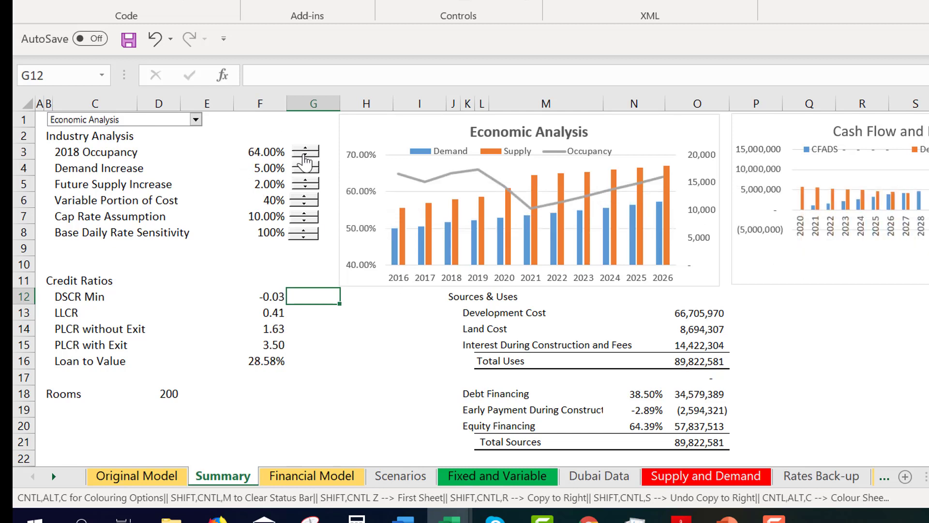
{"action": "left_click", "coordinate": [305, 156]}
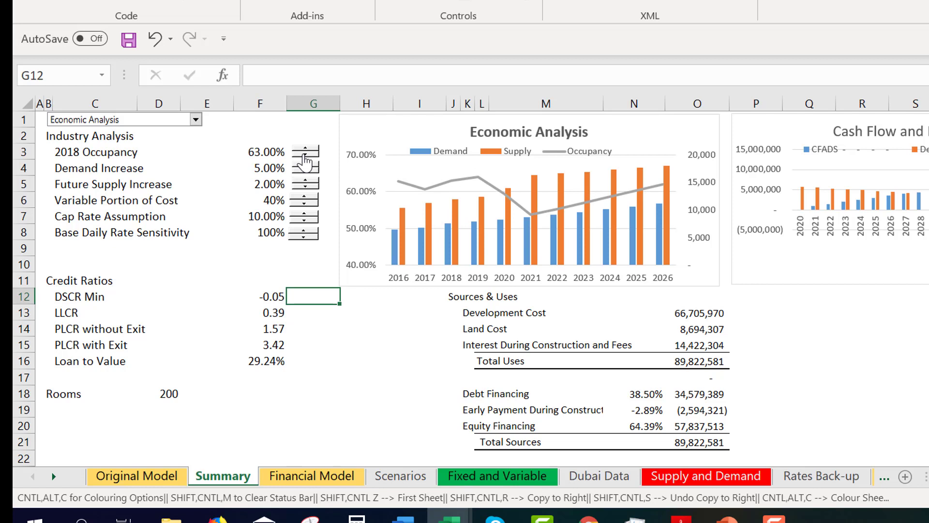
{"action": "left_click", "coordinate": [304, 149]}
{"action": "left_click", "coordinate": [304, 149]}
{"action": "left_click", "coordinate": [304, 149]}
{"action": "left_click", "coordinate": [304, 148]}
{"action": "left_click", "coordinate": [304, 148]}
{"action": "left_click", "coordinate": [304, 148]}
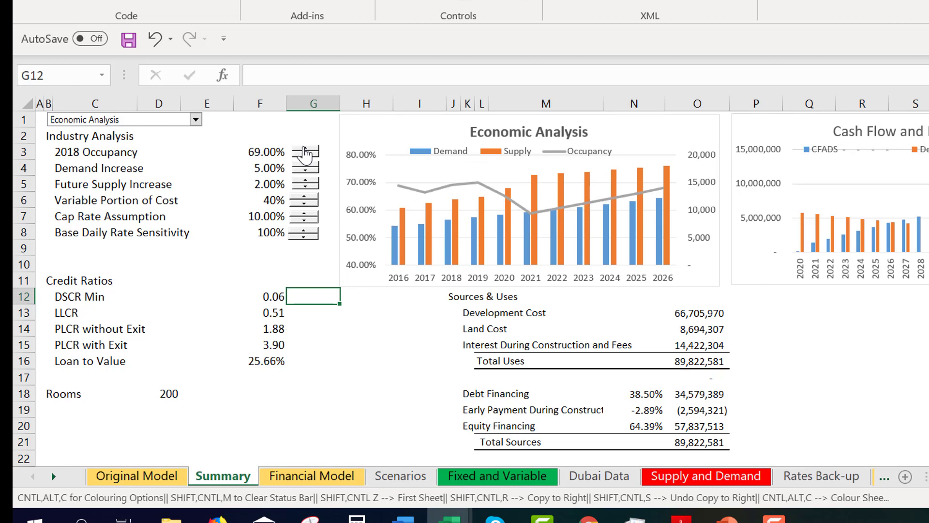
{"action": "left_click", "coordinate": [304, 148]}
{"action": "left_click", "coordinate": [304, 148]}
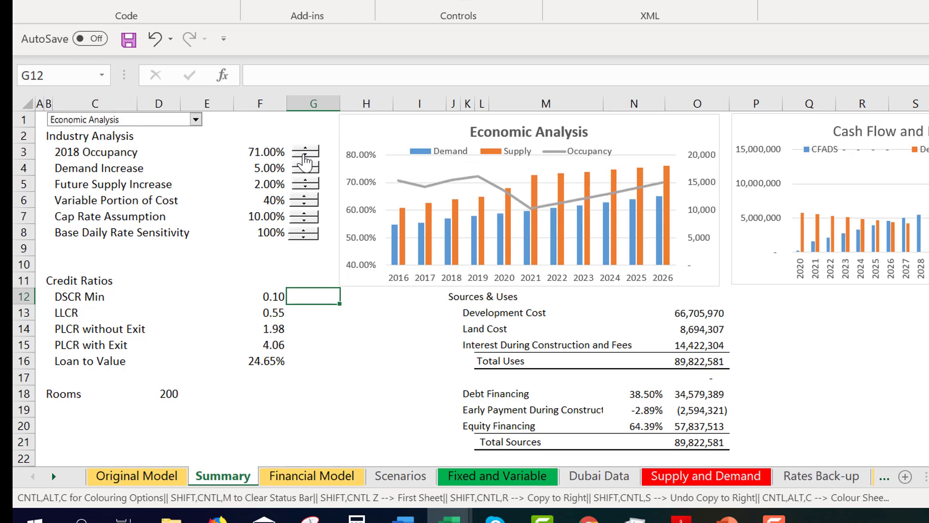
{"action": "left_click", "coordinate": [304, 156]}
{"action": "left_click", "coordinate": [304, 156]}
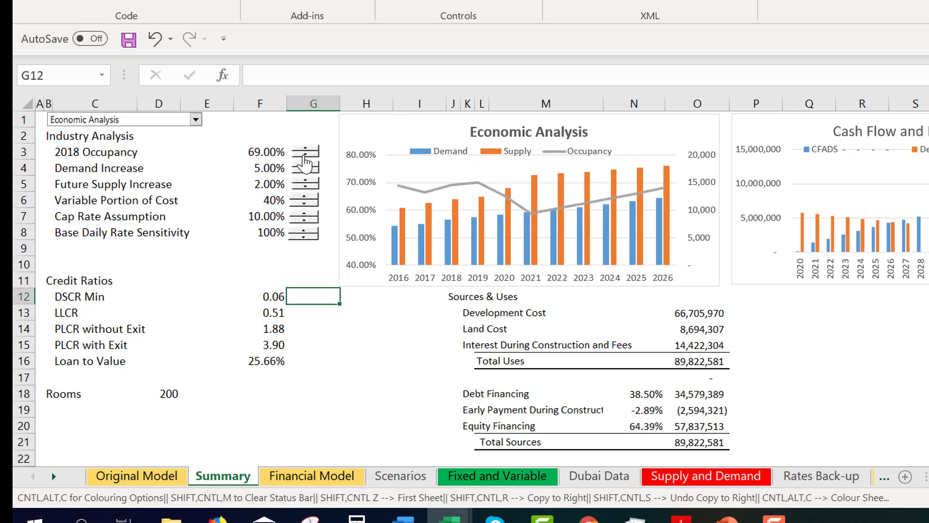
Set Demand Increase to 3% using its spin buttons.
{"action": "left_click", "coordinate": [304, 171]}
{"action": "left_click", "coordinate": [304, 171]}
{"action": "left_click", "coordinate": [304, 171]}
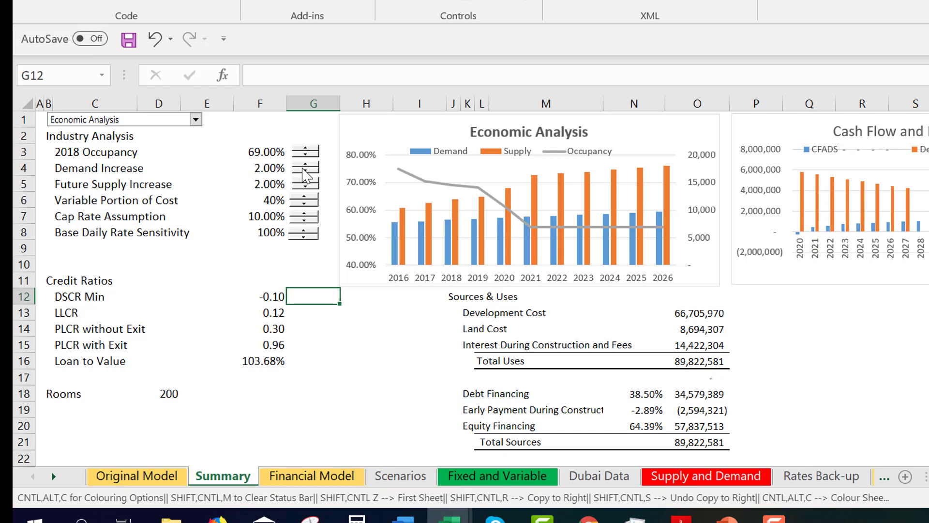
{"action": "left_click", "coordinate": [305, 166]}
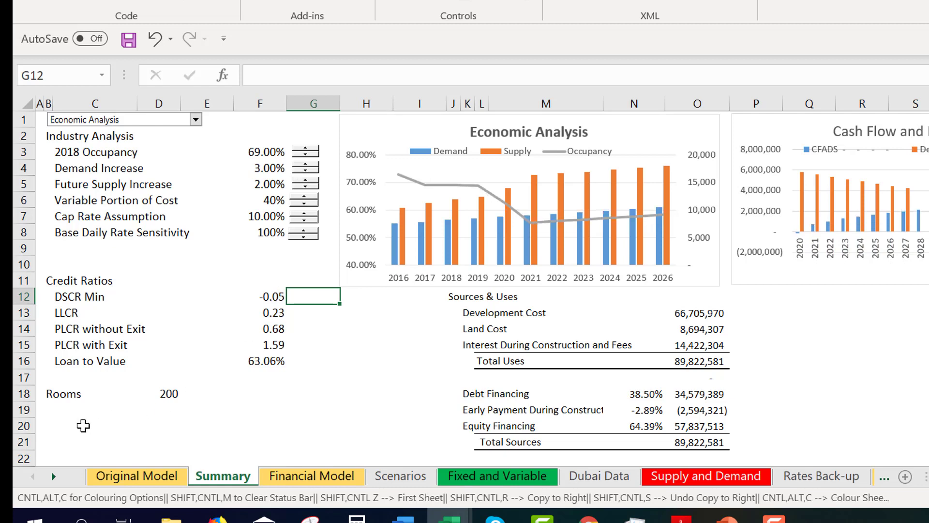
Clear the Rooms row on the Summary sheet to free it for new labels.
{"action": "left_click", "coordinate": [68, 408]}
{"action": "key", "text": "Up"}
{"action": "key", "text": "Left"}
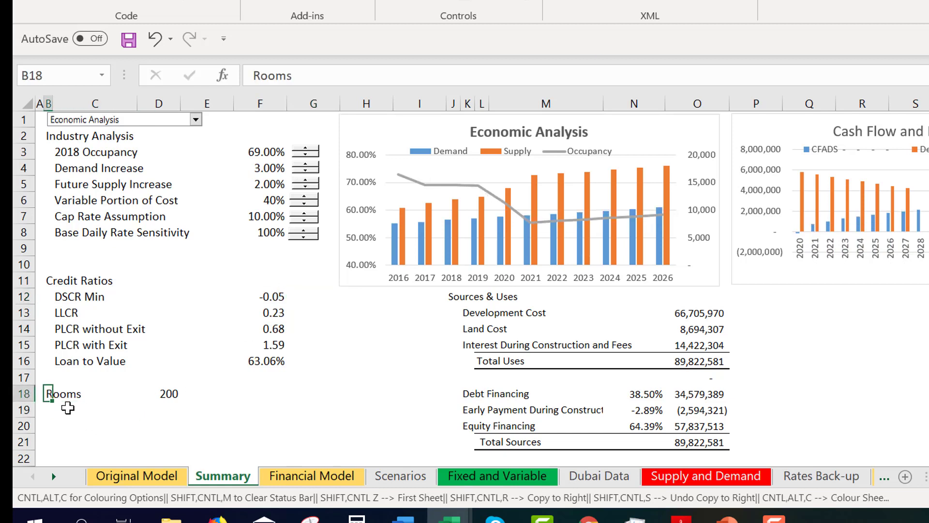
{"action": "key", "text": "Right"}
{"action": "key", "text": "Right"}
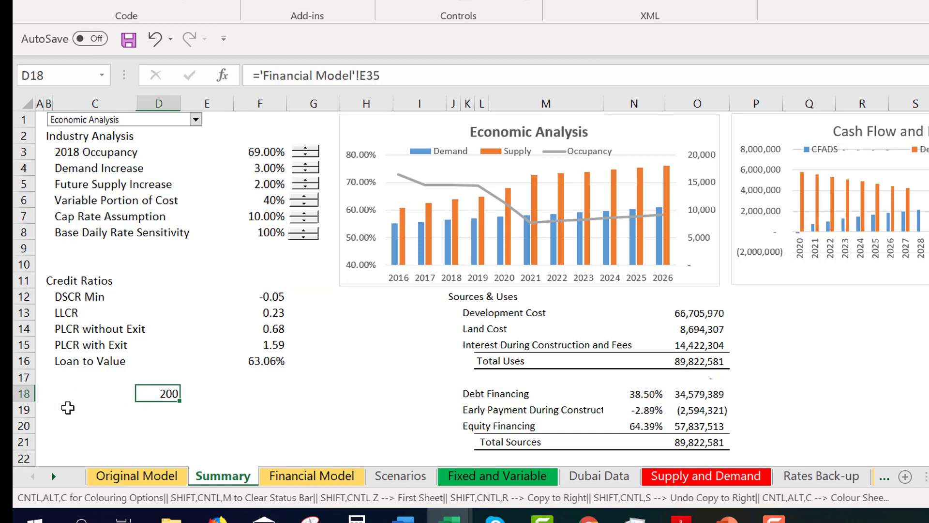
{"action": "key", "text": "Delete"}
{"action": "key", "text": "Left"}
{"action": "key", "text": "Left"}
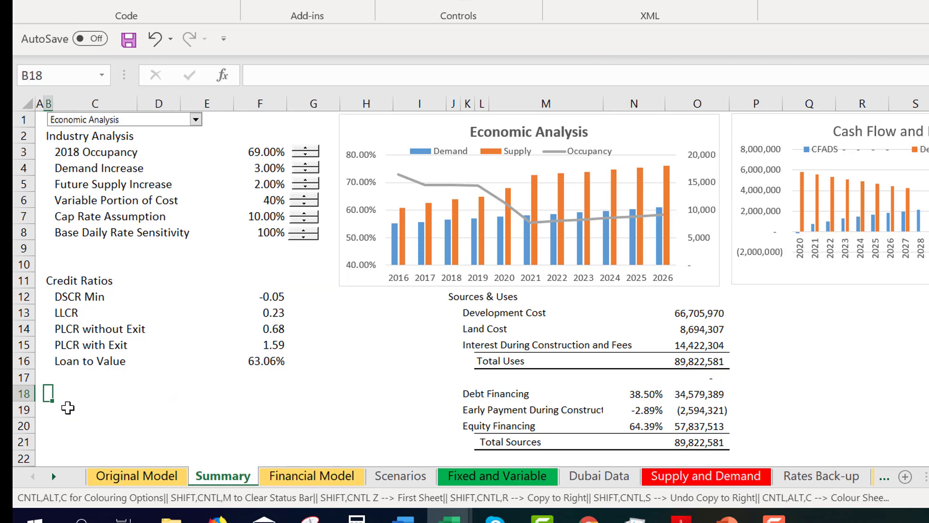
Enter the labels 'Project IRR' and 'Equity IRR' in C18 and C19.
{"action": "key", "text": "Right"}
{"action": "type", "text": "P"}
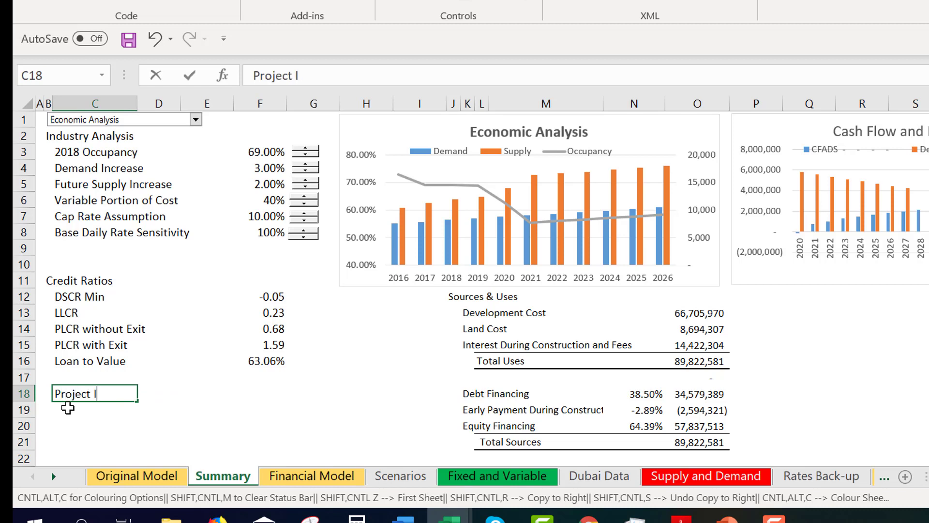
{"action": "type", "text": "roject IRR"}
{"action": "key", "text": "Return"}
{"action": "type", "text": "Equ"}
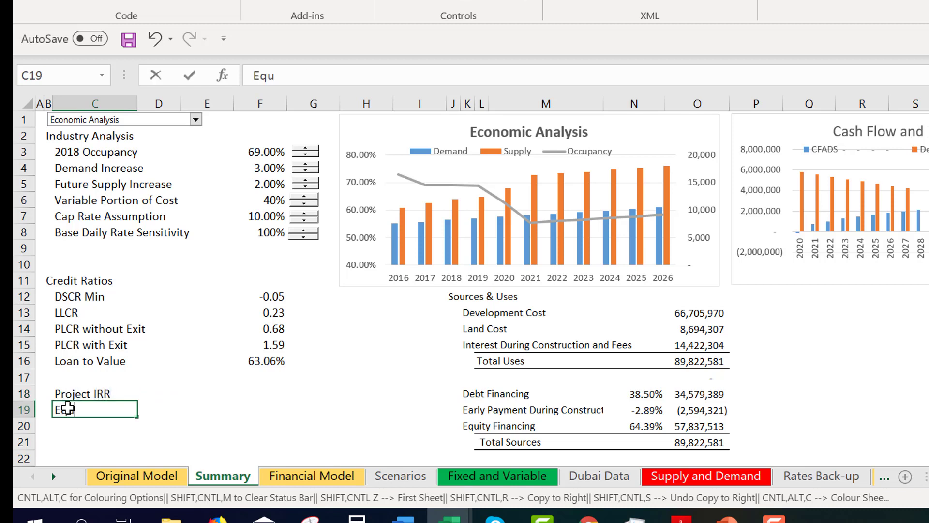
{"action": "type", "text": "ity IRR"}
{"action": "key", "text": "Return"}
Link the Project IRR value to Financial Model's IRR with Terminal Value in F142.
{"action": "key", "text": "Up"}
{"action": "key", "text": "Up"}
{"action": "key", "text": "Right"}
{"action": "key", "text": "Right"}
{"action": "key", "text": "Right"}
{"action": "type", "text": "="}
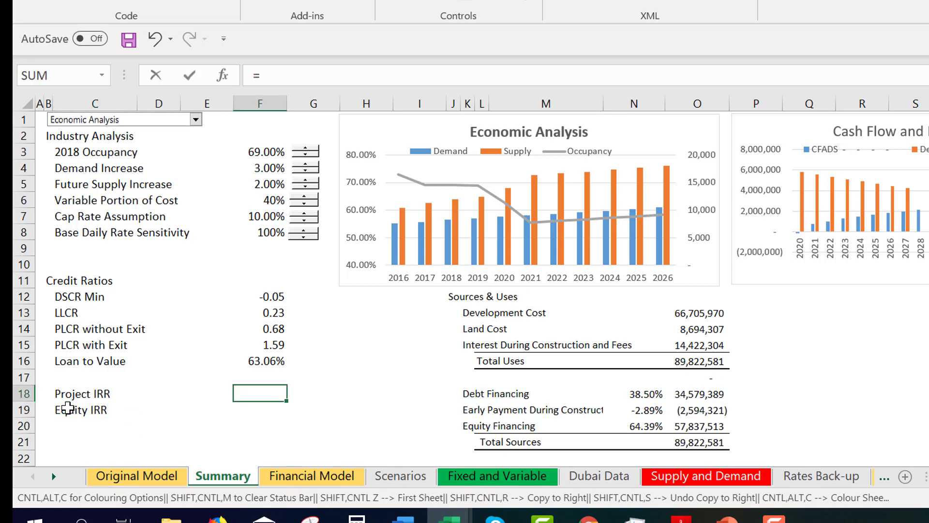
{"action": "key", "text": "ctrl+Page_Down"}
{"action": "key", "text": "Page_Up"}
{"action": "key", "text": "Page_Up"}
{"action": "key", "text": "Page_Up"}
{"action": "key", "text": "Page_Up"}
{"action": "key", "text": "Page_Up"}
{"action": "key", "text": "Page_Up"}
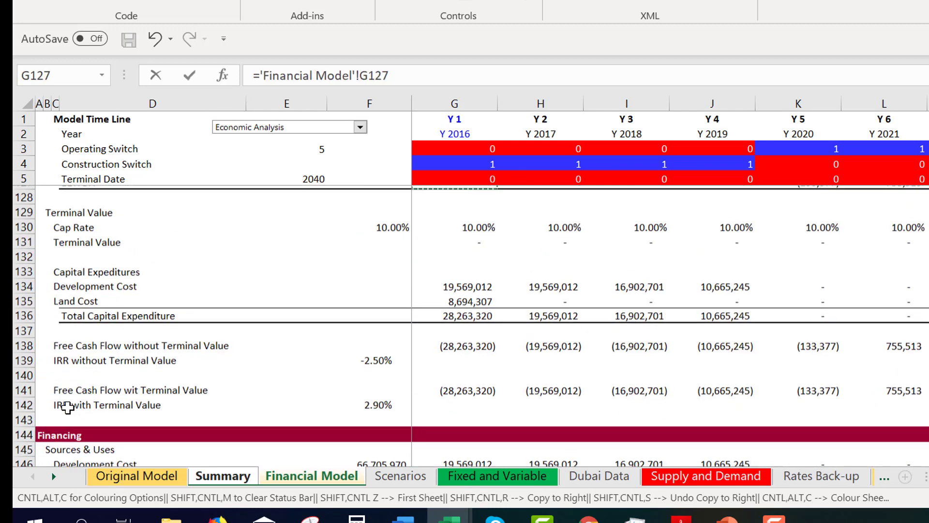
{"action": "key", "text": "Page_Up"}
{"action": "key", "text": "Page_Up"}
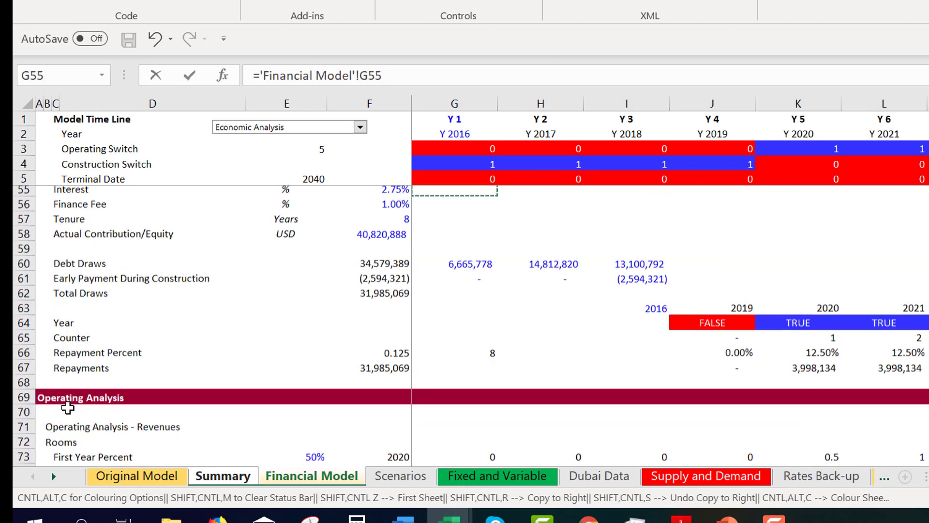
{"action": "key", "text": "Page_Down"}
{"action": "key", "text": "Page_Down"}
{"action": "key", "text": "Page_Down"}
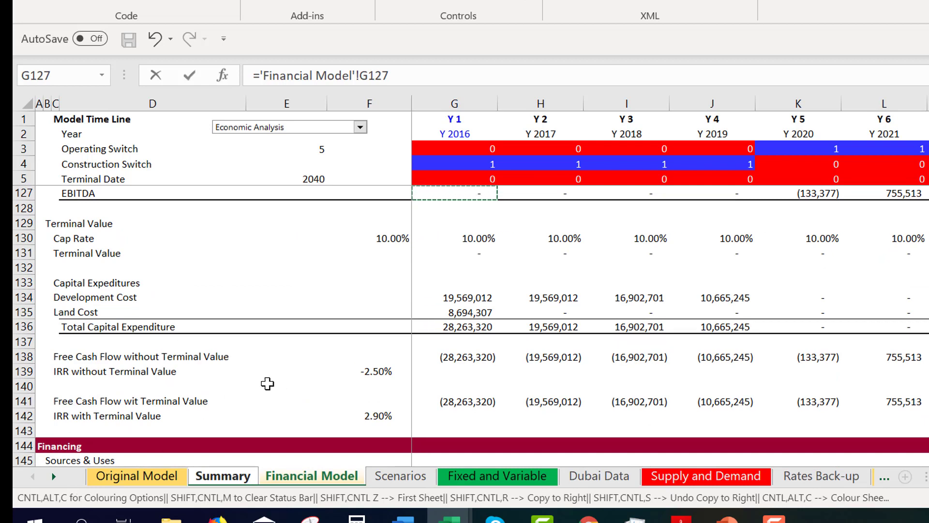
{"action": "left_click", "coordinate": [370, 416]}
{"action": "key", "text": "Return"}
Select the Project IRR and Equity IRR rows to insert blank cells above them.
{"action": "key", "text": "Up"}
{"action": "key", "text": "Up"}
{"action": "key", "text": "Down"}
{"action": "key", "text": "Left"}
{"action": "key", "text": "Left"}
{"action": "key", "text": "Left"}
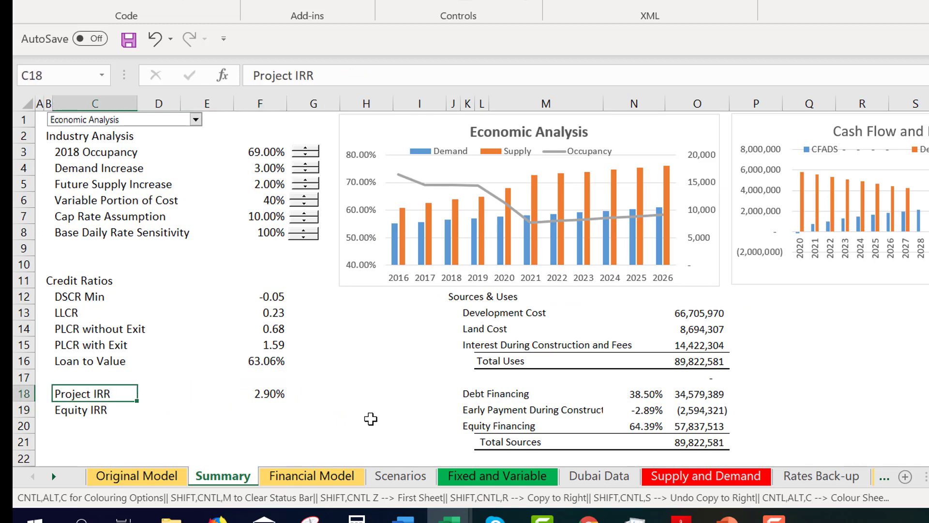
{"action": "key", "text": "shift+Right"}
{"action": "key", "text": "shift+Right"}
{"action": "key", "text": "shift+Right"}
{"action": "key", "text": "shift+Down"}
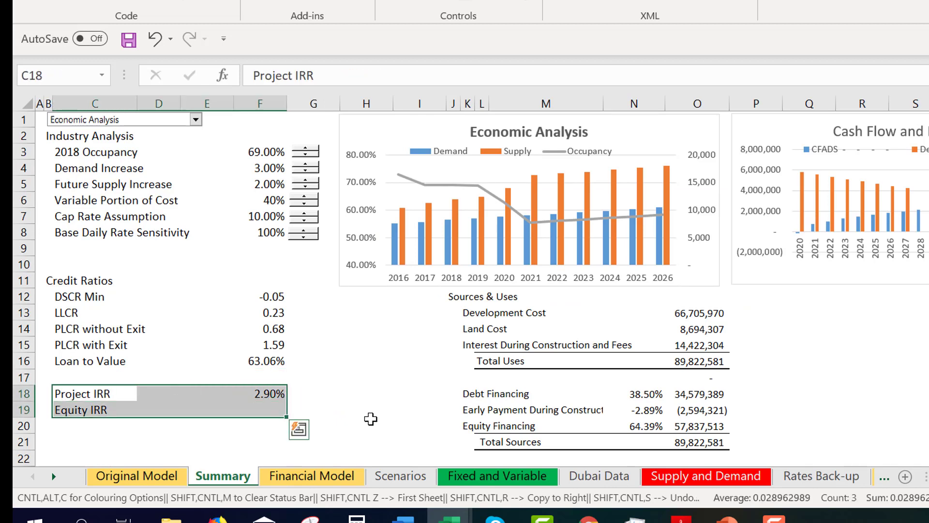
{"action": "key", "text": "ctrl+q"}
{"action": "key", "text": "Escape"}
{"action": "key", "text": "Return"}
Shift the IRR rows down and add 'With TV' and 'w/o TV' column headings.
{"action": "key", "text": "ctrl+shift+plus"}
{"action": "key", "text": "Right"}
{"action": "key", "text": "Right"}
{"action": "key", "text": "Right"}
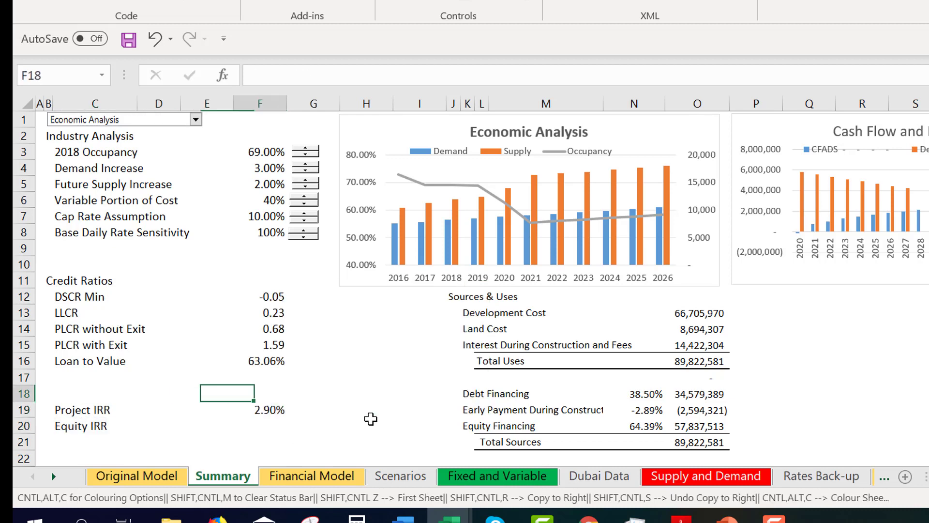
{"action": "type", "text": "With"}
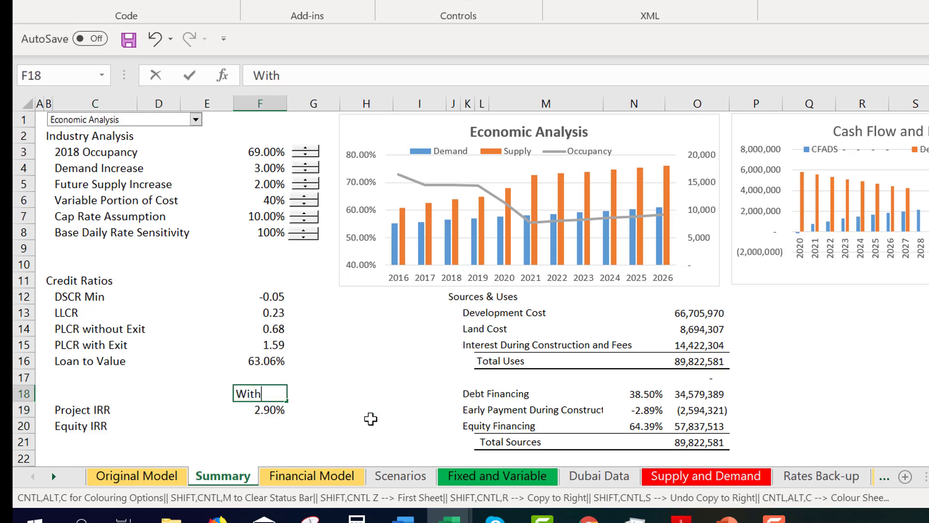
{"action": "type", "text": " TV"}
{"action": "key", "text": "Return"}
{"action": "key", "text": "Up"}
{"action": "key", "text": "Right"}
{"action": "type", "text": "W"}
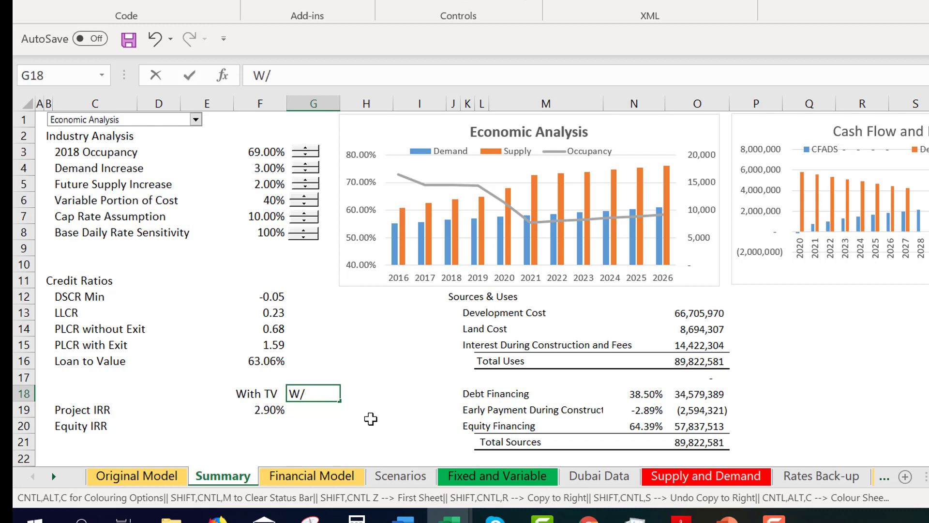
{"action": "key", "text": "BackSpace"}
{"action": "key", "text": "BackSpace"}
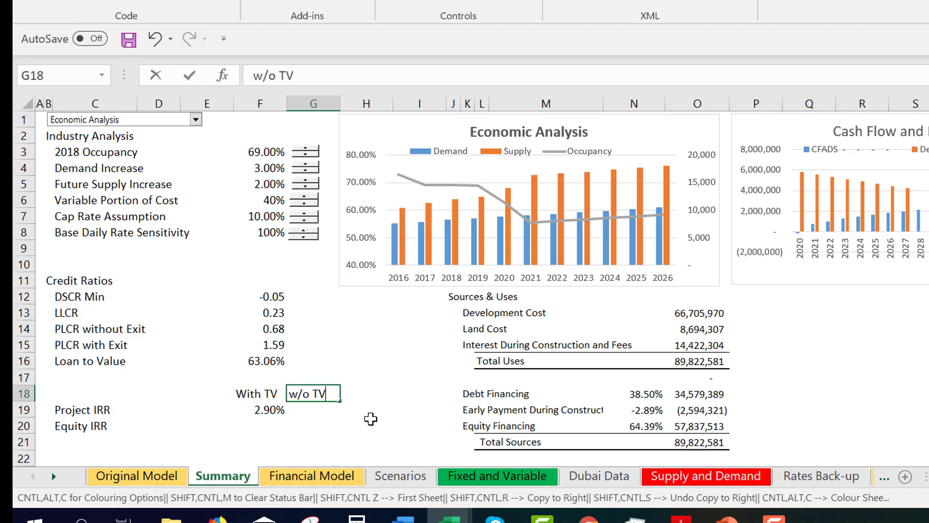
{"action": "key", "text": "Return"}
Link Project IRR w/o TV in G19 to ='Financial Model'!F139.
{"action": "type", "text": "="}
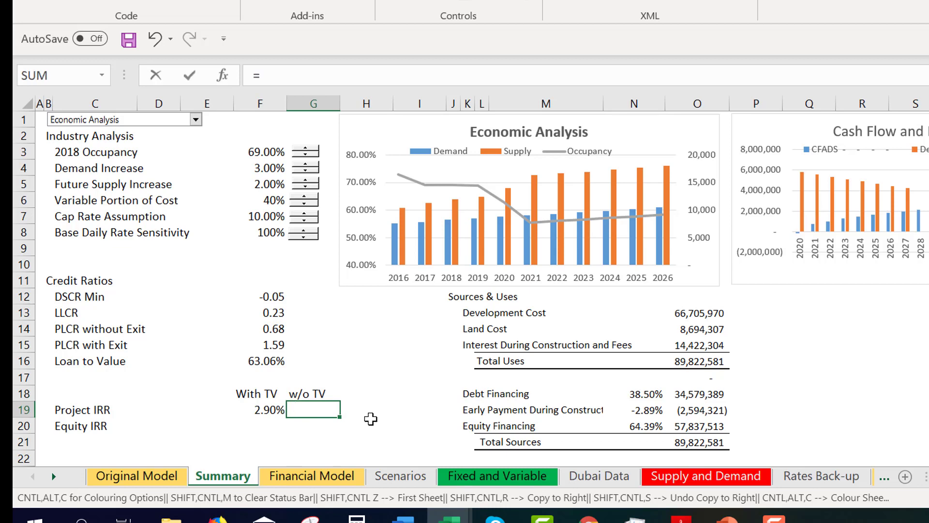
{"action": "key", "text": "ctrl+Page_Down"}
{"action": "left_click", "coordinate": [377, 369]}
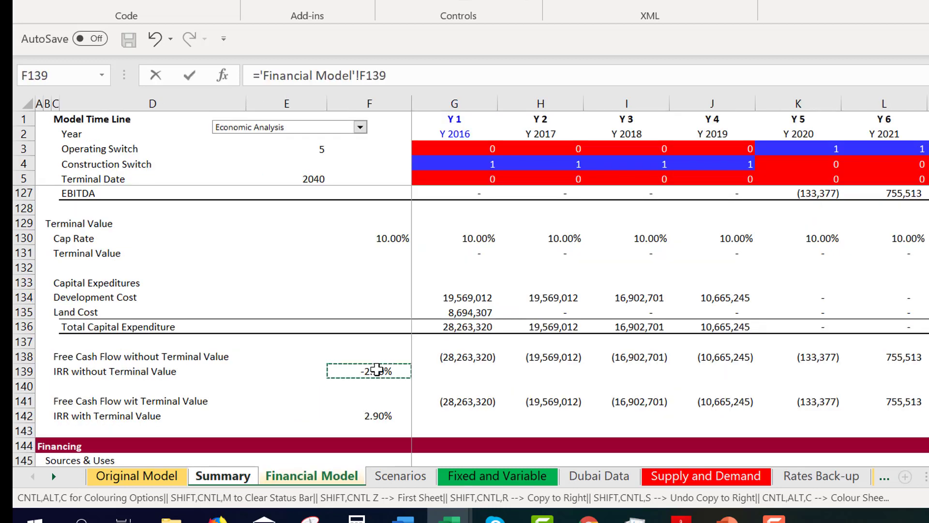
{"action": "key", "text": "Return"}
Link Equity IRR in F20 to ='Financial Model'!F193.
{"action": "key", "text": "Left"}
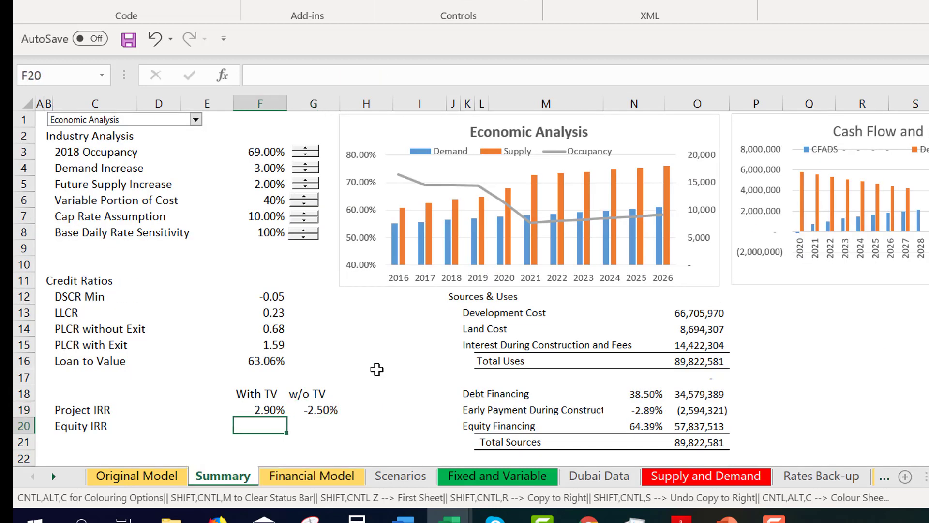
{"action": "type", "text": "="}
{"action": "key", "text": "ctrl+Page_Down"}
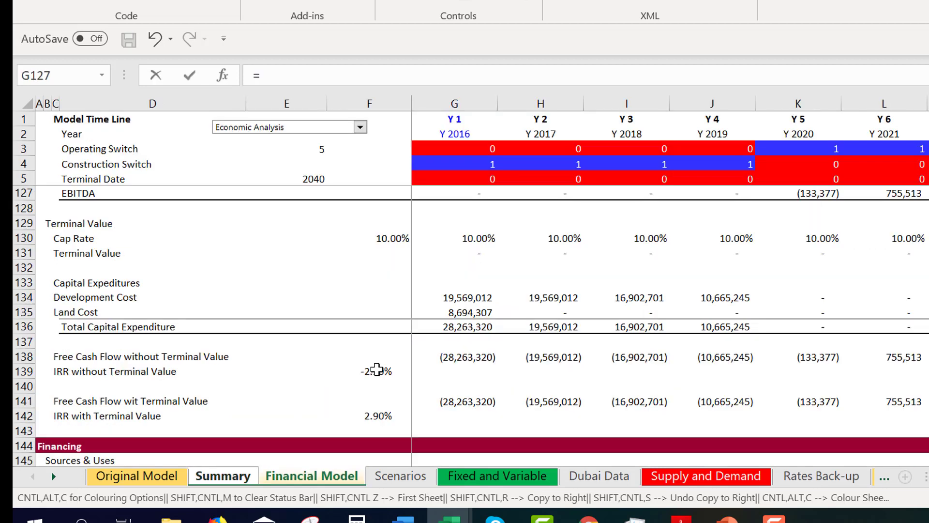
{"action": "key", "text": "Page_Down"}
{"action": "key", "text": "Page_Down"}
{"action": "key", "text": "Page_Down"}
{"action": "key", "text": "Page_Down"}
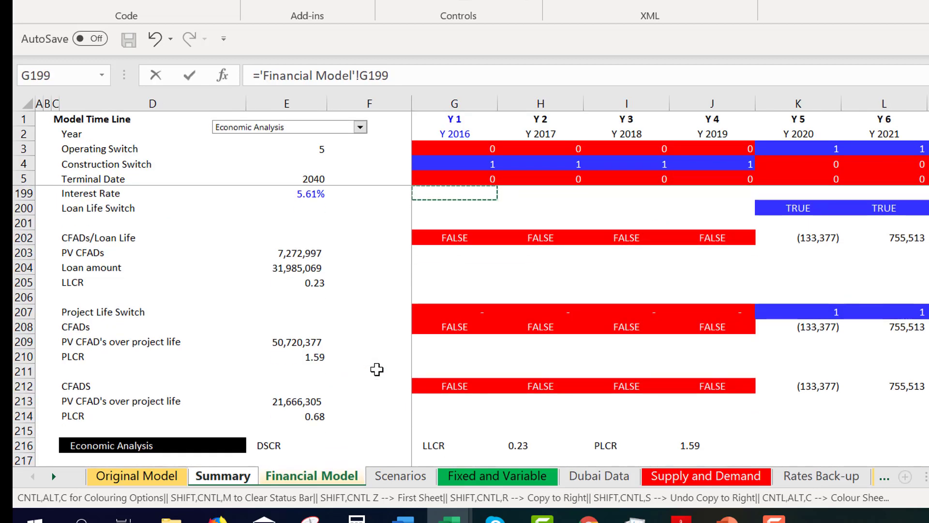
{"action": "key", "text": "Page_Down"}
{"action": "key", "text": "Page_Down"}
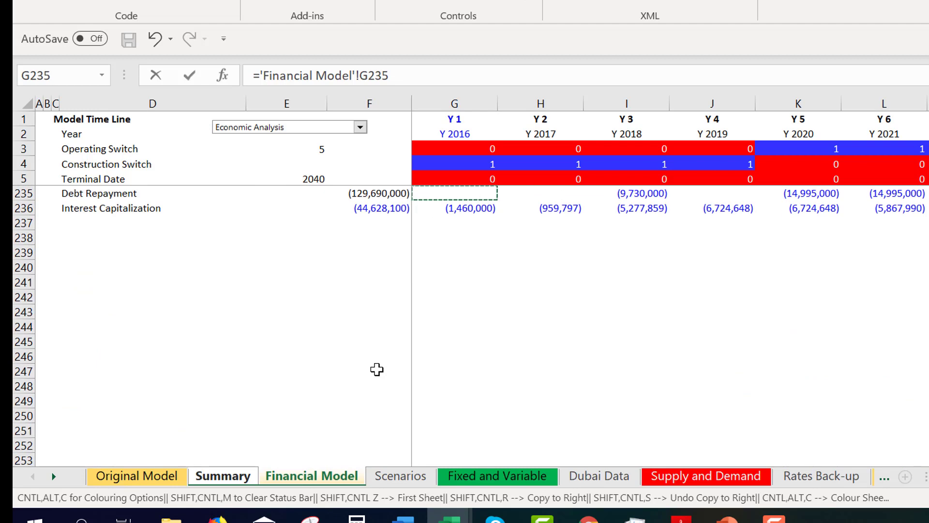
{"action": "key", "text": "Page_Up"}
{"action": "key", "text": "Page_Up"}
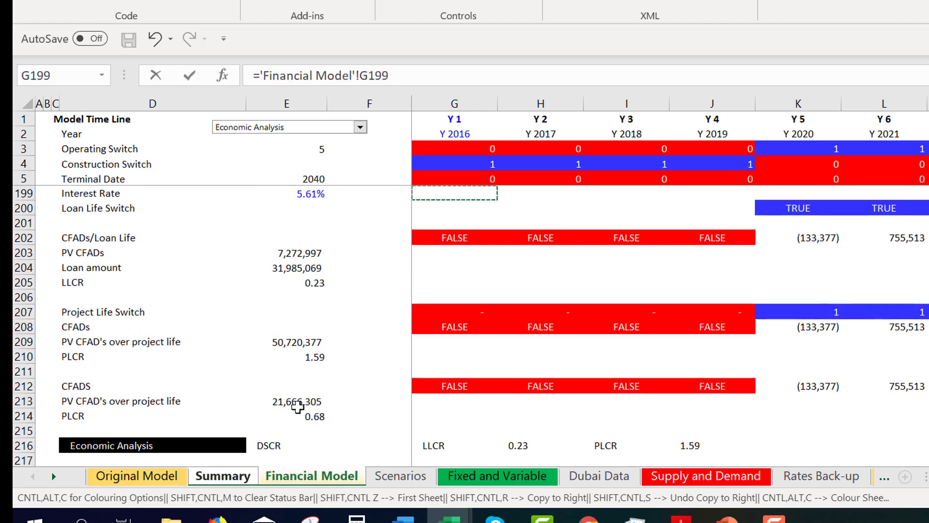
{"action": "key", "text": "Page_Up"}
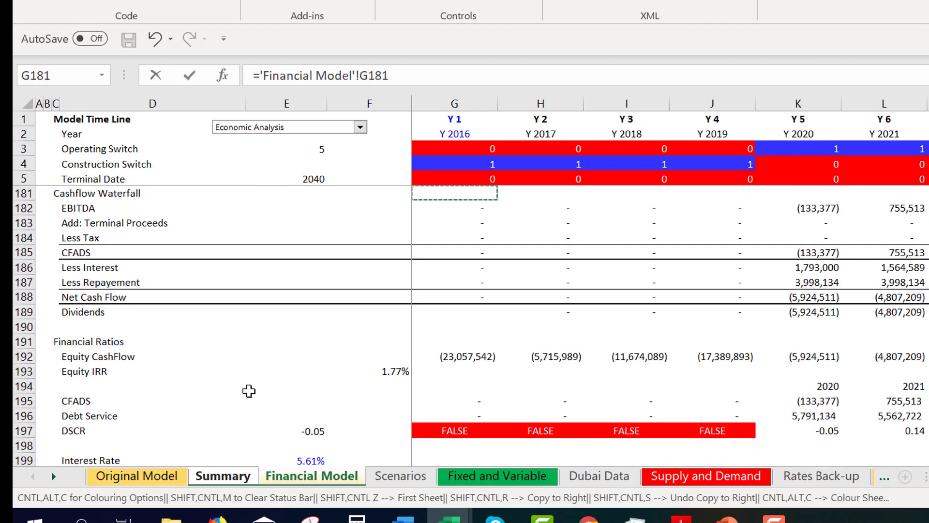
{"action": "left_click", "coordinate": [324, 381]}
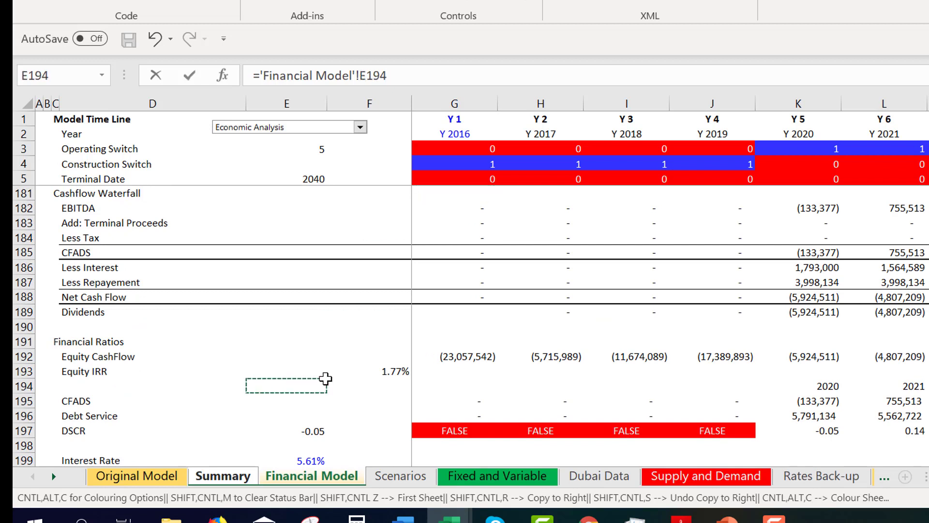
{"action": "key", "text": "Left"}
{"action": "key", "text": "Up"}
{"action": "key", "text": "Right"}
{"action": "key", "text": "Right"}
{"action": "key", "text": "Left"}
{"action": "key", "text": "Right"}
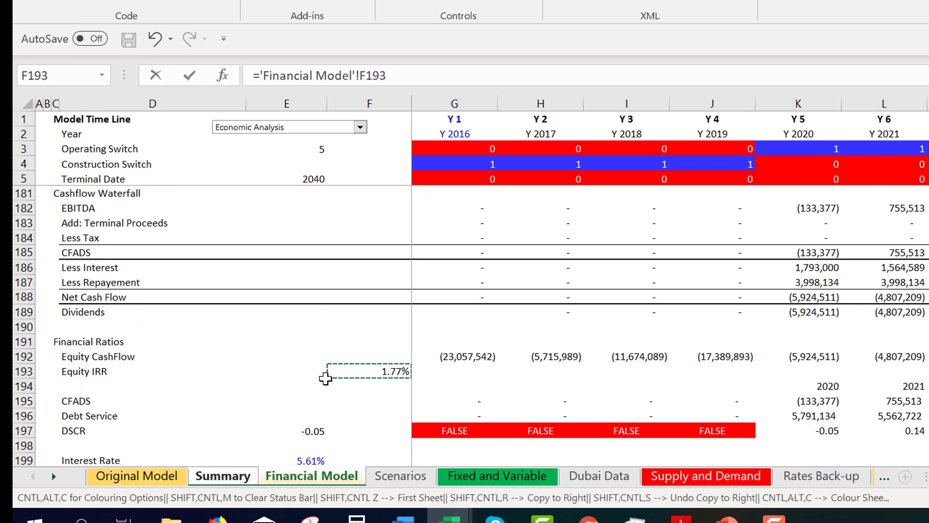
{"action": "key", "text": "Return"}
Check the Equity IRR formula and return to the heading row.
{"action": "key", "text": "Up"}
{"action": "key", "text": "Right"}
{"action": "key", "text": "Left"}
{"action": "key", "text": "Right"}
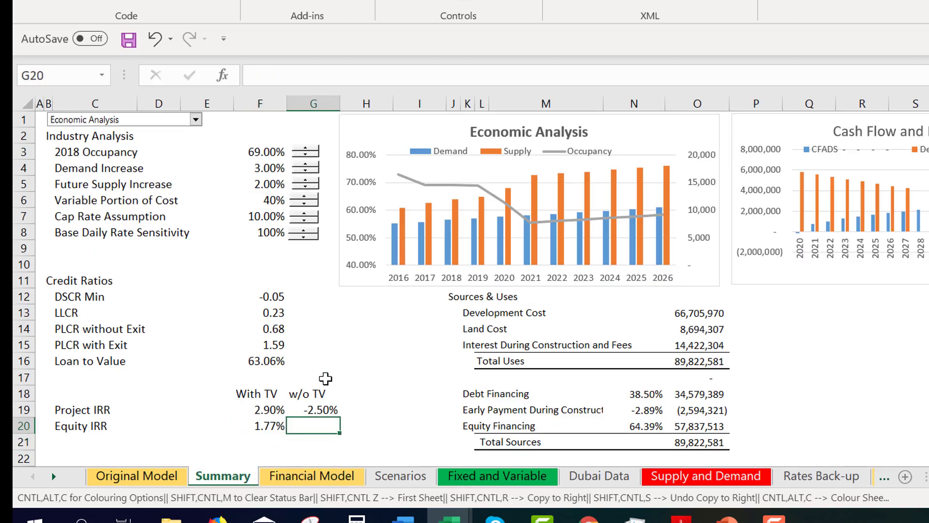
{"action": "key", "text": "Left"}
{"action": "key", "text": "Left"}
{"action": "key", "text": "Up"}
{"action": "key", "text": "Up"}
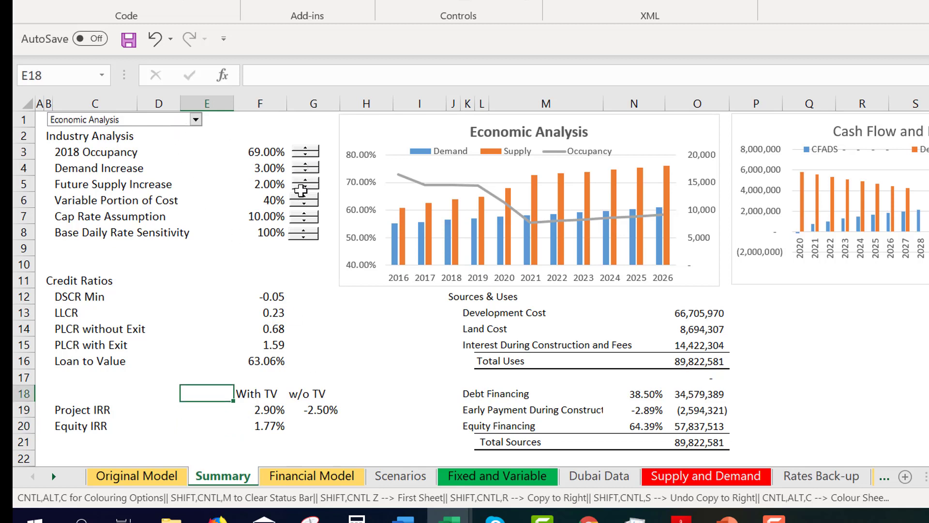
Test 2018 Occupancy from 62% up to 73% to watch the IRRs change.
{"action": "left_click", "coordinate": [307, 155]}
{"action": "left_click", "coordinate": [307, 155]}
{"action": "left_click", "coordinate": [307, 156]}
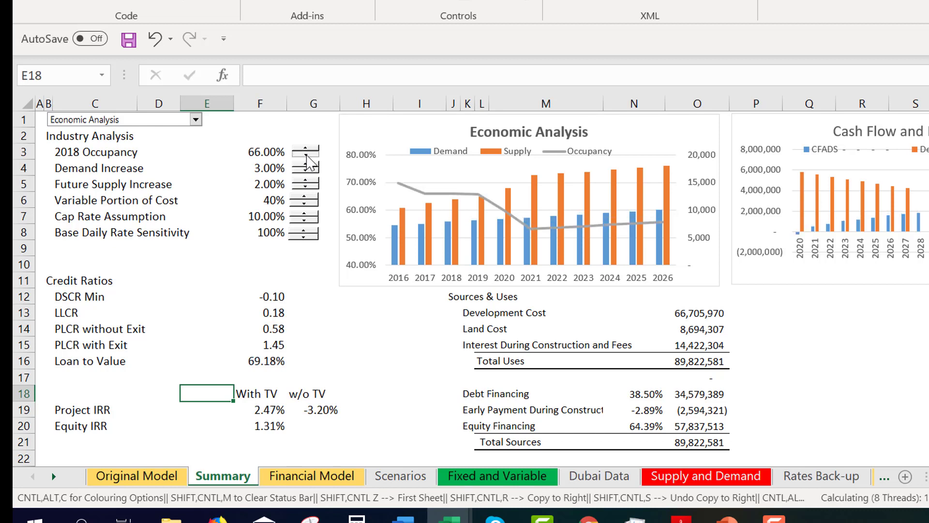
{"action": "left_click", "coordinate": [307, 155]}
{"action": "left_click", "coordinate": [306, 156]}
{"action": "left_click", "coordinate": [307, 155]}
{"action": "left_click", "coordinate": [306, 155]}
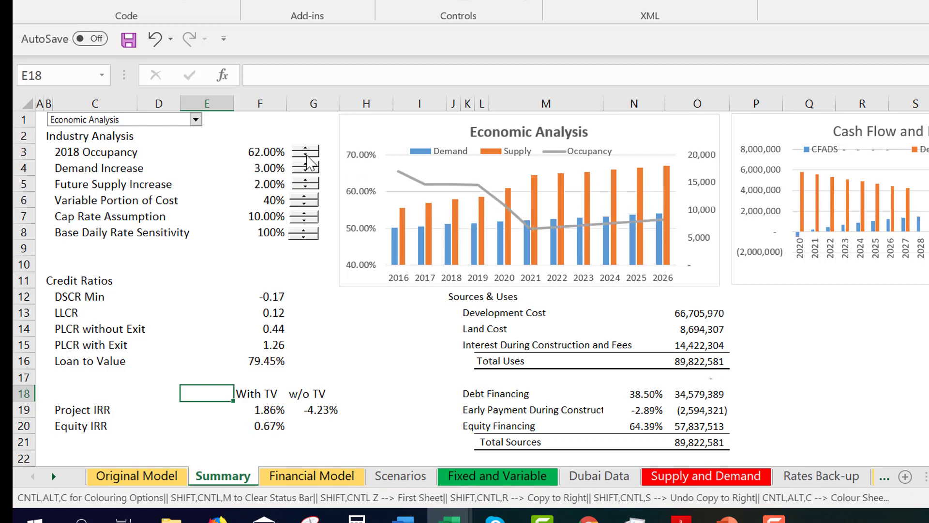
{"action": "left_click", "coordinate": [307, 149]}
{"action": "left_click", "coordinate": [307, 149]}
{"action": "left_click", "coordinate": [307, 150]}
{"action": "left_click", "coordinate": [307, 149]}
{"action": "left_click", "coordinate": [307, 149]}
{"action": "left_click", "coordinate": [306, 150]}
{"action": "left_click", "coordinate": [307, 150]}
{"action": "left_click", "coordinate": [307, 149]}
{"action": "left_click", "coordinate": [307, 149]}
{"action": "left_click", "coordinate": [307, 149]}
{"action": "left_click", "coordinate": [307, 150]}
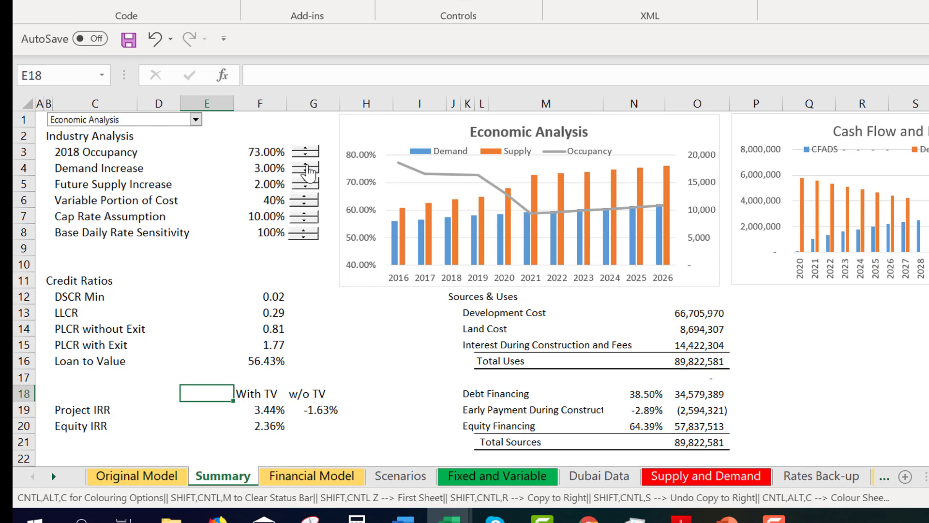
Set Demand Increase to 6% and Future Supply Increase to 3%.
{"action": "left_click", "coordinate": [306, 165]}
{"action": "left_click", "coordinate": [306, 166]}
{"action": "left_click", "coordinate": [306, 166]}
{"action": "left_click", "coordinate": [307, 165]}
{"action": "left_click", "coordinate": [307, 165]}
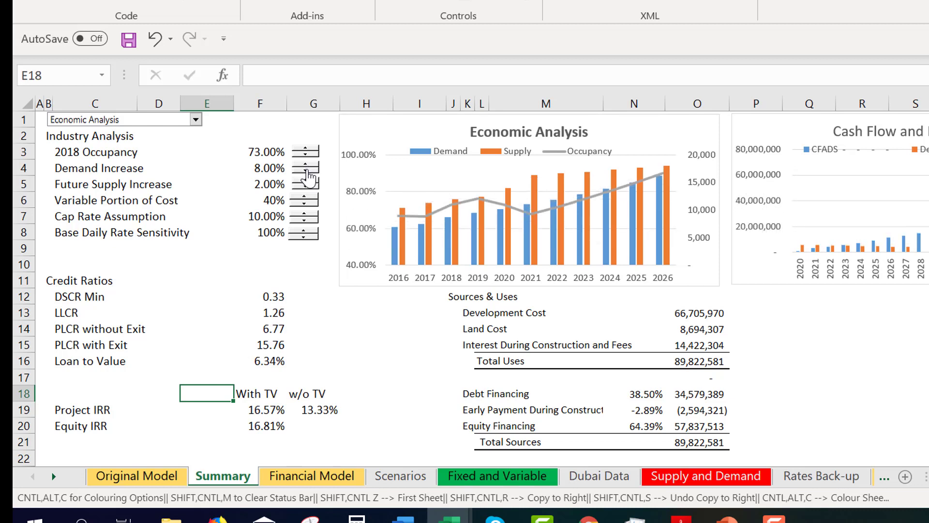
{"action": "left_click", "coordinate": [307, 171]}
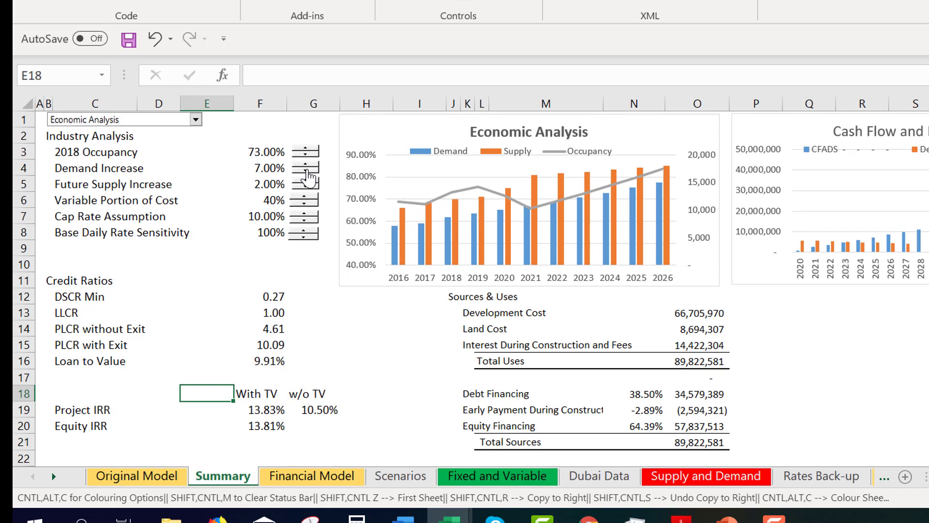
{"action": "left_click", "coordinate": [306, 171]}
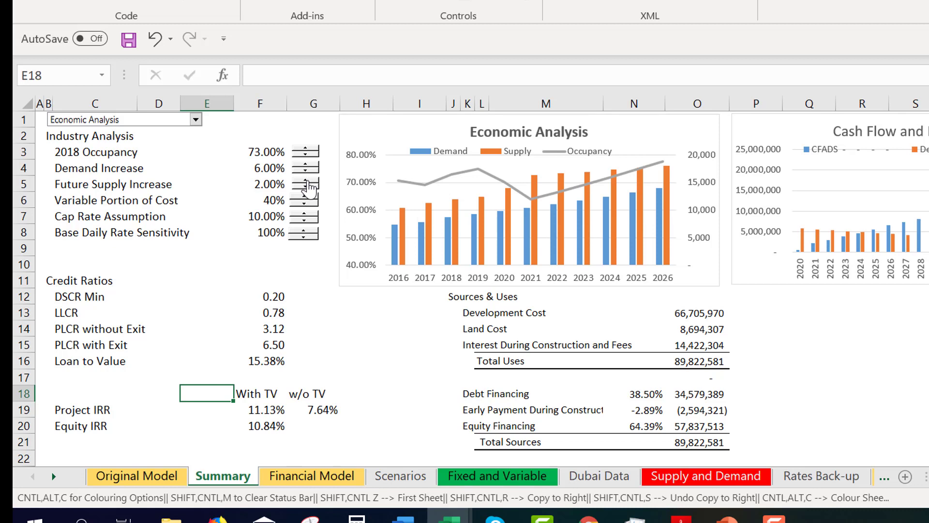
{"action": "left_click", "coordinate": [307, 181]}
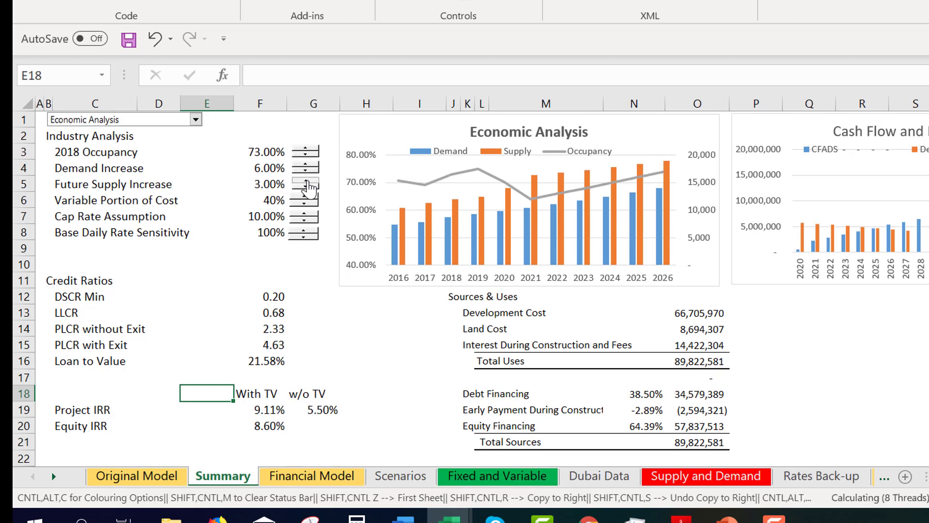
{"action": "left_click", "coordinate": [308, 182]}
{"action": "left_click", "coordinate": [306, 187]}
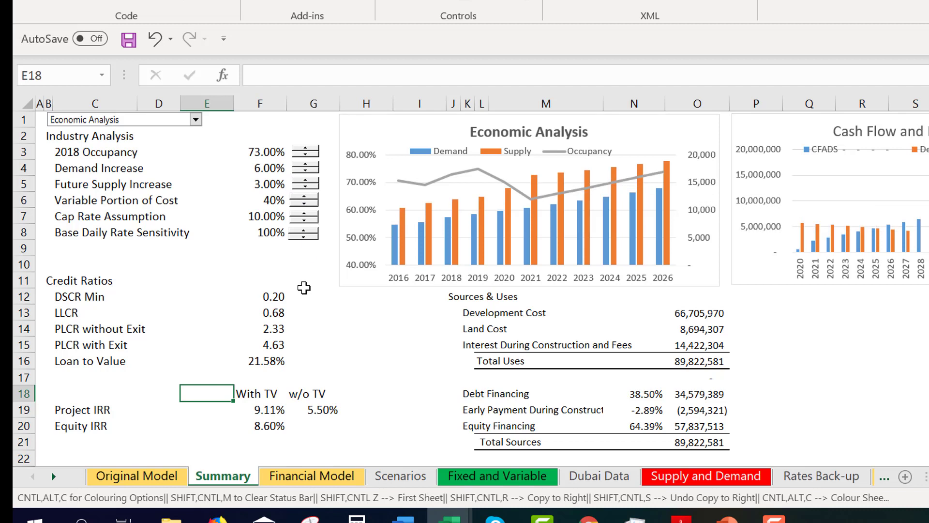
Bring 2018 Occupancy down to 70% and save the workbook.
{"action": "left_click", "coordinate": [304, 158]}
{"action": "left_click", "coordinate": [305, 159]}
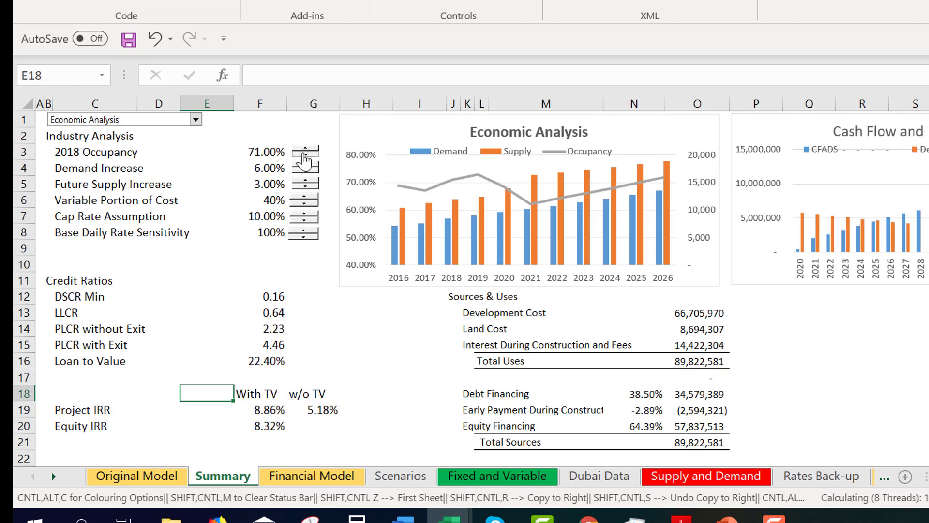
{"action": "left_click", "coordinate": [304, 163]}
{"action": "left_click", "coordinate": [336, 345]}
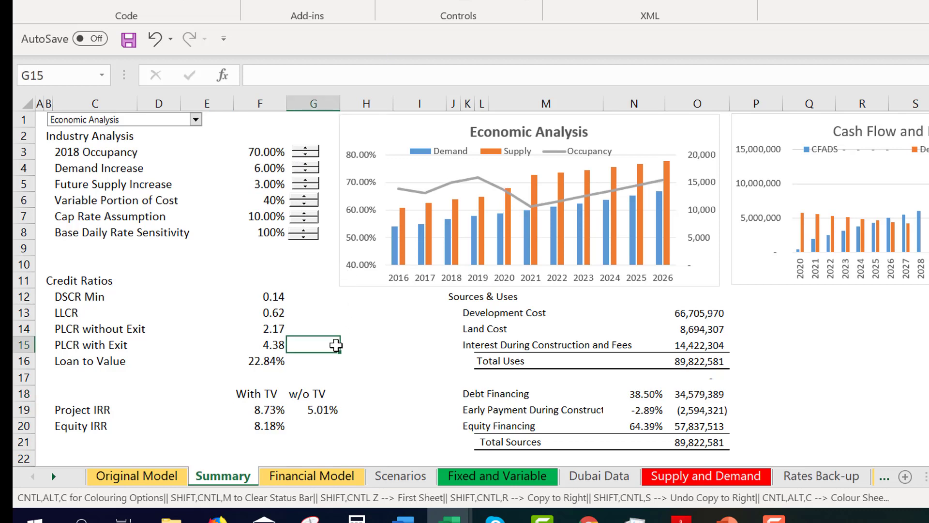
{"action": "key", "text": "Left"}
{"action": "key", "text": "Left"}
{"action": "key", "text": "Left"}
{"action": "key", "text": "Left"}
{"action": "key", "text": "Left"}
{"action": "key", "text": "Left"}
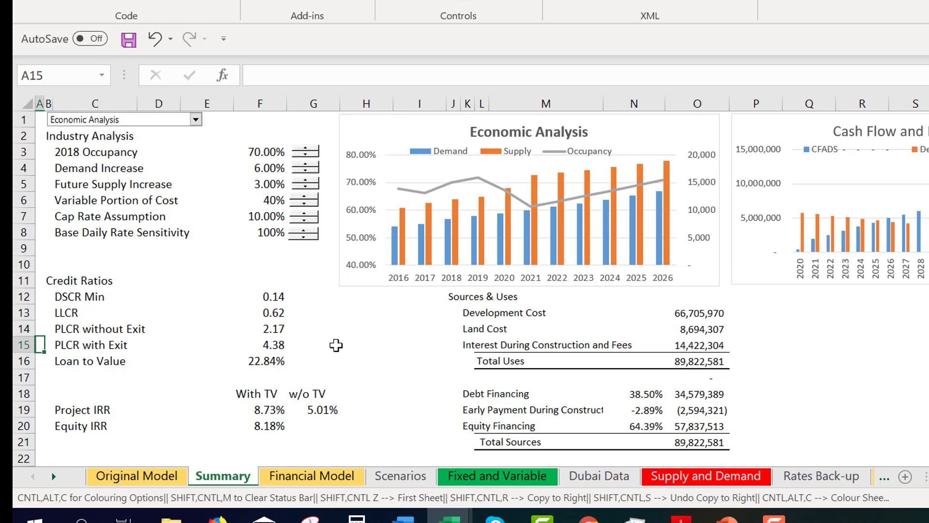
{"action": "key", "text": "ctrl+s"}
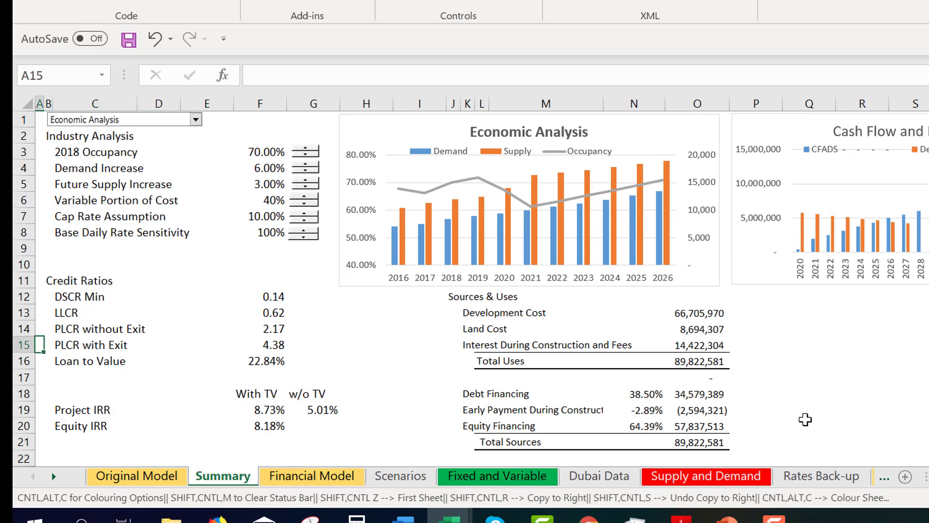